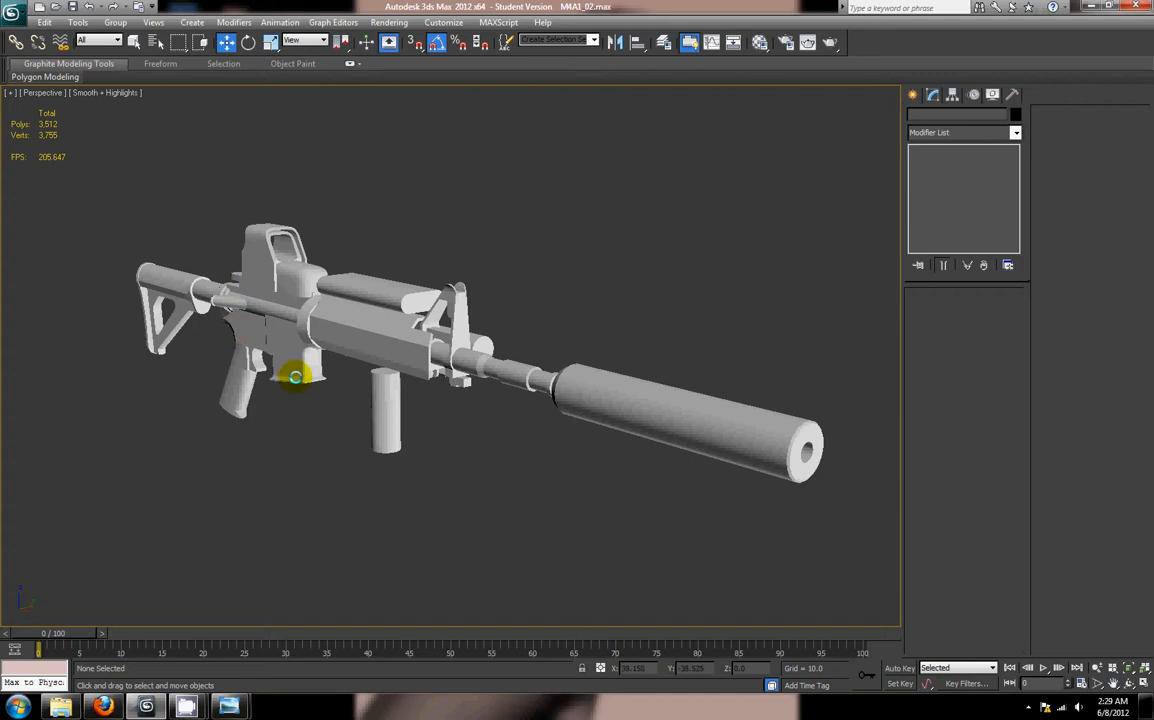
Step: Show edged faces on the rifle and select the three parts of its receiver
alt+middle_drag(304, 440, 471, 420)
scroll(528, 434, up, 5)
scroll(518, 411, down, 5)
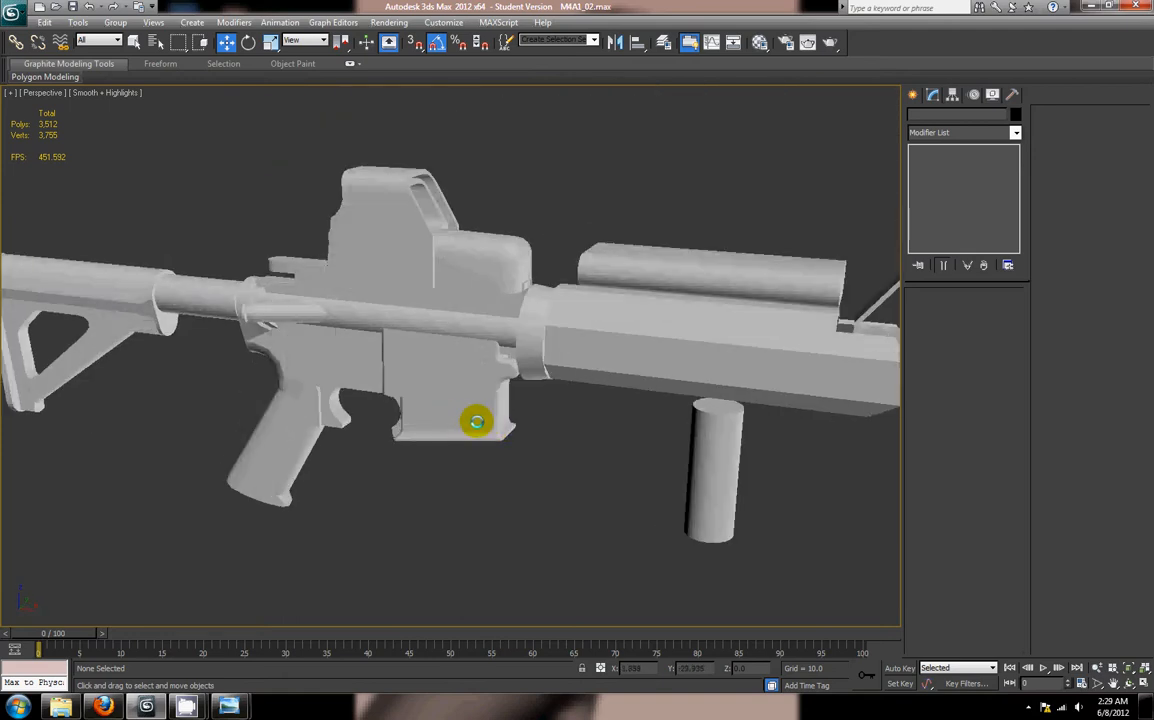
key(F4)
alt+middle_drag(554, 492, 562, 482)
right_click(563, 477)
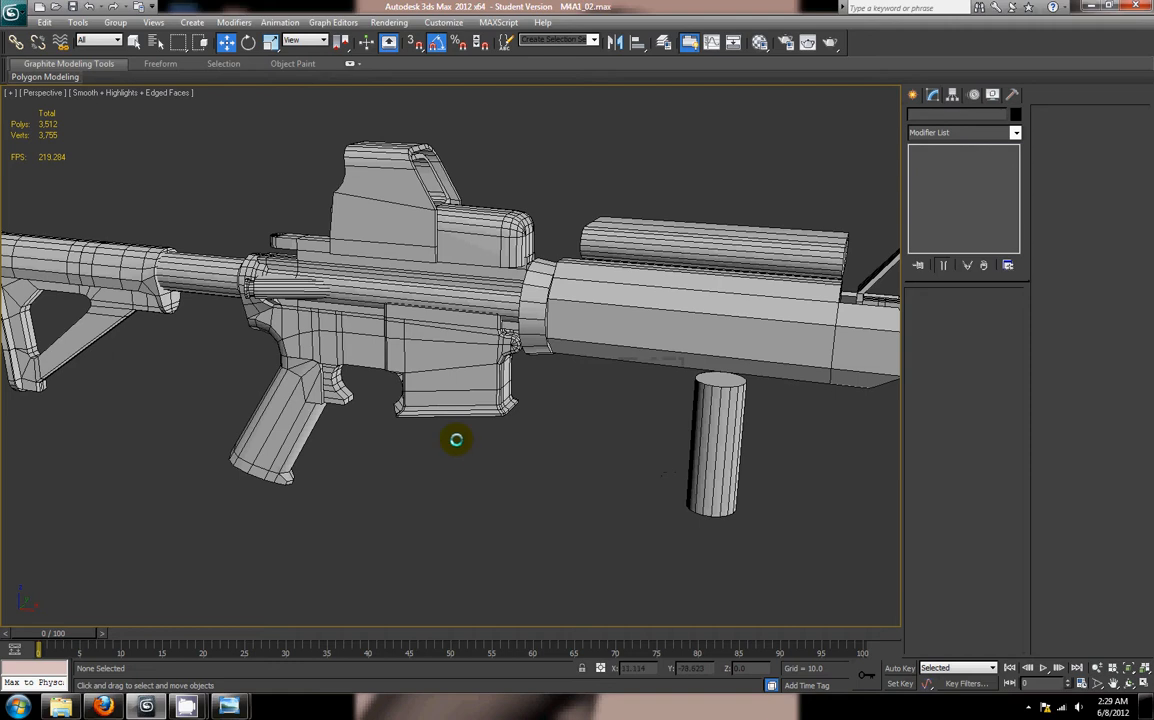
click(450, 359)
ctrl+click(341, 291)
ctrl+click(288, 285)
Step: Try to hide everything except the three selected receiver parts
right_click(707, 560)
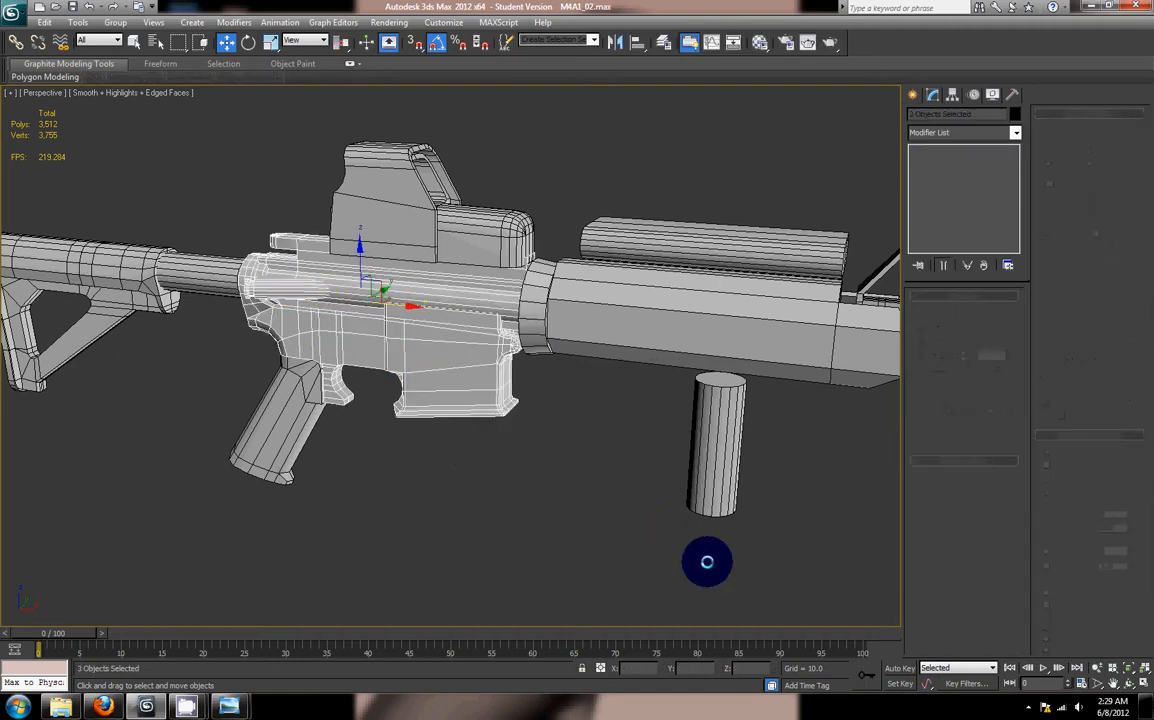
click(740, 509)
key(ctrl+z)
Step: Unhide all objects and add the second receiver's parts below the rifle to the selection
right_click(568, 481)
click(611, 419)
middle_drag(487, 452, 550, 350)
ctrl+drag(629, 574, 225, 428)
Step: Hide all unselected objects so only the two receivers remain in the scene
right_click(602, 481)
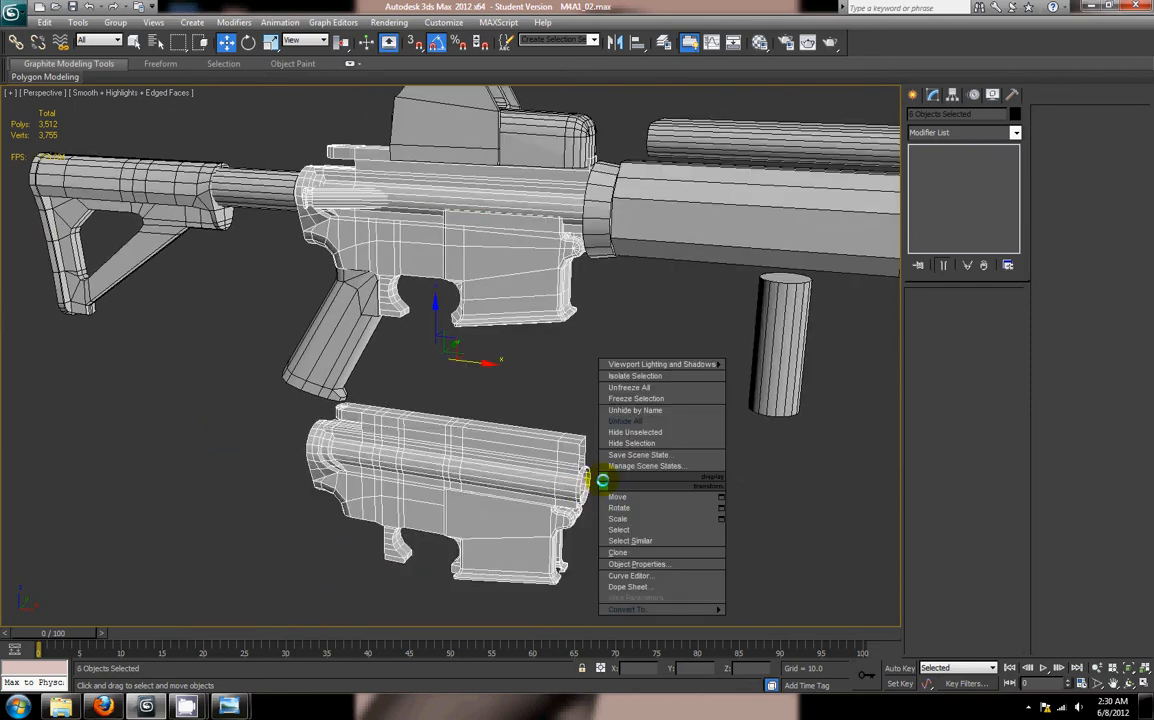
click(650, 442)
key(ctrl+z)
right_click(650, 431)
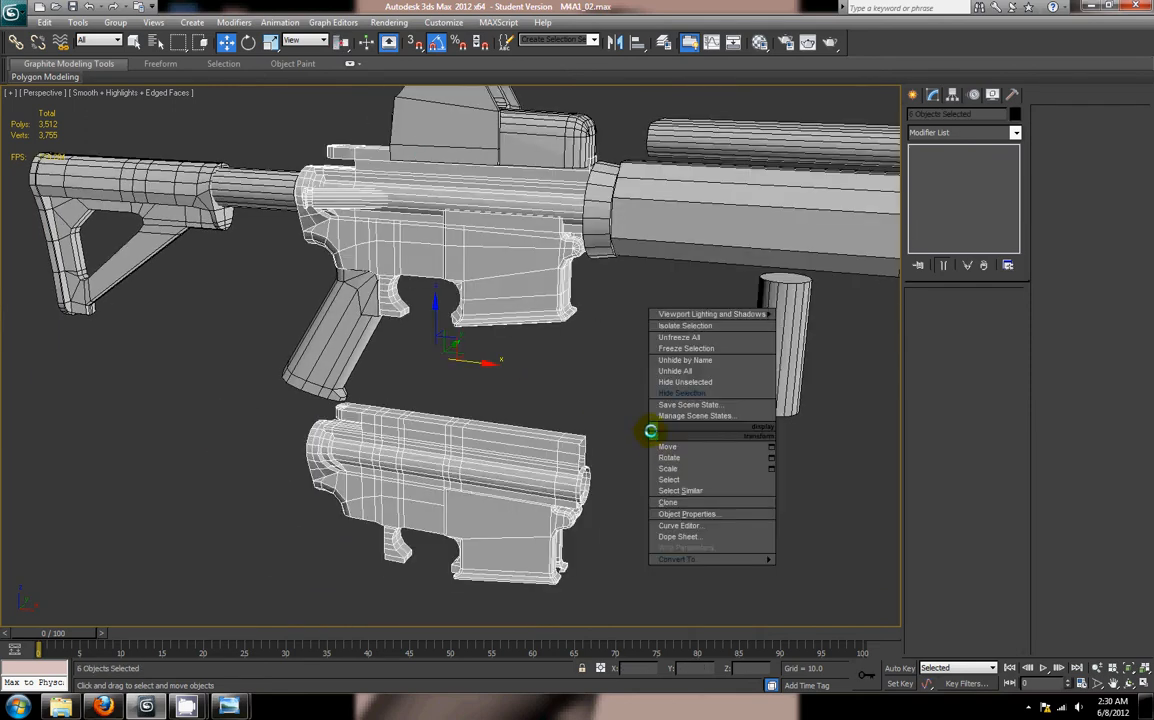
click(705, 381)
Step: Examine the two receivers in shaded display without edged faces, comparing their shapes from several angles
alt+middle_drag(639, 443, 503, 405)
key(F4)
scroll(585, 485, up, 2)
scroll(587, 476, down, 2)
key(alt+w)
key(alt+w)
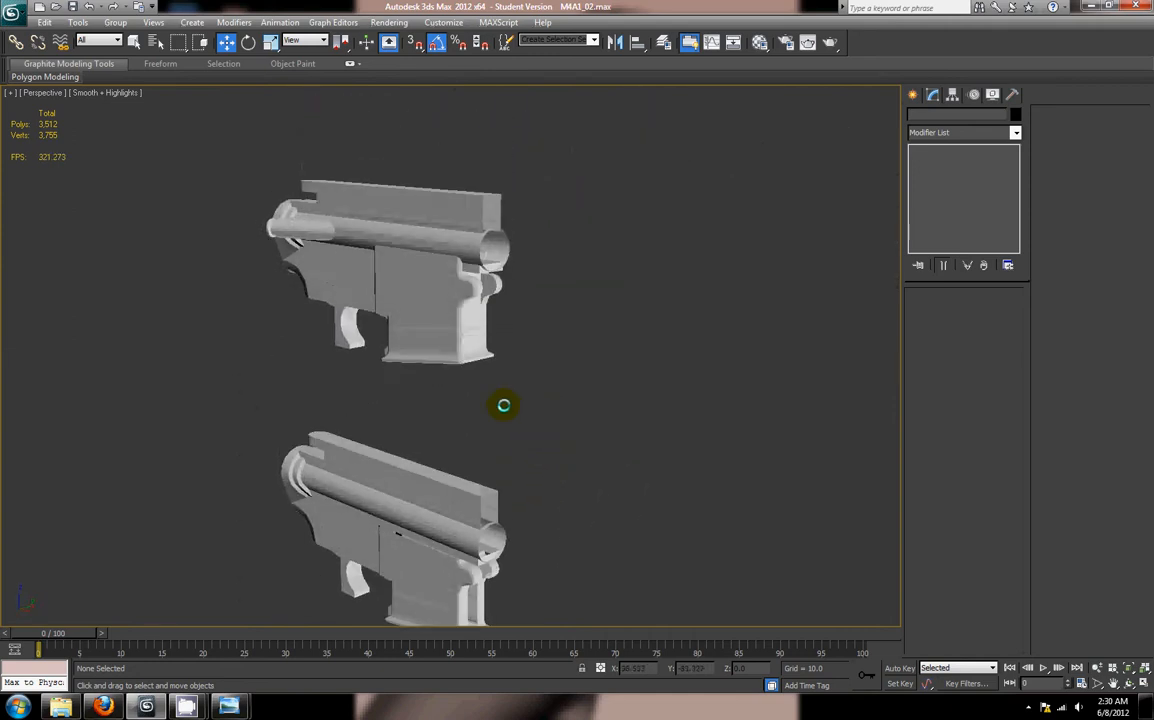
scroll(498, 400, up, 3)
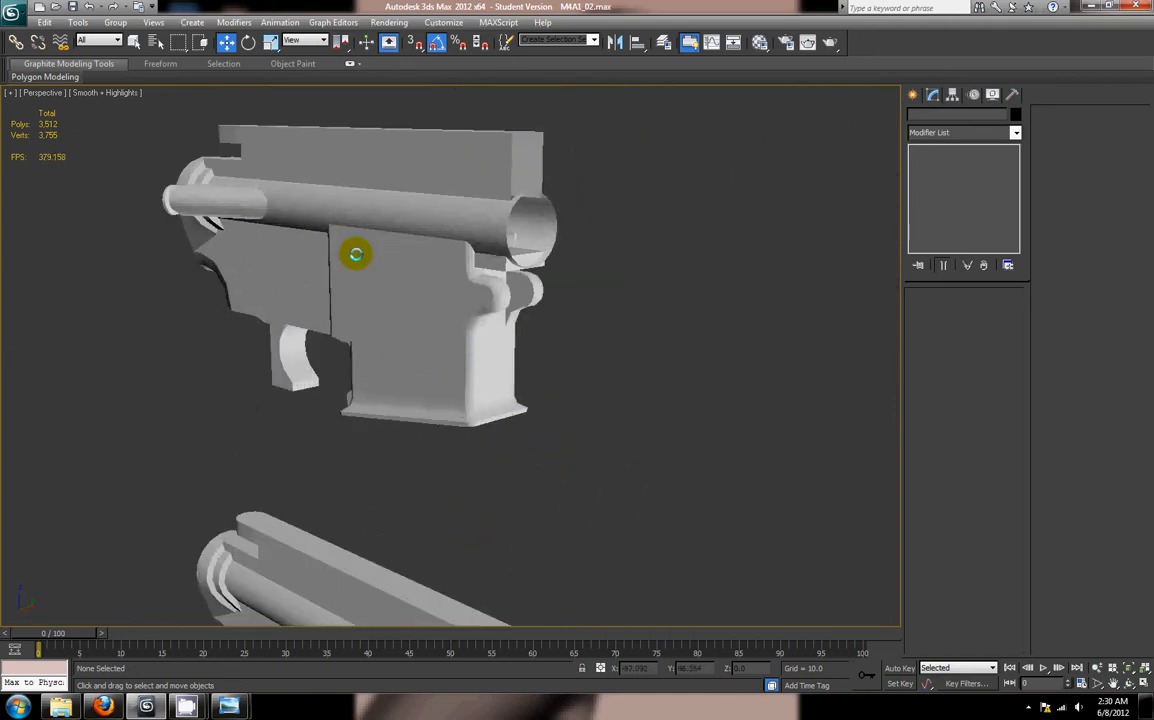
alt+middle_drag(411, 283, 588, 404)
scroll(590, 430, up, 5)
alt+middle_drag(588, 453, 525, 337)
scroll(567, 433, down, 4)
Step: Show edged faces, raise the second receiver's upper part, and pull its rear lower part about 28 units back along X
click(524, 331)
key(F4)
scroll(508, 385, down, 2)
middle_drag(445, 362, 447, 400)
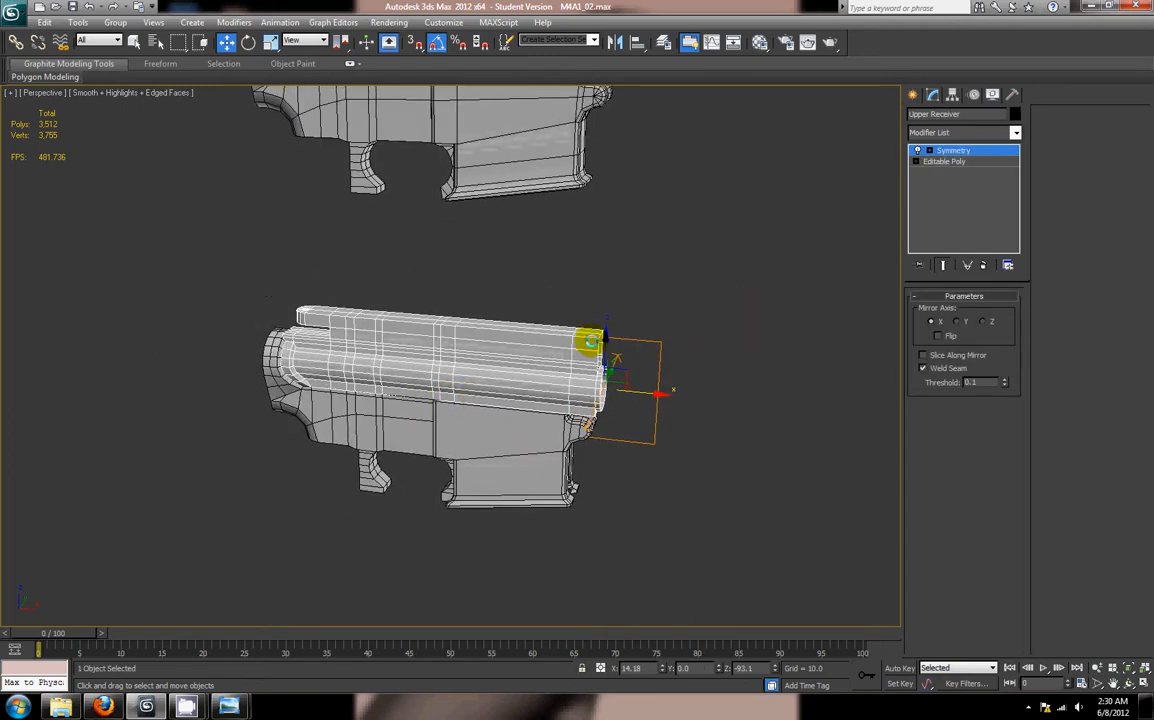
drag(603, 358, 605, 327)
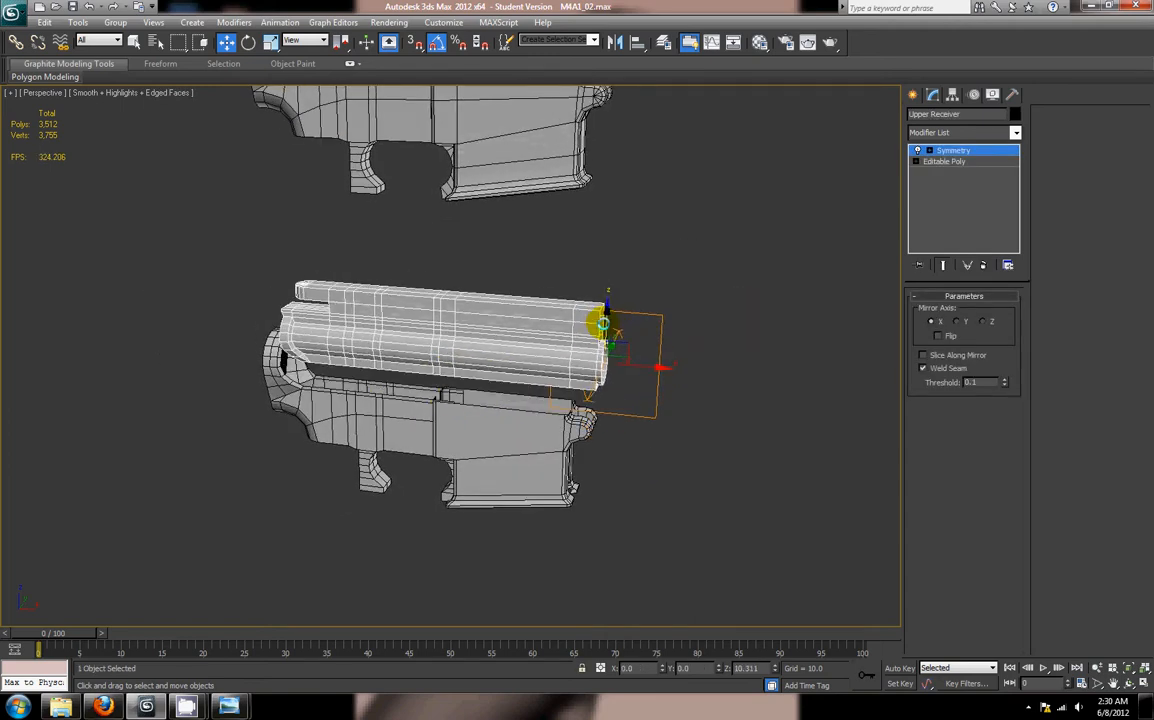
click(344, 432)
drag(648, 393, 577, 388)
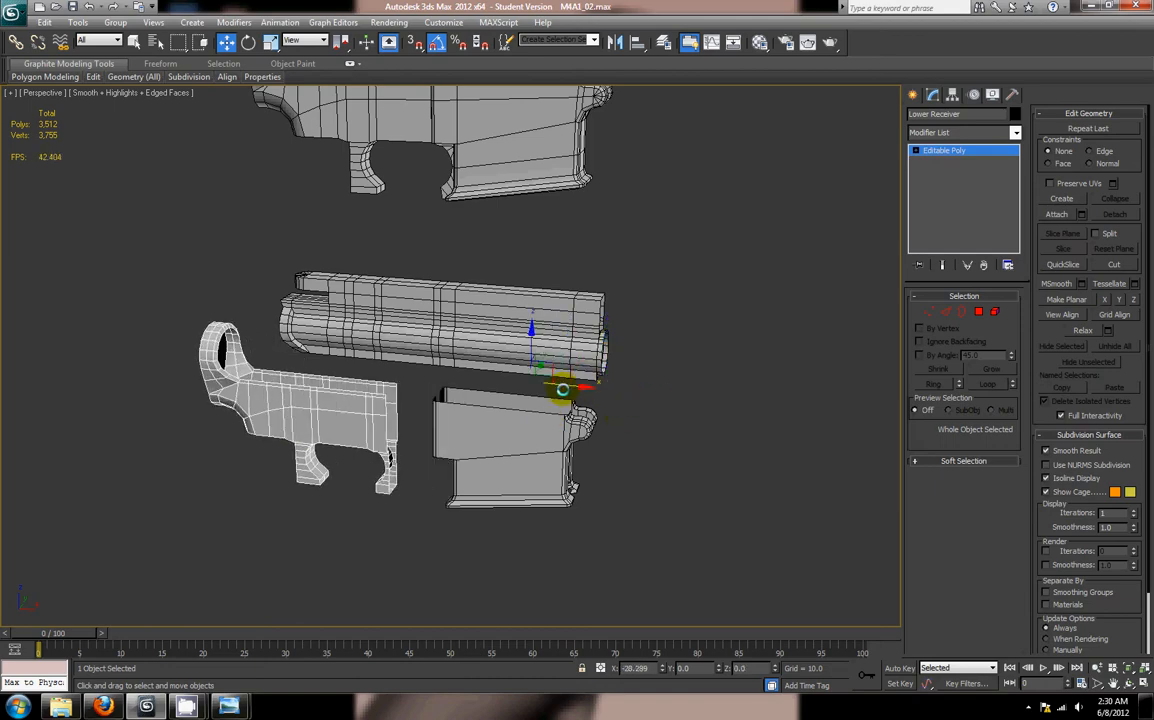
Step: Examine the edge layout of the separated upper receiver and rear lower receiver
mouse_move(638, 480)
alt+middle_down()
mouse_move(657, 466)
mouse_move(600, 466)
mouse_move(720, 467)
mouse_move(630, 470)
alt+middle_up()
scroll(227, 408, up, 3)
middle_drag(227, 407, 523, 413)
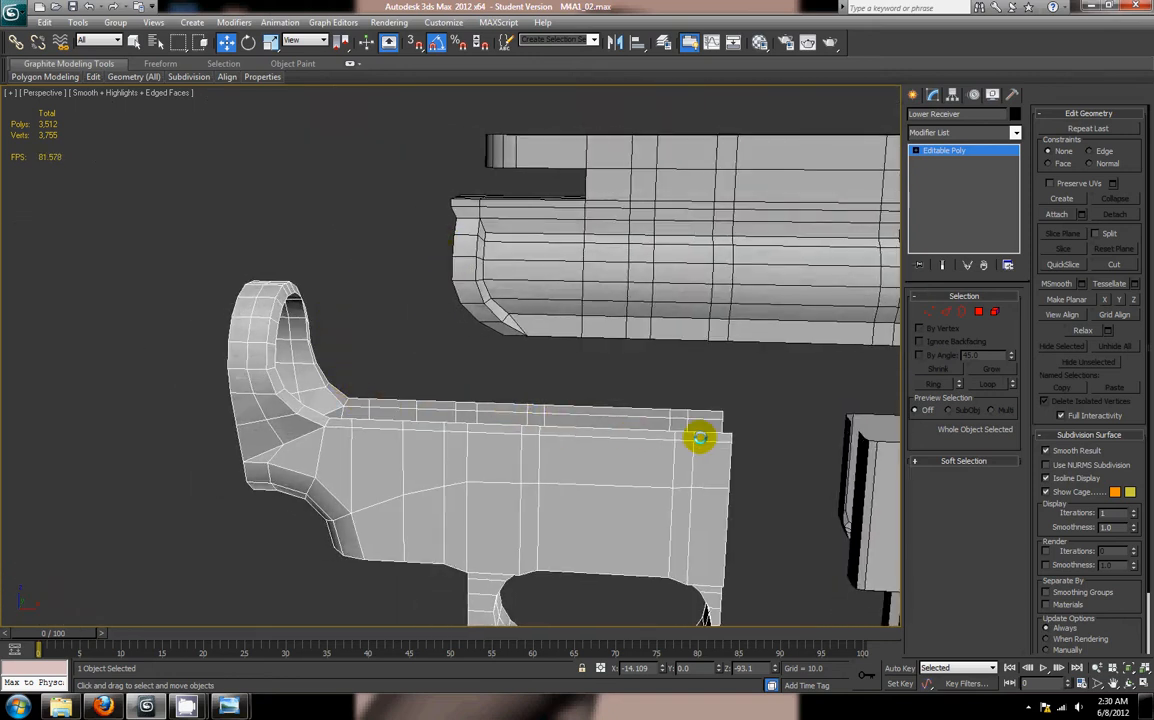
alt+middle_drag(751, 441, 352, 414)
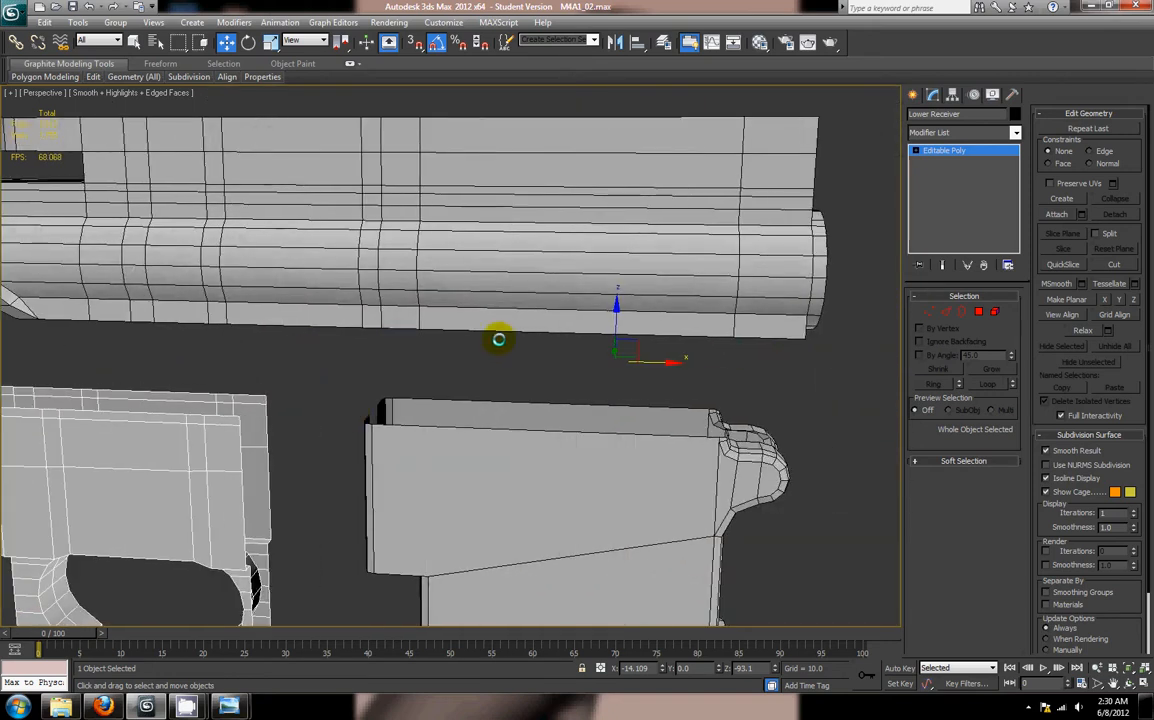
scroll(590, 431, down, 5)
alt+middle_drag(598, 404, 454, 304)
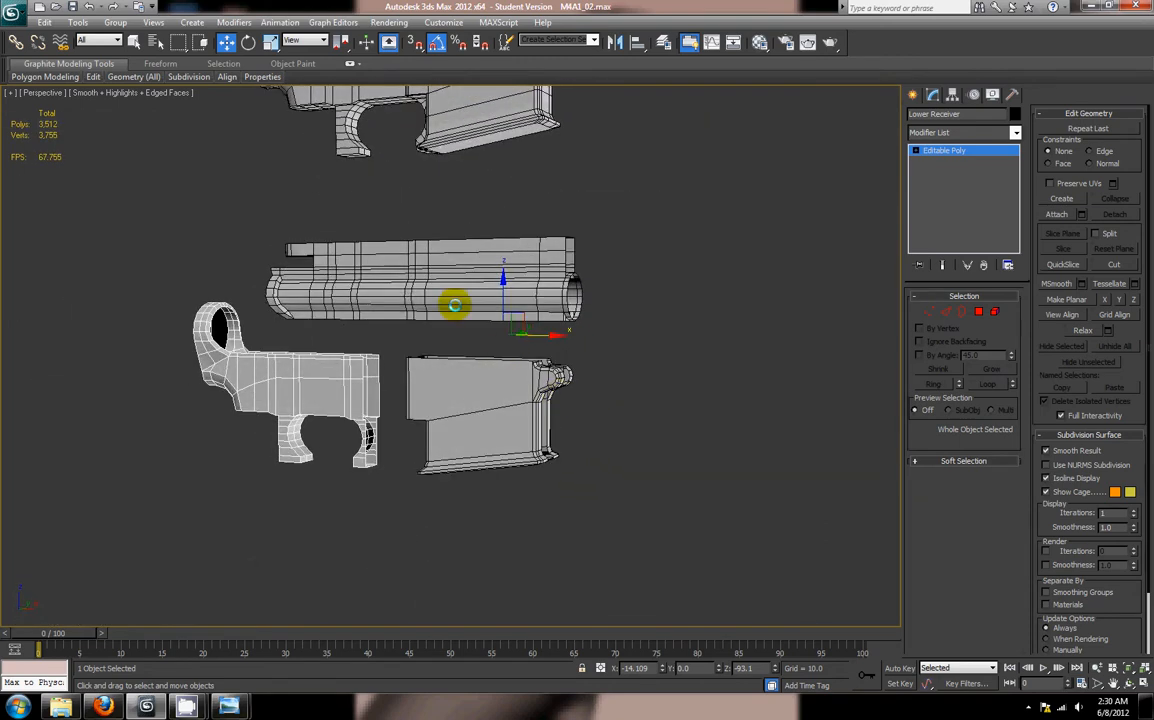
click(442, 272)
click(348, 373)
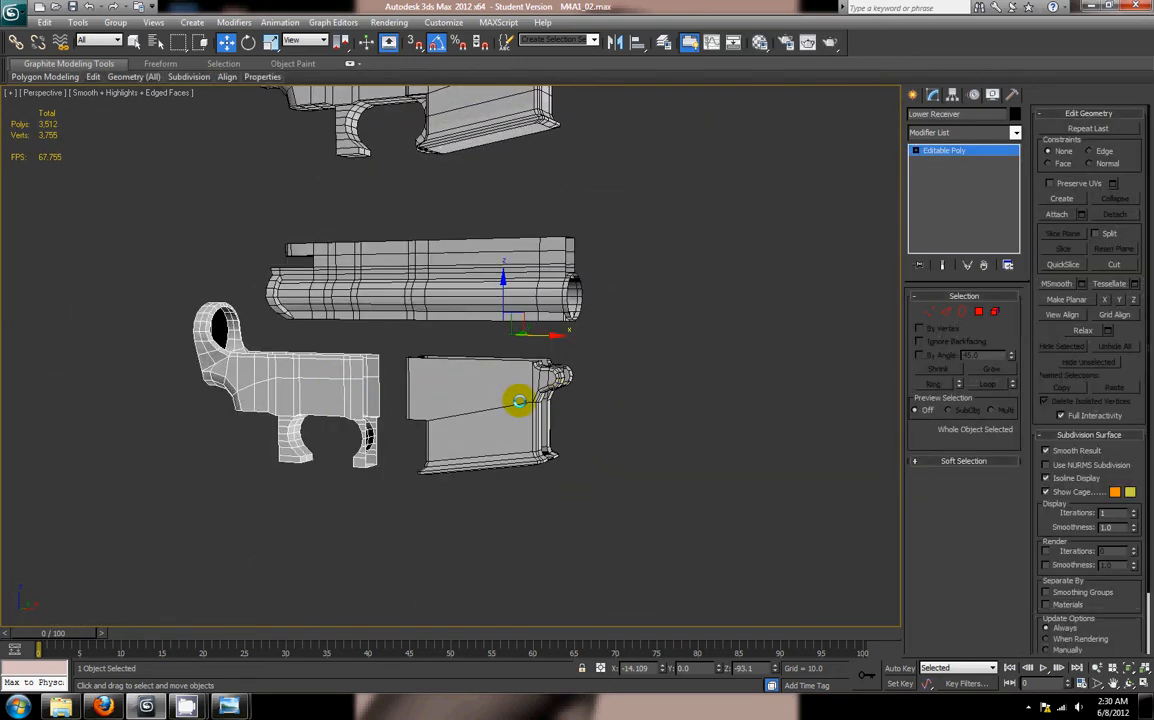
Step: Select the separated magazine well piece and examine its open back, walls and front lug from several sides
click(519, 401)
alt+middle_drag(592, 394, 519, 400)
mouse_move(595, 401)
alt+middle_down()
mouse_move(572, 404)
mouse_move(598, 415)
alt+middle_up()
scroll(484, 453, up, 4)
mouse_move(482, 404)
alt+middle_down()
mouse_move(412, 404)
mouse_move(420, 430)
mouse_move(531, 389)
mouse_move(449, 398)
mouse_move(695, 394)
mouse_move(536, 420)
mouse_move(507, 404)
mouse_move(690, 412)
mouse_move(476, 402)
alt+middle_up()
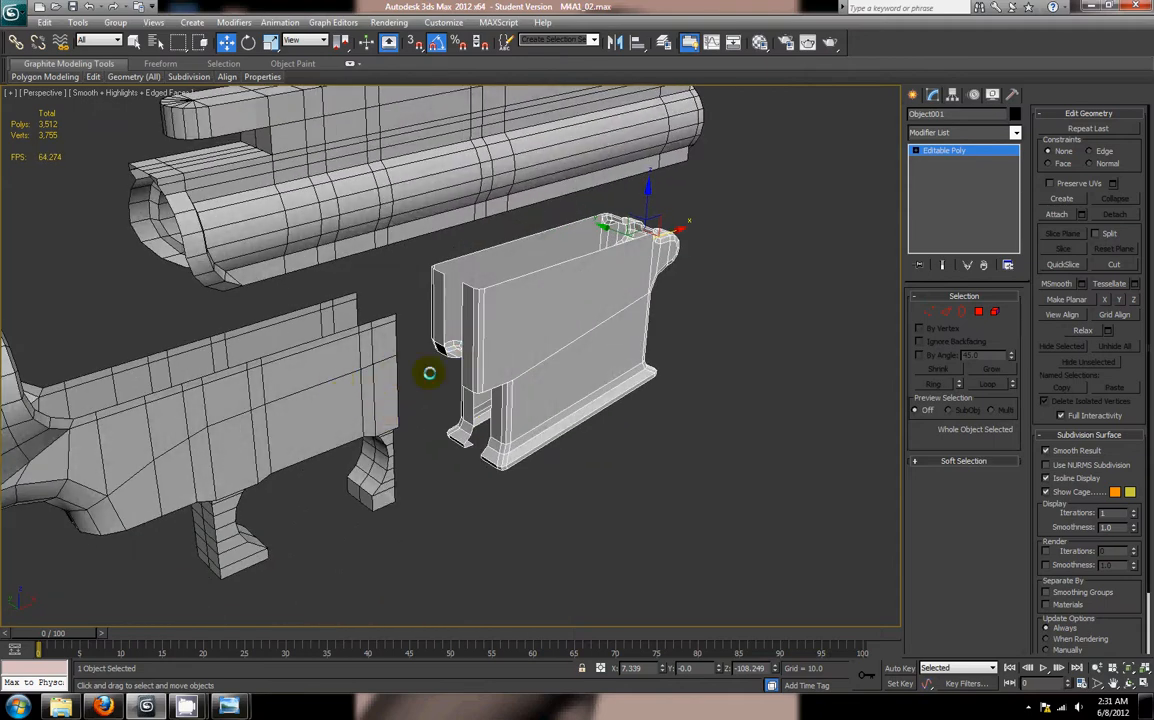
alt+middle_drag(358, 440, 550, 487)
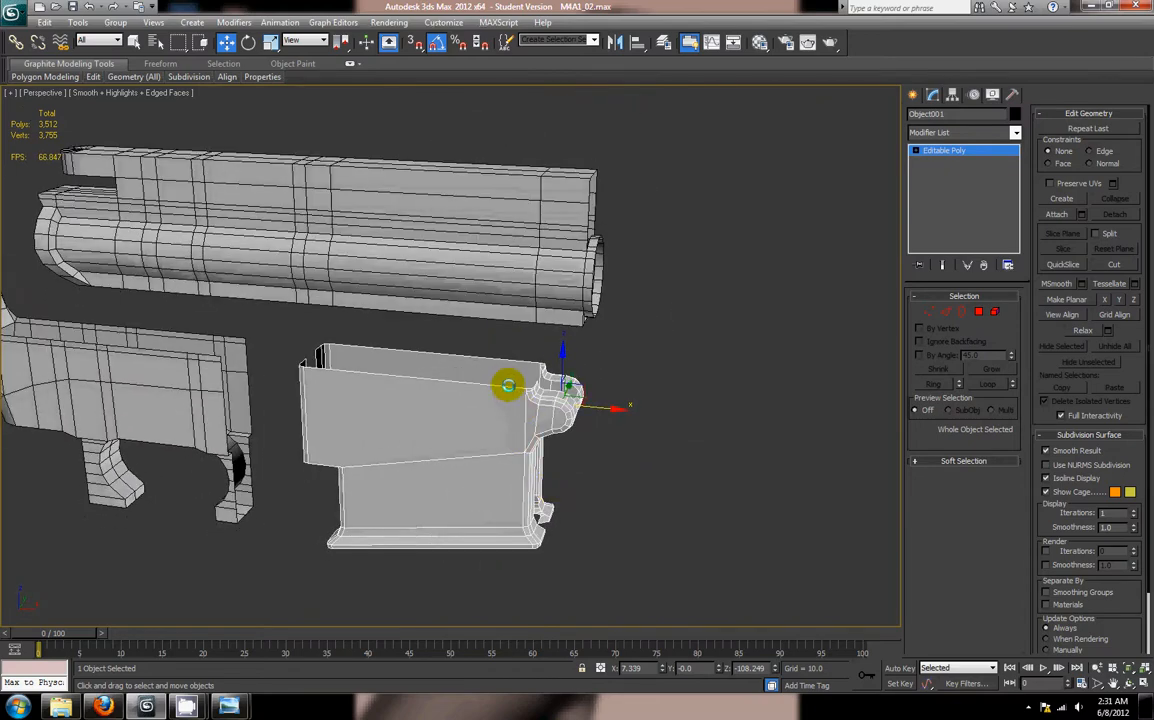
alt+middle_drag(403, 273, 432, 380)
scroll(494, 324, down, 5)
Step: Select the upper part of the intact receiver and examine how it meets the lower receiver
click(577, 314)
alt+middle_drag(577, 314, 603, 399)
scroll(604, 348, down, 4)
alt+middle_drag(604, 348, 460, 331)
scroll(443, 273, up, 4)
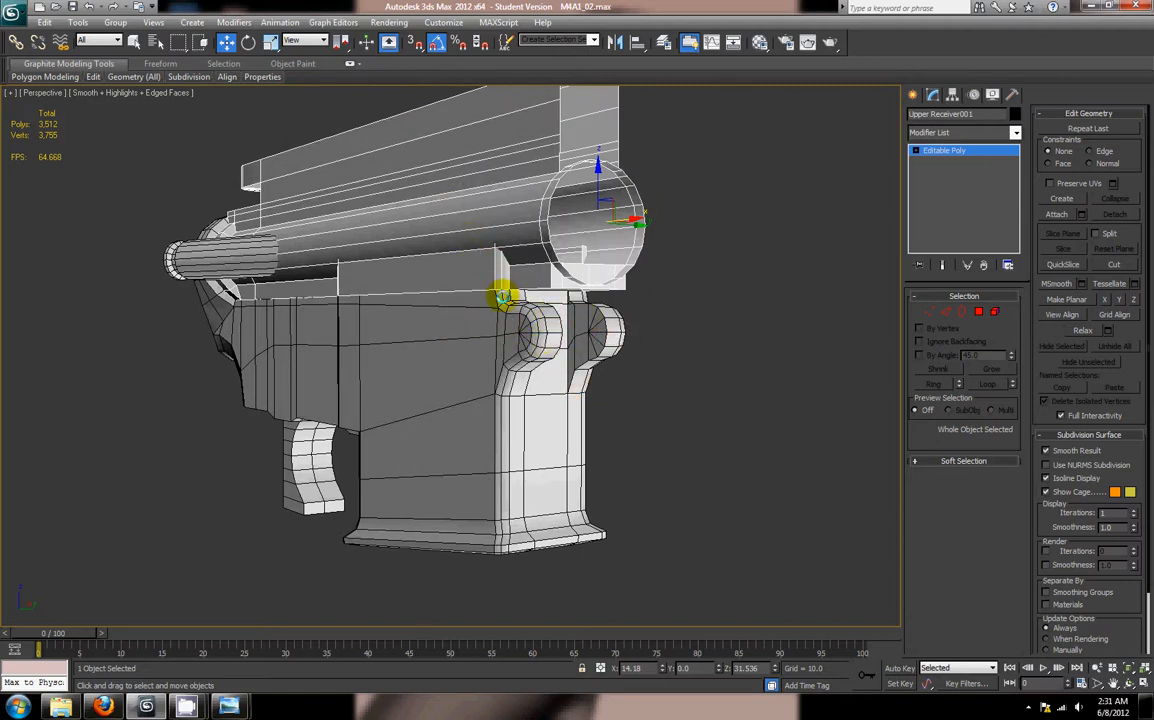
Step: Delete the three separated parts of the second receiver
alt+middle_drag(567, 353, 645, 345)
scroll(435, 379, up, 4)
drag(665, 553, 118, 350)
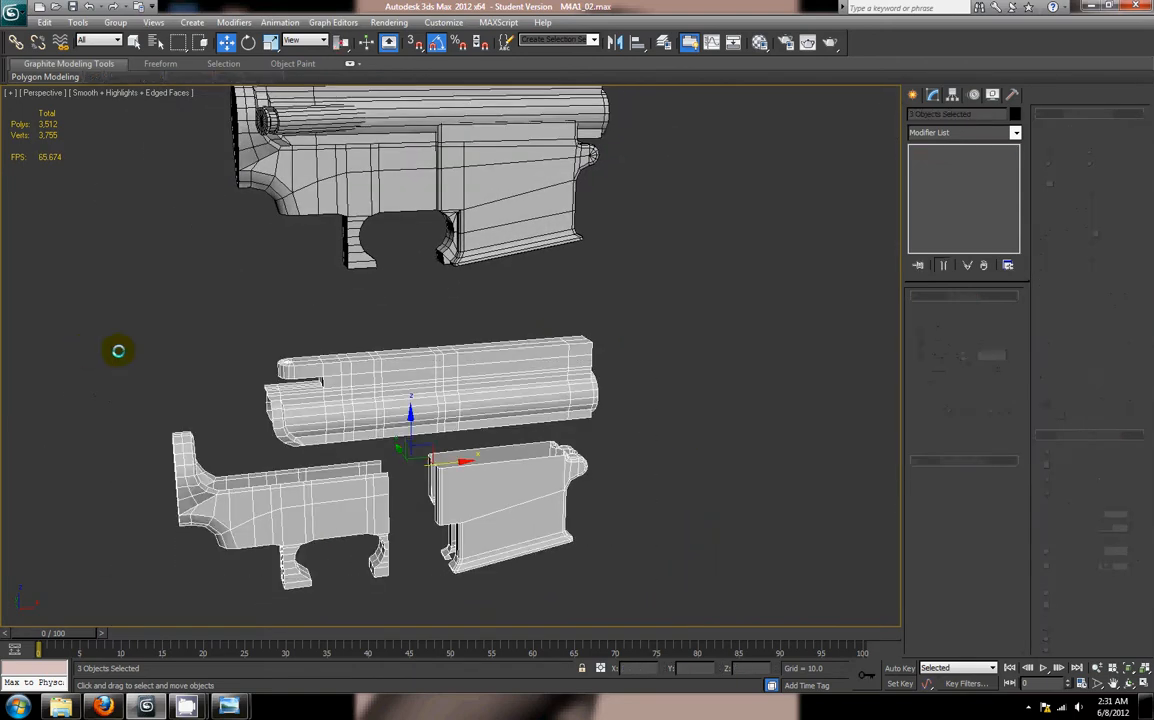
key(Delete)
Step: Create a sphere with a radius of about 1.97 and 8 segments on the side of the remaining receiver's magazine well
middle_drag(117, 286, 122, 442)
alt+middle_drag(301, 366, 238, 368)
scroll(458, 402, up, 6)
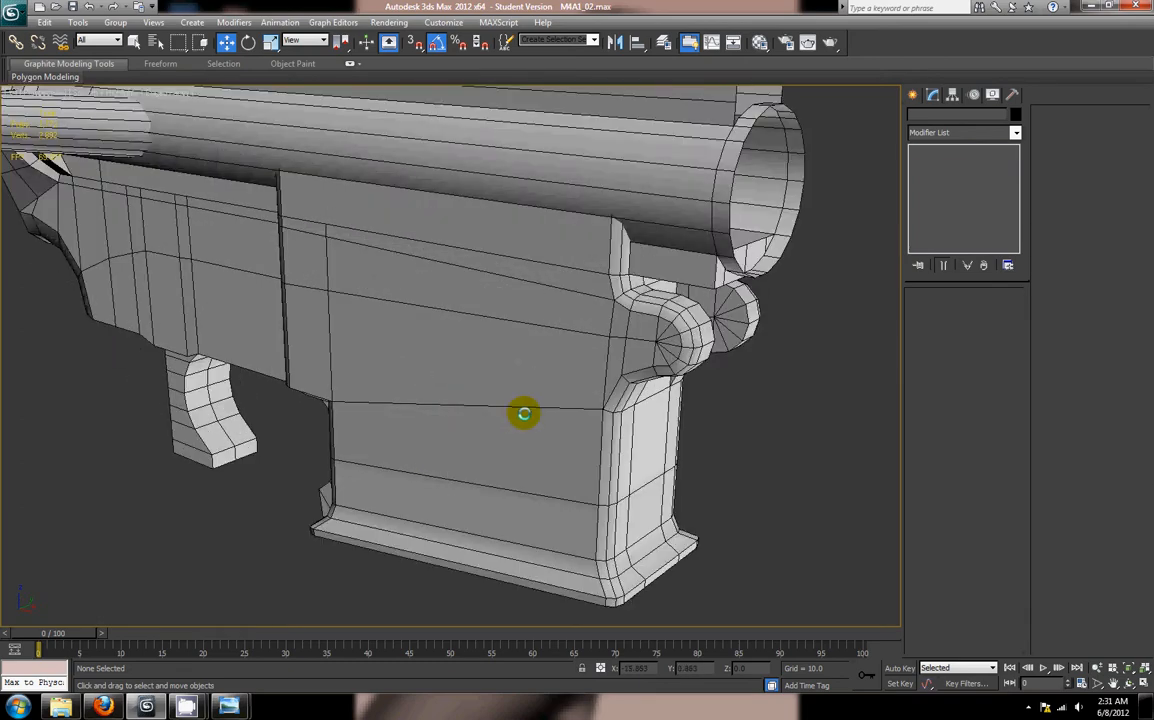
click(441, 414)
alt+middle_drag(441, 414, 686, 367)
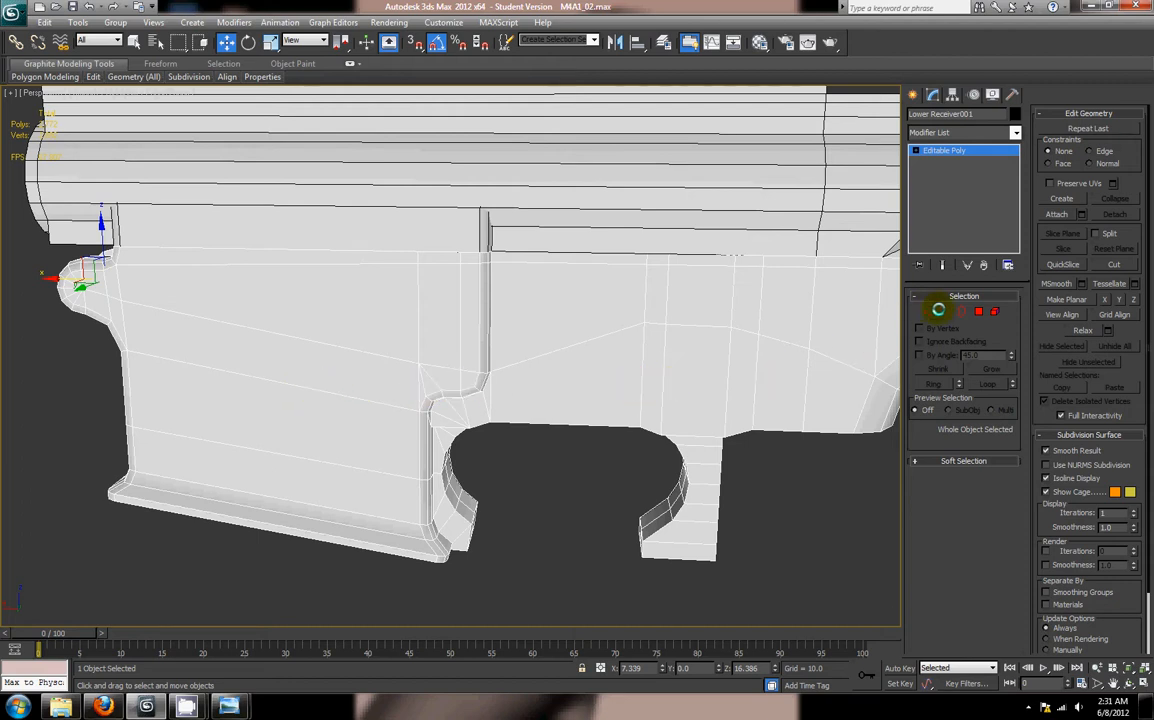
click(914, 93)
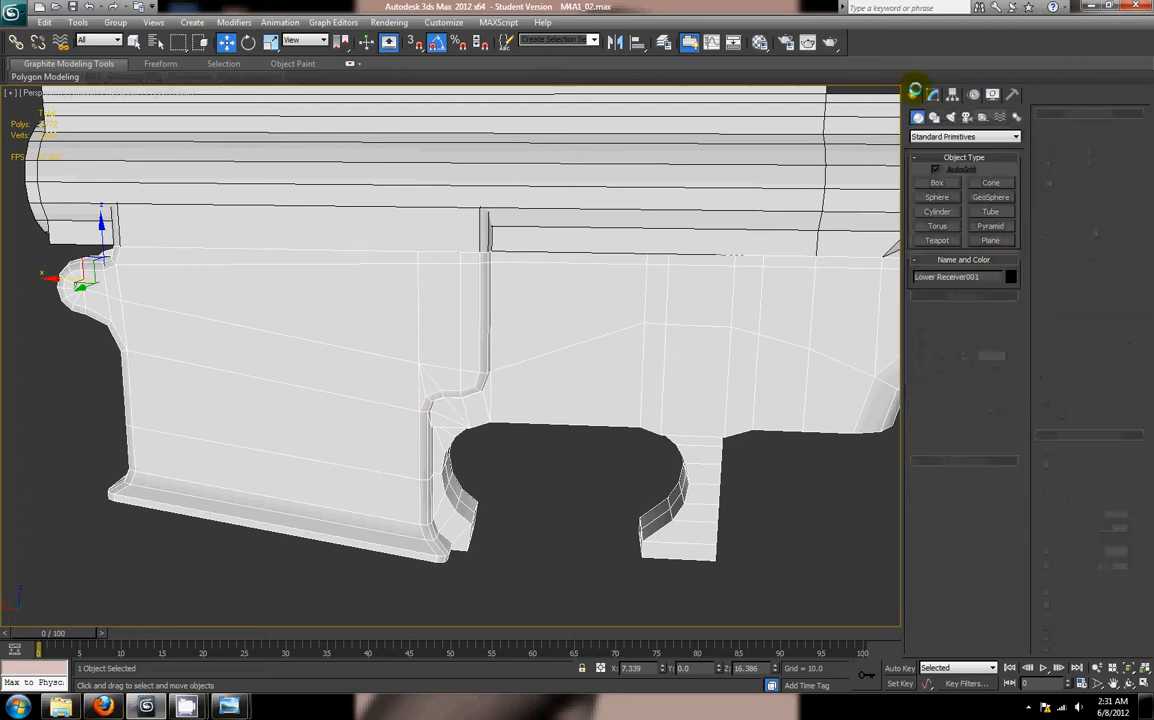
click(938, 198)
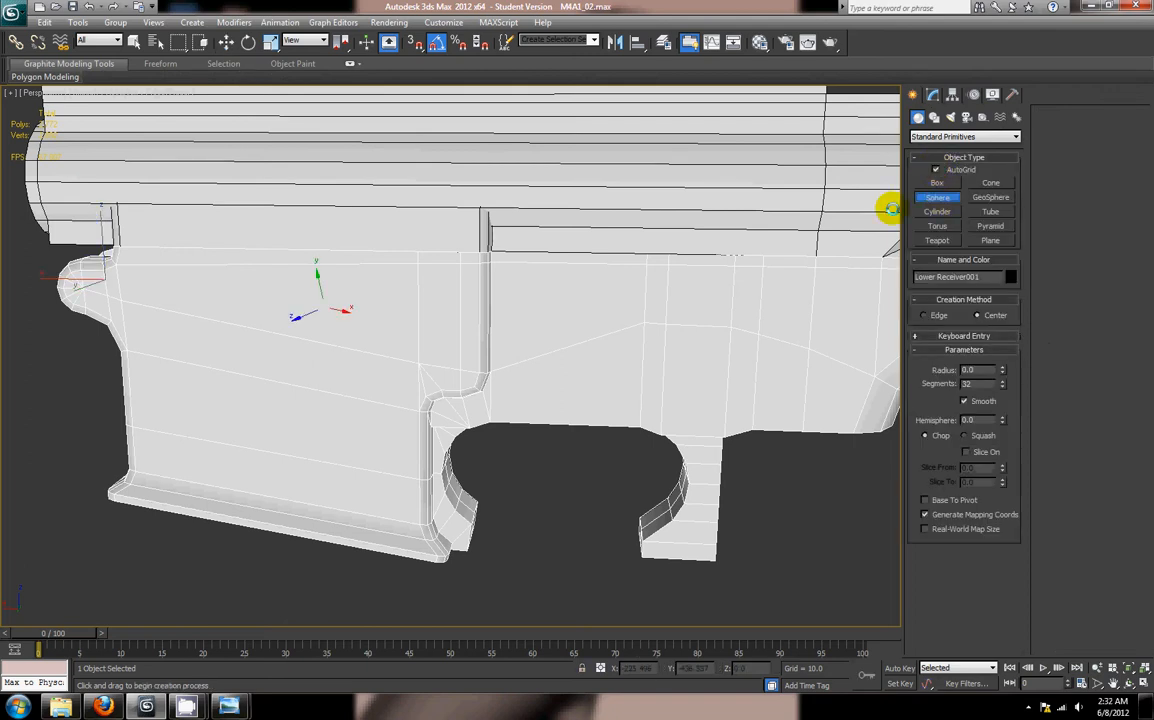
scroll(400, 380, up, 5)
scroll(417, 340, down, 3)
mouse_move(445, 312)
alt+middle_down()
mouse_move(451, 340)
mouse_move(472, 322)
mouse_move(490, 343)
mouse_move(443, 306)
alt+middle_up()
scroll(503, 338, up, 4)
alt+middle_drag(371, 296, 465, 305)
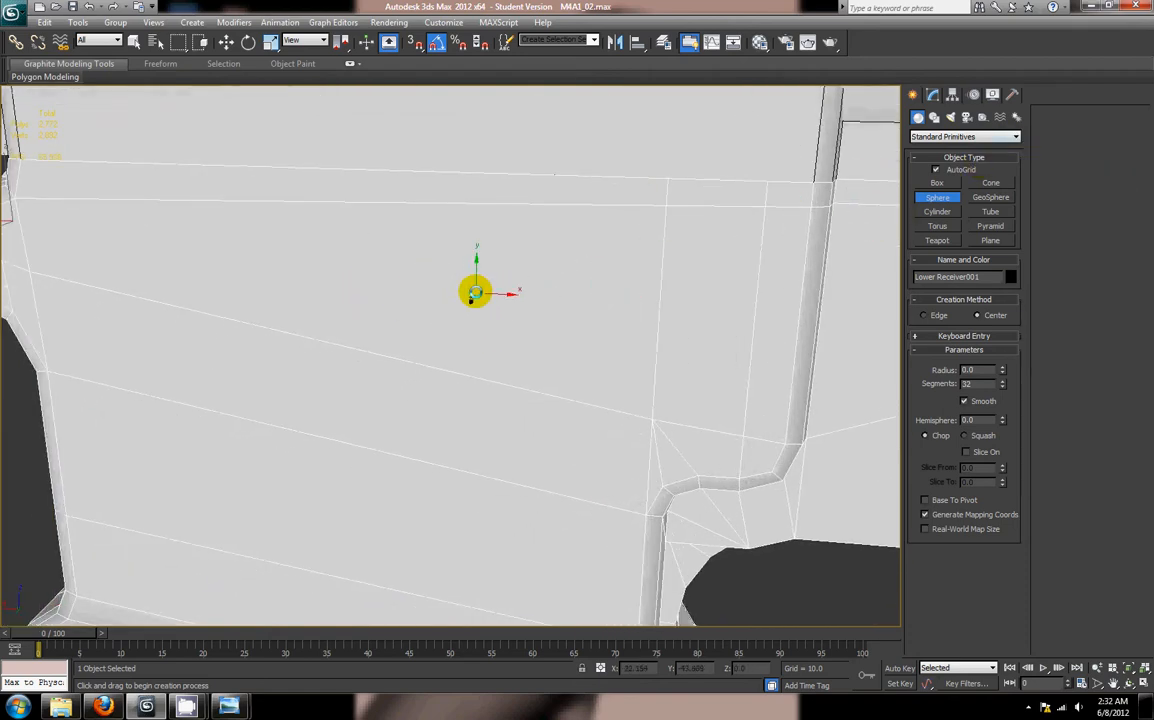
drag(418, 292, 434, 268)
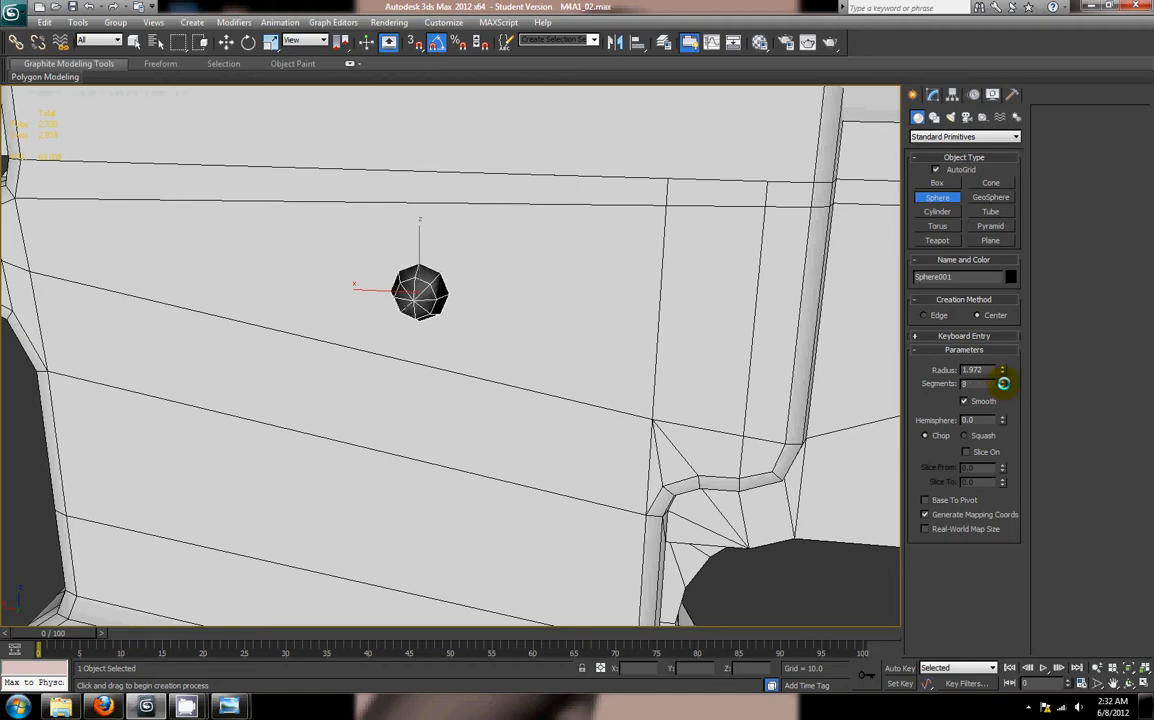
Step: Convert the sphere on the magazine well to an editable poly
alt+middle_drag(497, 301, 420, 289)
key(w)
right_click(405, 293)
mouse_move(461, 413)
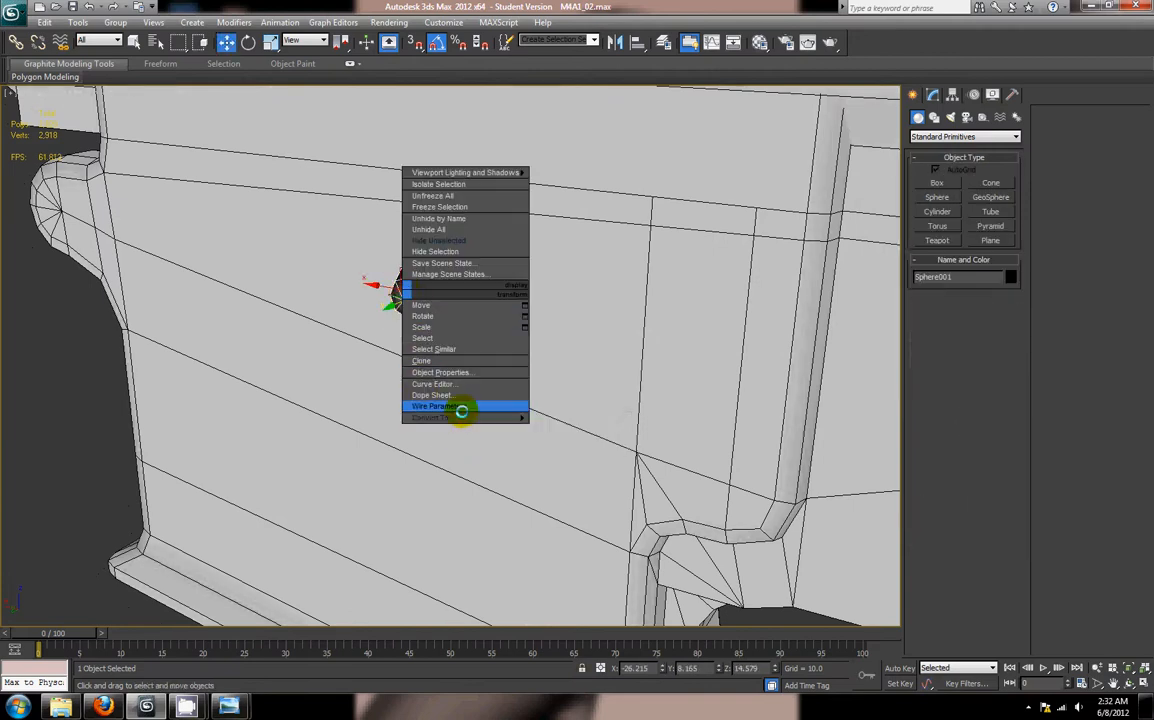
click(577, 428)
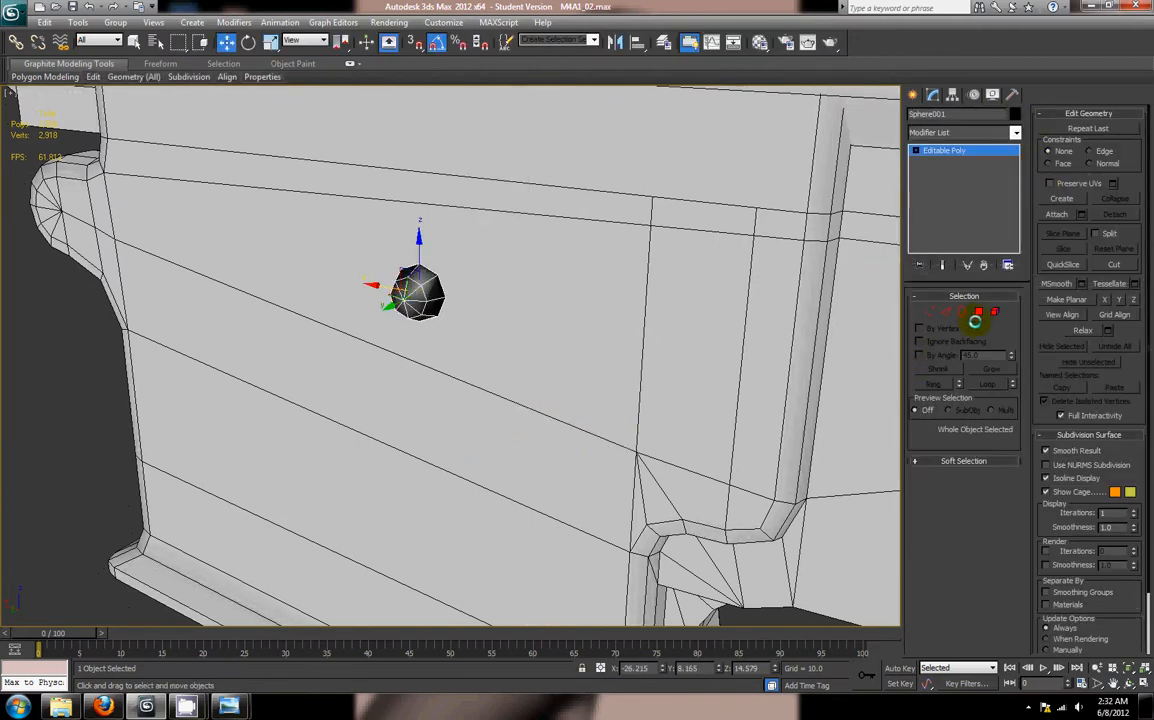
Step: Delete the sphere's half inside the receiver and the polygons of its lower half
click(979, 312)
key(alt+w)
key(z)
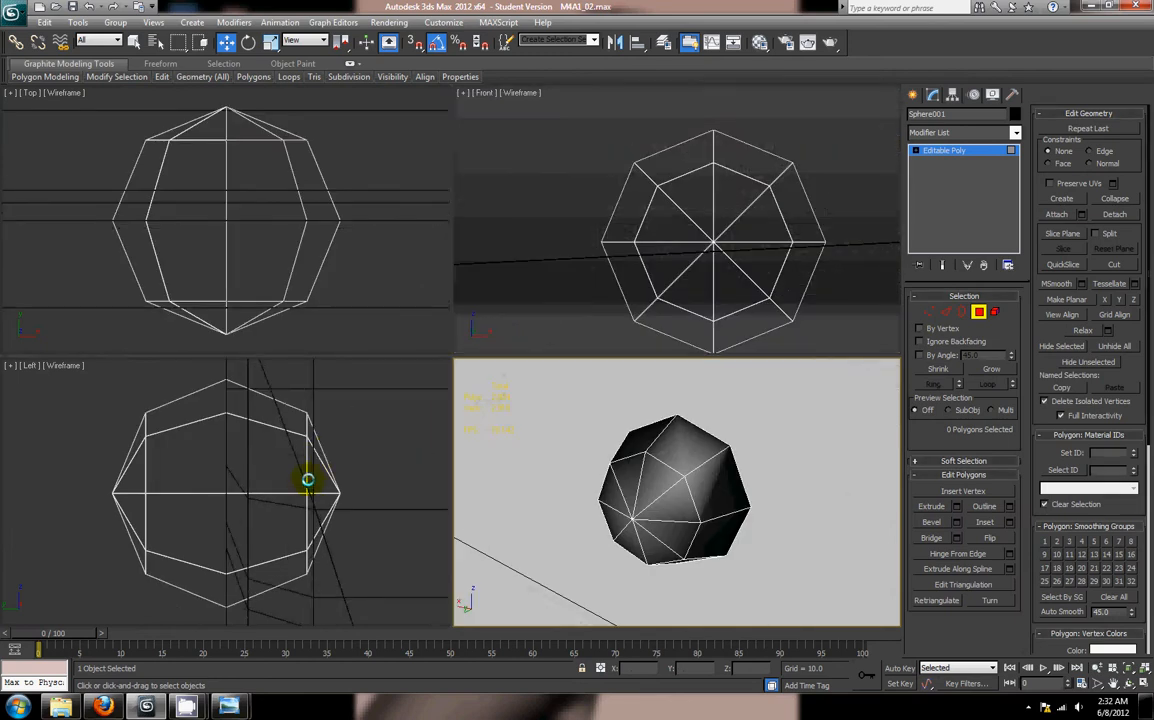
scroll(383, 490, down, 5)
drag(266, 405, 266, 405)
key(Delete)
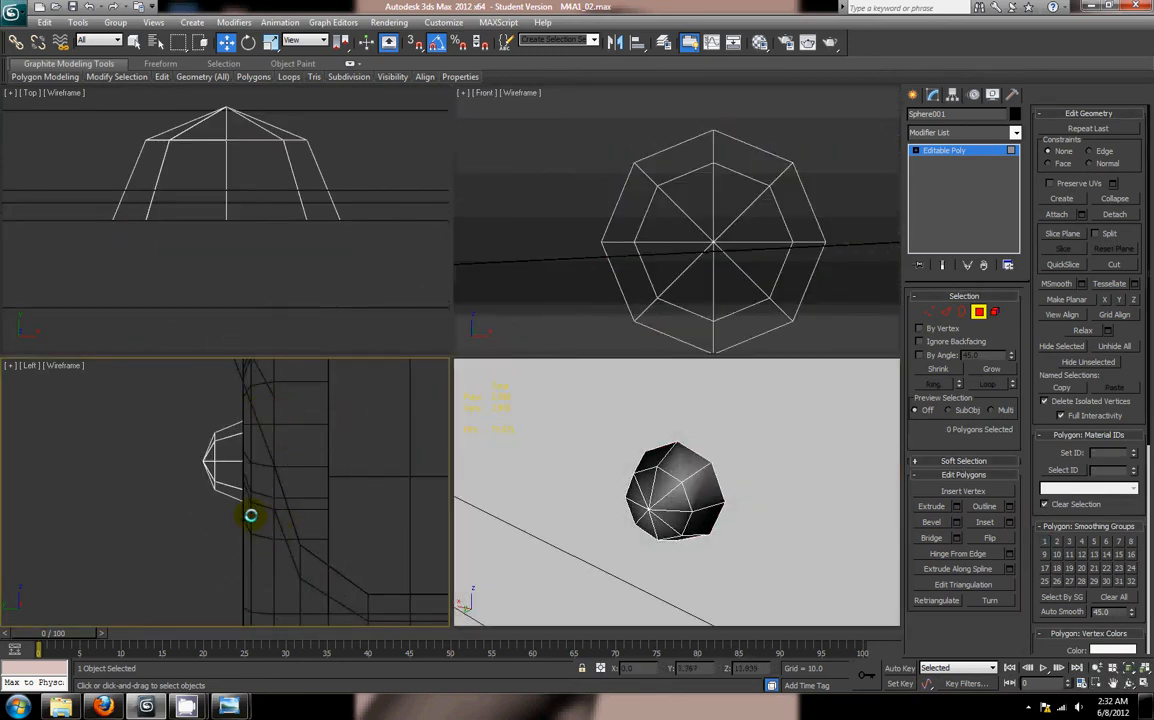
drag(139, 438, 147, 481)
key(Delete)
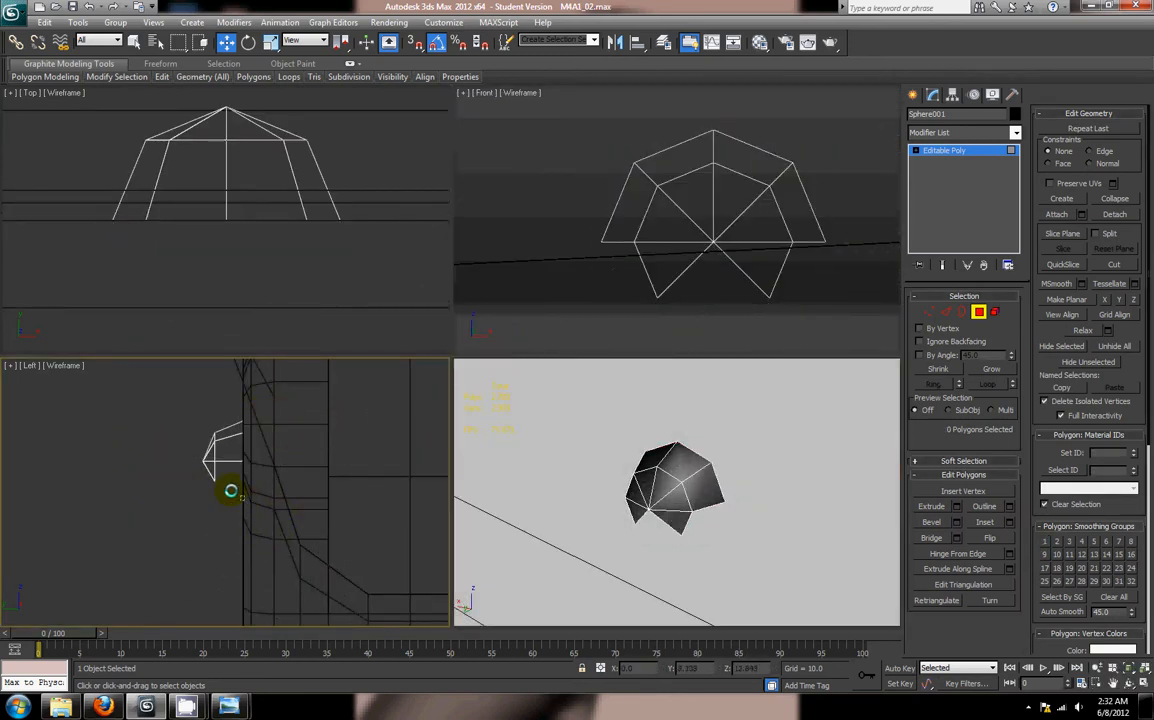
Step: Detach the four polygons on one side of the quarter sphere as an element and move the two halves apart along X
drag(751, 531, 668, 470)
alt+middle_drag(690, 482, 815, 515)
click(1111, 217)
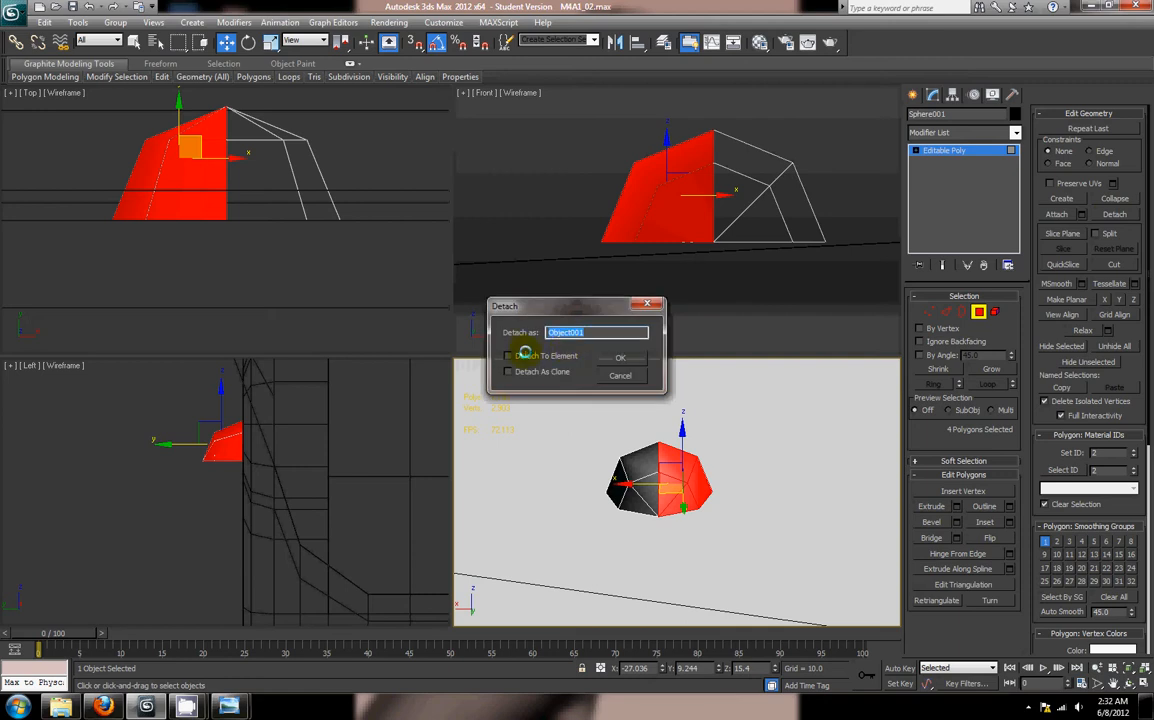
click(605, 362)
drag(622, 486, 850, 502)
key(ctrl+z)
key(ctrl+z)
scroll(812, 511, down, 2)
alt+middle_drag(747, 471, 955, 322)
Step: Bridge the facing open edges of the two sphere halves to form one elongated rib
click(945, 311)
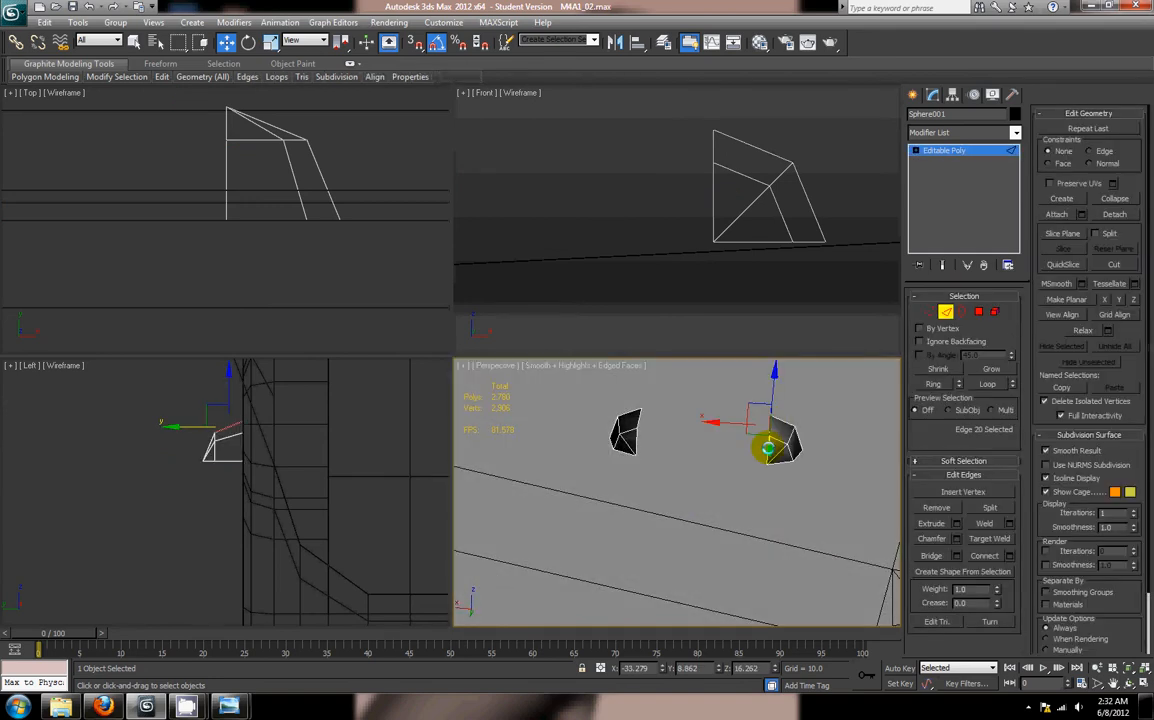
alt+middle_drag(1016, 578, 796, 477)
click(945, 312)
Step: Scale the rib uniformly to about 80% and check it against the reference in the Front view
key(e)
key(r)
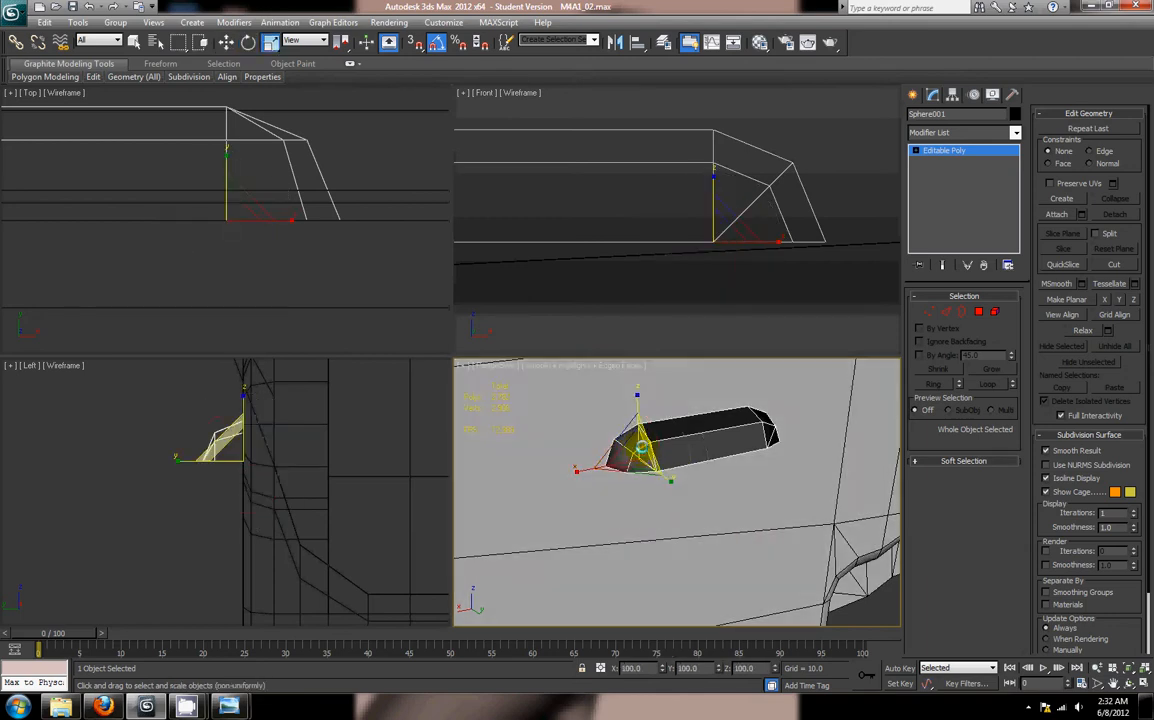
drag(635, 455, 631, 476)
scroll(637, 433, down, 2)
scroll(667, 232, down, 8)
scroll(710, 272, down, 5)
middle_drag(711, 271, 724, 240)
scroll(724, 252, up, 3)
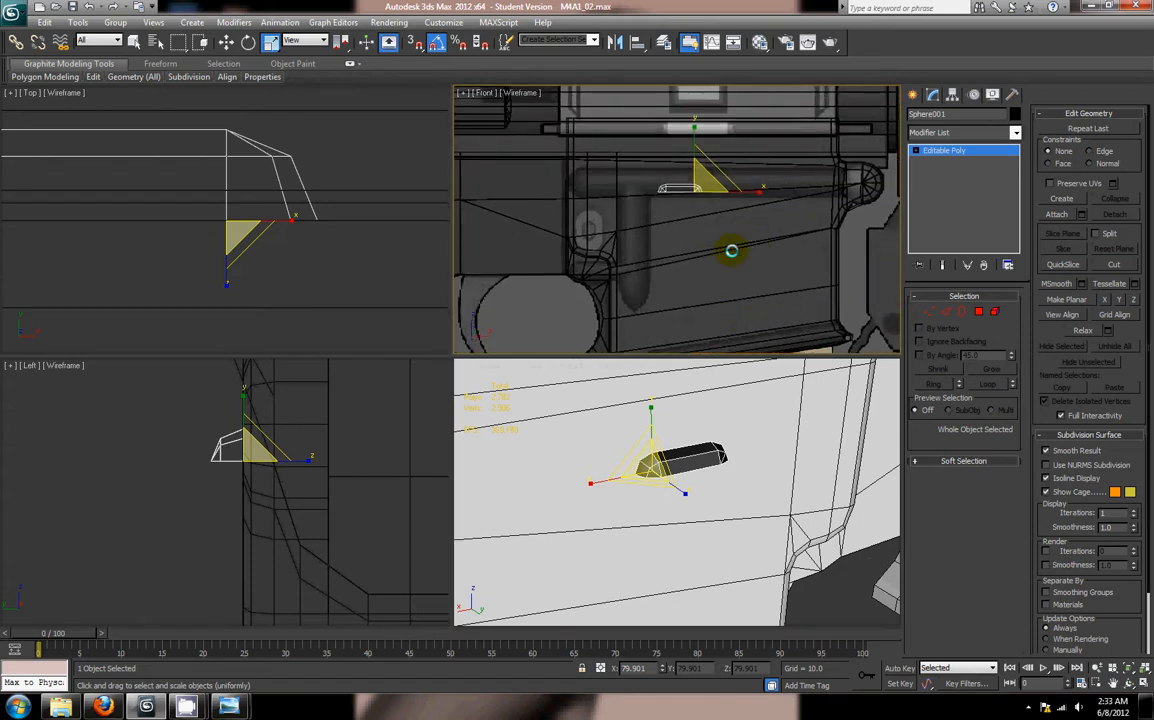
Step: Try to scale the rib along the Y axis
alt+middle_drag(700, 500, 581, 501)
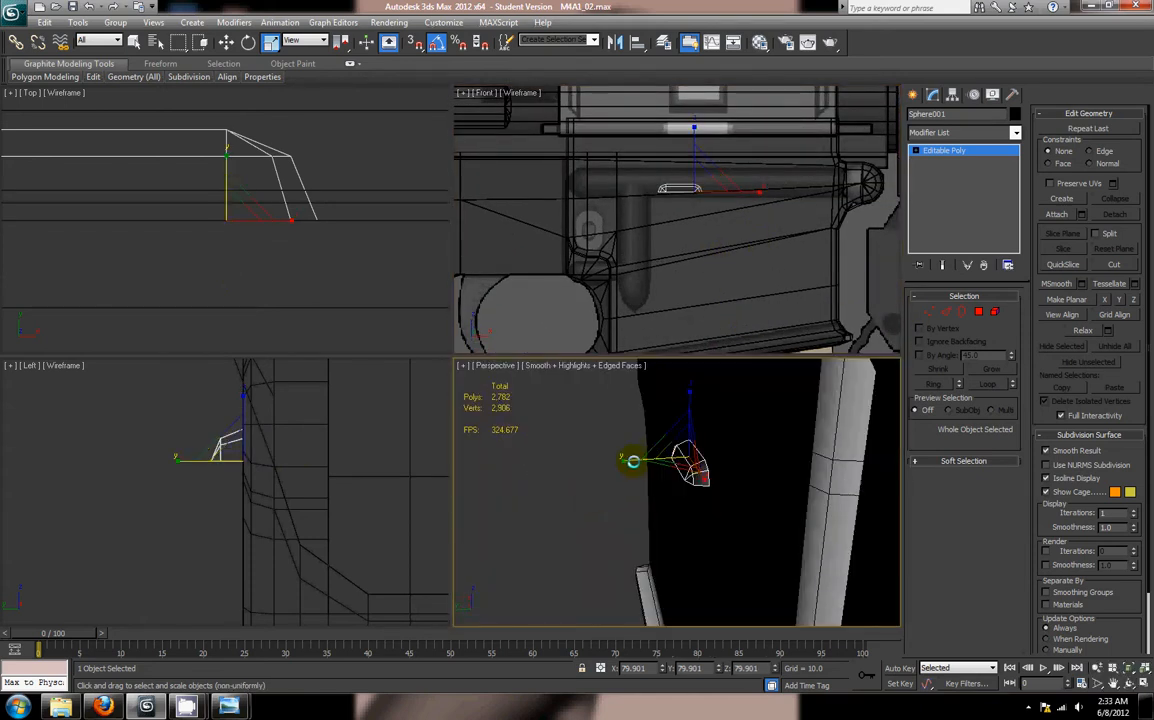
drag(623, 461, 633, 463)
key(ctrl+z)
mouse_move(664, 467)
alt+middle_down()
mouse_move(670, 487)
mouse_move(744, 487)
mouse_move(676, 486)
alt+middle_up()
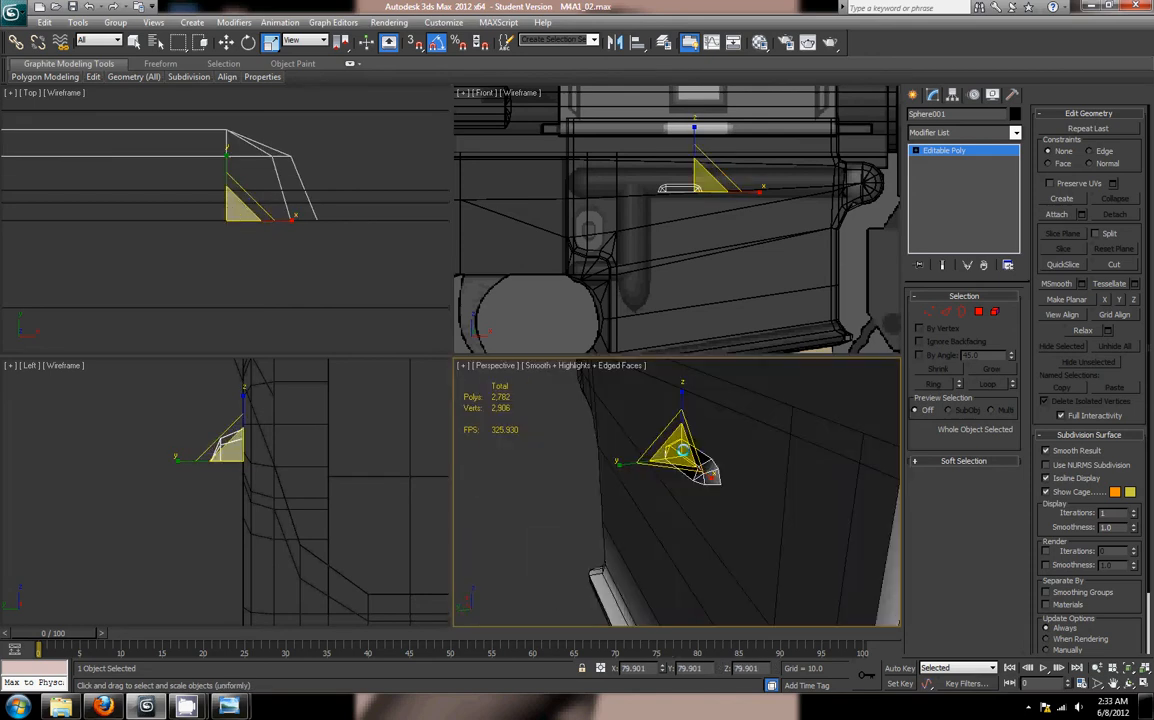
Step: Scale the whole rib down uniformly a little further in the Perspective view
drag(680, 455, 680, 467)
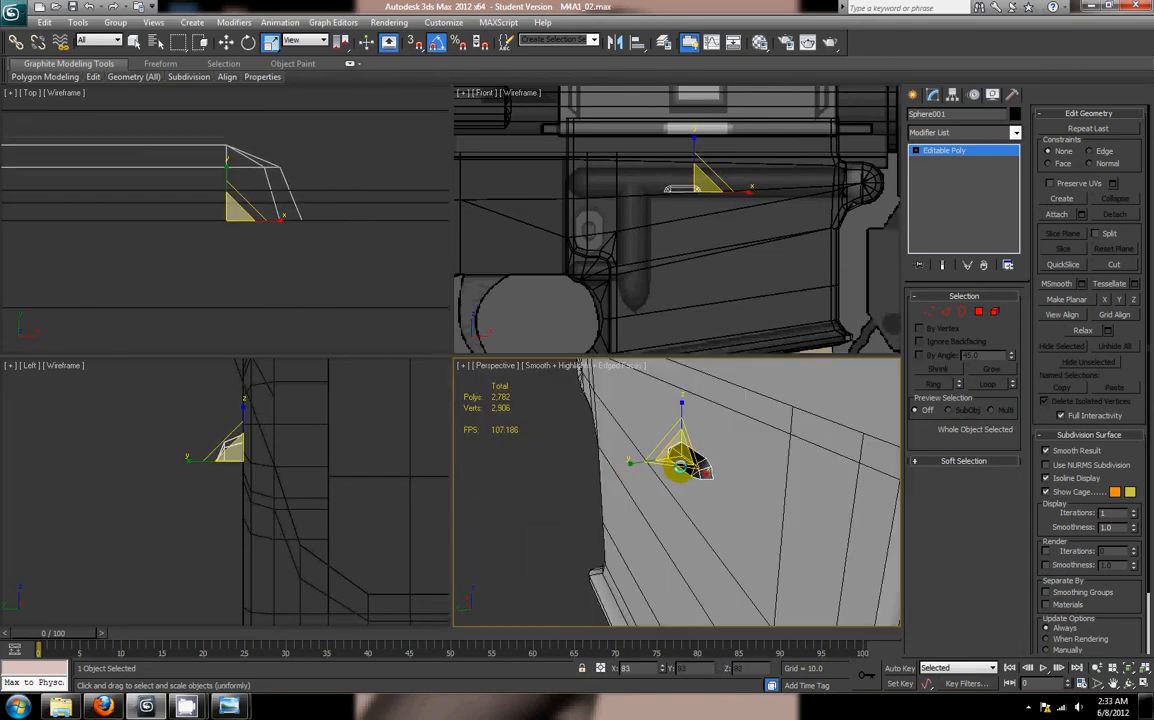
mouse_move(697, 495)
alt+middle_down()
mouse_move(788, 497)
mouse_move(692, 487)
alt+middle_up()
drag(670, 455, 677, 476)
Step: Select the vertices at one end of the rib and move them outward along X to lengthen it
click(944, 314)
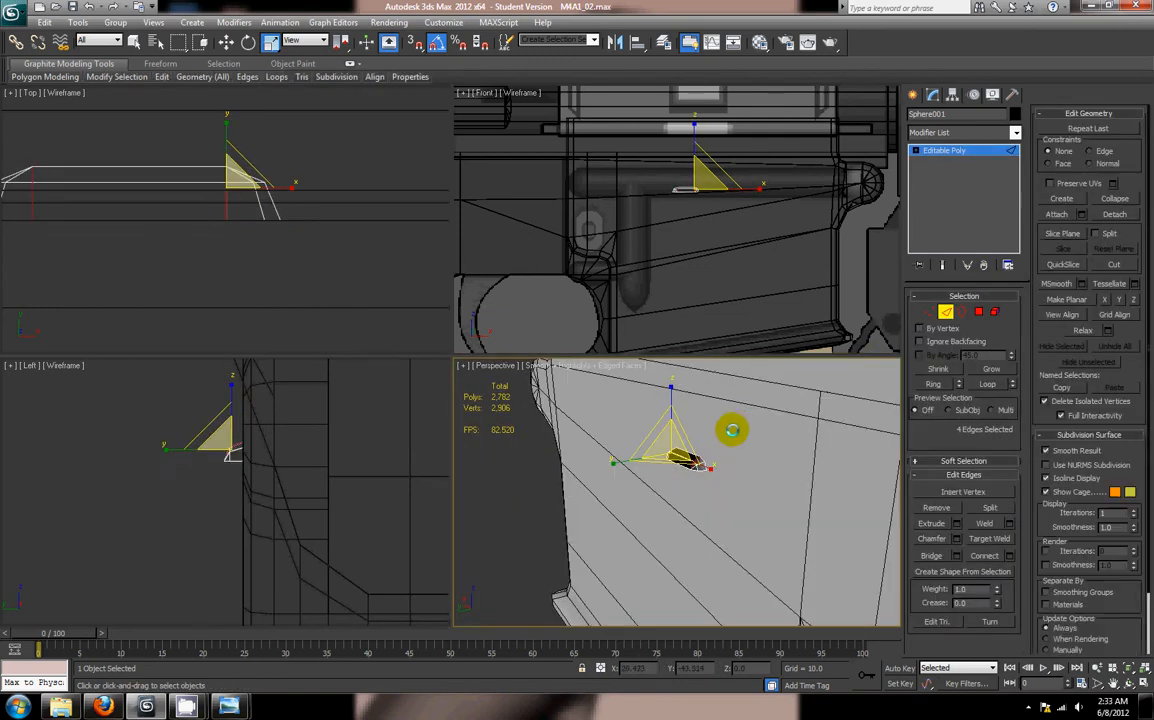
alt+middle_drag(747, 459, 873, 410)
click(925, 310)
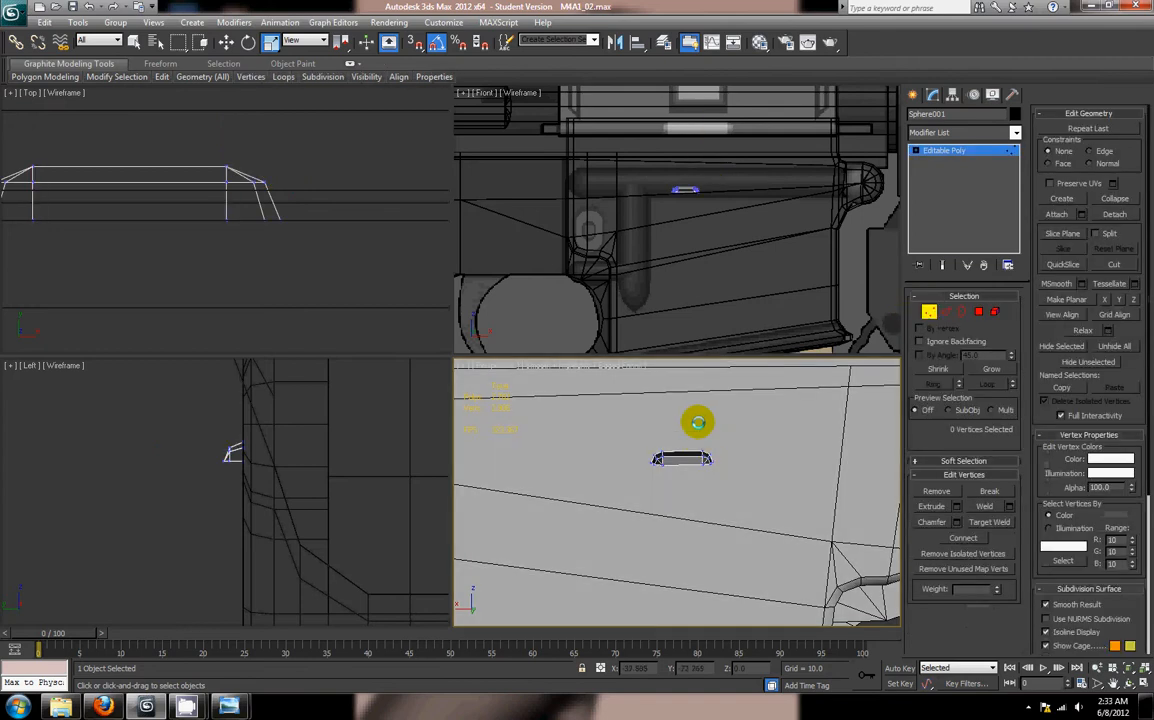
key(w)
drag(648, 460, 699, 468)
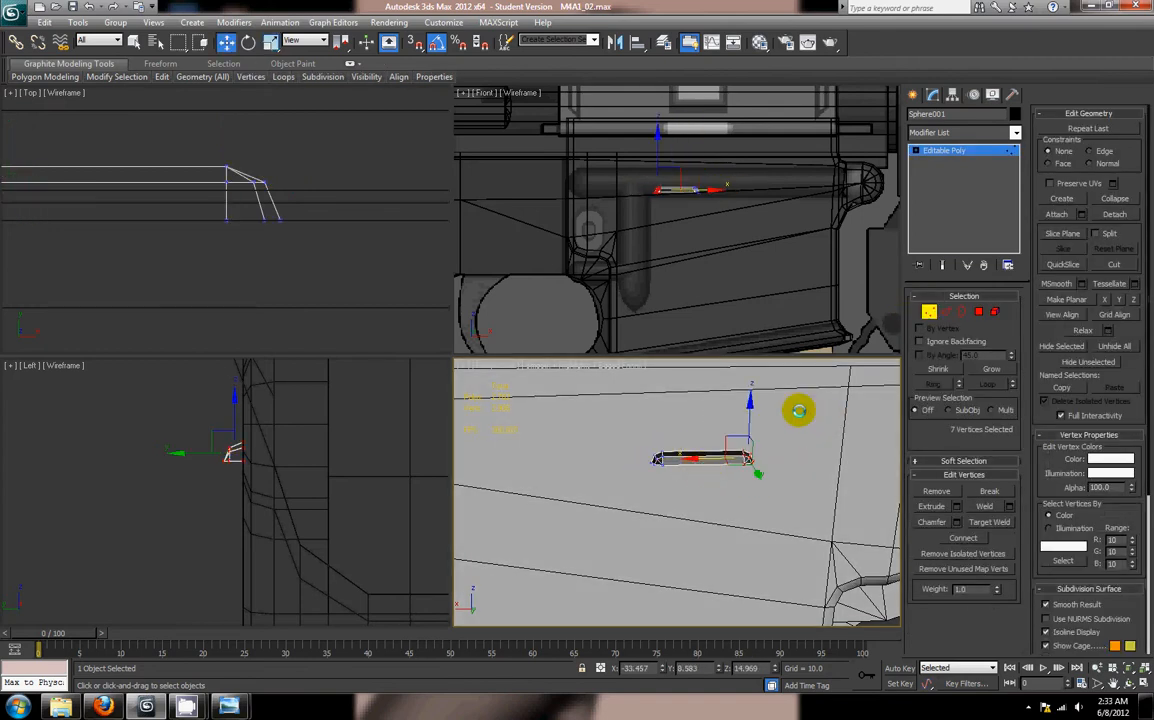
drag(700, 416, 697, 358)
key(ctrl+z)
Step: Move the whole rib up along Z to about 21.41, near the receiver's horizontal seam
click(929, 311)
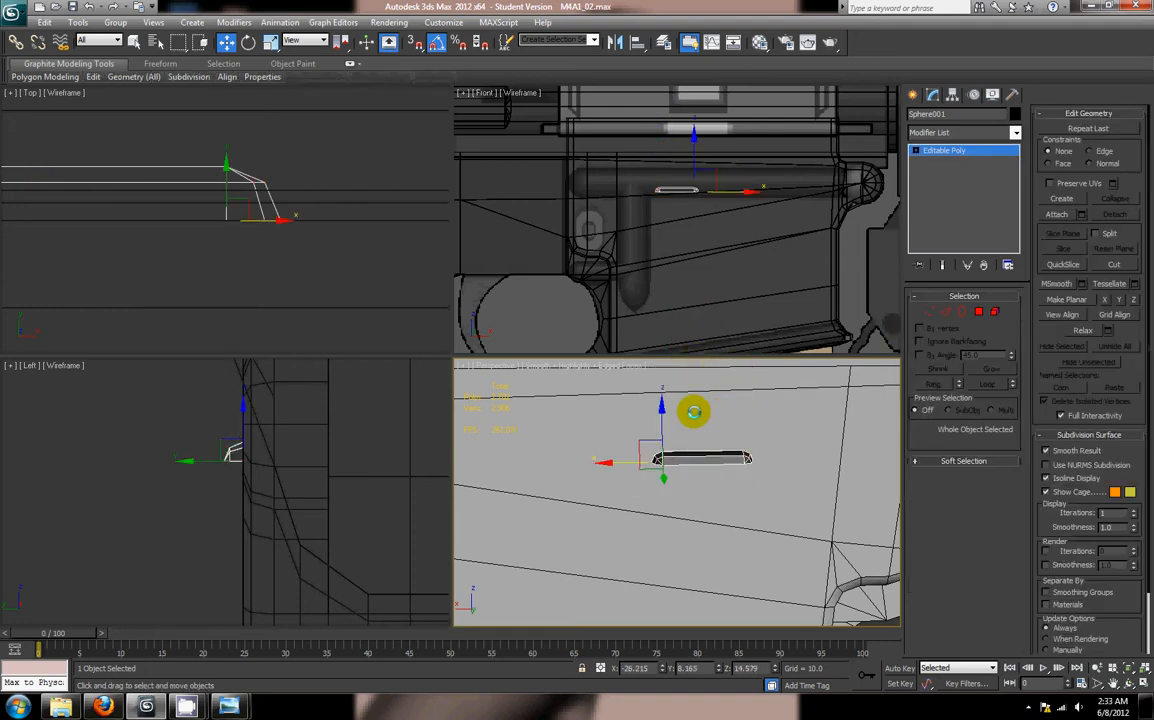
drag(662, 428, 657, 350)
scroll(676, 409, down, 3)
mouse_move(675, 411)
alt+middle_down()
mouse_move(621, 402)
mouse_move(626, 460)
alt+middle_up()
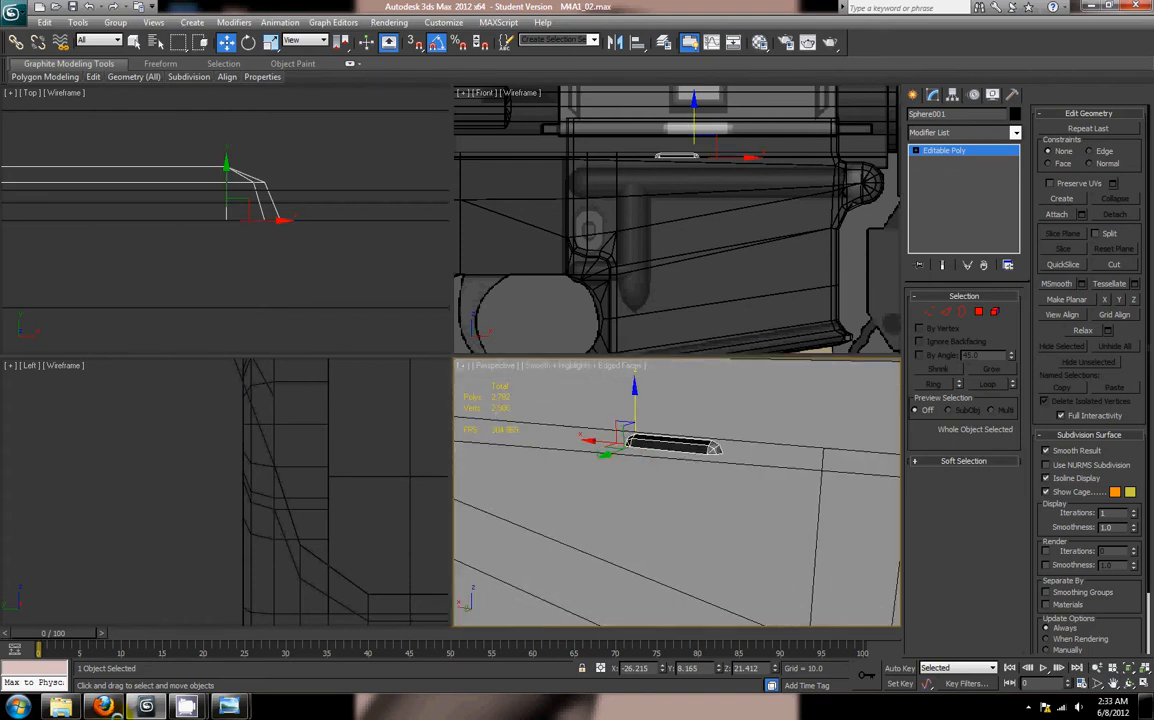
Step: Check the receiver photo in Windows Photo Viewer, return to 3ds Max and raise the rib above the seam to Z about 24.65
mouse_move(208, 706)
click(160, 637)
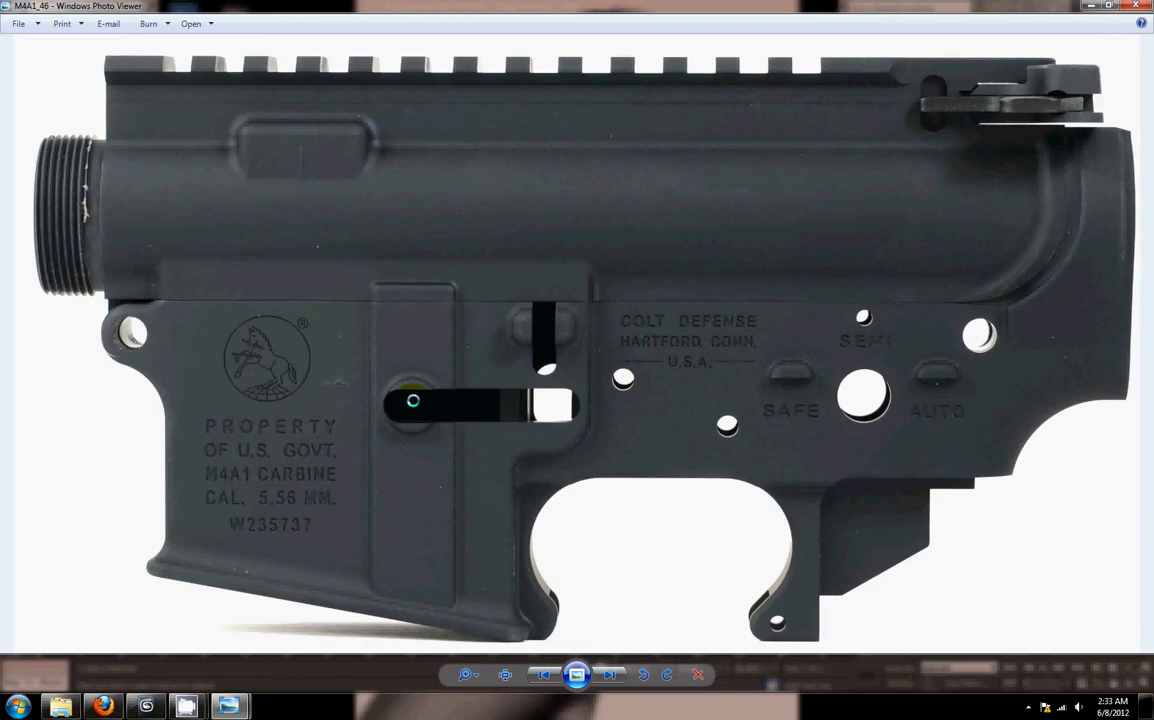
click(146, 705)
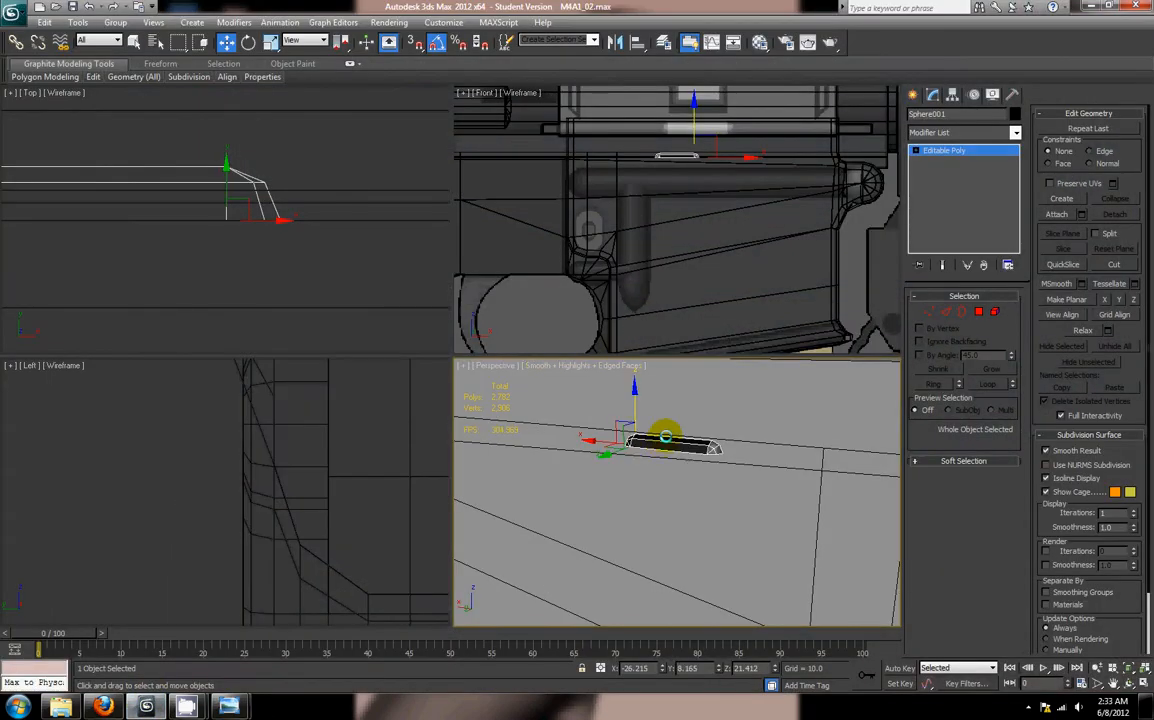
scroll(650, 440, down, 3)
drag(639, 443, 633, 414)
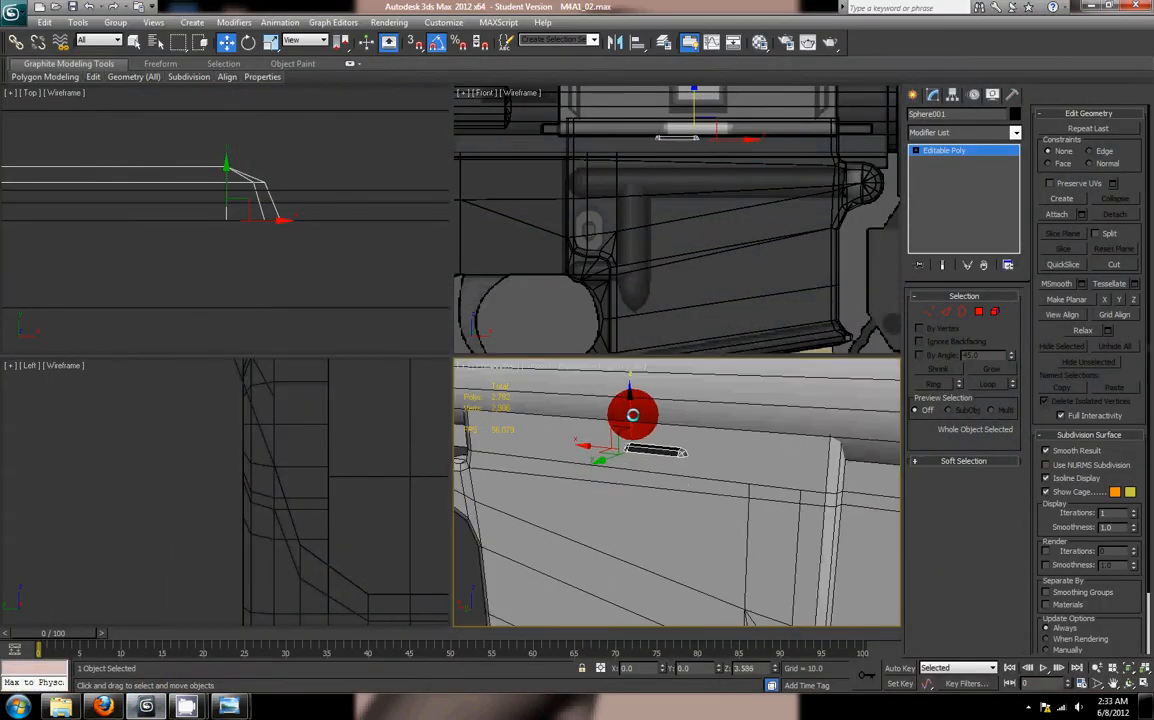
alt+middle_drag(699, 502, 740, 490)
scroll(672, 523, down, 3)
middle_drag(671, 522, 637, 472)
scroll(640, 472, up, 3)
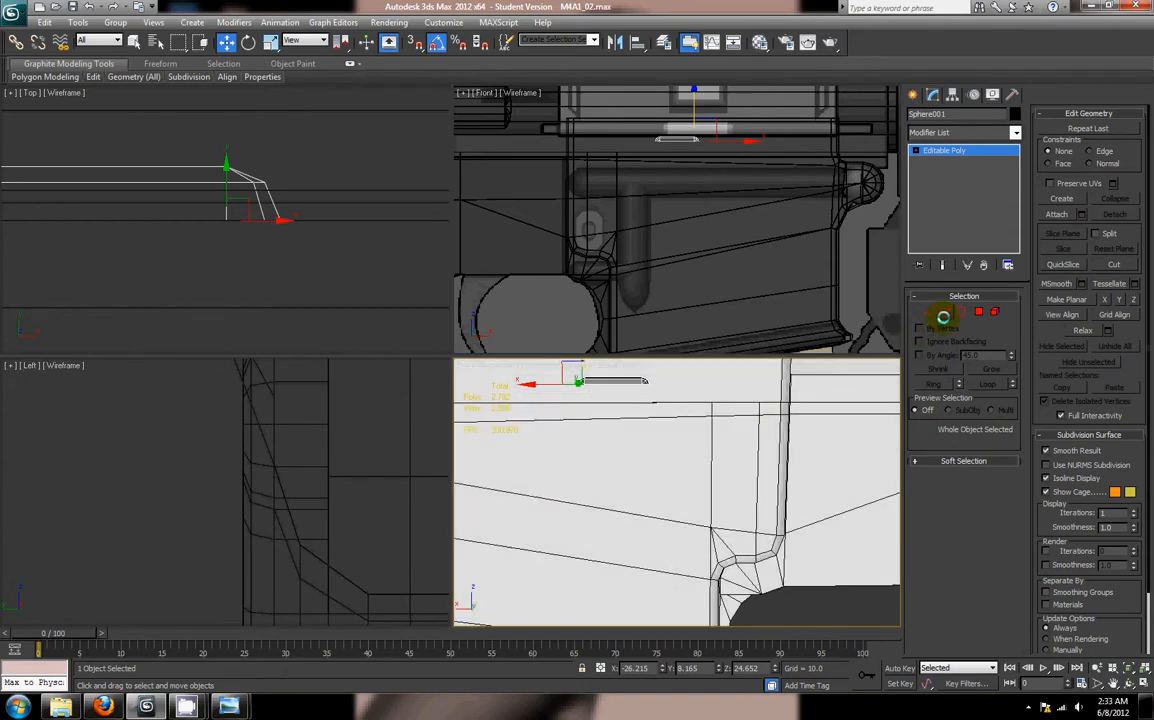
Step: Select the seven vertices at one end of the rib and shift them outward along X to widen it slightly
click(929, 311)
middle_drag(583, 491, 592, 510)
drag(590, 455, 625, 489)
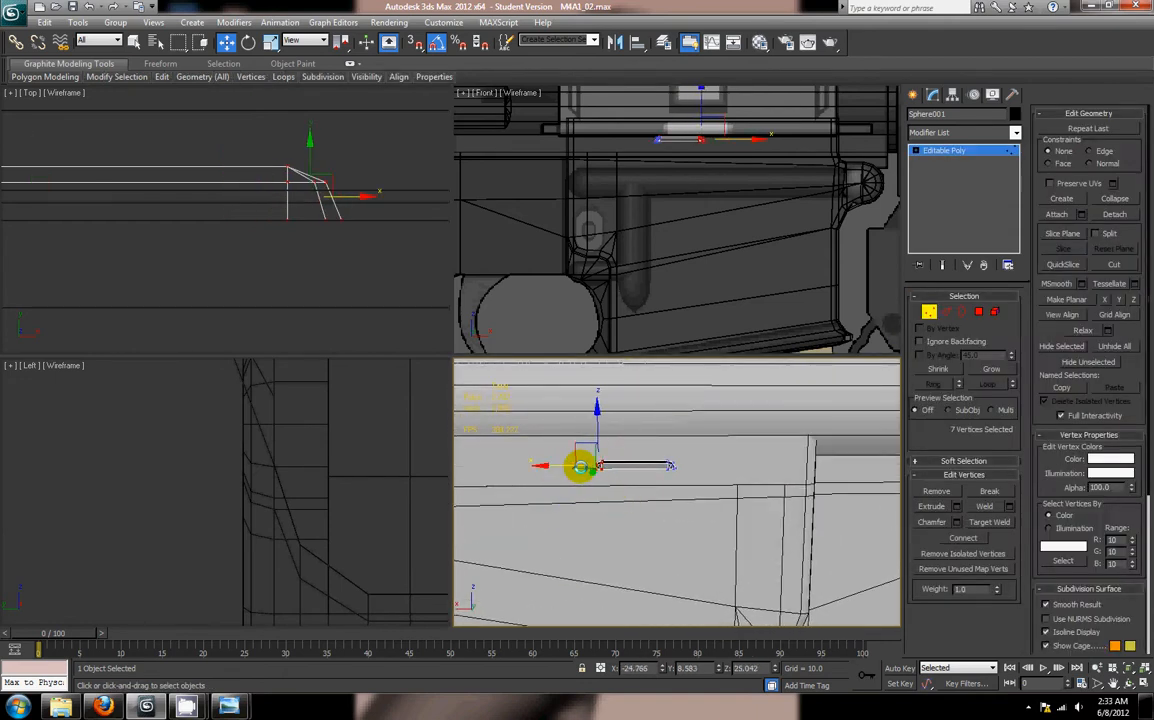
Step: Select the rib's open border, convert it to edges and keep only the five lower edges selected
click(957, 311)
click(652, 468)
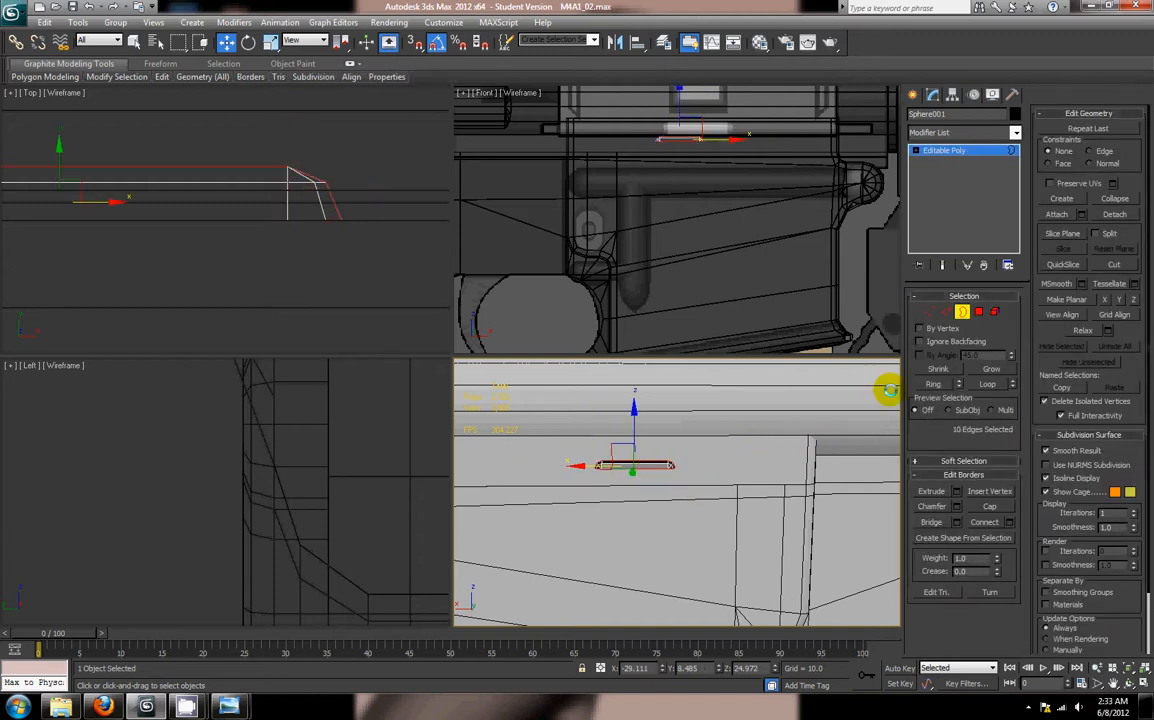
click(945, 311)
scroll(275, 237, down, 3)
middle_drag(275, 237, 353, 235)
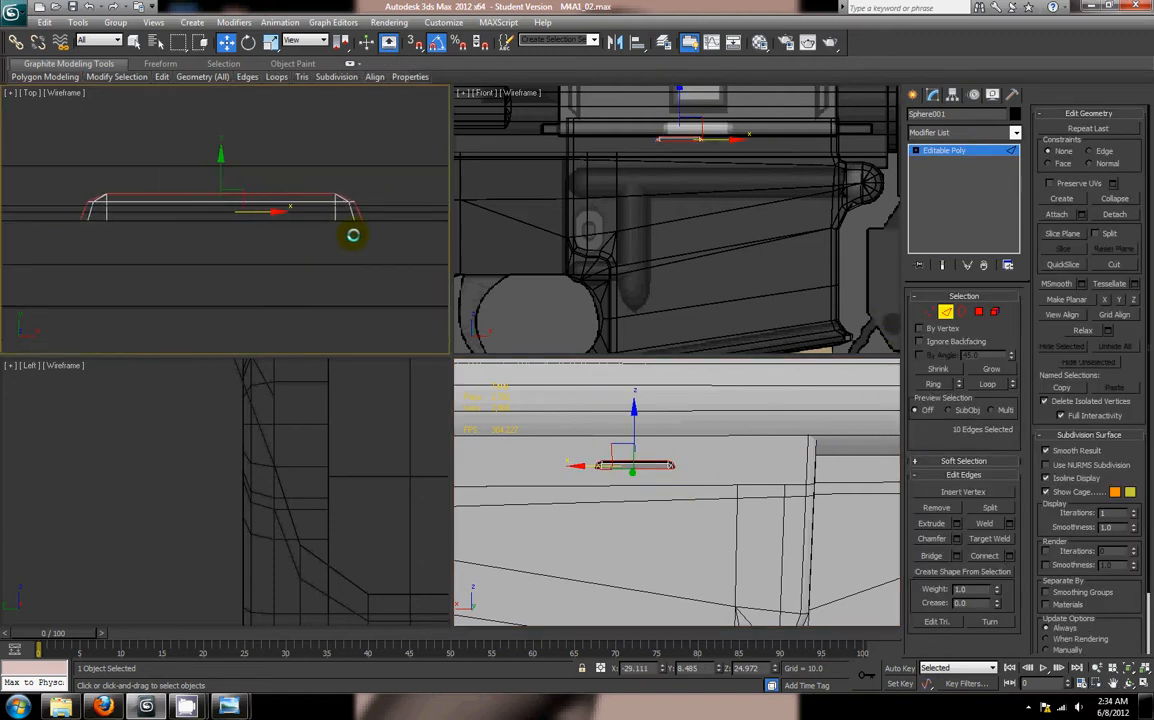
scroll(652, 144, up, 6)
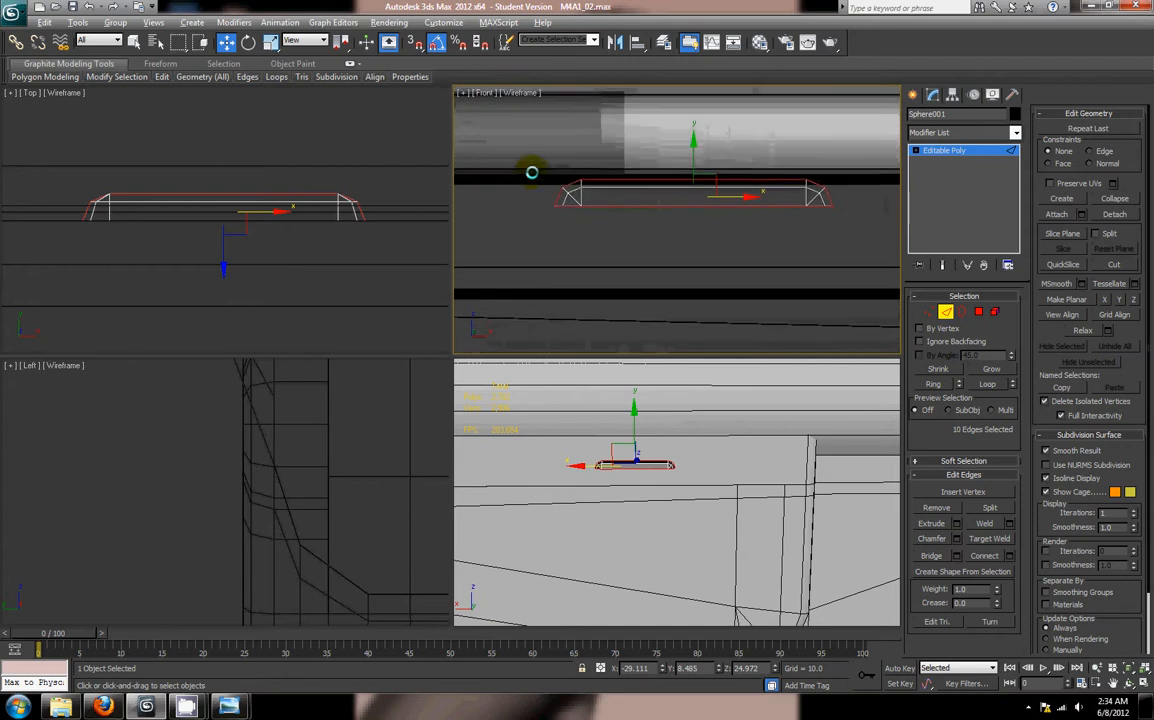
drag(832, 181, 829, 234)
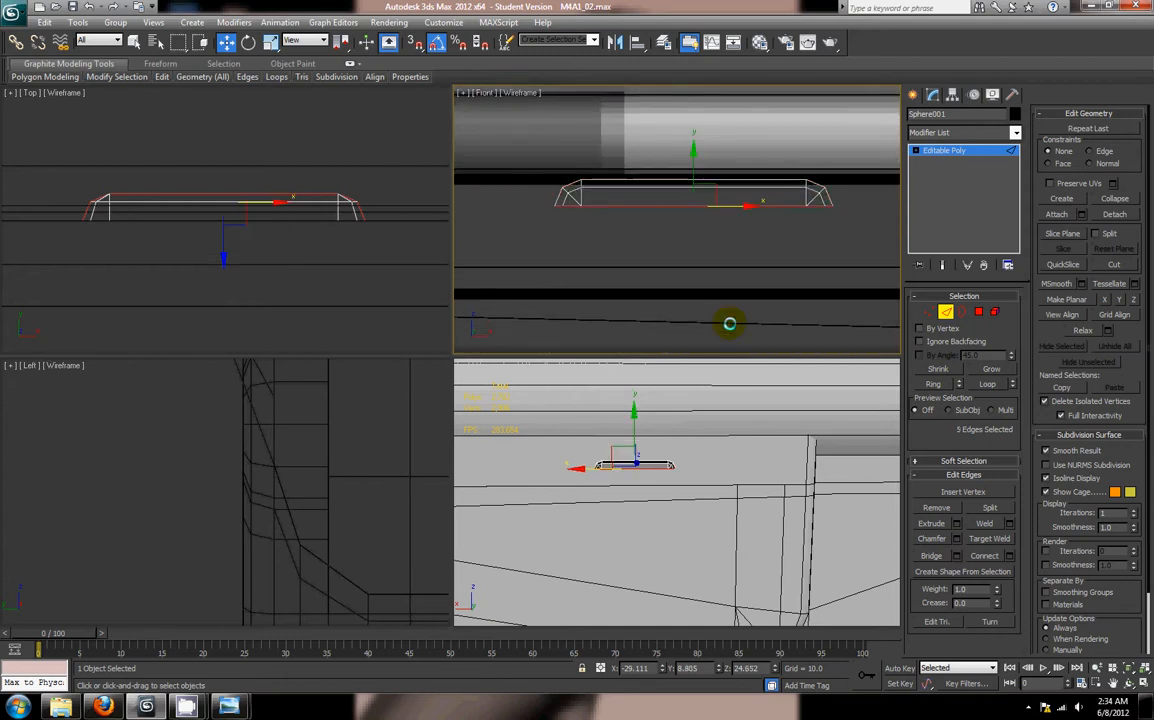
Step: Extrude the five lower edges straight down along Z, past the bottom lip of the magazine well
alt+middle_drag(692, 479, 598, 417)
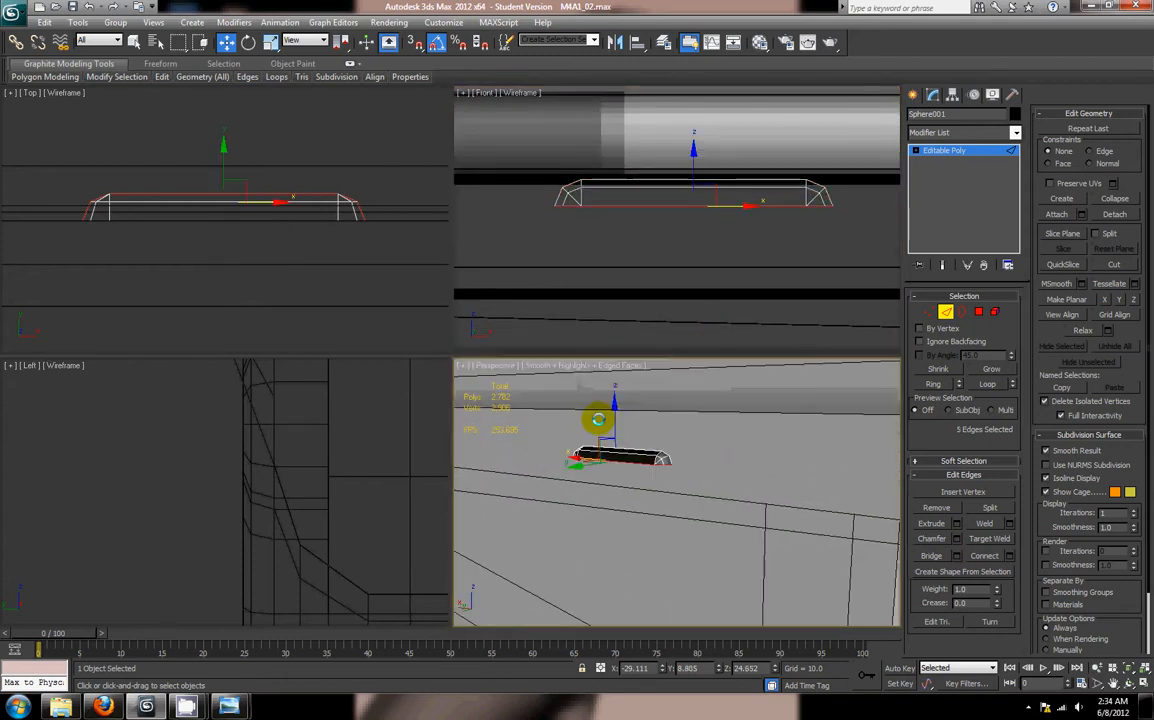
drag(611, 420, 617, 591)
scroll(634, 555, down, 5)
middle_drag(634, 555, 711, 459)
key(alt+w)
alt+middle_drag(630, 451, 629, 372)
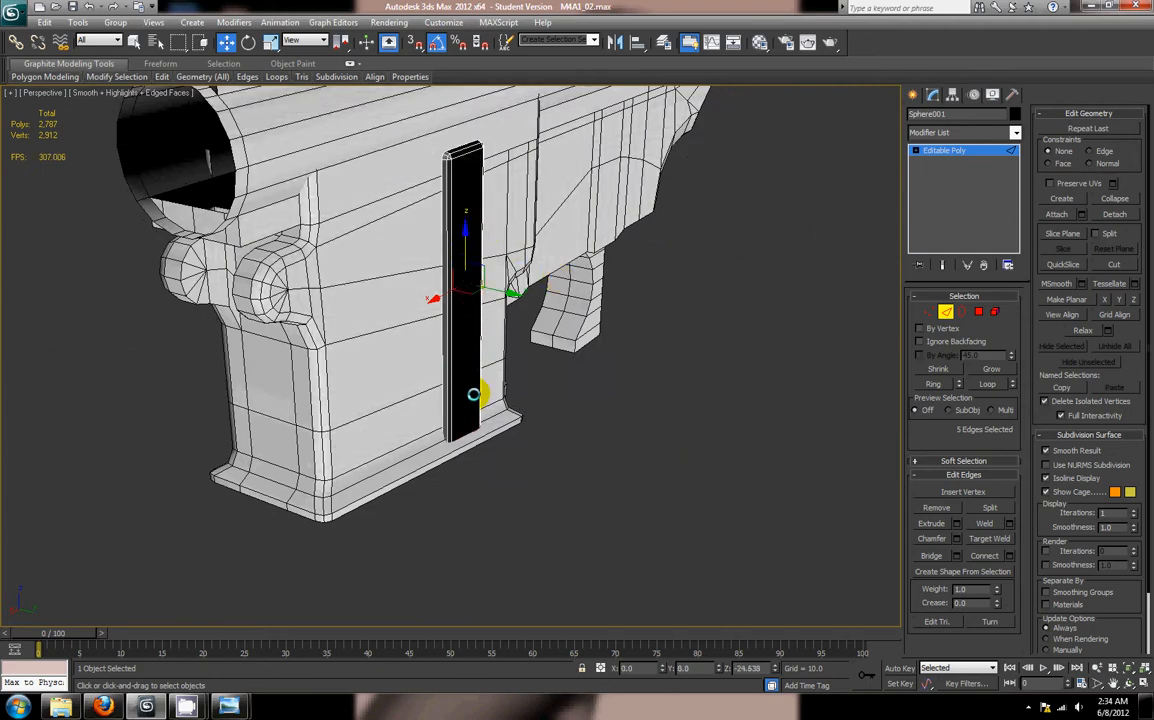
alt+middle_drag(644, 431, 500, 398)
scroll(544, 401, up, 3)
Step: Return to object level and shift the elongated rib slightly in the negative X direction on the magazine well
click(944, 313)
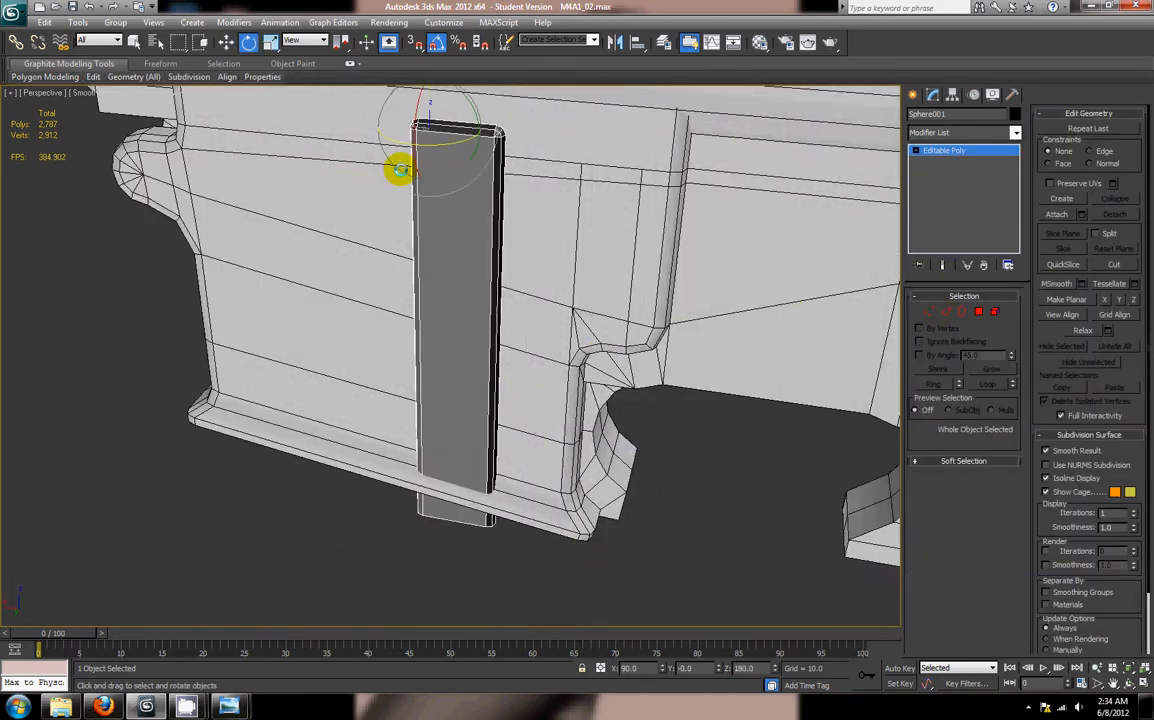
key(r)
alt+middle_drag(400, 170, 437, 234)
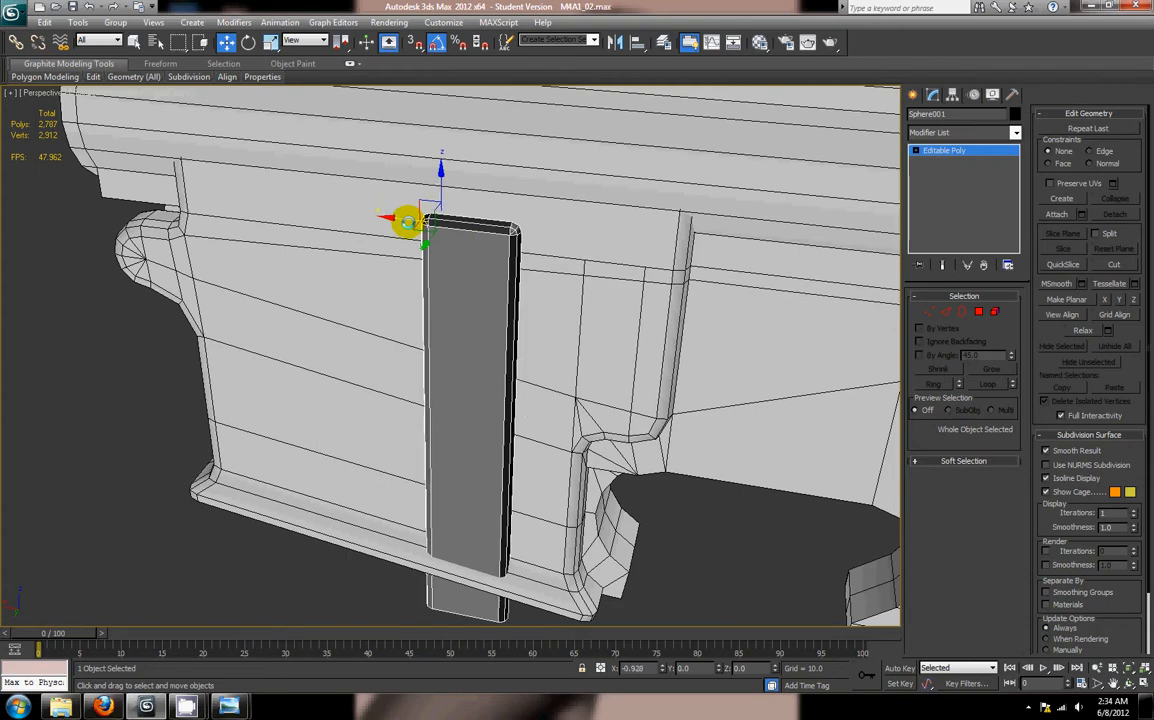
alt+middle_drag(480, 366, 731, 344)
Step: Assign the rib's large flat front polygon to smoothing group 2, separate from its rounded edges
click(996, 313)
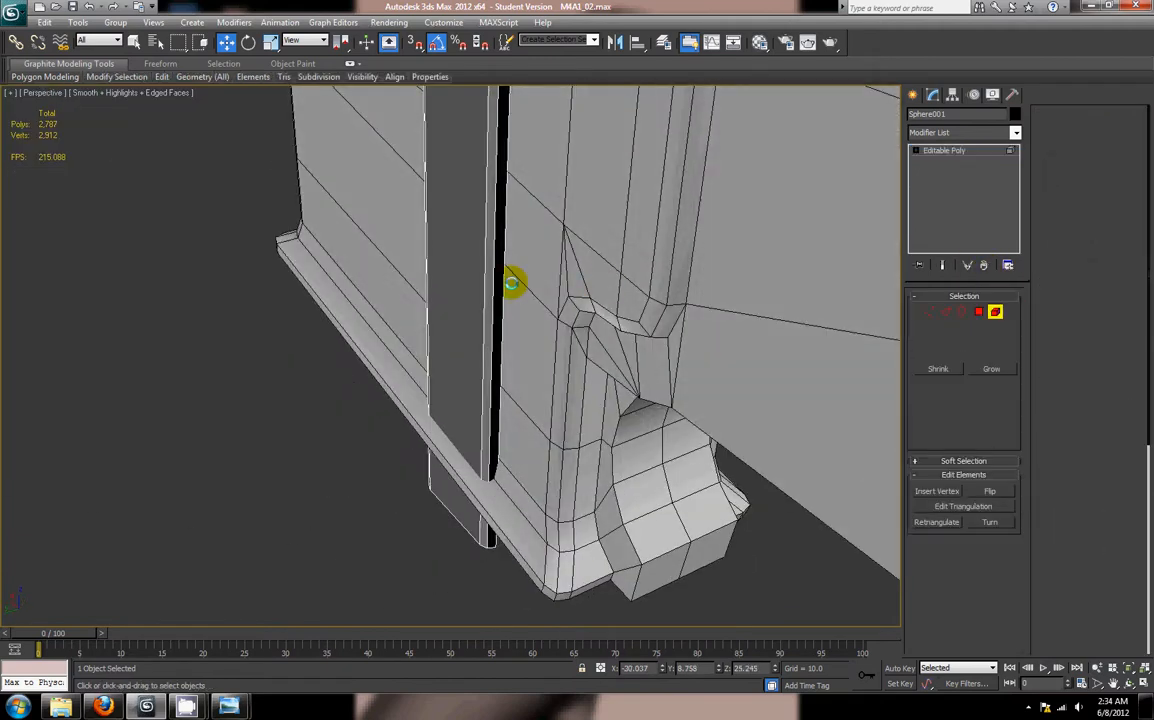
click(502, 265)
middle_drag(511, 235, 545, 405)
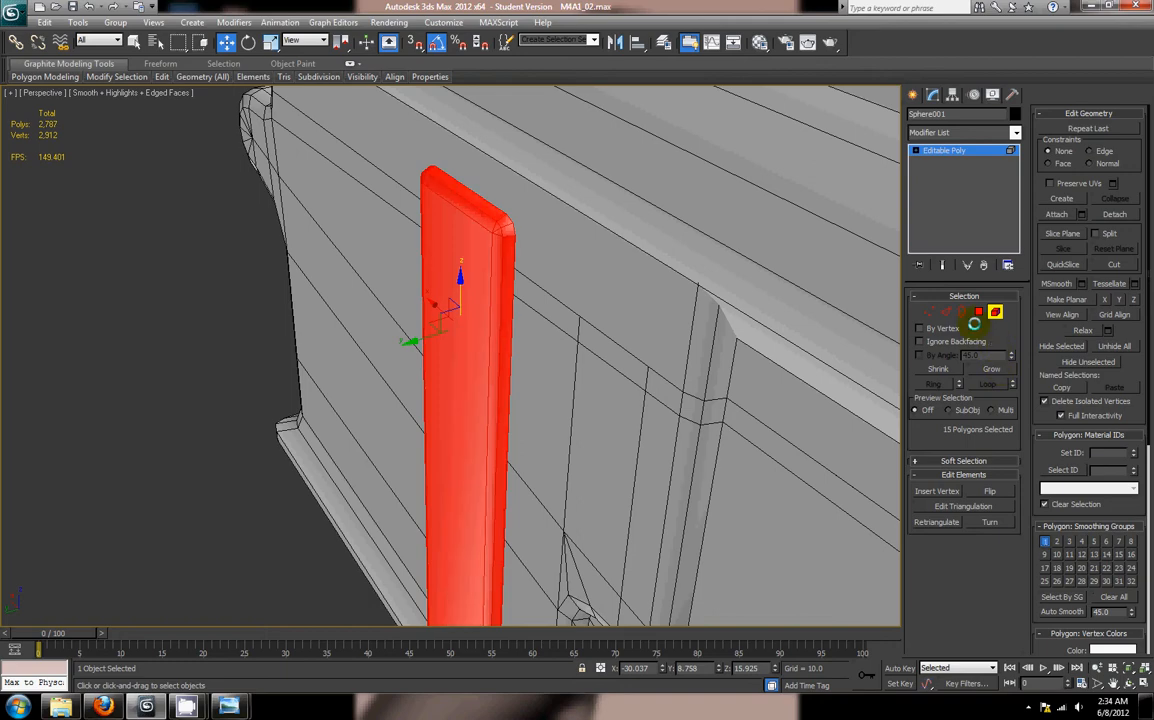
click(978, 313)
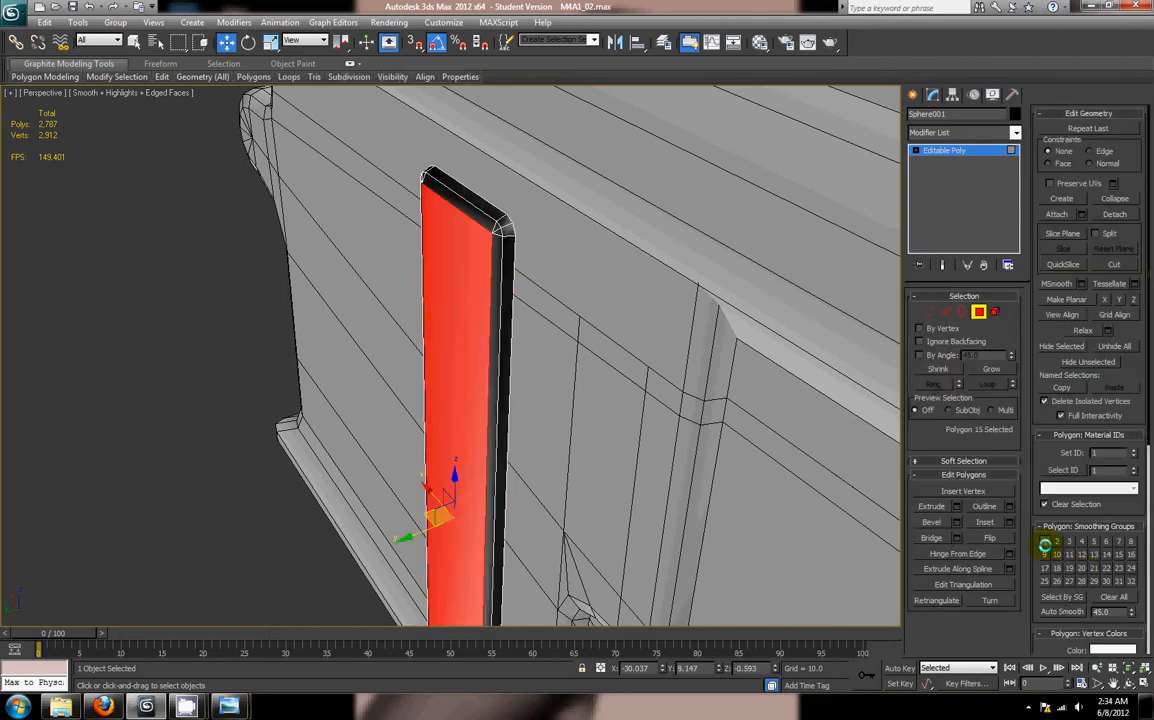
click(1055, 538)
Step: Turn off the edged faces display and examine the rib's smoothing from its rounded upper end to the magazine well's bottom lip
alt+middle_drag(574, 494, 682, 489)
click(680, 550)
middle_drag(642, 530, 416, 271)
key(alt+z)
key(F4)
scroll(560, 486, down, 3)
alt+middle_drag(501, 234, 516, 352)
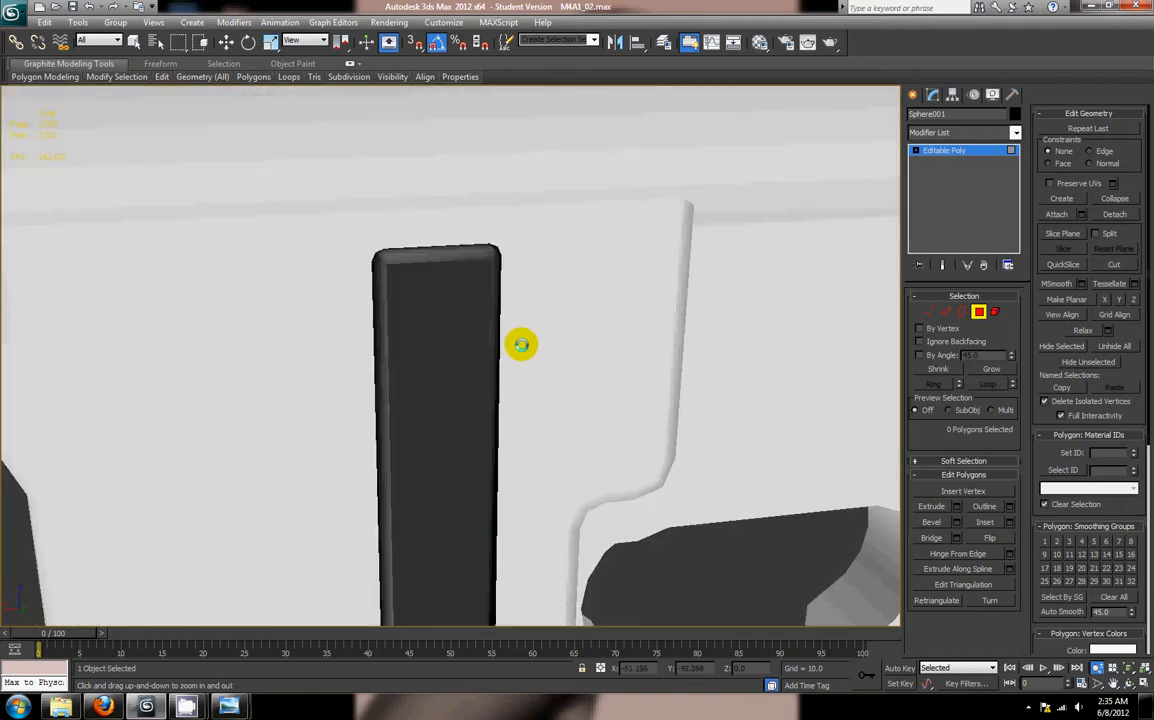
scroll(412, 382, down, 5)
scroll(500, 448, up, 2)
middle_drag(500, 450, 513, 351)
scroll(513, 351, up, 3)
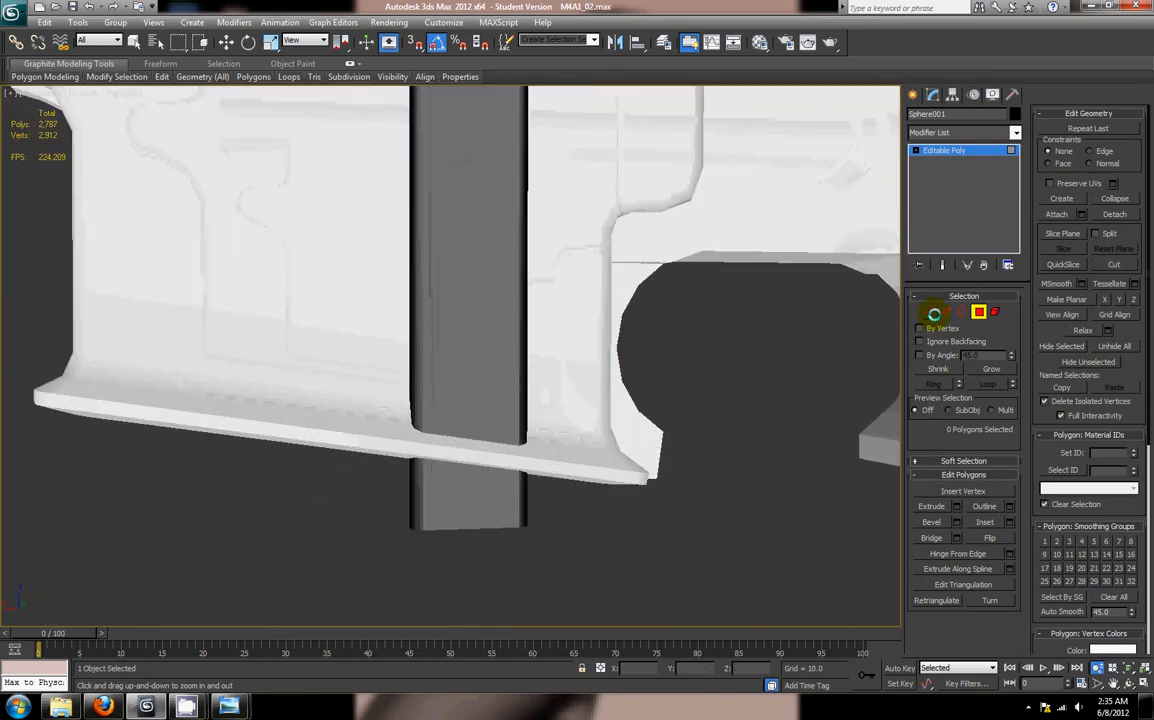
Step: Start a slice plane on the rib, rotate it to match the magazine well's slanted bottom and move it down there
click(945, 313)
key(alt+w)
scroll(660, 246, down, 4)
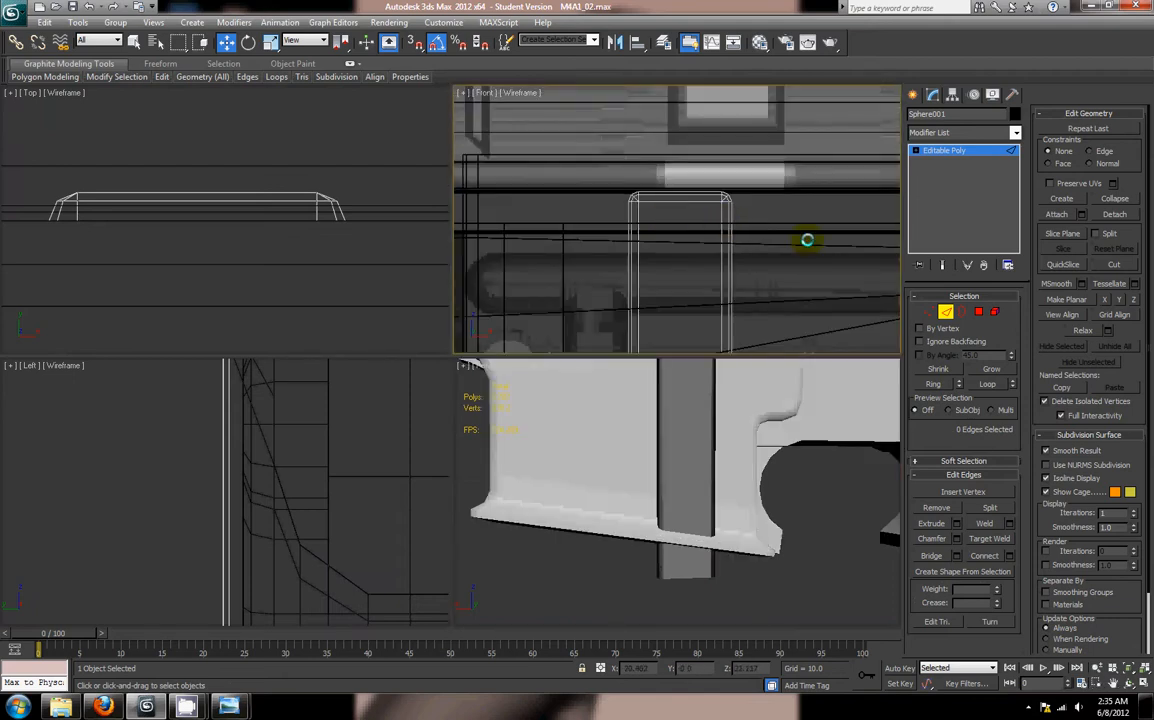
click(1063, 233)
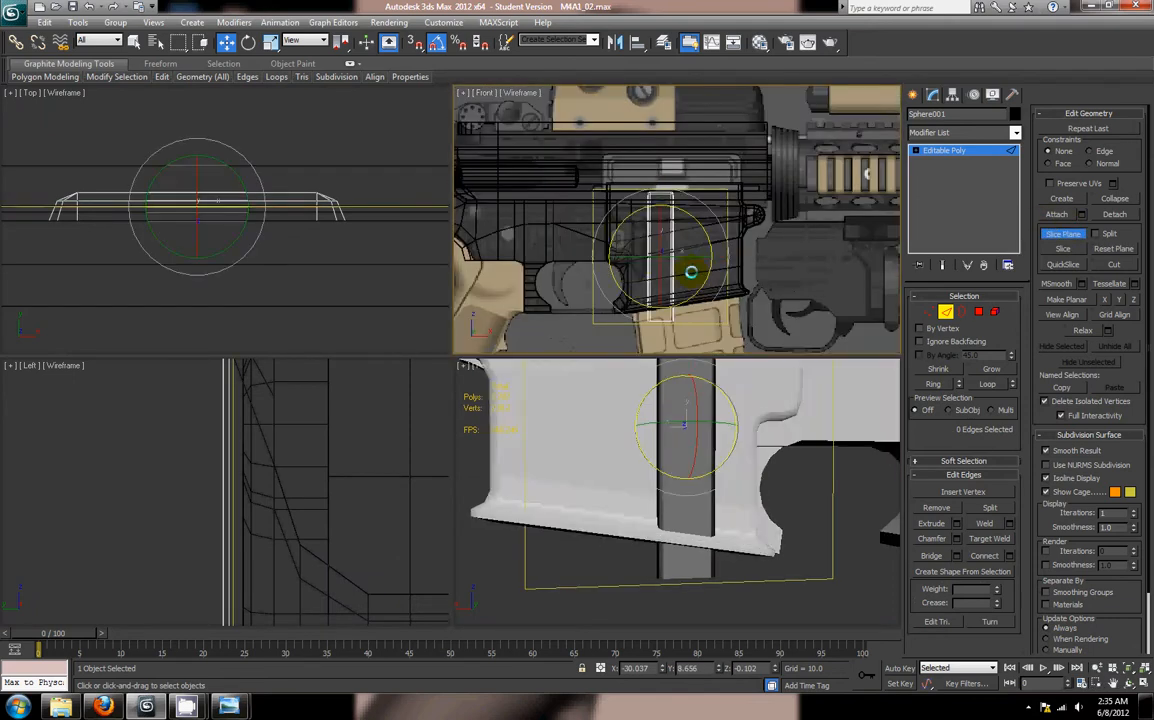
key(e)
drag(659, 268, 706, 275)
drag(676, 201, 695, 329)
key(w)
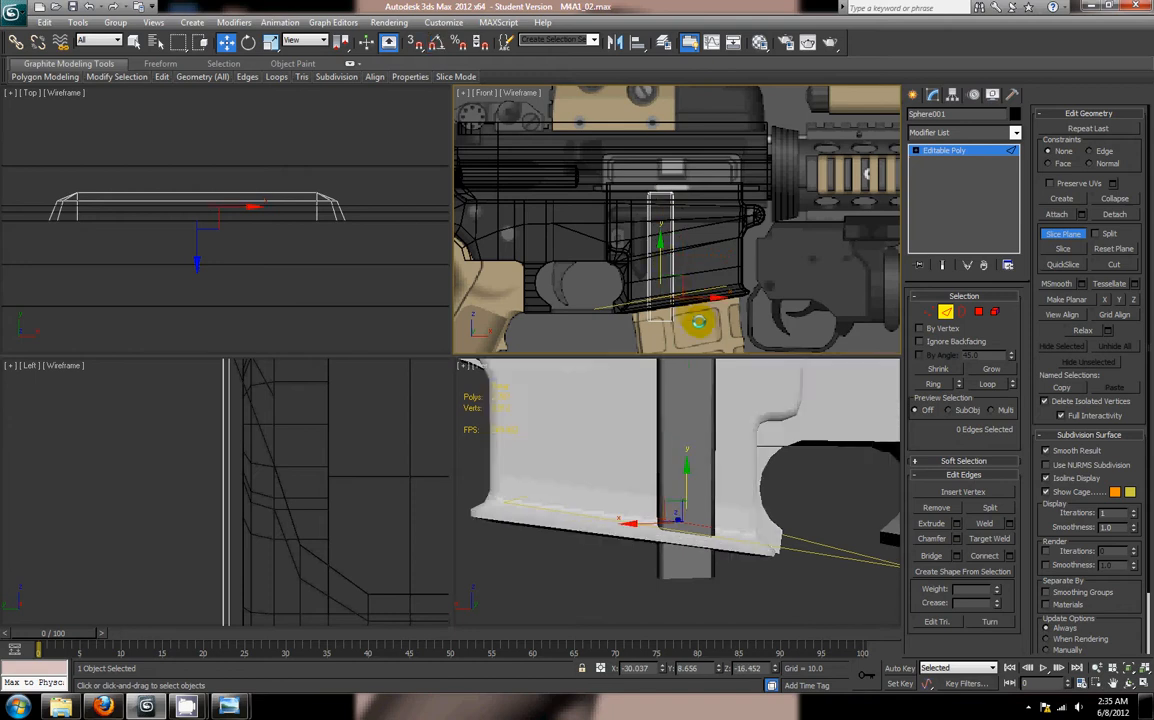
Step: Fine-tune the slice plane's angle and height along the magazine well's bottom lip in the Front view and slice the rib
scroll(700, 265, up, 5)
scroll(674, 228, up, 2)
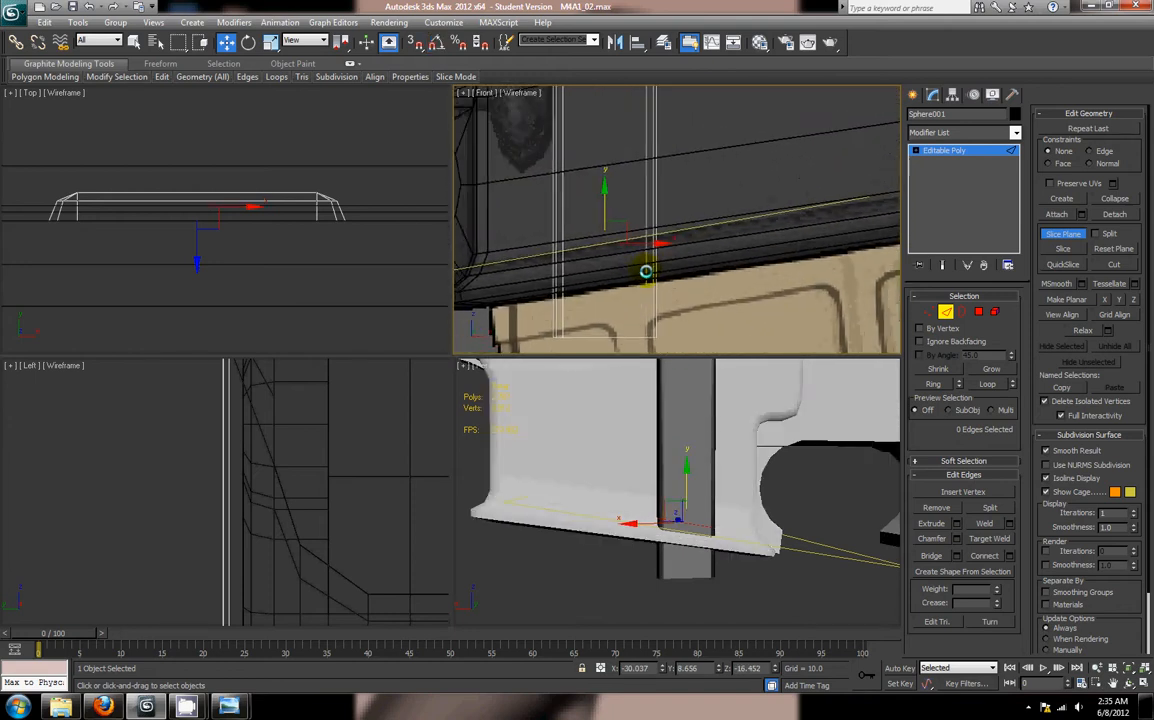
key(e)
drag(645, 218, 648, 223)
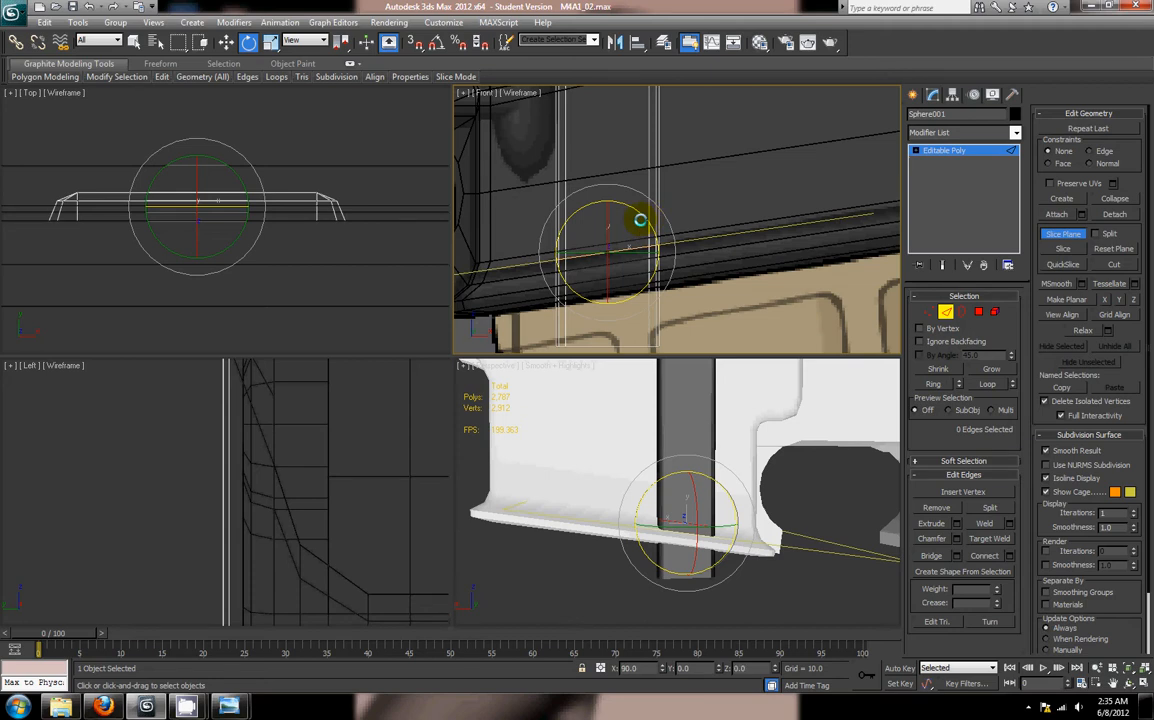
key(w)
drag(610, 217, 609, 247)
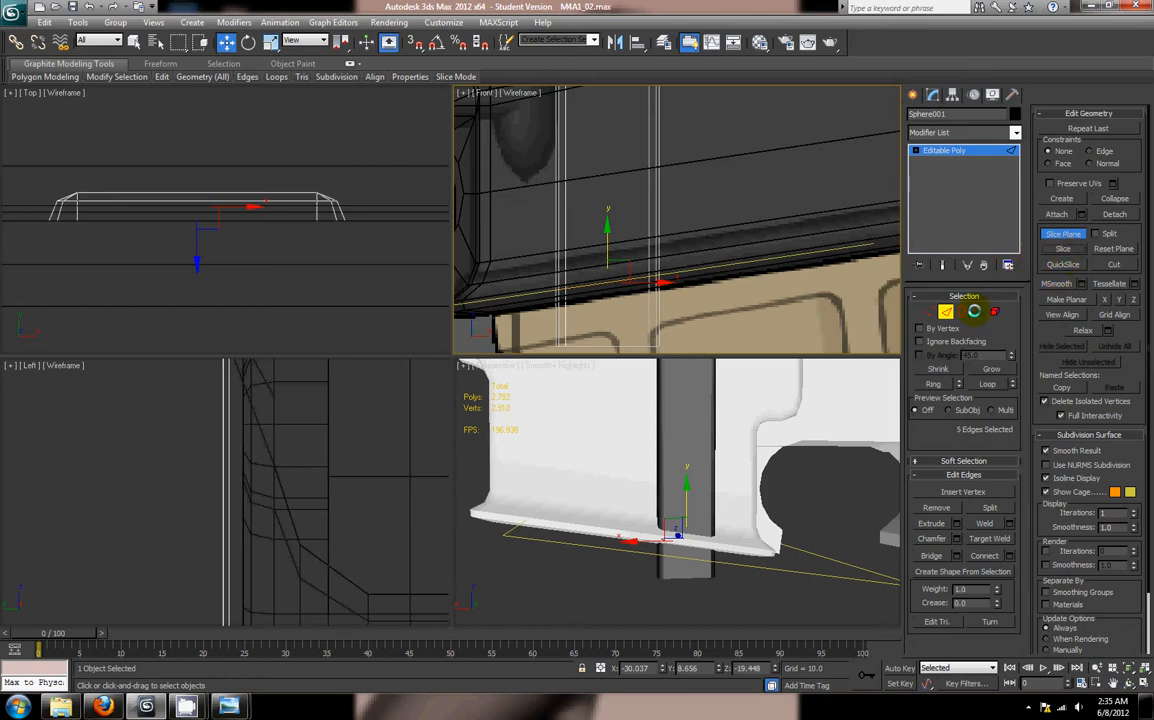
Step: Select the rib's vertices below the slanted cut and delete them
click(929, 312)
scroll(680, 318, down, 2)
middle_drag(680, 318, 680, 251)
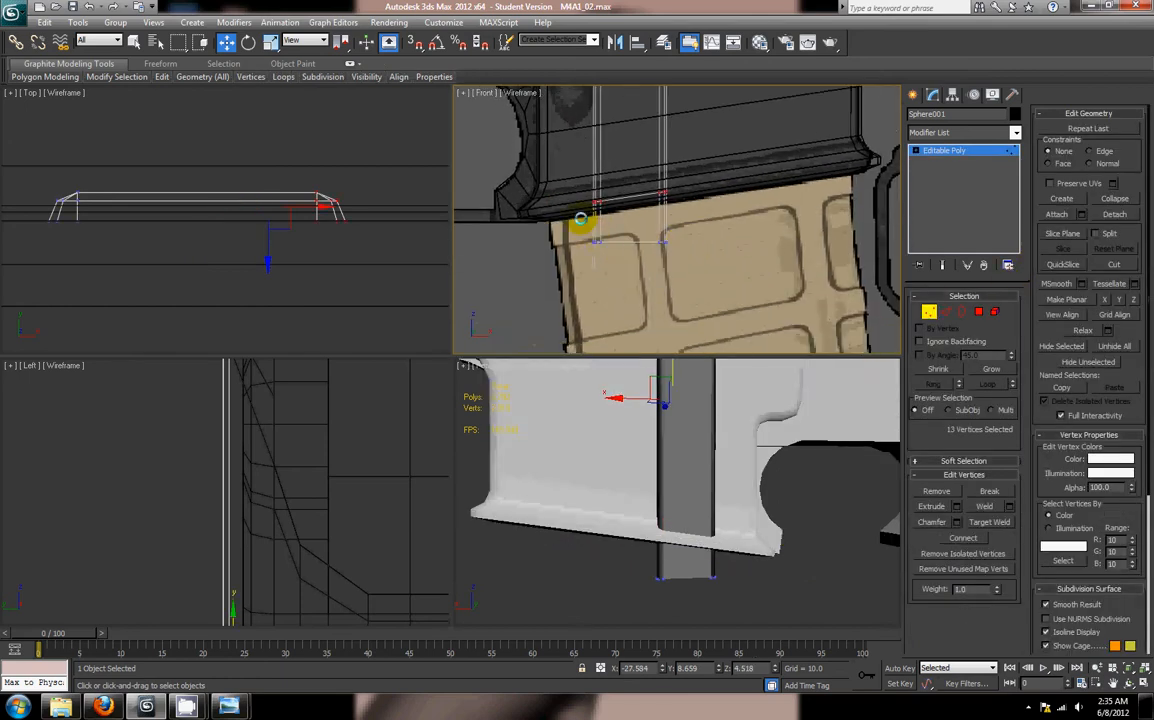
drag(580, 224, 764, 301)
key(Delete)
alt+middle_drag(732, 510, 650, 428)
key(alt+w)
Step: Leave vertex editing, turn edged faces back on and select the whole rib
click(929, 311)
click(588, 512)
key(F4)
click(470, 412)
alt+middle_drag(469, 405, 536, 407)
scroll(502, 436, up, 3)
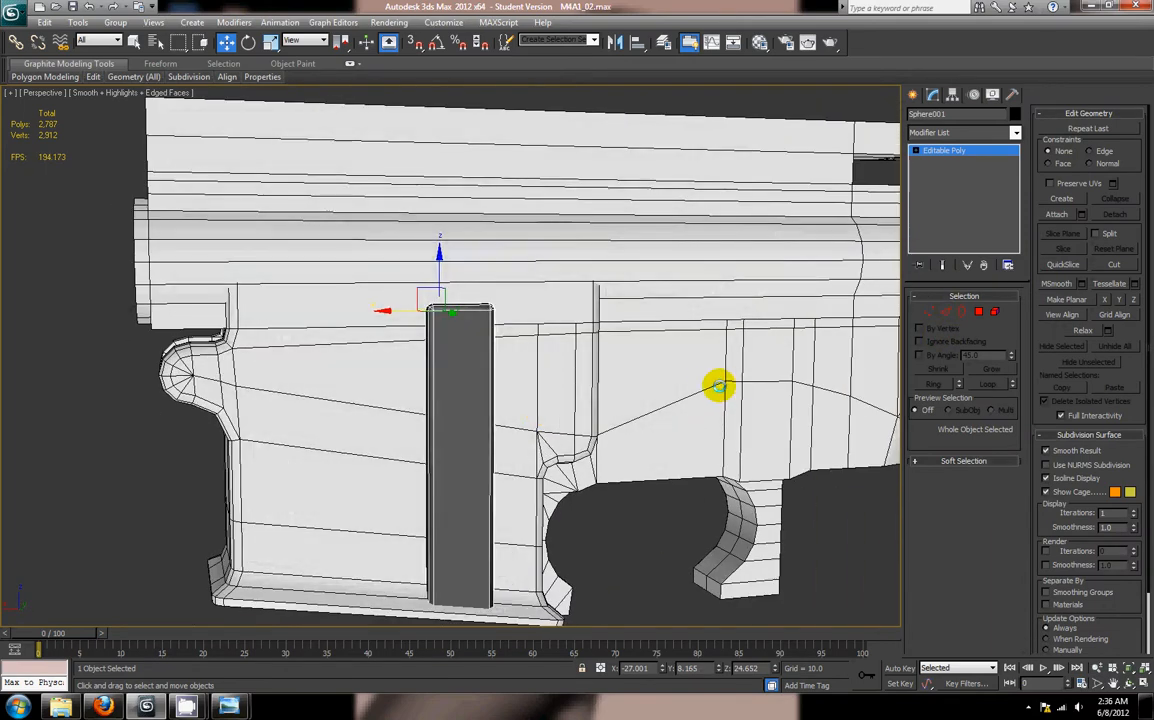
Step: Assign the 02 - Default material to the rib and inspect its rounded upper end against the receiver
click(806, 246)
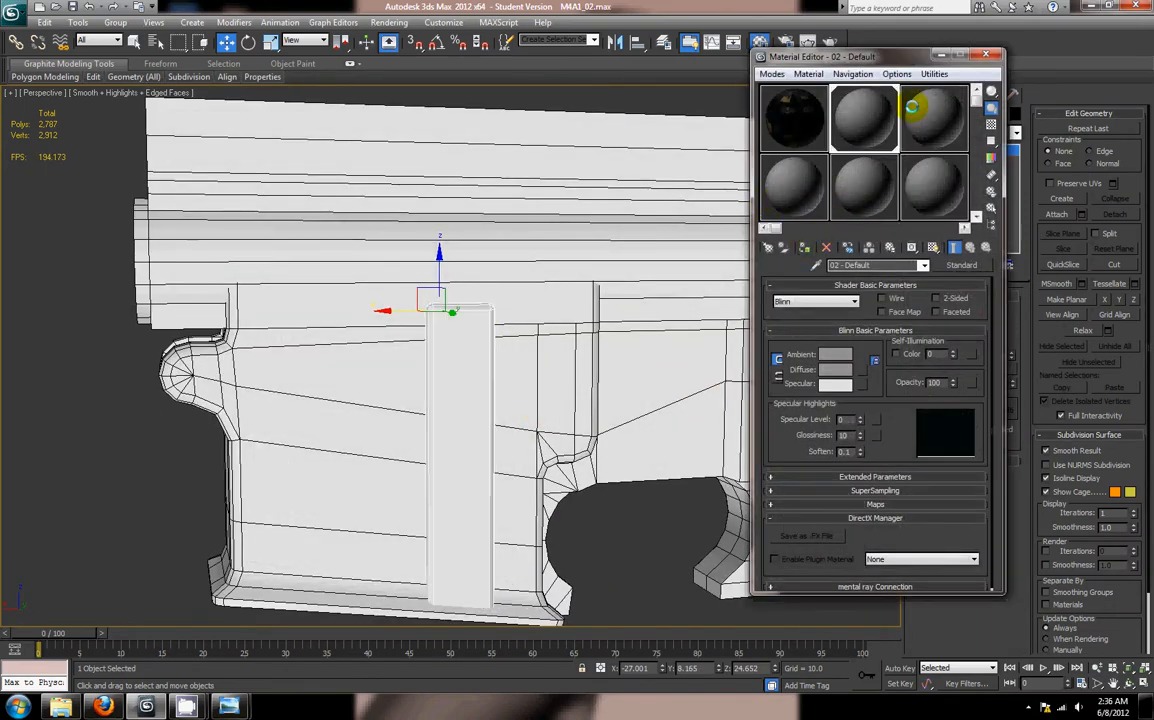
click(980, 55)
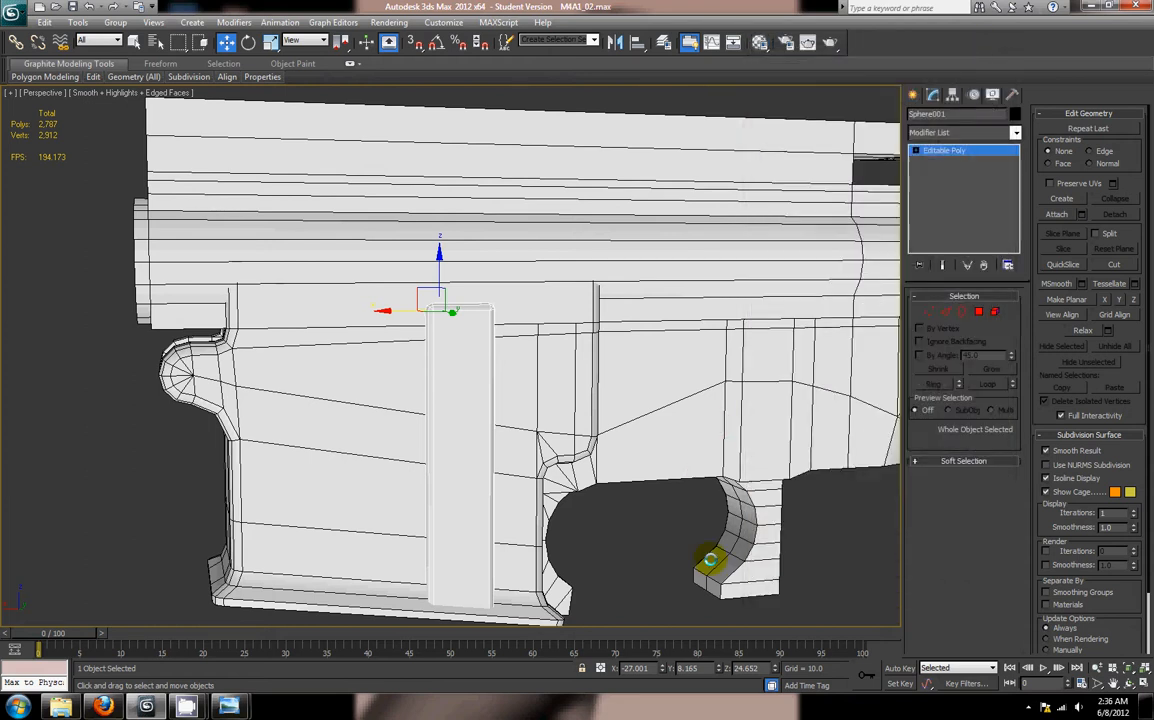
click(639, 528)
key(F4)
alt+middle_drag(639, 528, 455, 414)
scroll(574, 451, up, 3)
click(428, 404)
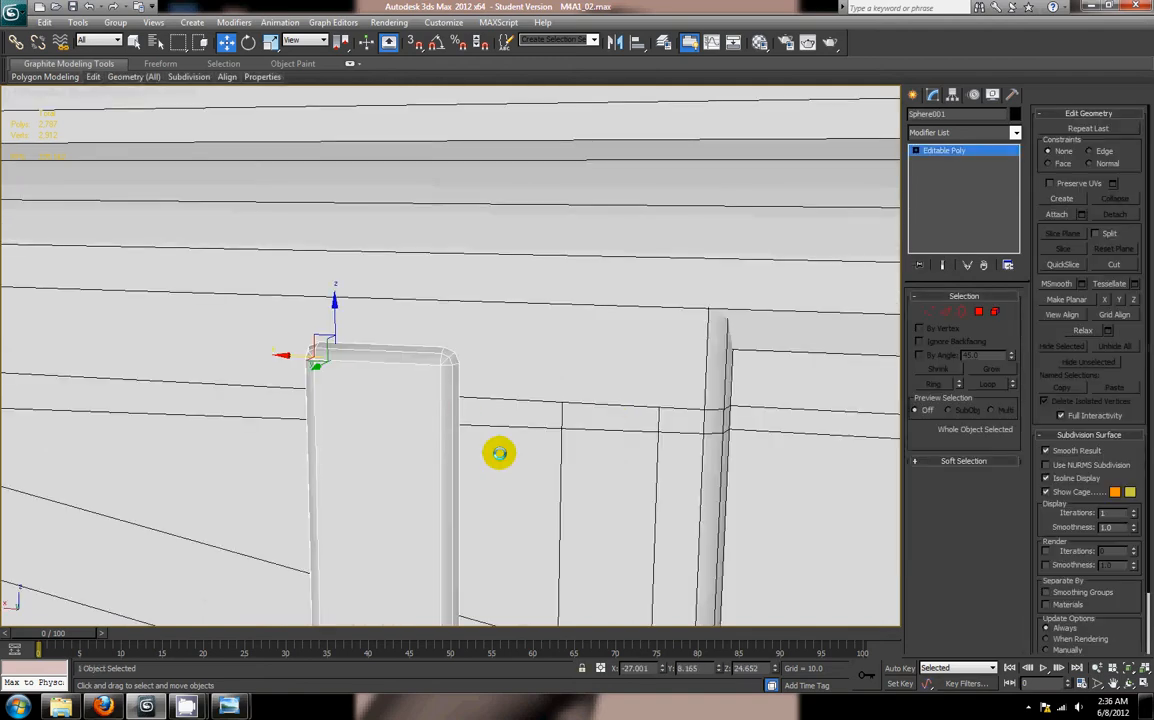
Step: Clone the rib as an independent copy between it and the rear ridge, then compare with the M4A1_46 reference photo
mouse_move(292, 357)
shift+mouse_down()
mouse_move(520, 398)
mouse_move(505, 398)
shift+mouse_up()
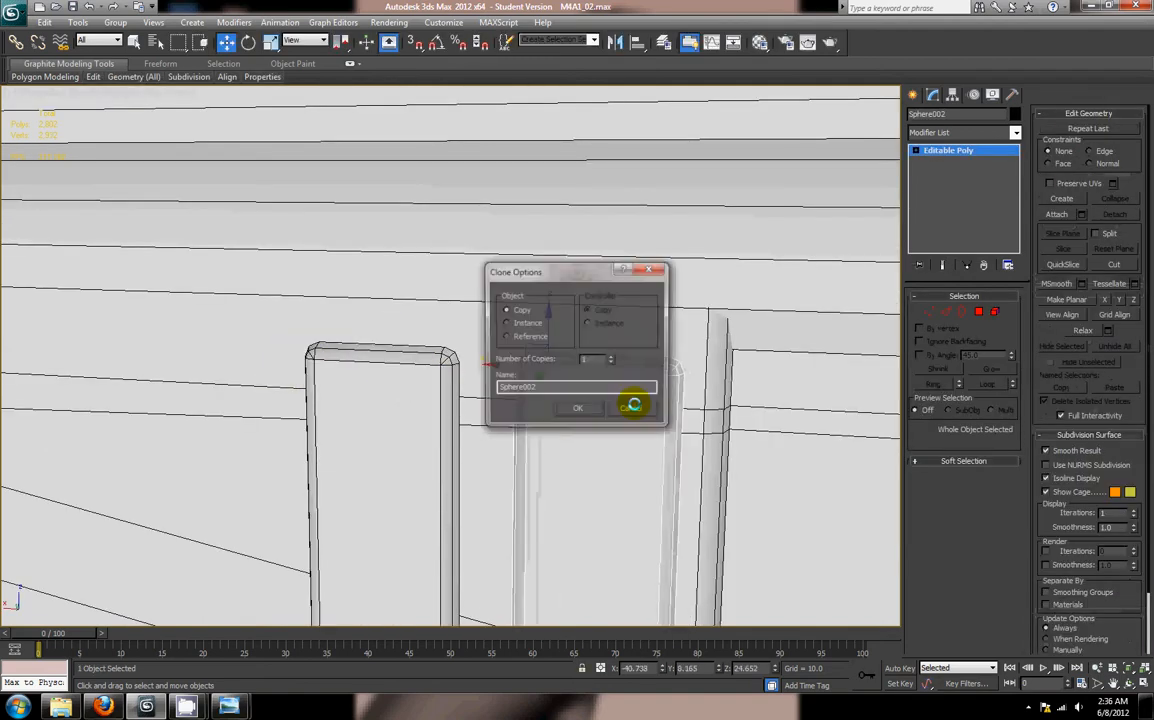
click(582, 413)
mouse_move(229, 707)
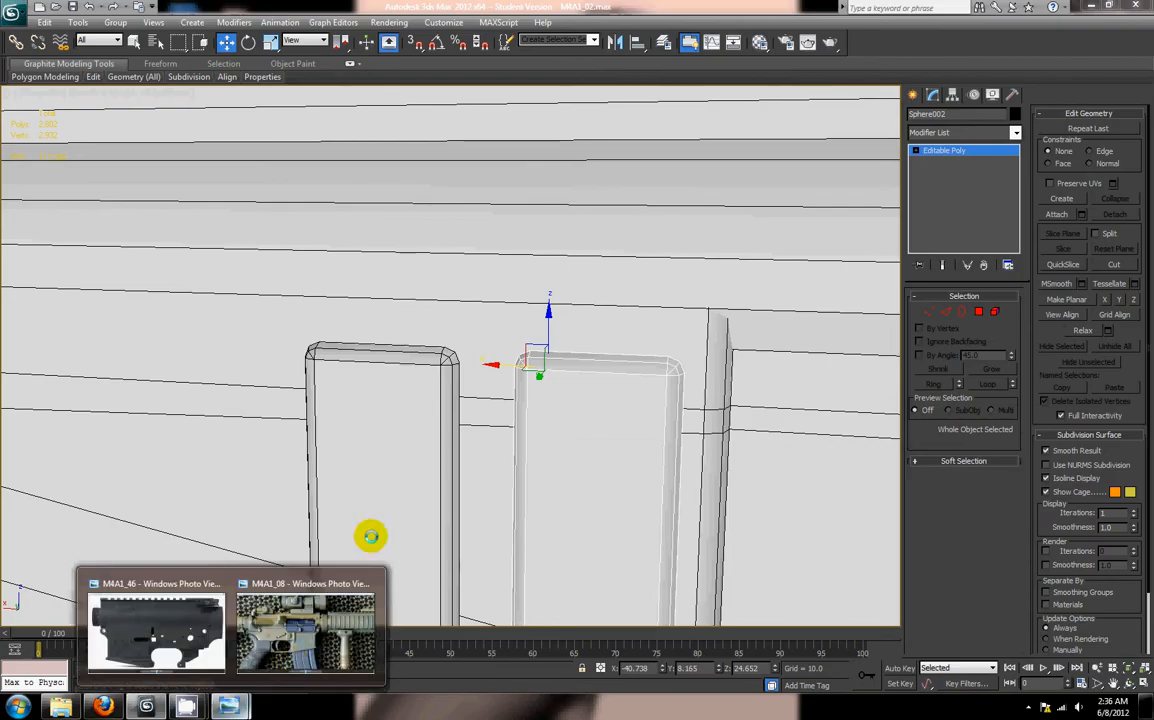
click(290, 530)
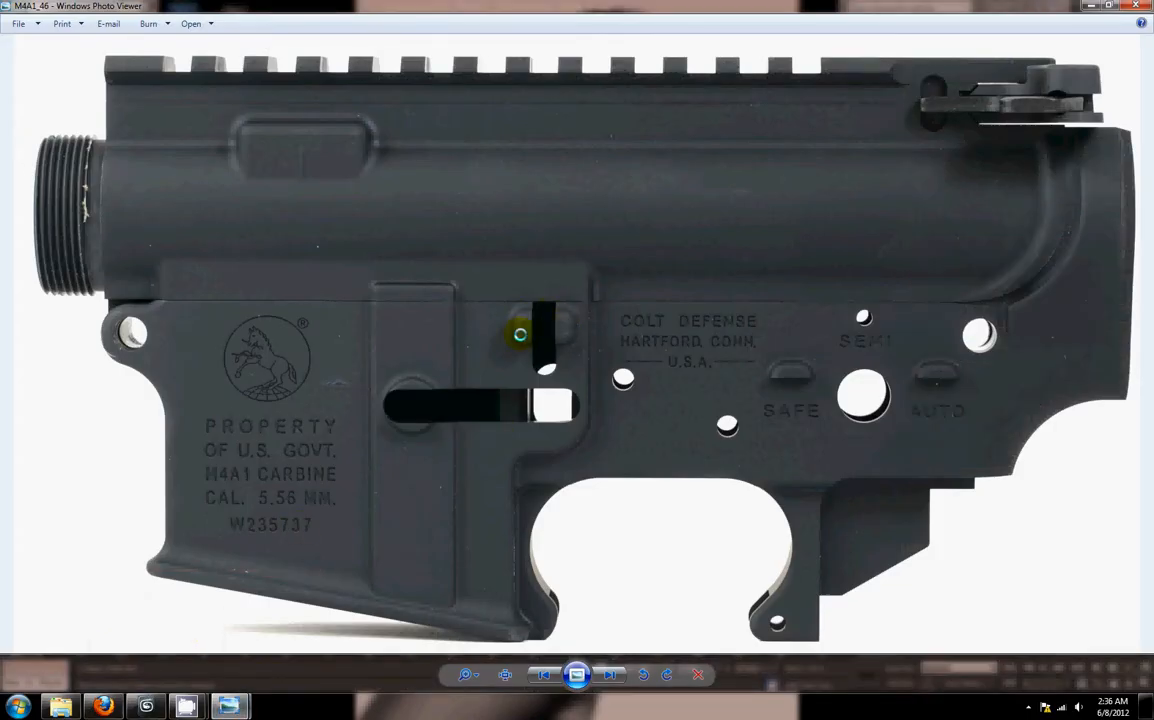
click(142, 705)
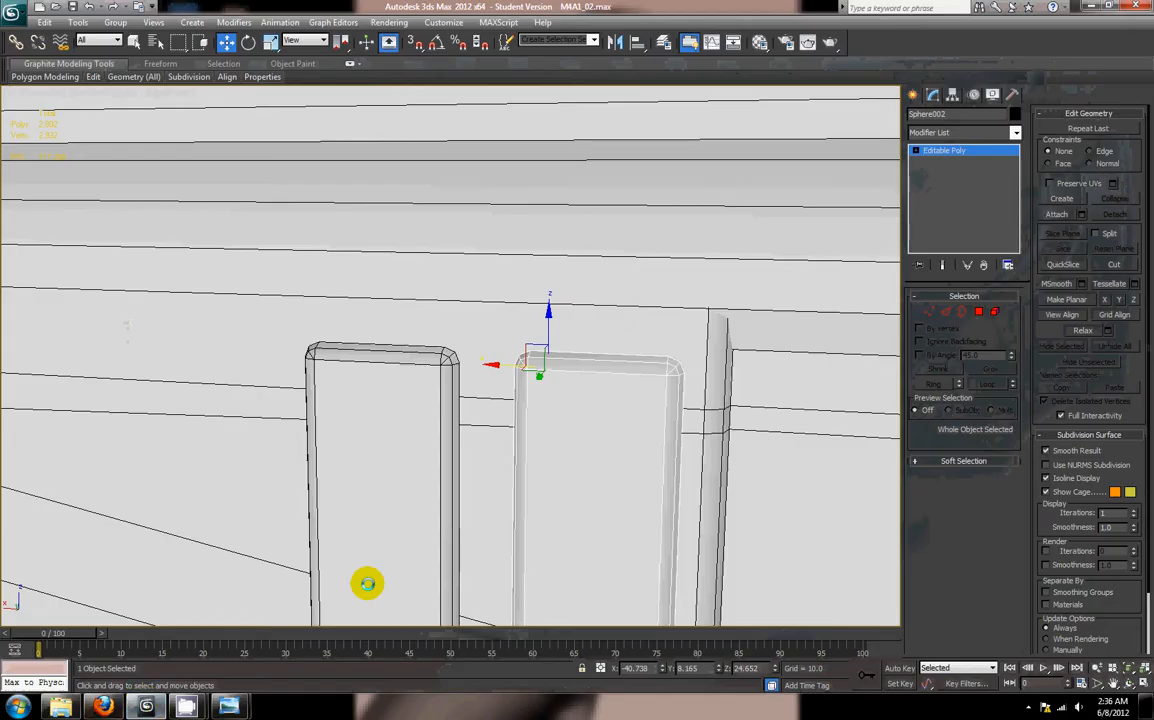
Step: Select all vertices of the copied rib below its rounded upper end and delete them
alt+middle_drag(652, 446, 531, 361)
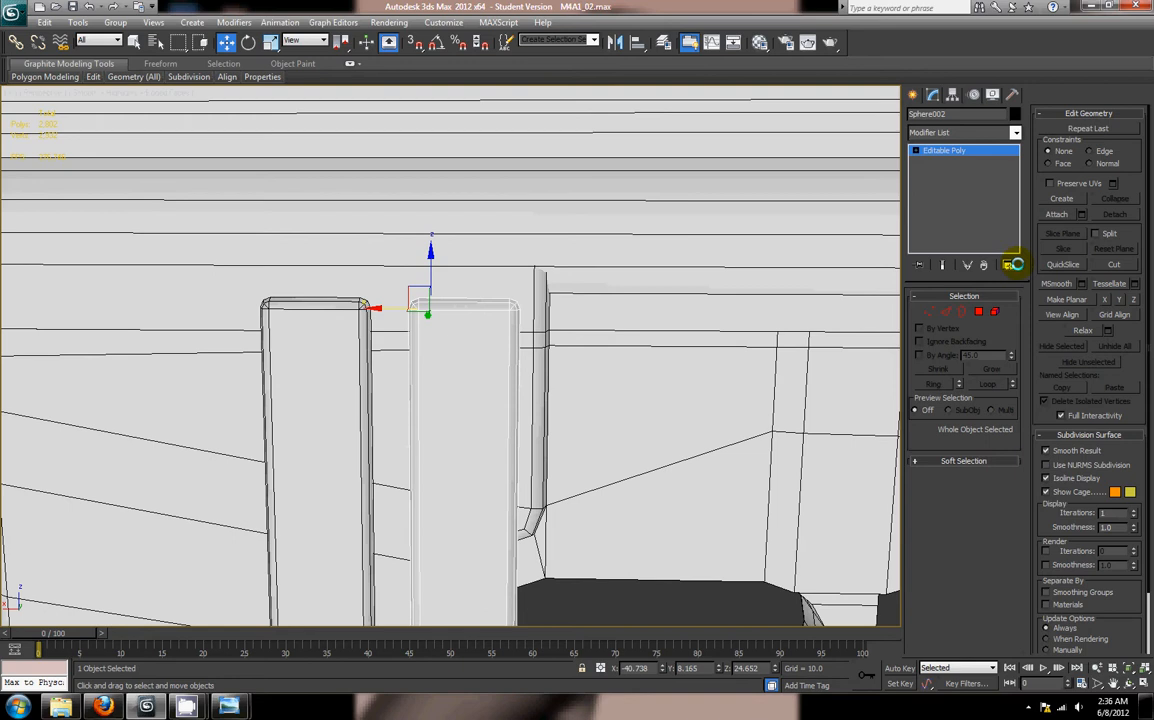
click(932, 311)
scroll(518, 400, down, 5)
drag(490, 445, 390, 388)
key(Delete)
Step: Narrow the remaining rounded cap by moving its front-end vertices toward the rear end
scroll(443, 335, up, 8)
middle_drag(443, 335, 472, 425)
drag(451, 211, 511, 261)
drag(433, 237, 503, 242)
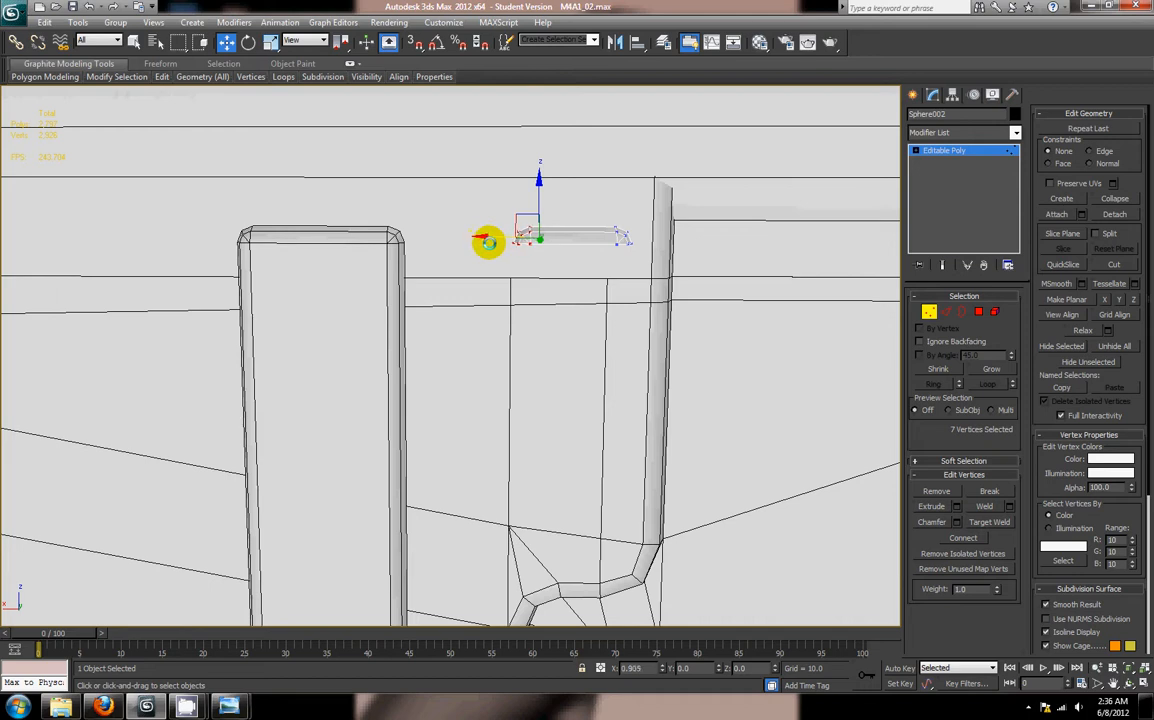
Step: Leave vertex editing and lower the whole rounded cap by about 4 units, onto the receiver's horizontal edge lines
drag(597, 219, 627, 262)
click(628, 293)
click(931, 309)
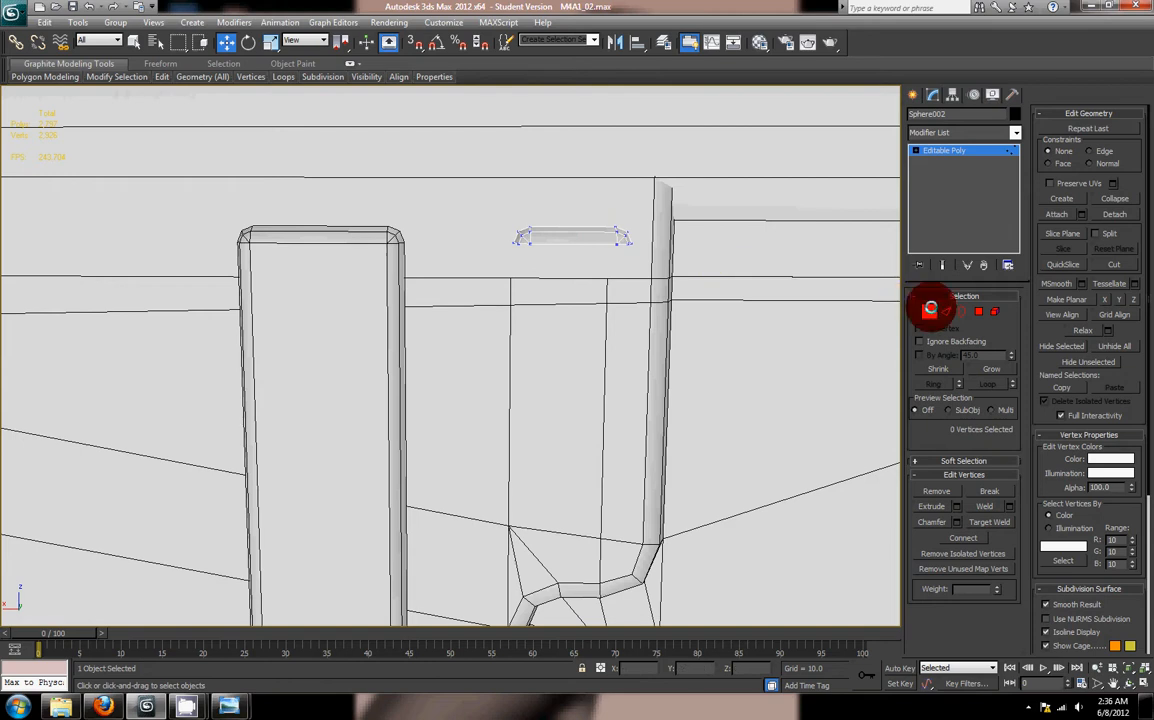
drag(497, 205, 497, 268)
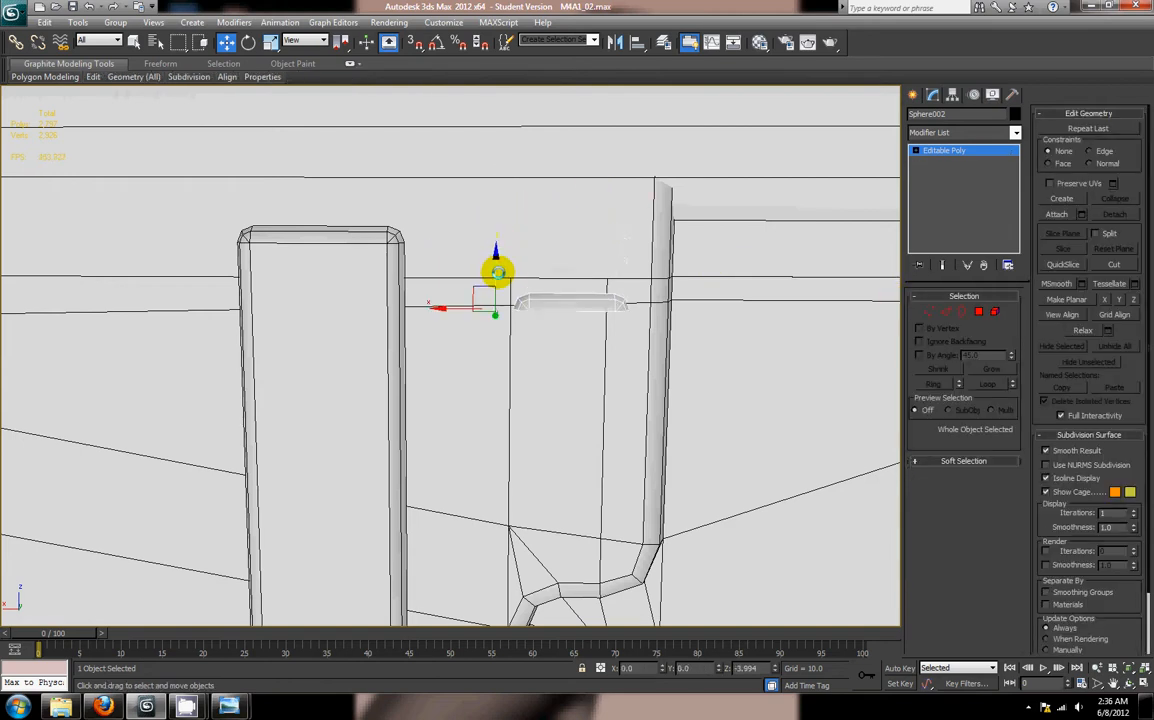
click(950, 313)
click(610, 312)
click(988, 559)
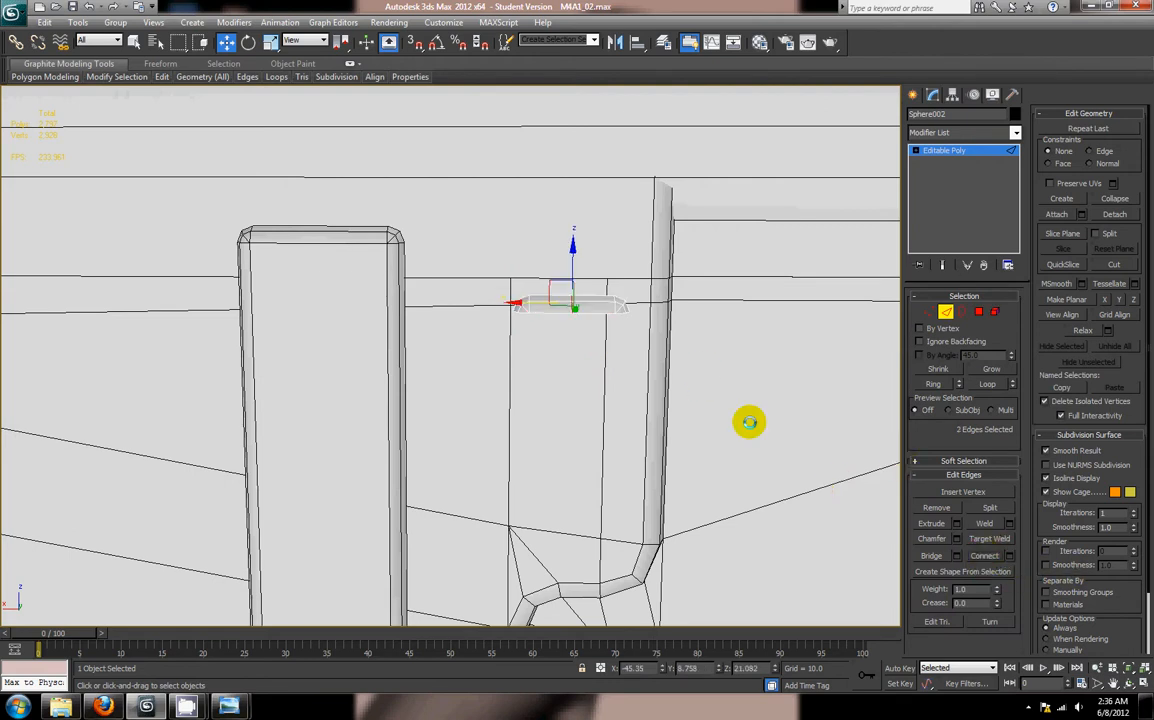
key(ctrl+z)
click(1006, 555)
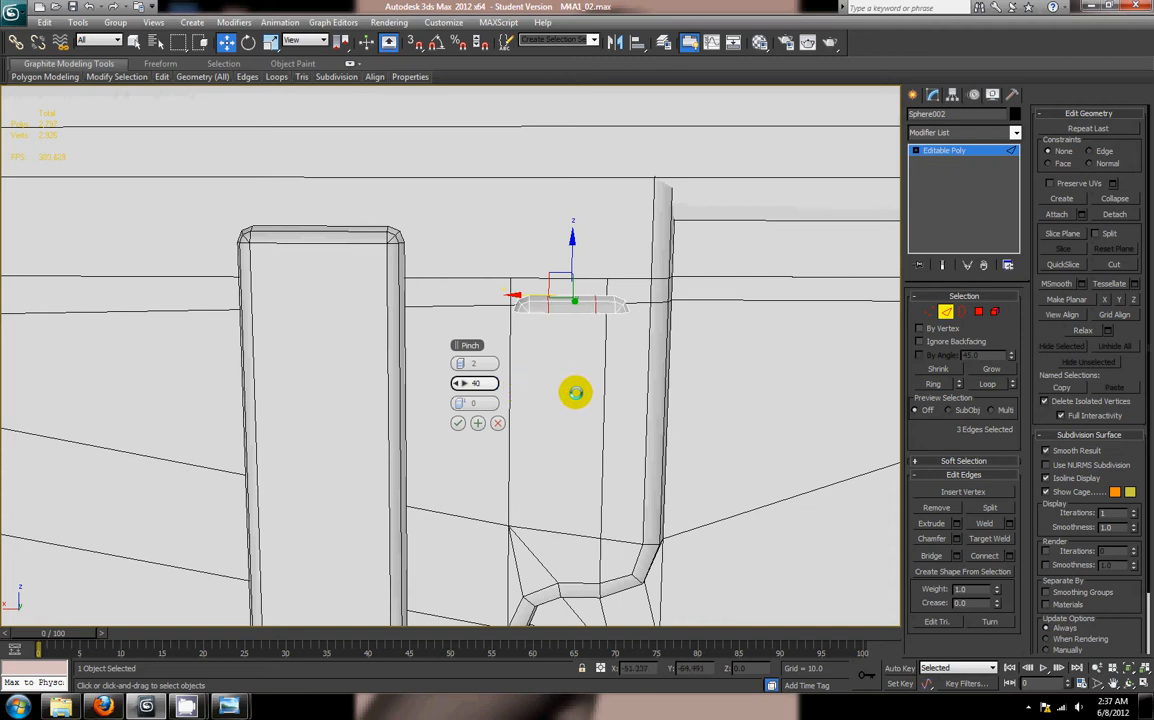
click(228, 706)
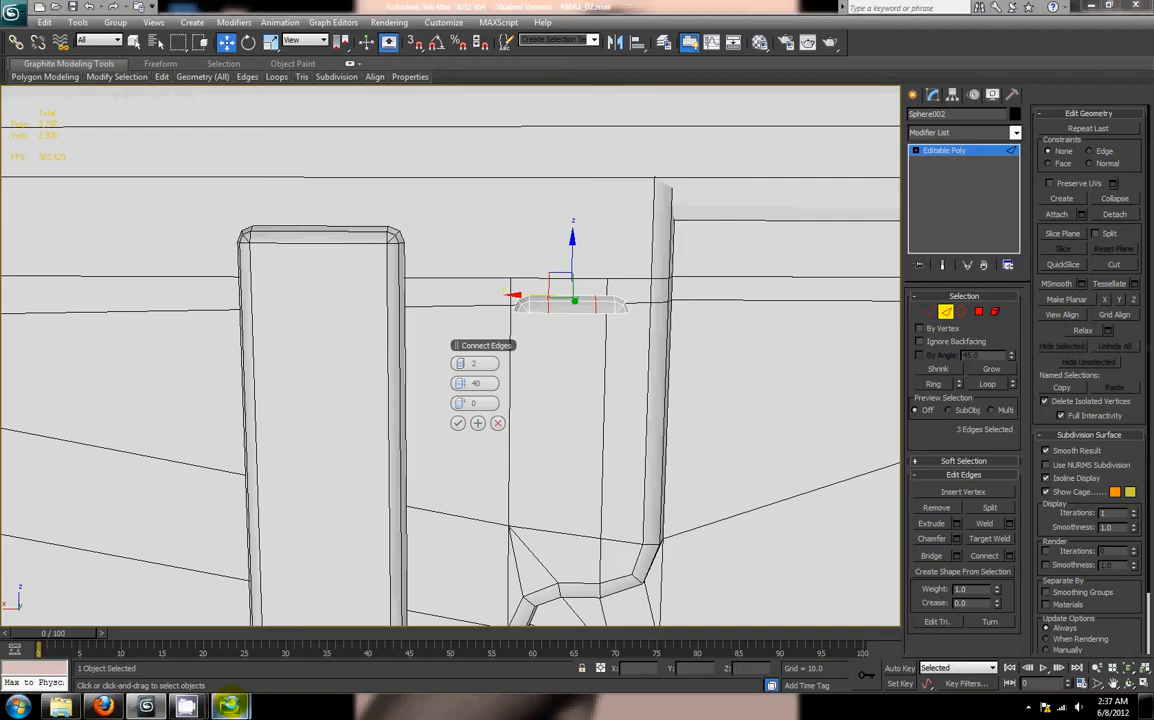
click(208, 668)
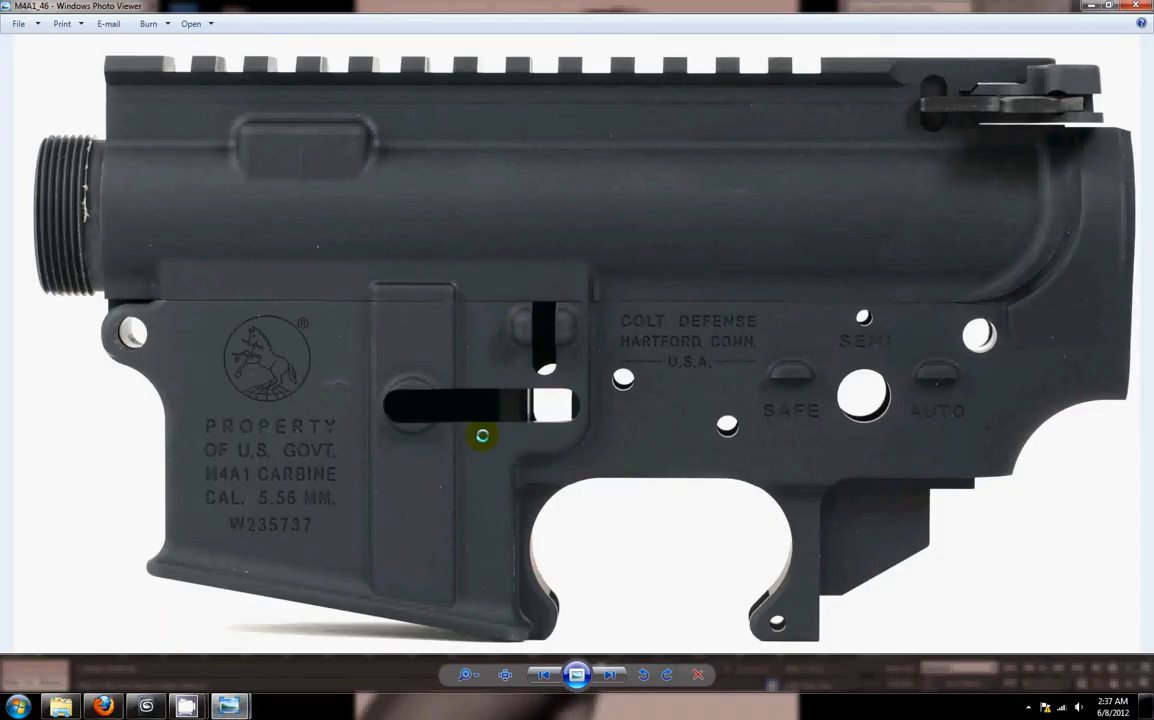
click(146, 706)
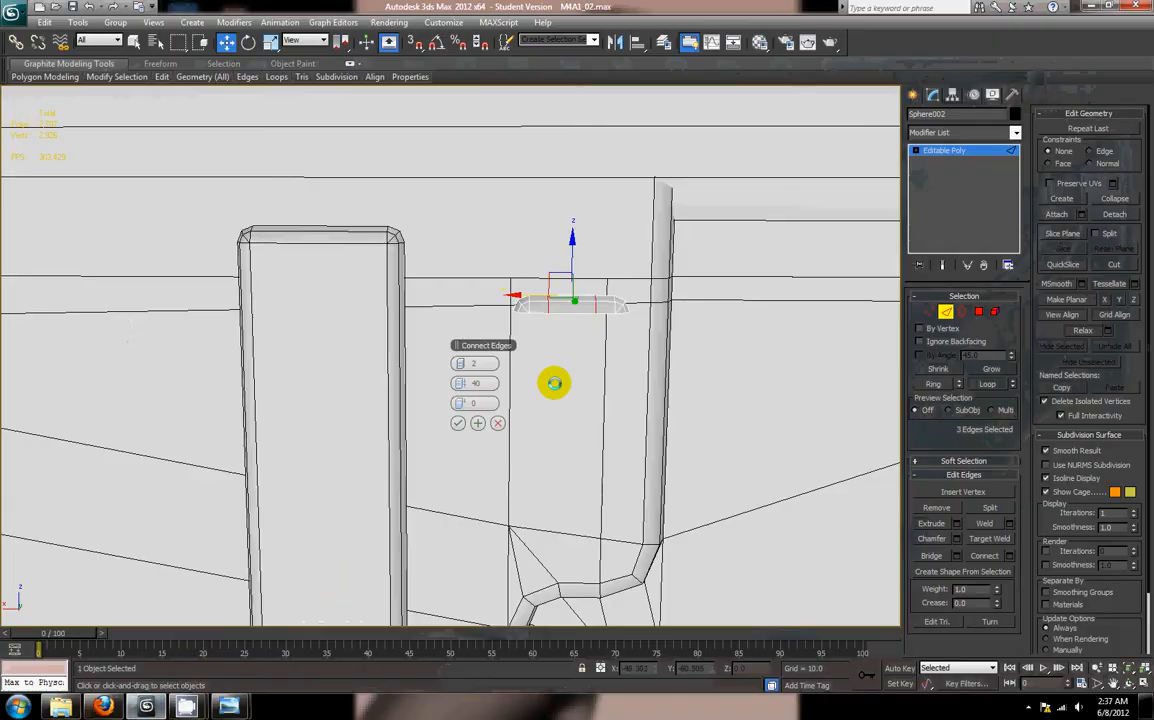
scroll(571, 378, up, 5)
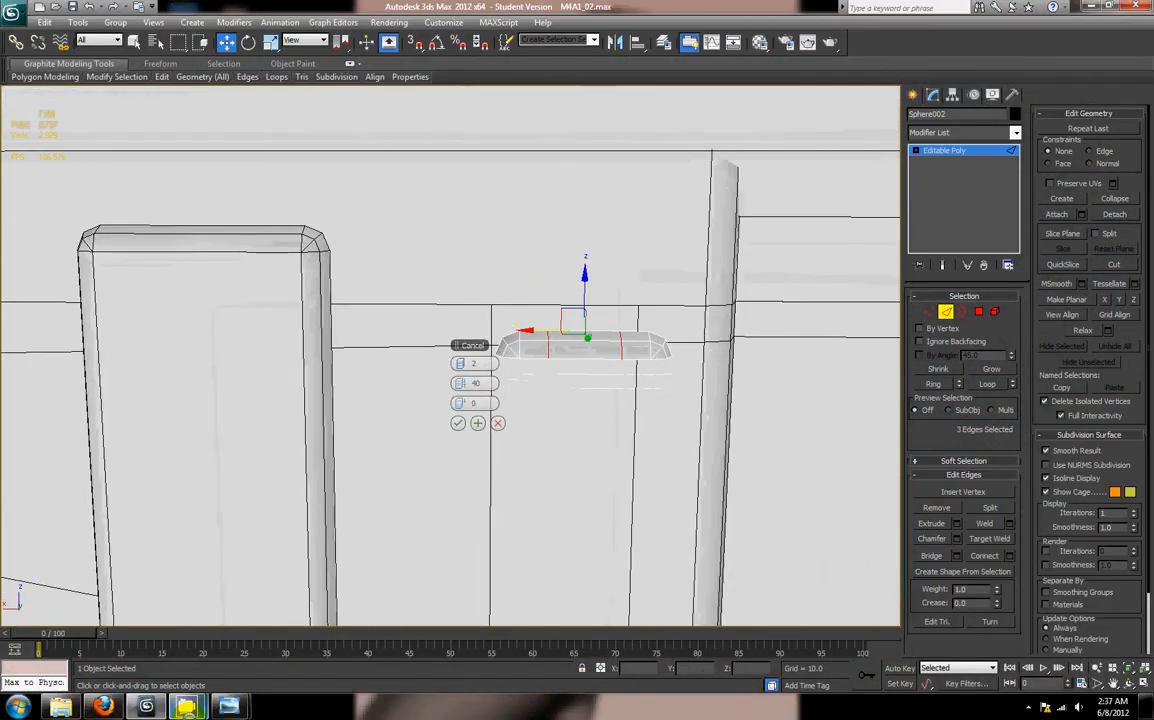
mouse_move(187, 706)
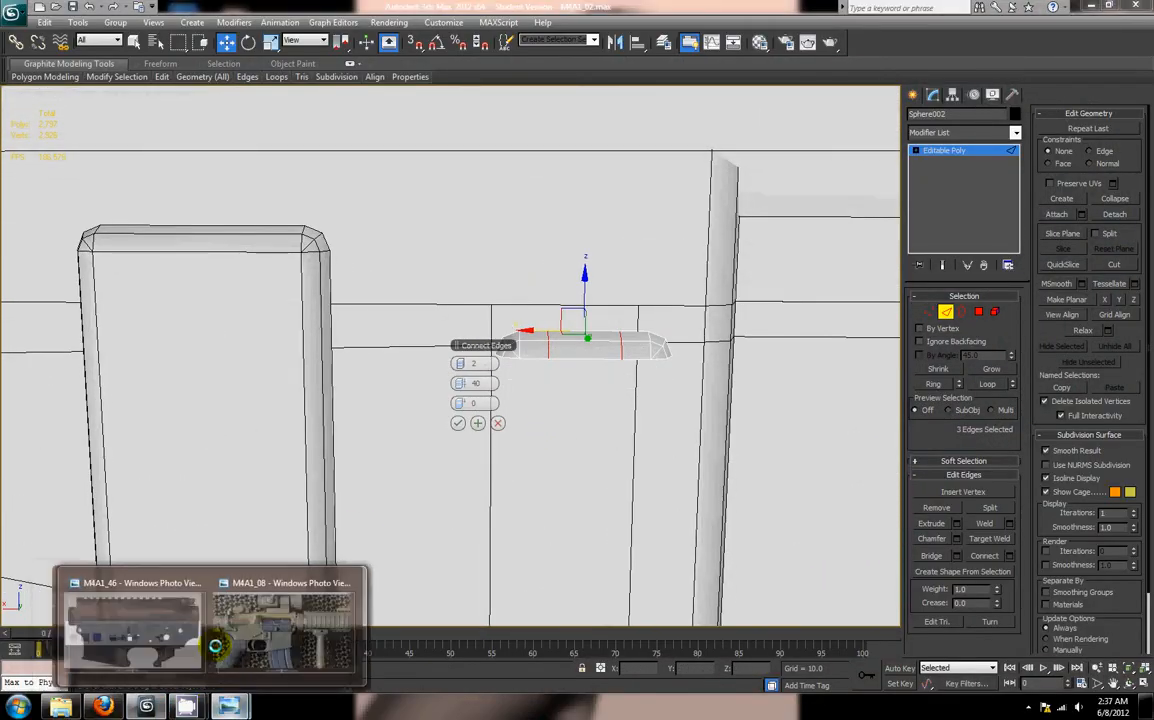
click(174, 640)
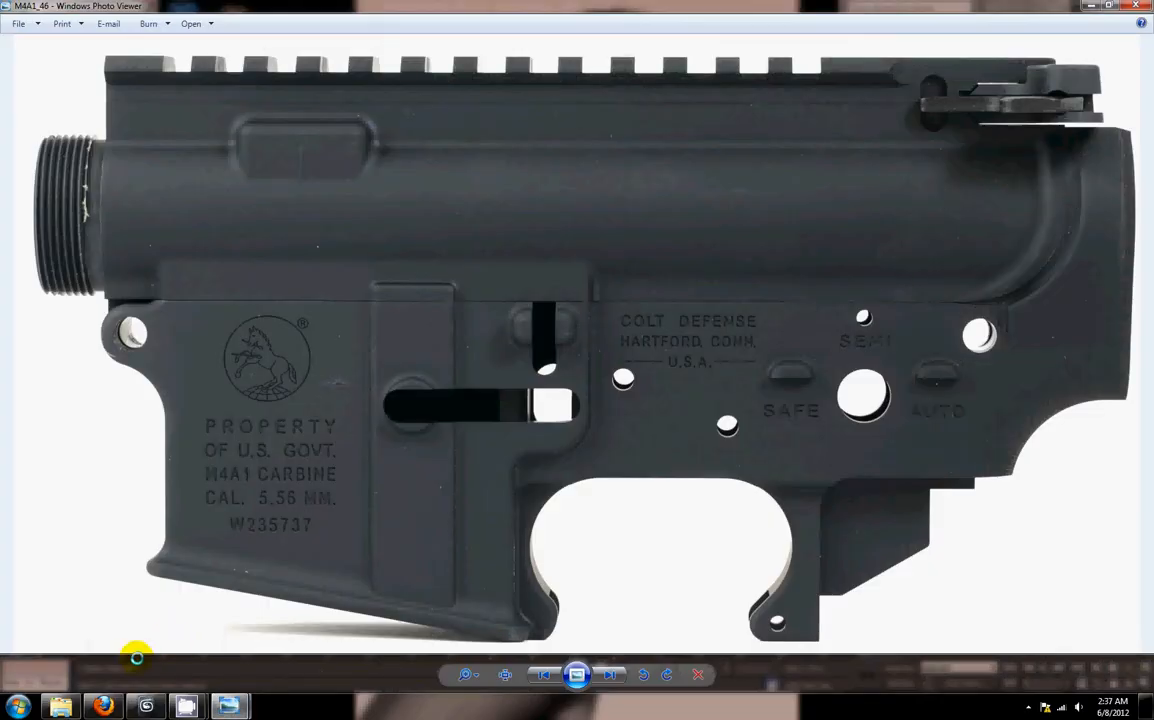
click(148, 708)
middle_drag(481, 447, 453, 425)
drag(475, 384, 508, 409)
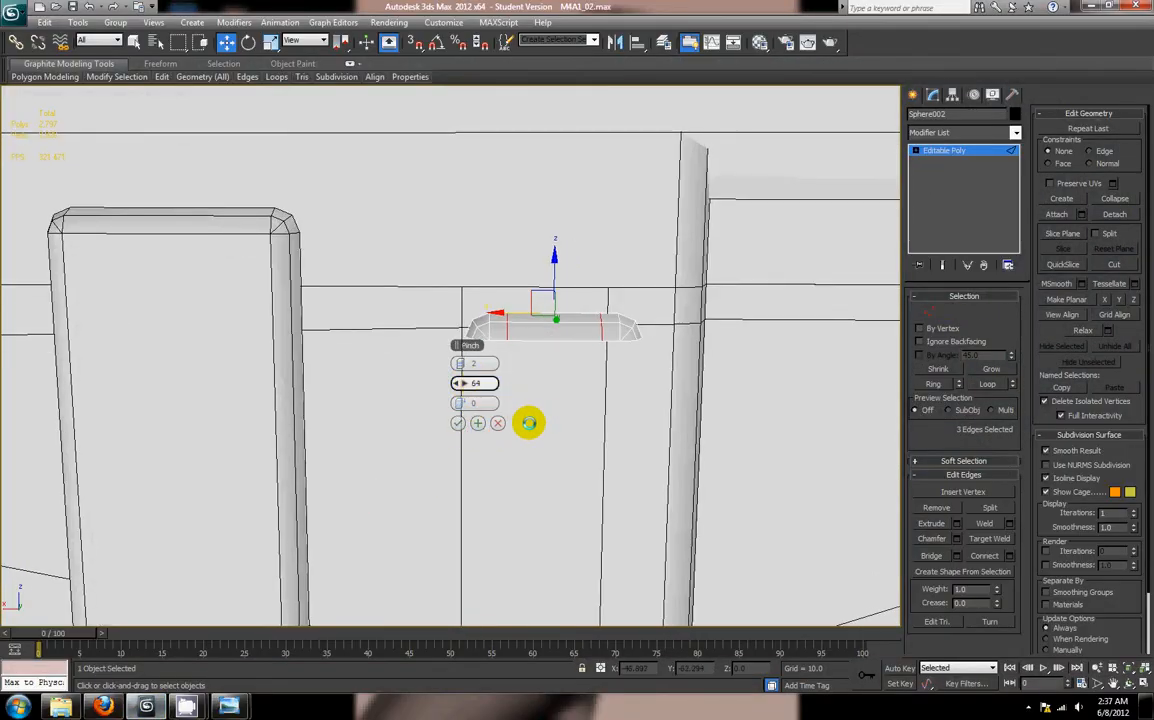
drag(520, 424, 382, 438)
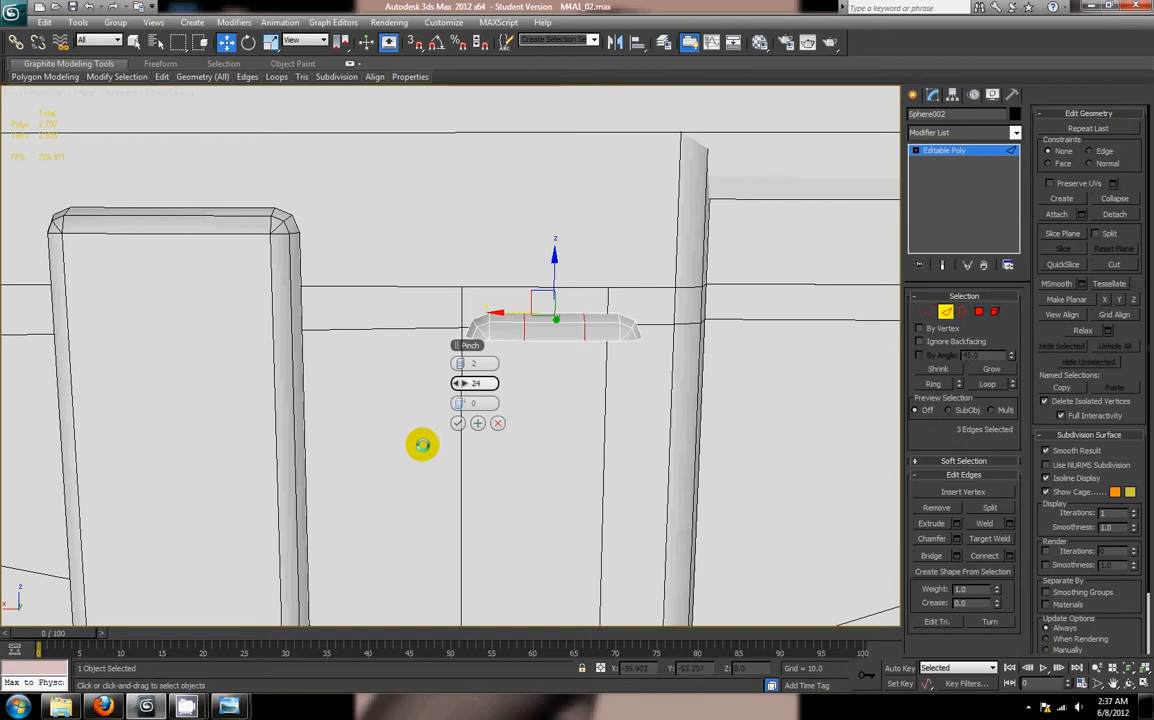
click(498, 424)
Step: Leave edge editing and scale the whole rounded cap to about 127% in width and height, keeping its depth at 100%
middle_drag(630, 365, 610, 374)
click(606, 377)
key(e)
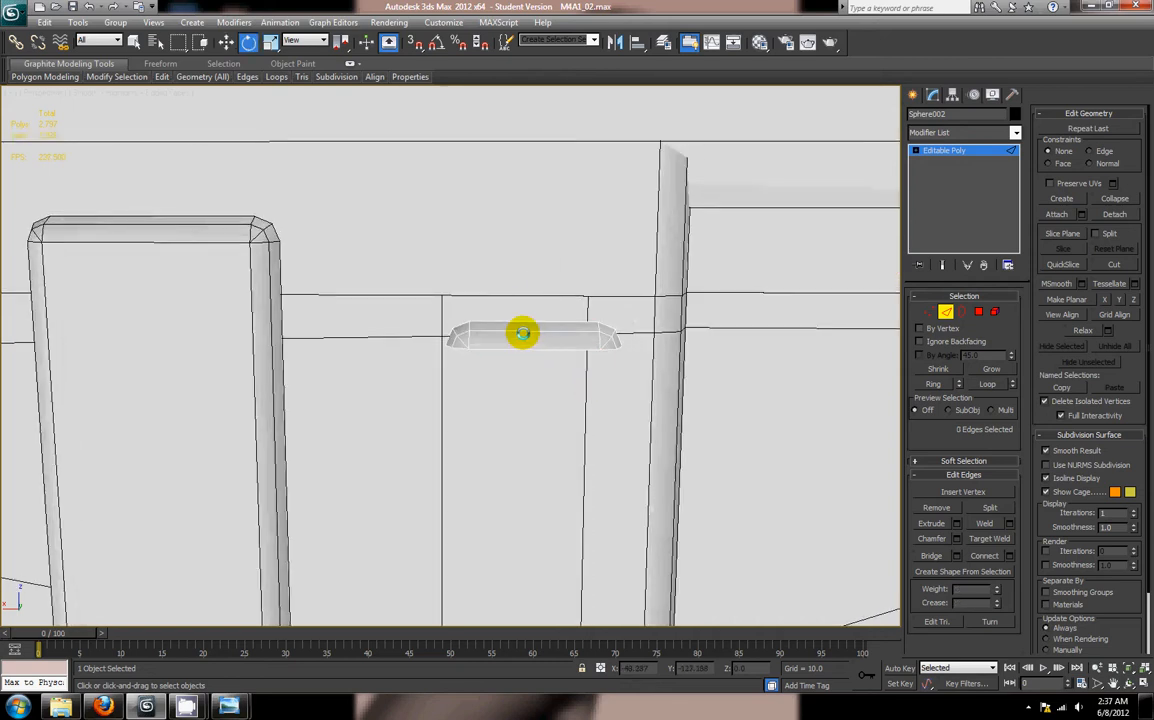
key(r)
click(946, 311)
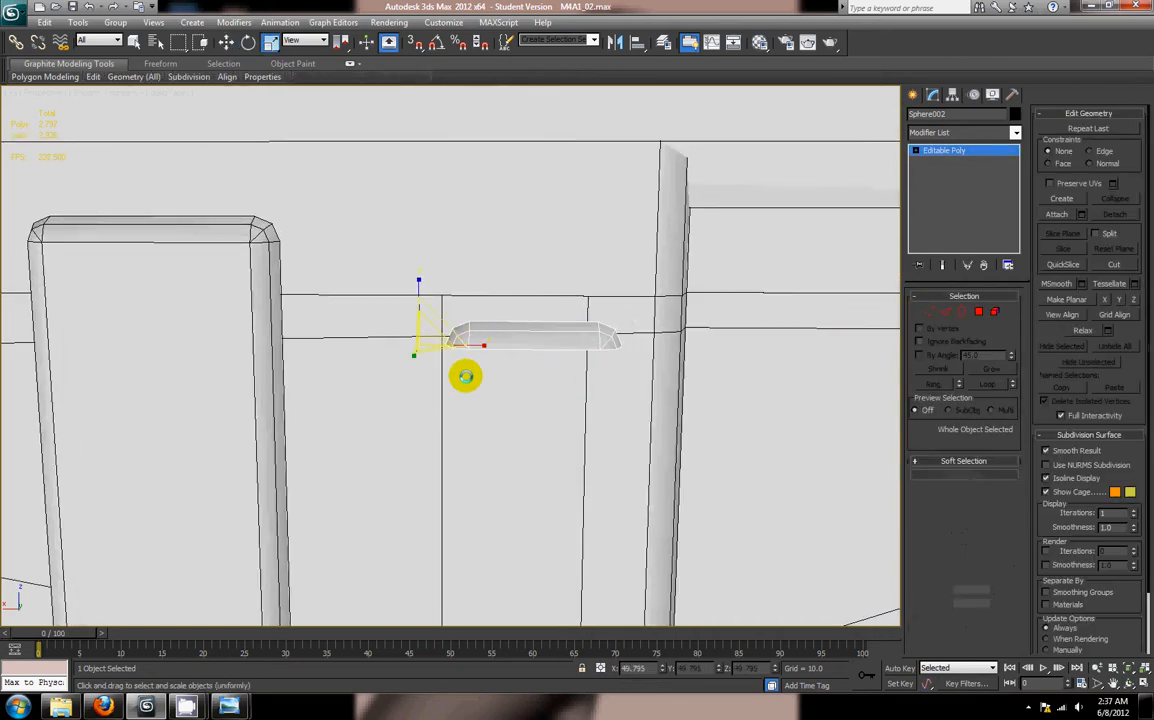
middle_drag(465, 376, 466, 393)
drag(451, 348, 477, 343)
key(w)
drag(384, 363, 448, 384)
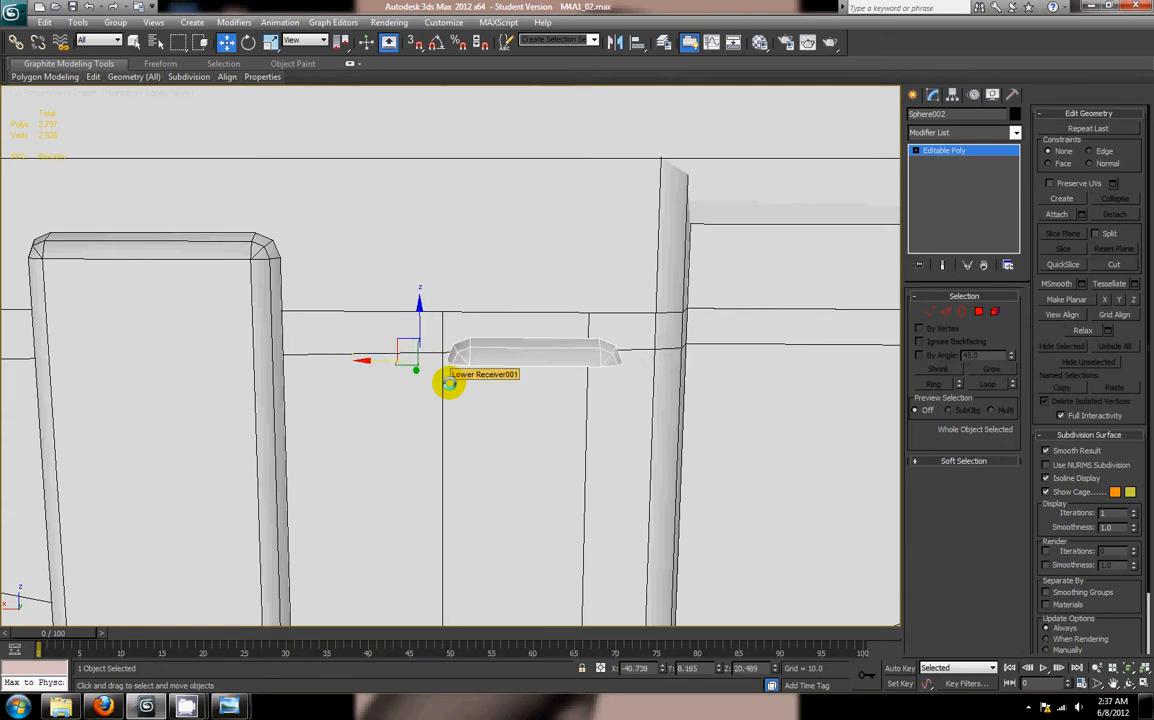
key(r)
drag(454, 344, 461, 341)
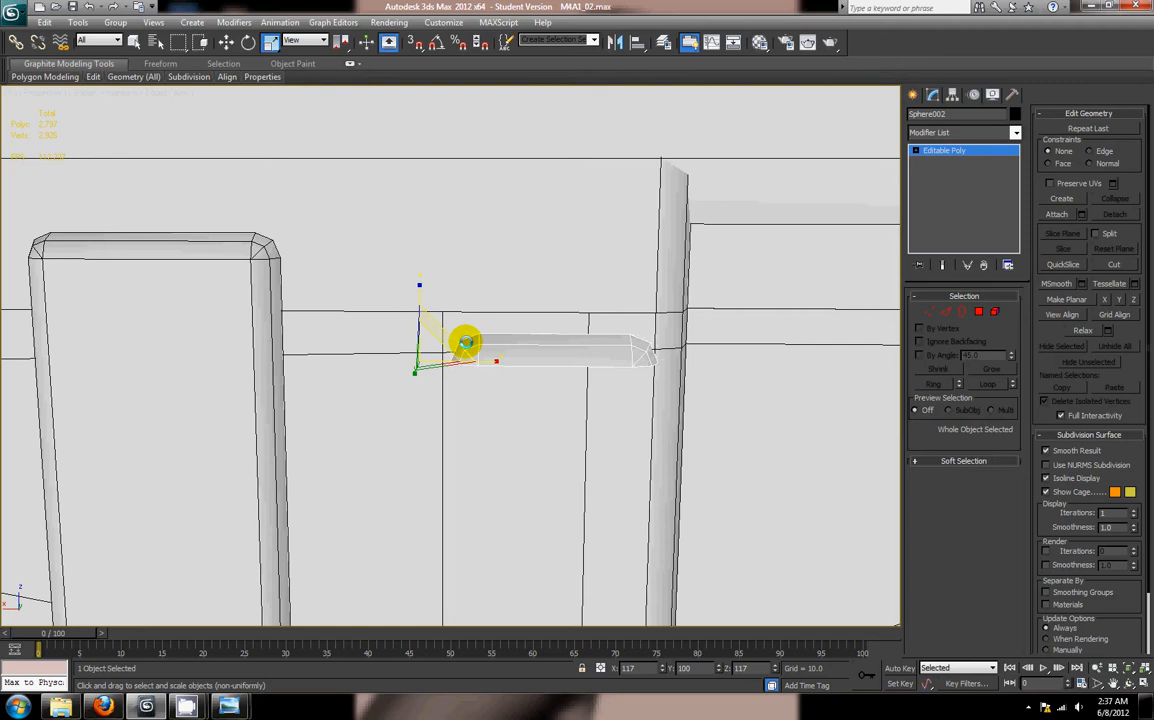
drag(468, 343, 476, 341)
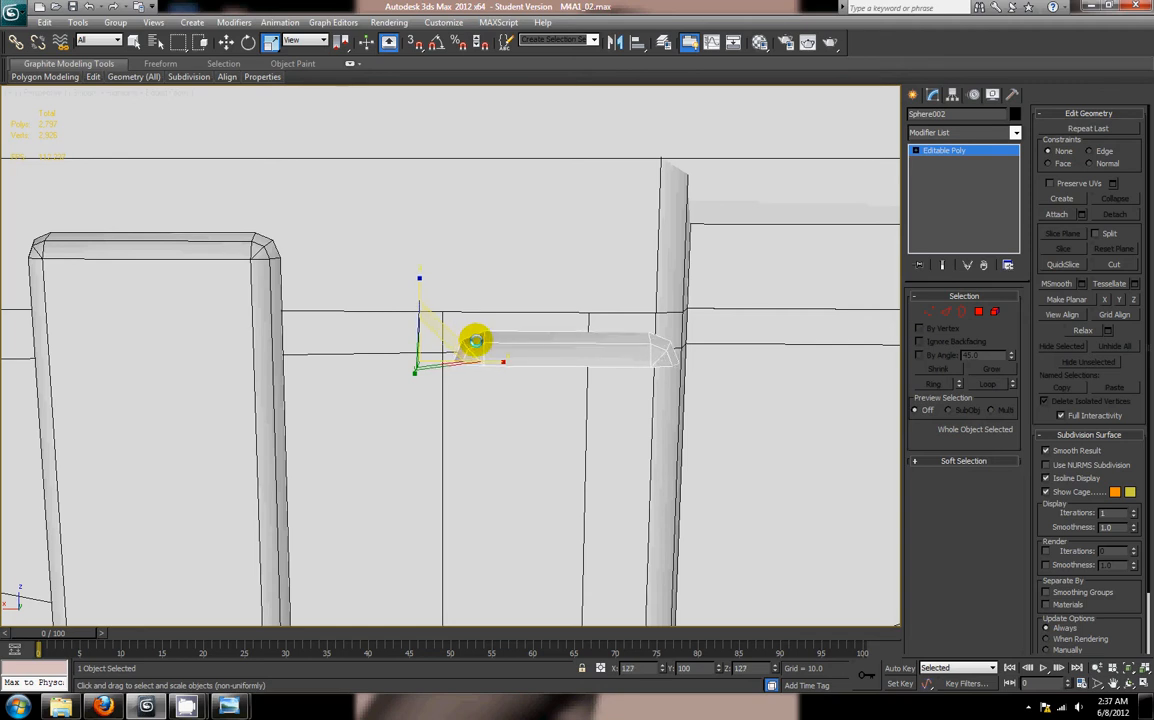
Step: Shorten the enlarged cap by moving its rear-end vertices forward, clear of the vertical ridge
click(929, 312)
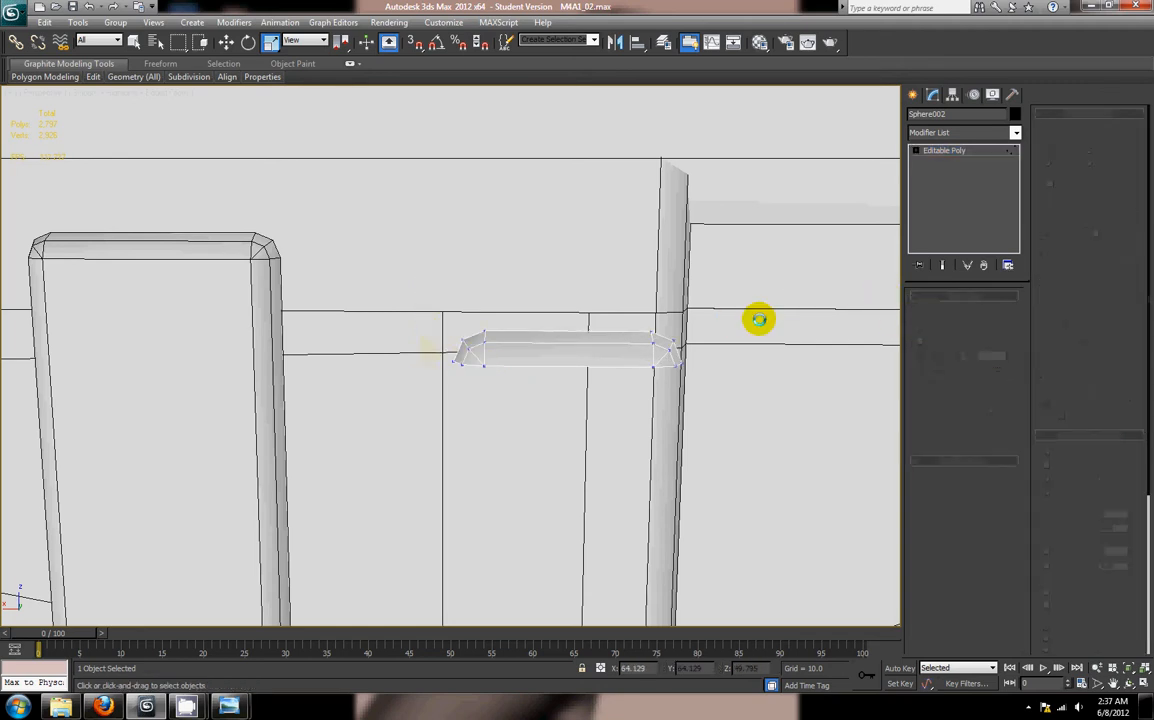
key(w)
drag(688, 355, 569, 353)
Step: Connect the cap's lengthwise edges with 2 segments and a pinch of 24
click(946, 312)
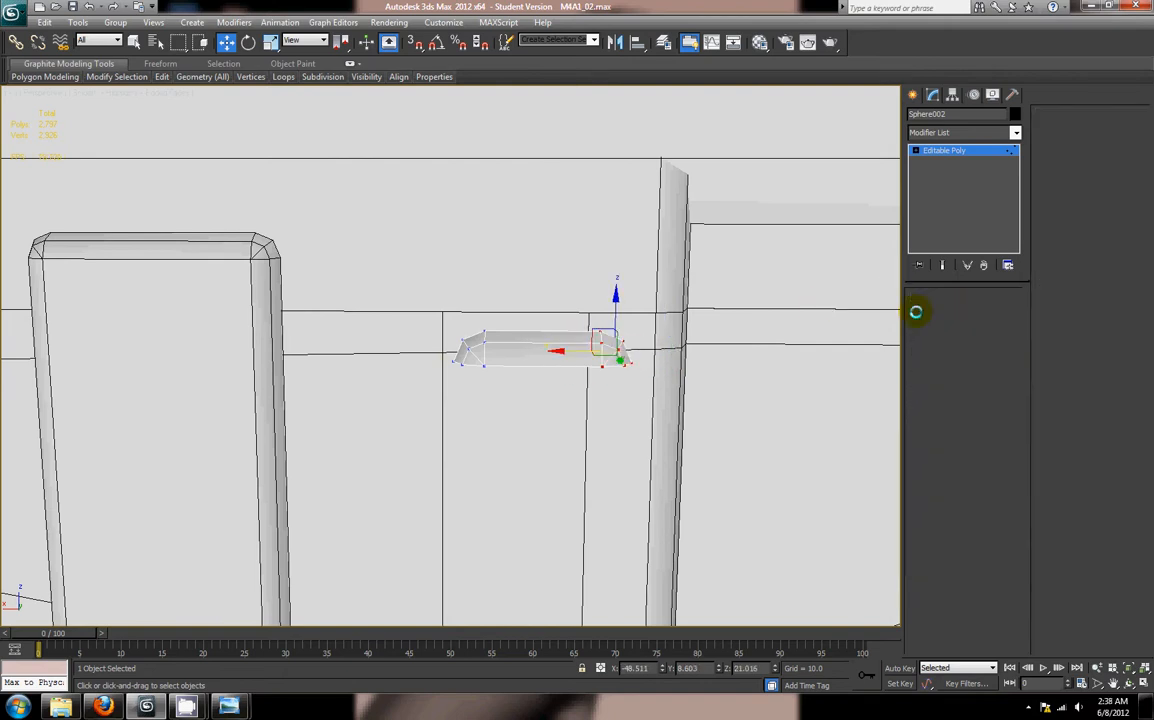
click(932, 382)
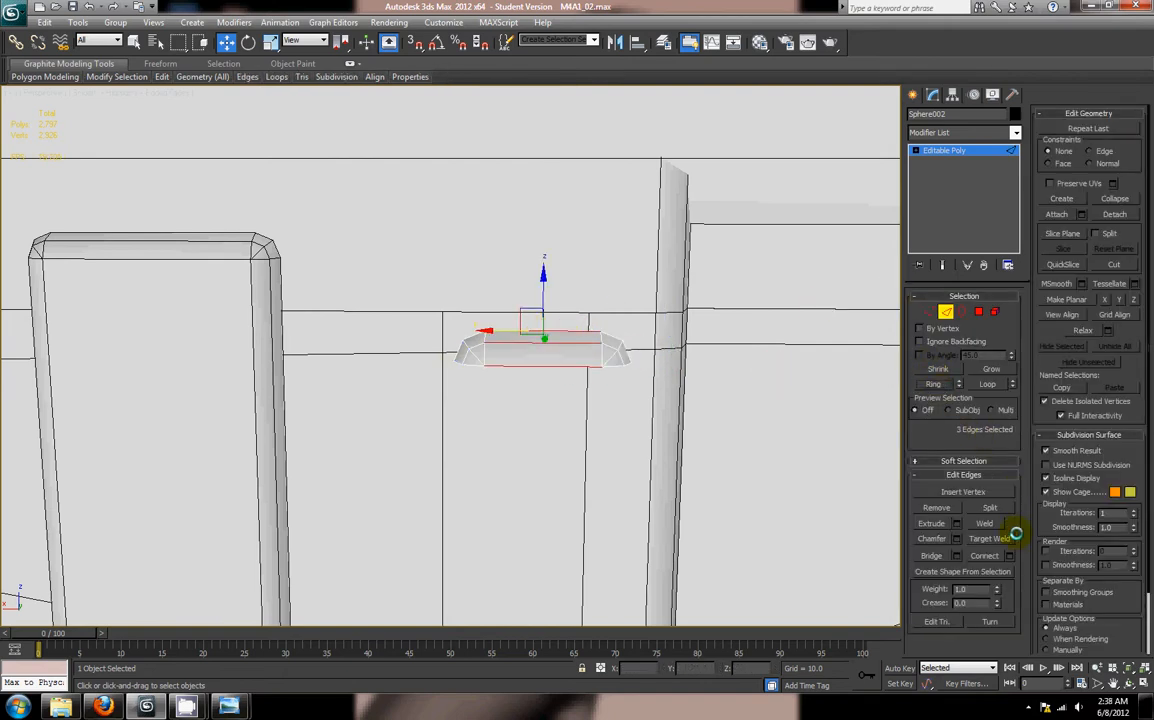
click(1006, 557)
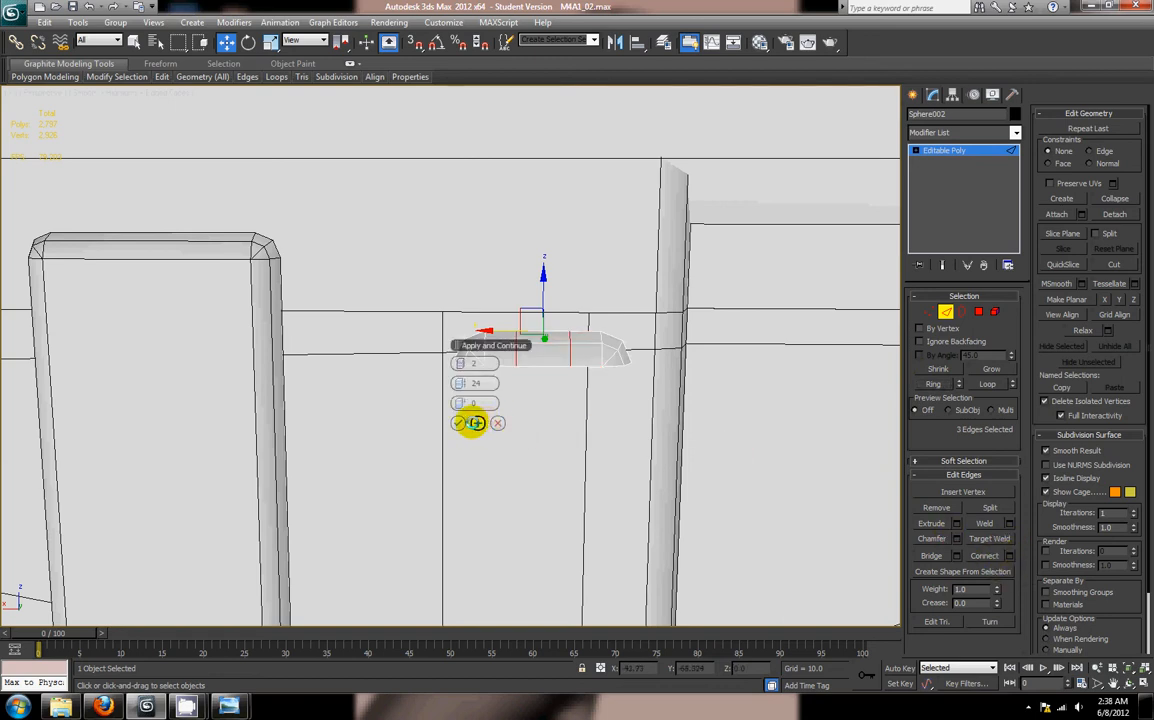
click(463, 384)
click(458, 423)
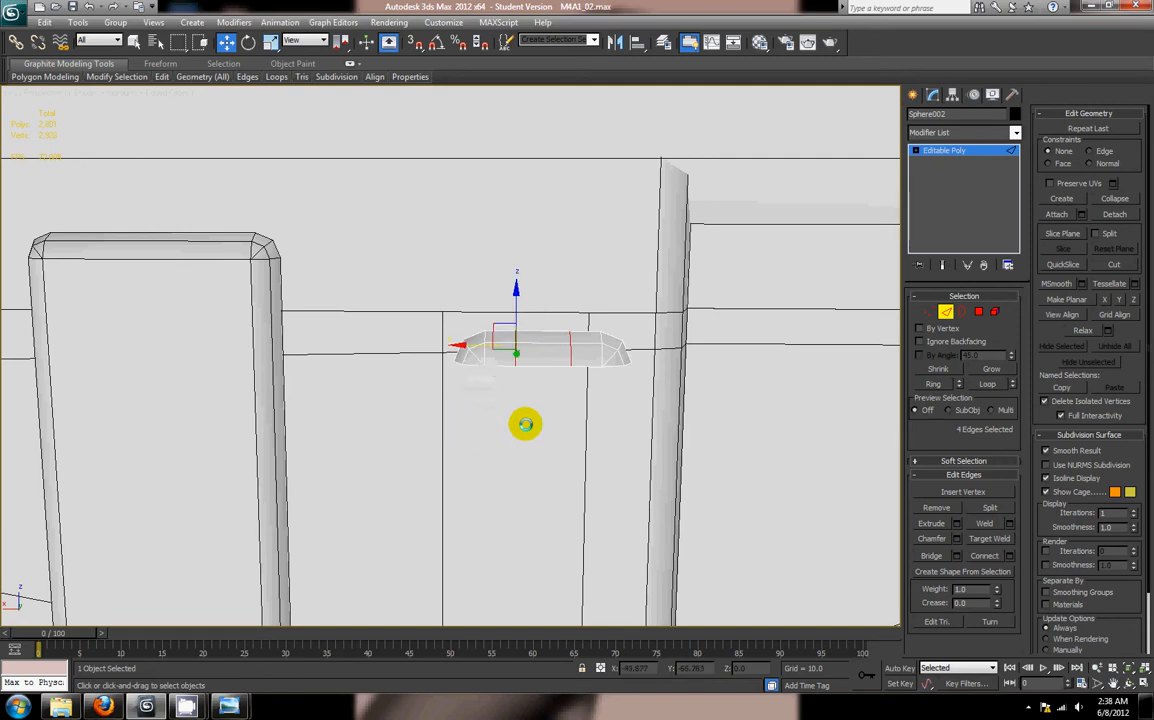
Step: Leave edge editing and shift the whole cap slightly forward toward the rib
mouse_move(549, 399)
alt+middle_down()
mouse_move(533, 376)
mouse_move(532, 389)
alt+middle_up()
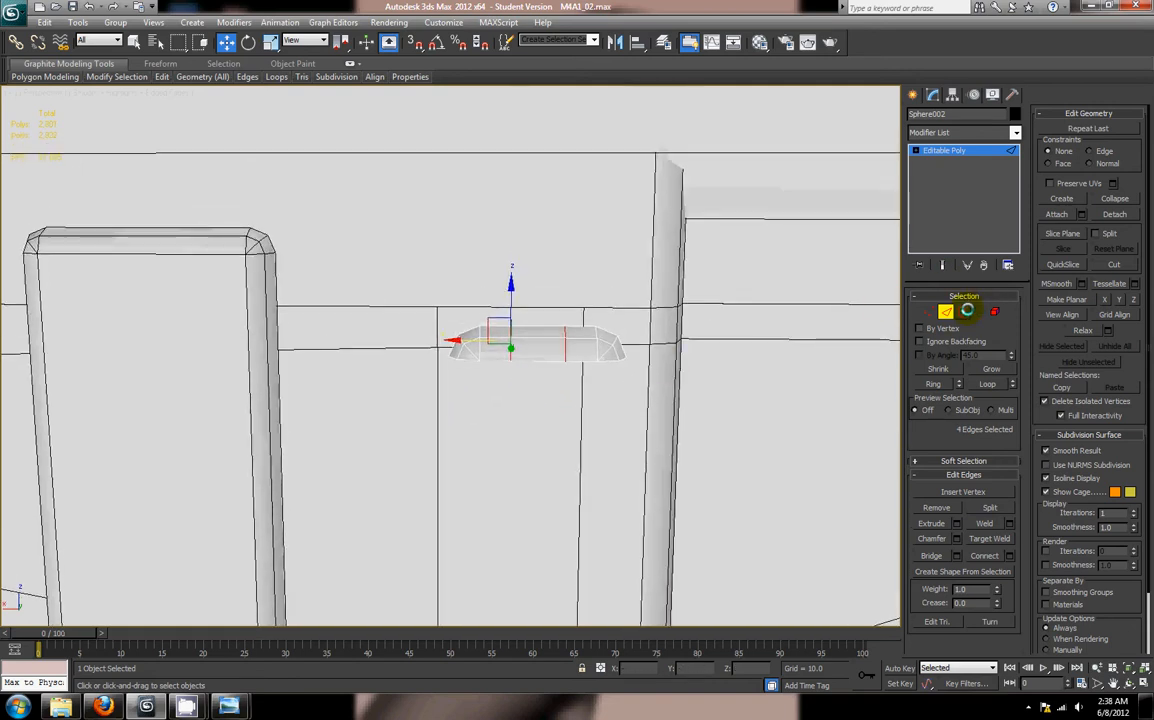
click(948, 311)
drag(371, 358, 361, 362)
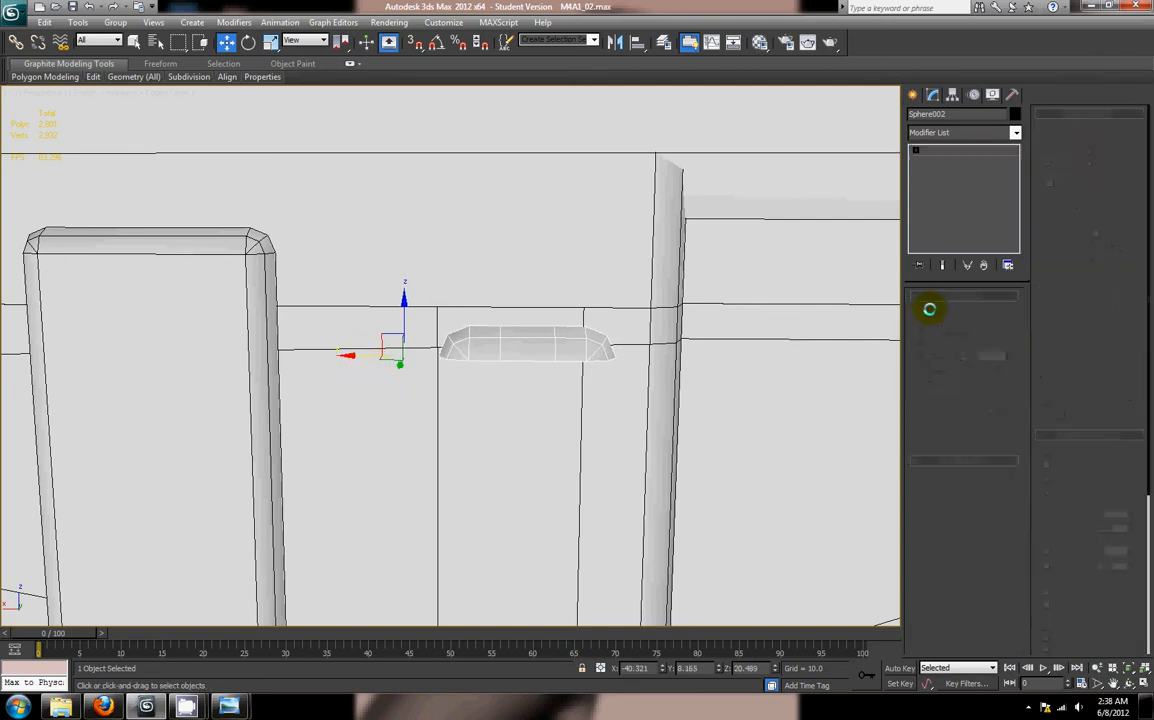
Step: Remove the two connecting edge lines from the cap and select its rear-end vertices
click(944, 311)
key(ctrl+BackSpace)
click(929, 312)
drag(548, 311, 614, 376)
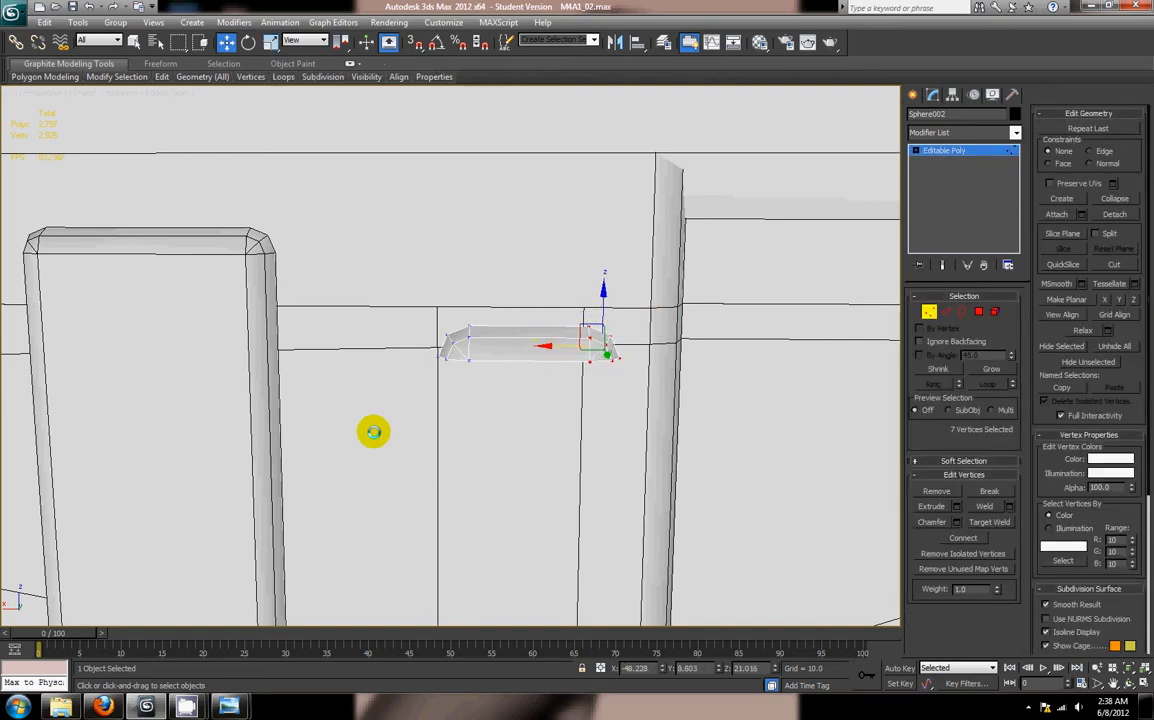
Step: Check the cap's shape against the small raised bump in the M4A1_46 reference photo and leave vertex editing
mouse_move(228, 700)
click(172, 628)
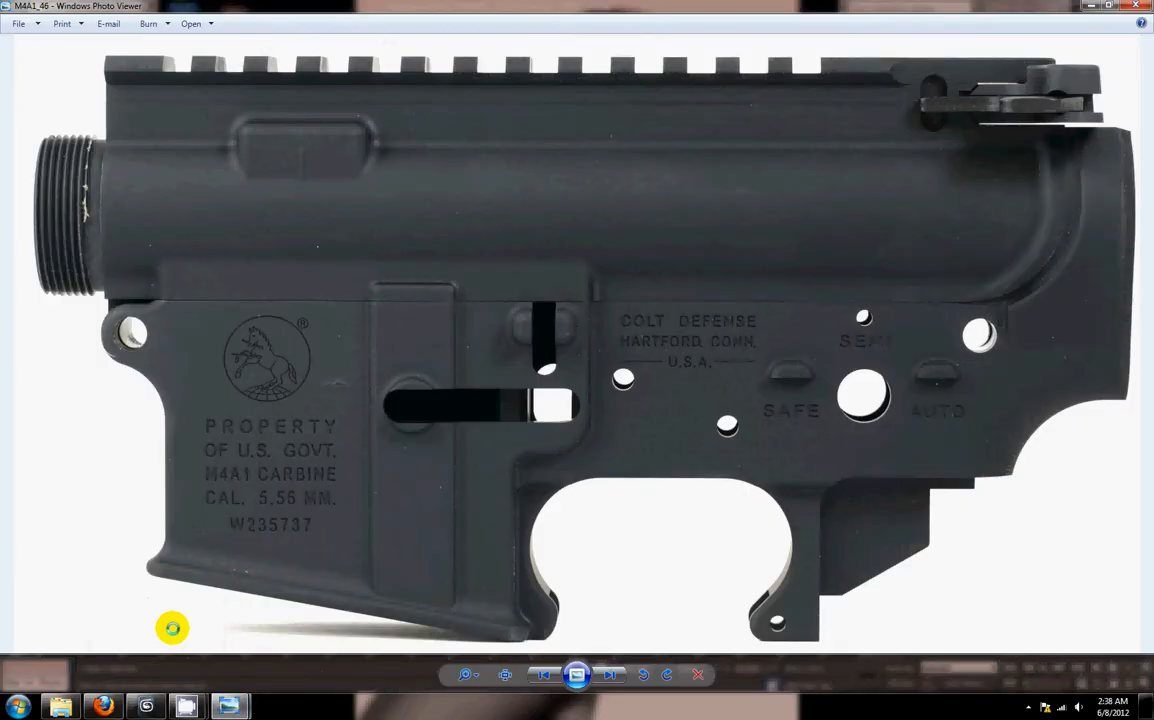
click(154, 708)
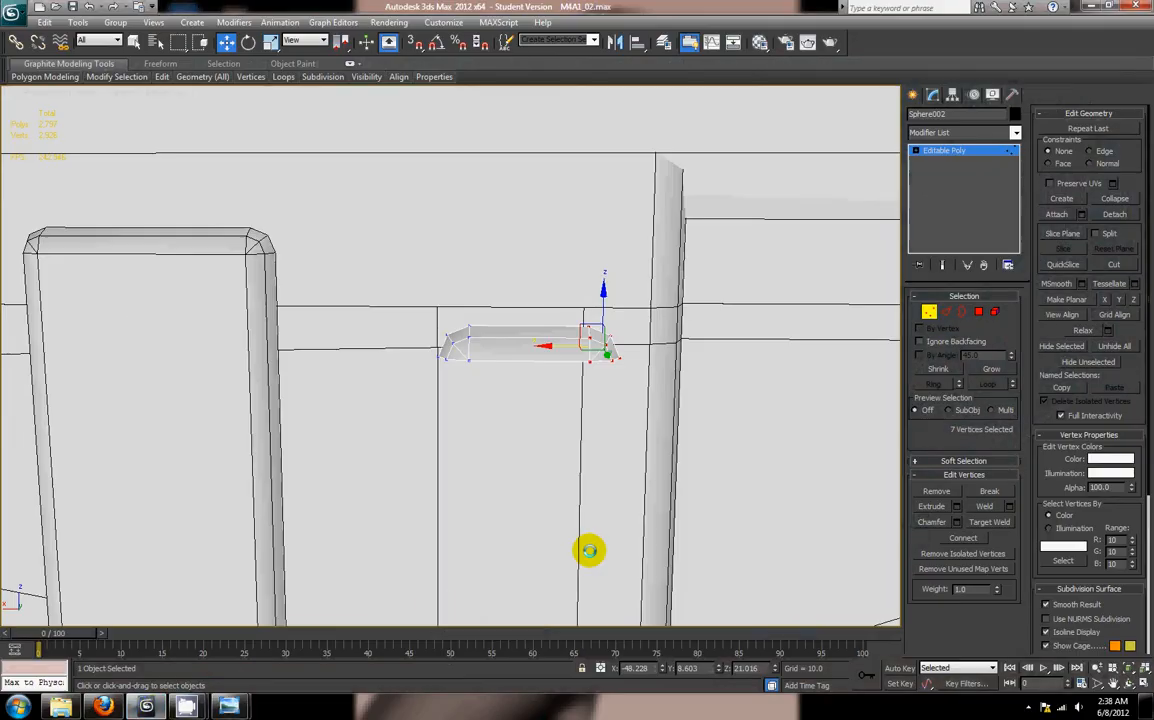
mouse_move(573, 452)
alt+middle_down()
mouse_move(579, 442)
mouse_move(500, 438)
mouse_move(492, 471)
mouse_move(477, 438)
mouse_move(576, 448)
alt+middle_up()
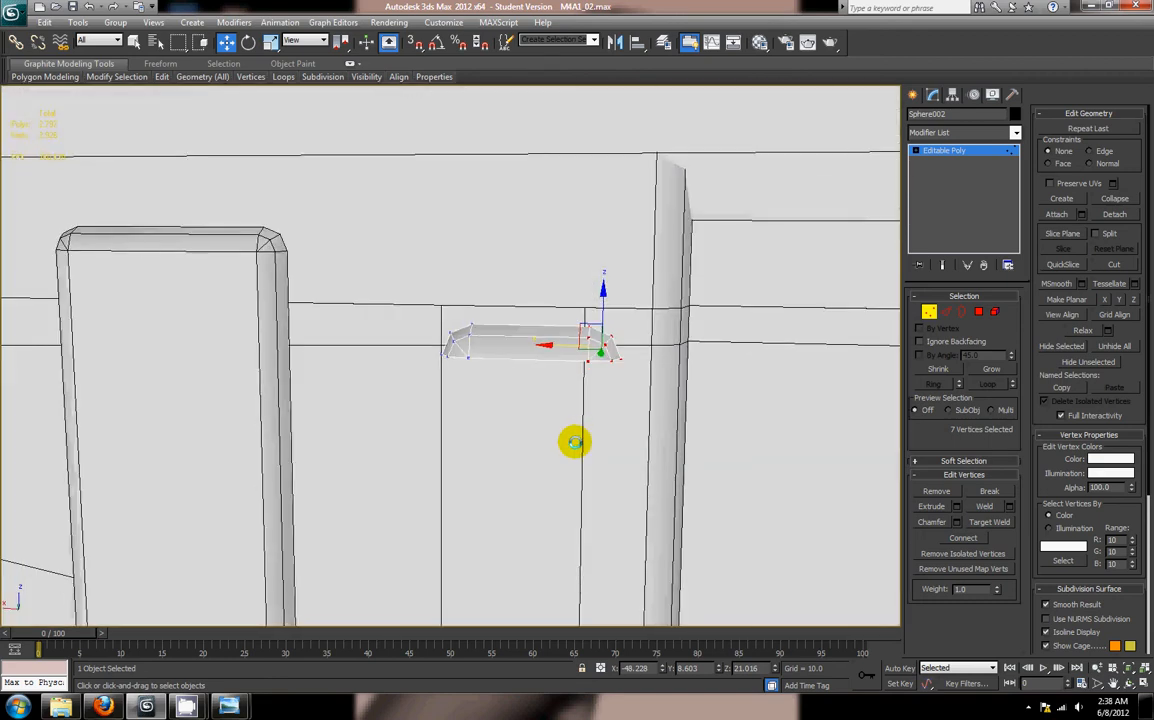
click(929, 311)
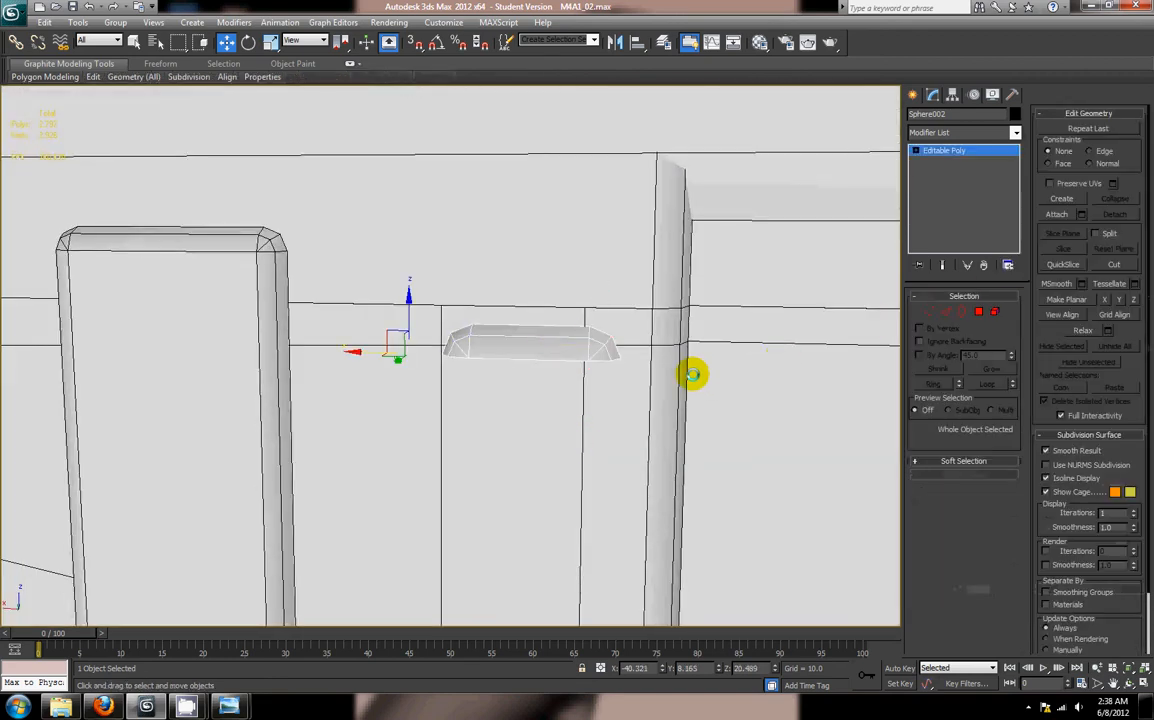
Step: Scale the whole cap up uniformly so it reaches farther back toward the tall ridge
key(e)
key(r)
drag(435, 340, 457, 330)
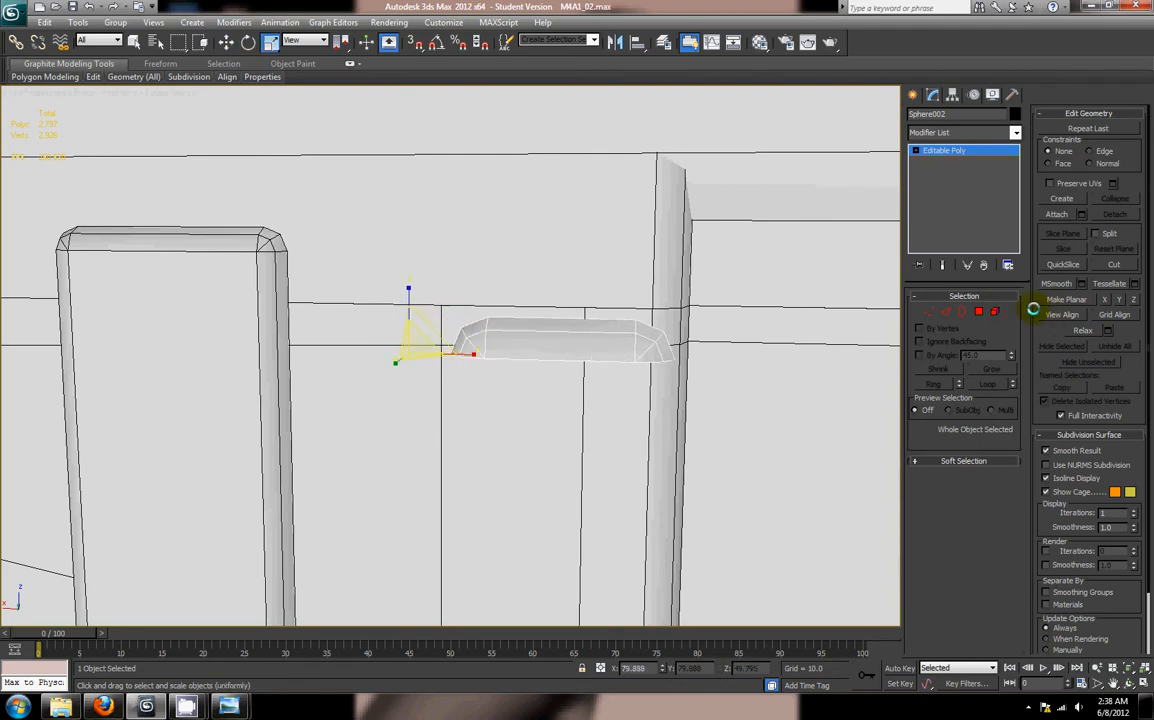
Step: Shorten the cap by moving its rear-end vertices about 1.2 units forward, and nudge the front-end vertices slightly forward
click(934, 311)
drag(631, 308, 724, 387)
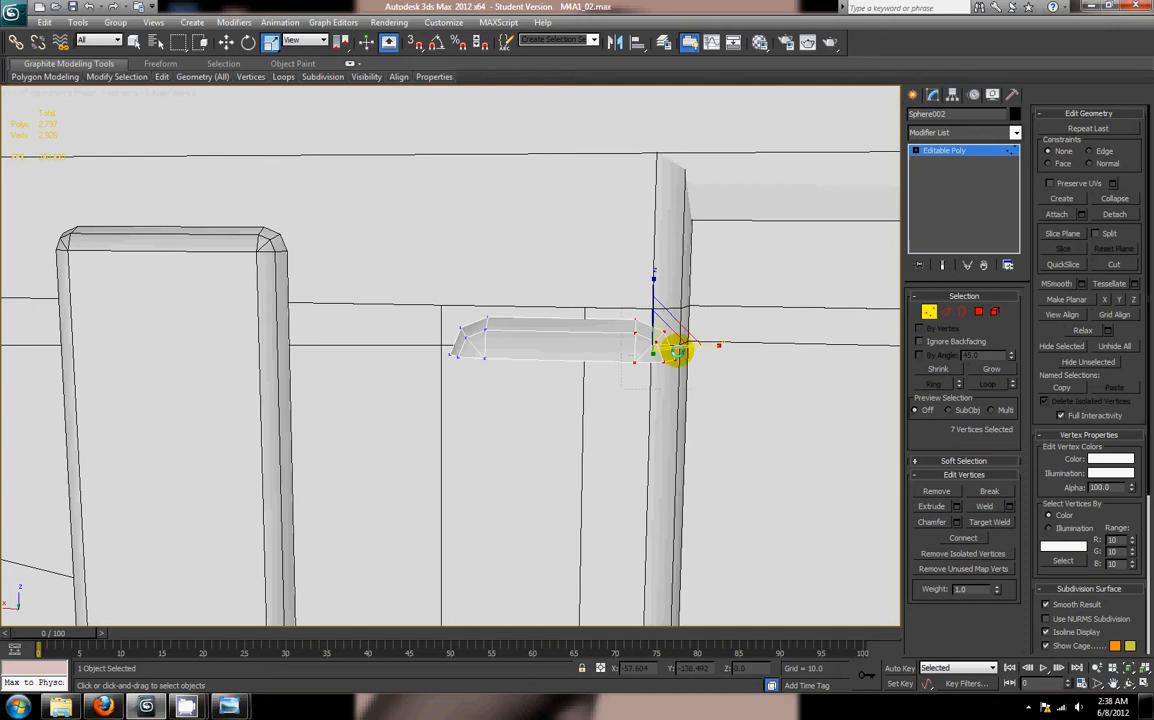
key(w)
drag(643, 345, 585, 342)
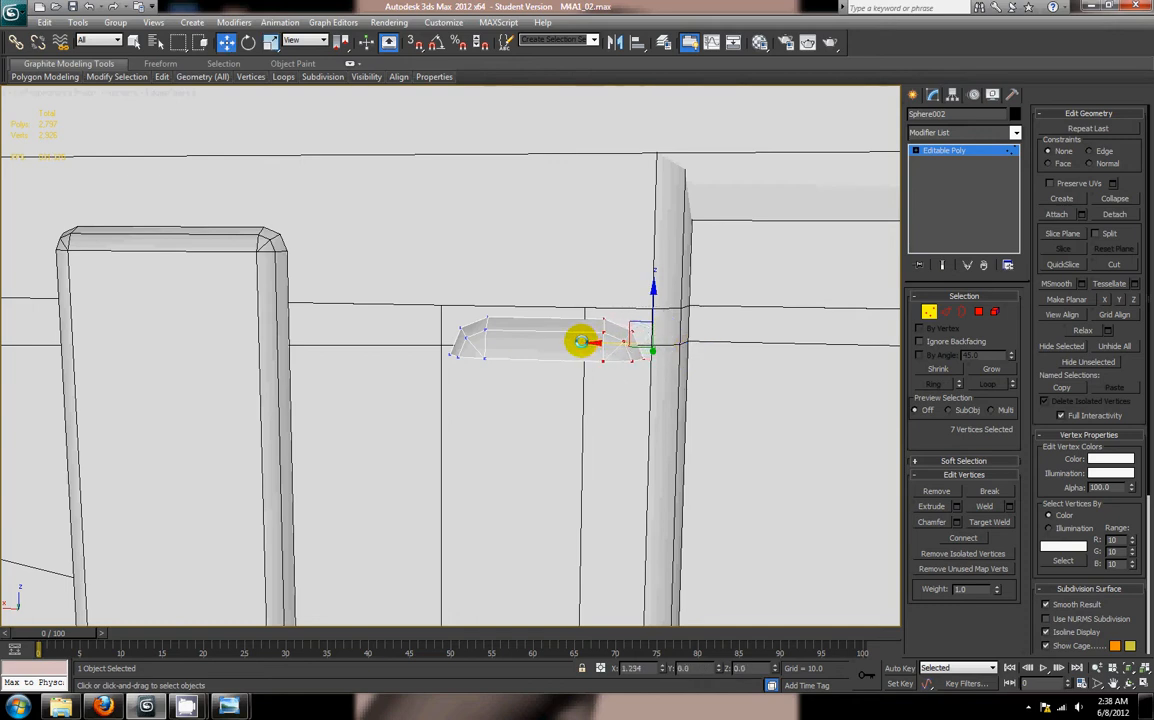
drag(426, 315, 500, 374)
drag(426, 337, 412, 340)
drag(505, 283, 747, 412)
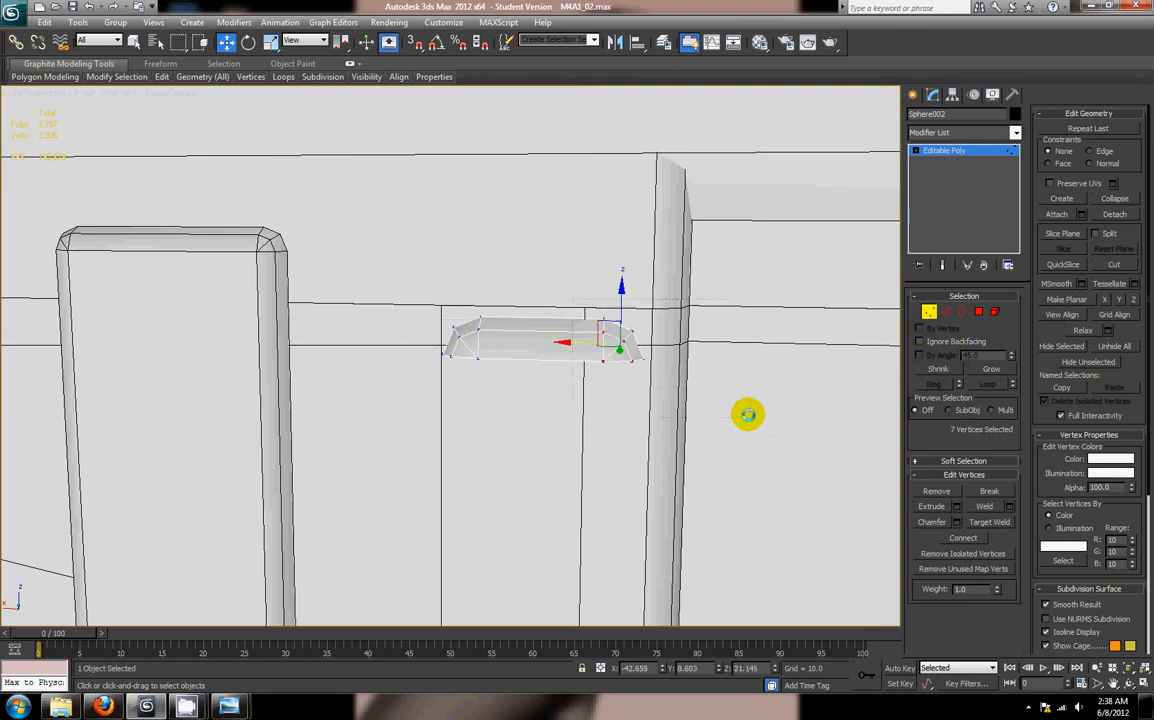
drag(588, 346, 585, 346)
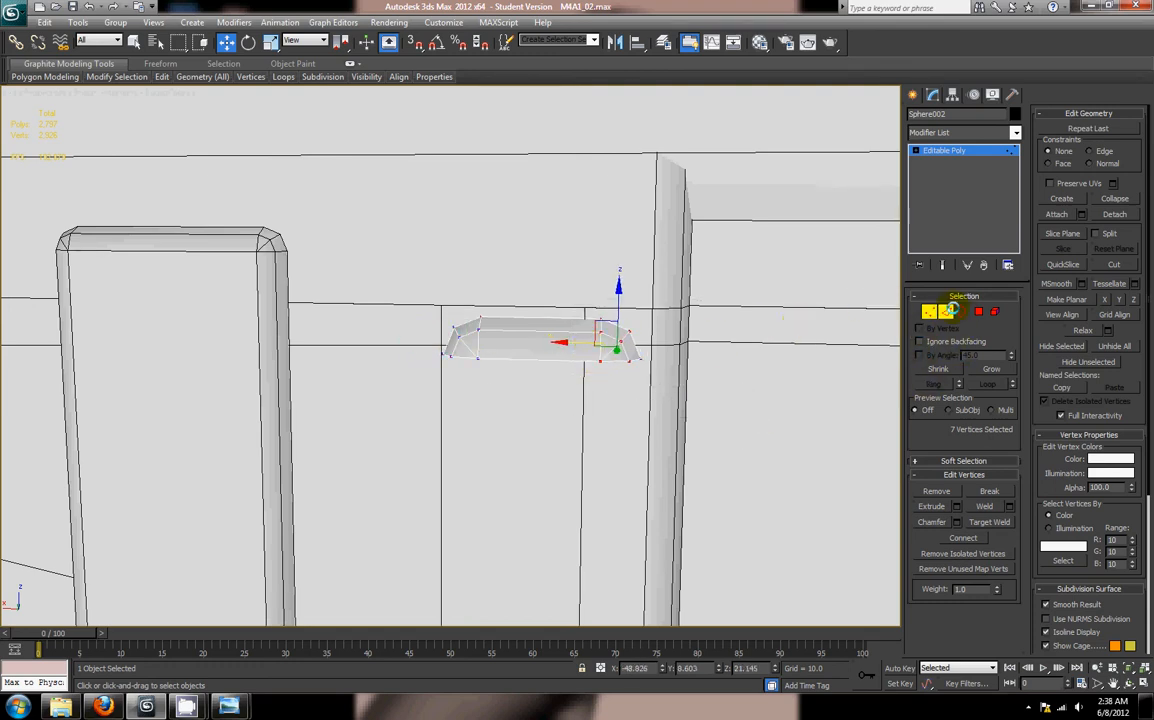
Step: Connect the ring of lengthwise edges across the cap with 2 segments and a pinch of 25
click(950, 311)
click(543, 330)
click(936, 386)
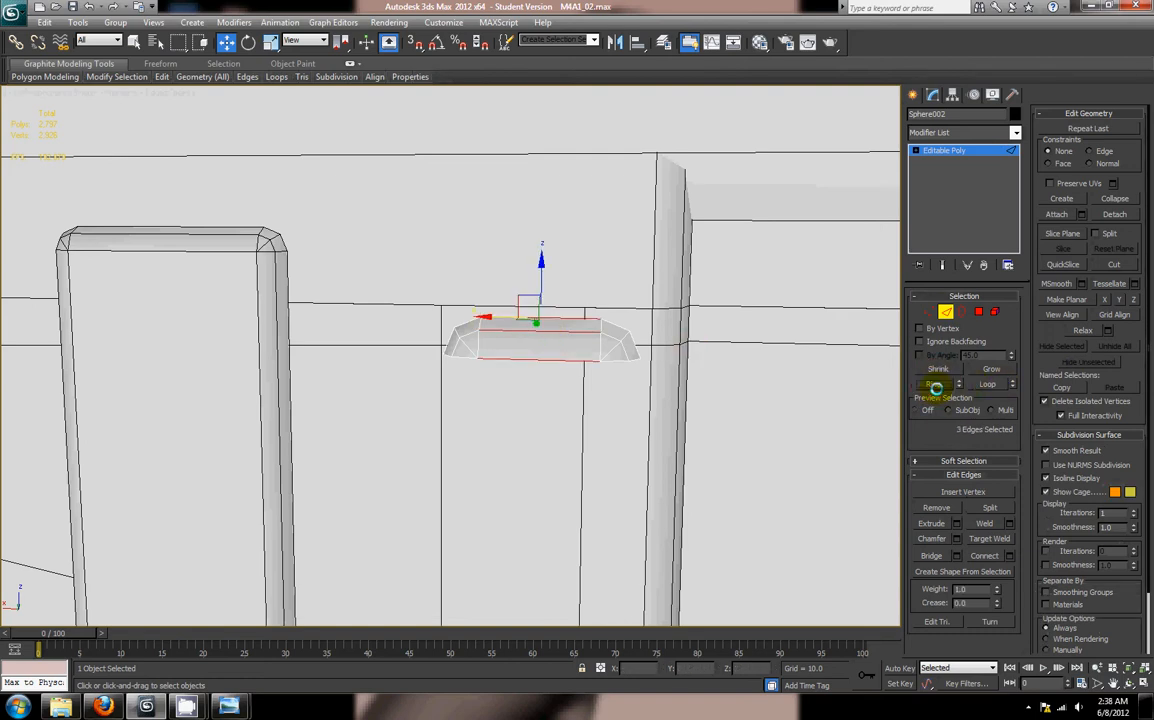
click(1008, 556)
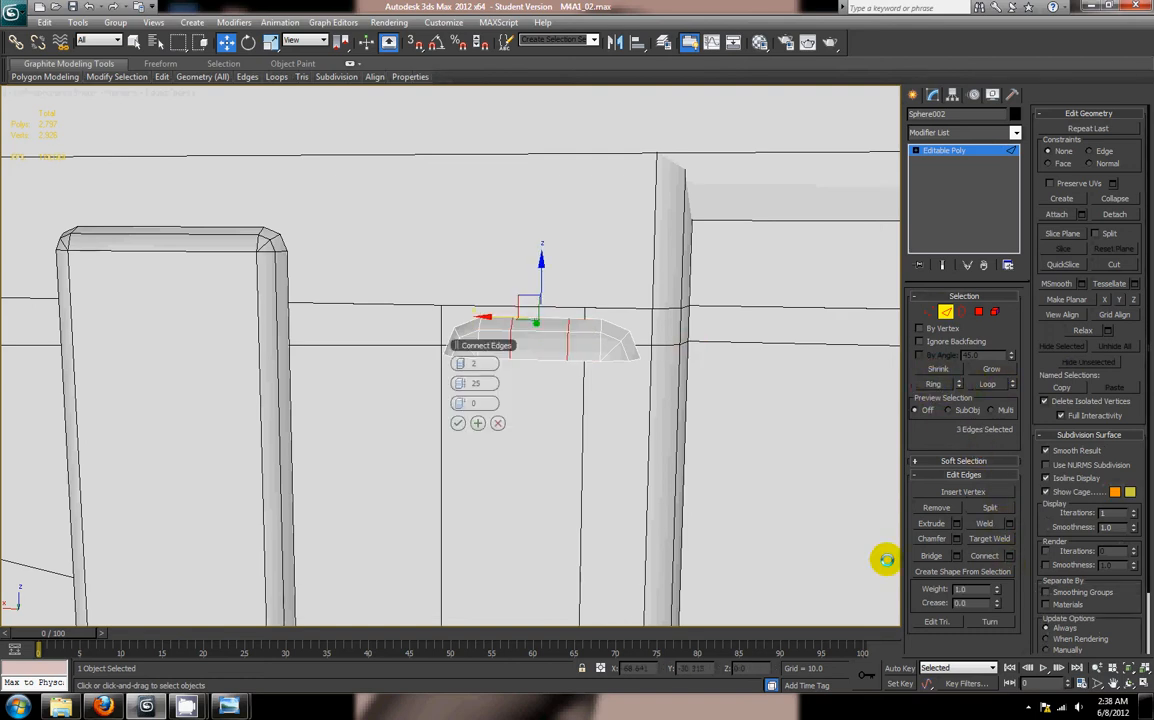
click(458, 423)
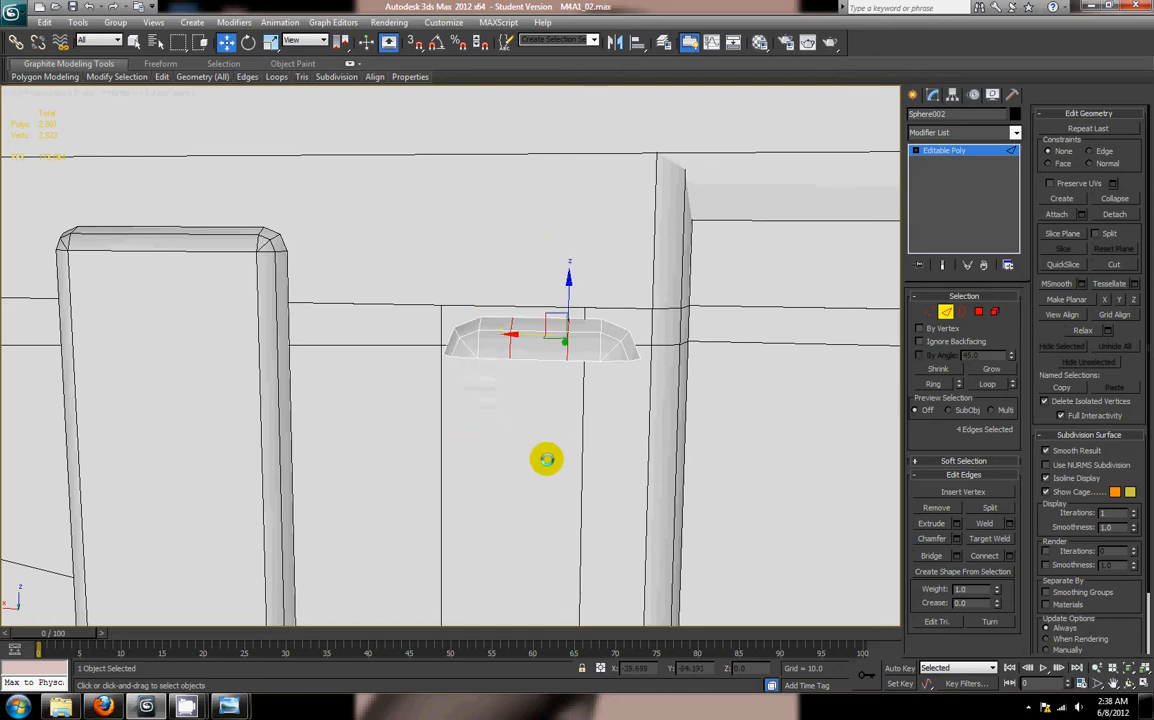
Step: Delete the middle section between the two connecting loops, splitting the cap into two end pieces, and leave edge editing
click(547, 332)
click(937, 384)
key(Delete)
alt+middle_drag(613, 407, 739, 368)
click(947, 310)
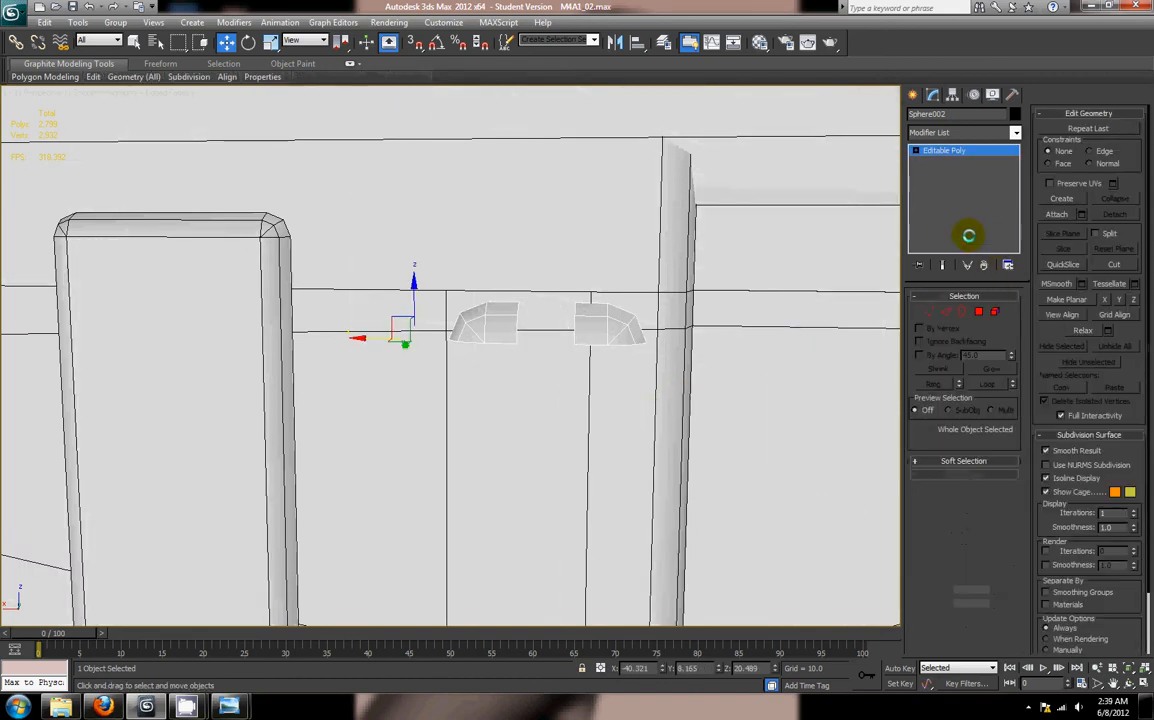
Step: Mirror both pieces with a Symmetry modifier on Y, Slice Along Mirror and Weld Seam off, and convert to Editable Poly
click(973, 131)
drag(1017, 134, 1008, 472)
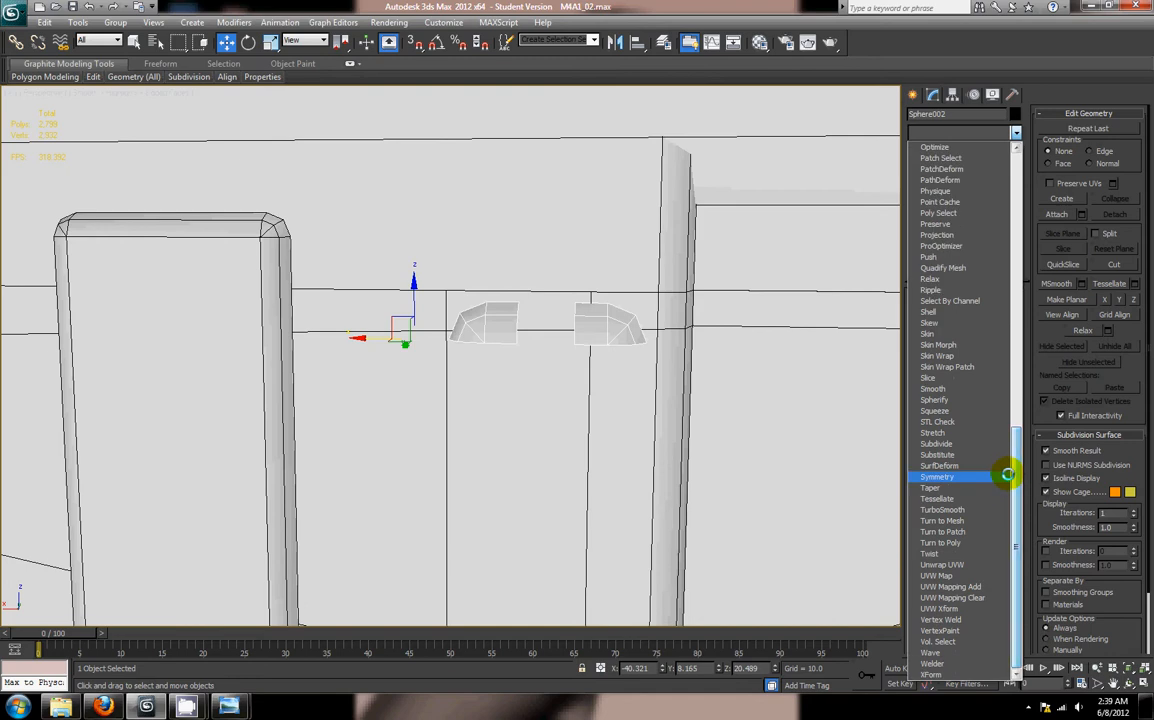
click(1005, 476)
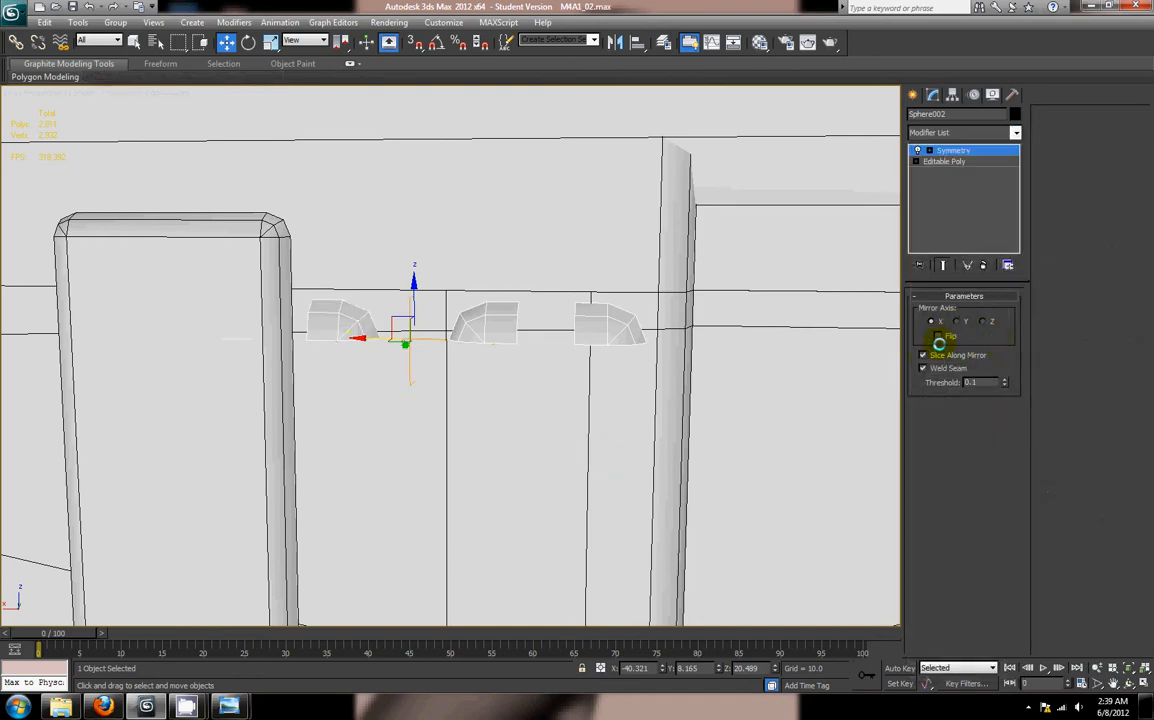
click(957, 321)
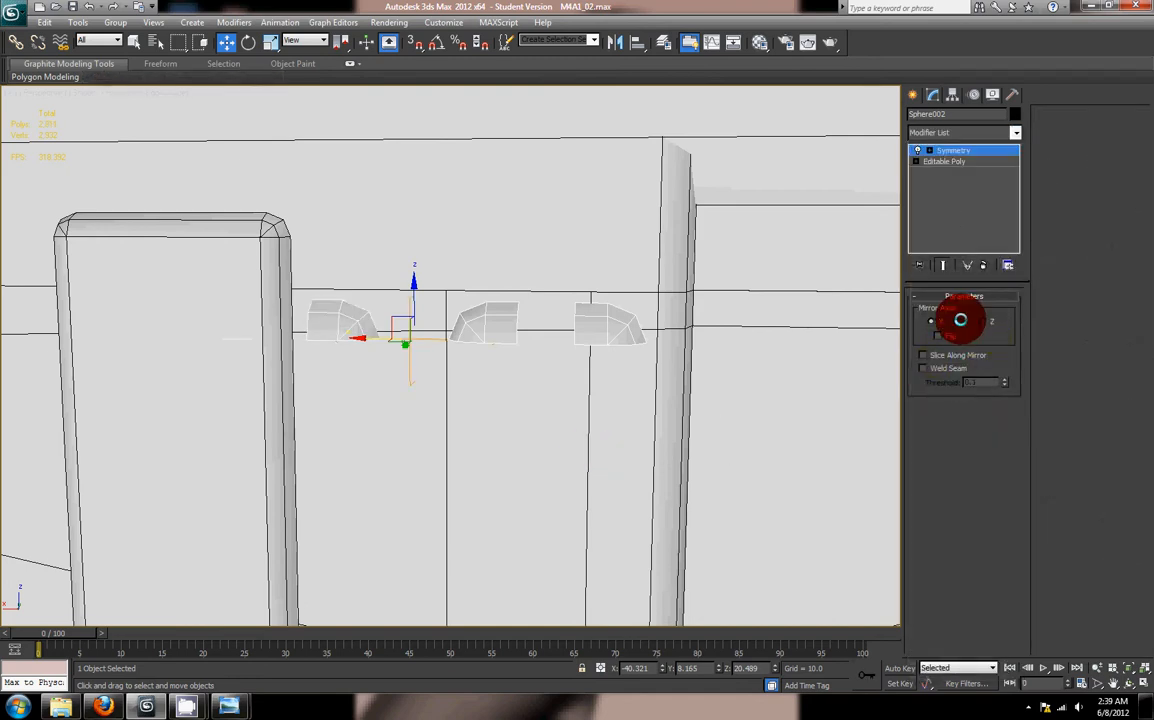
alt+middle_drag(677, 386, 703, 361)
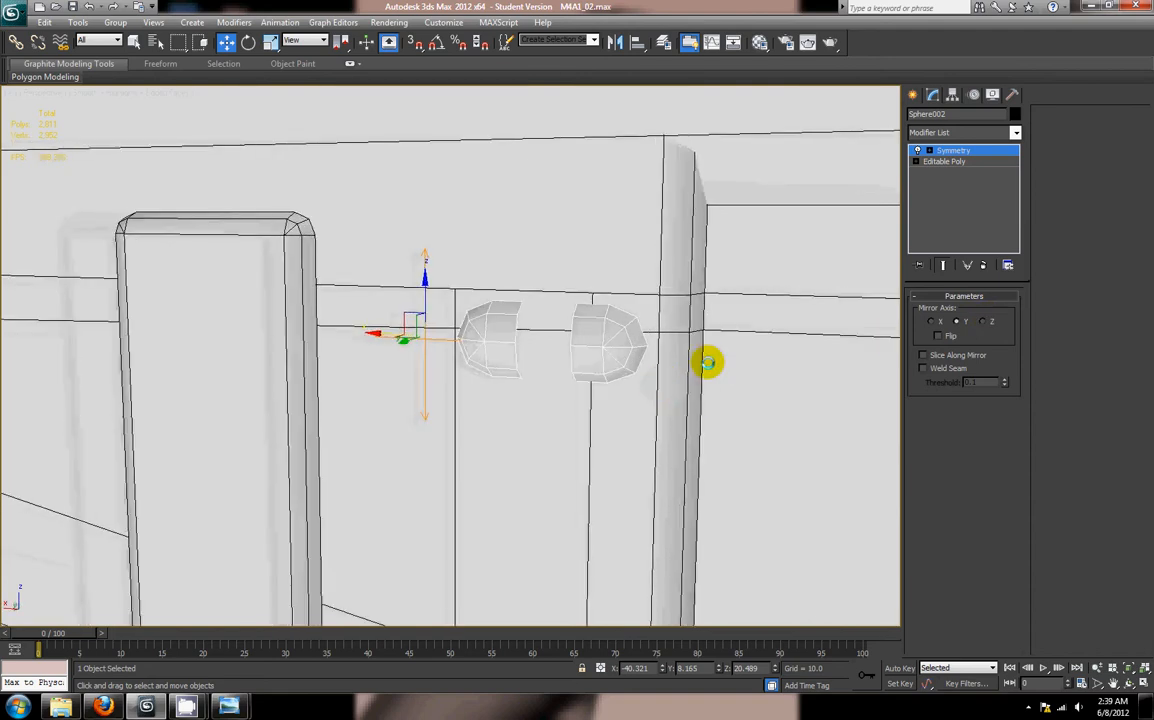
right_click(606, 360)
mouse_move(675, 496)
click(756, 505)
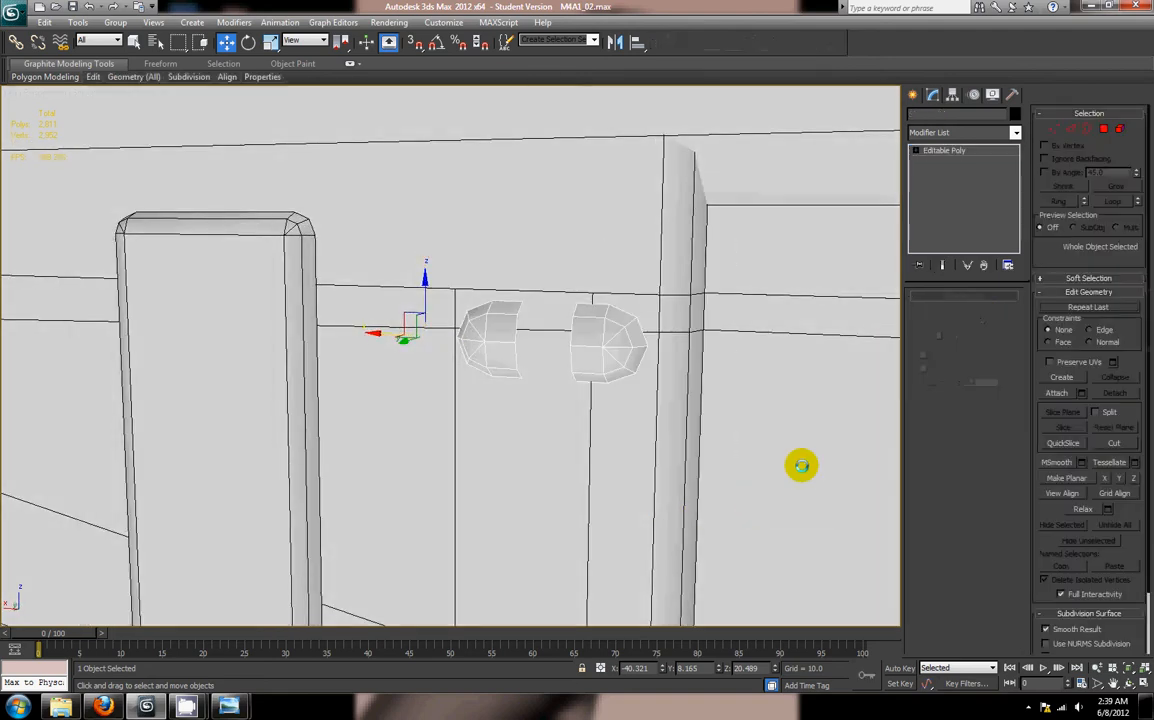
Step: Move both mirrored lower elements down about 1.03 units to open a gap below the upper pieces
click(994, 311)
click(580, 360)
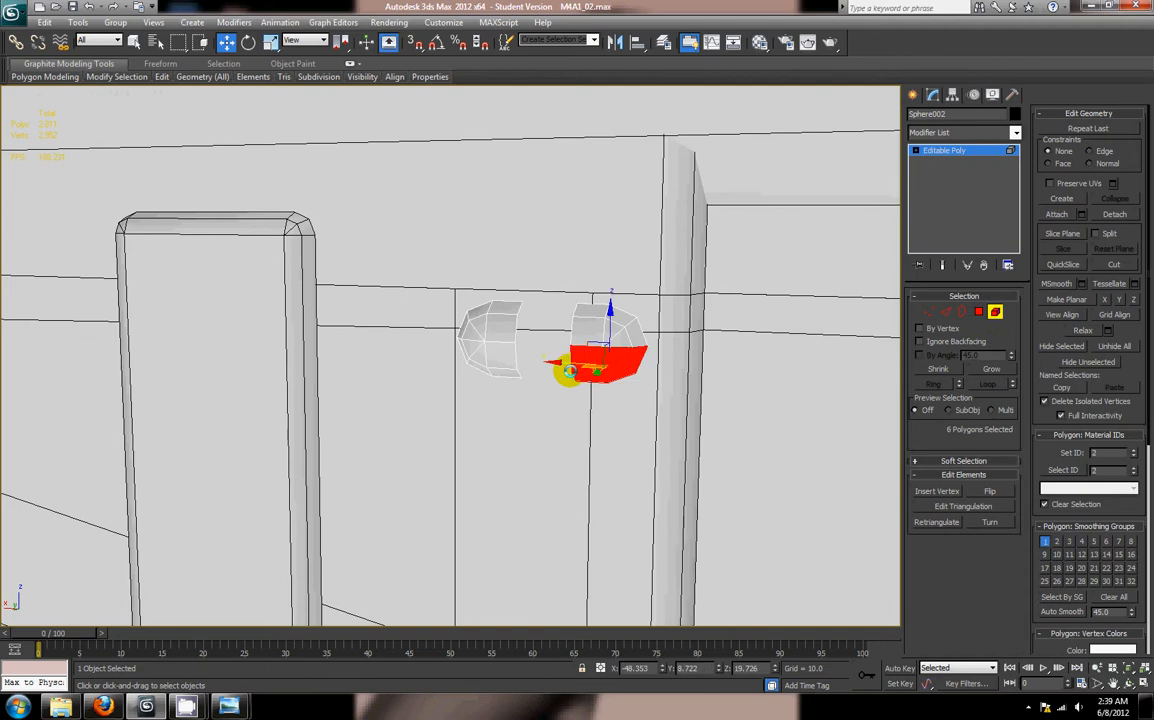
ctrl+click(484, 360)
drag(479, 320, 478, 347)
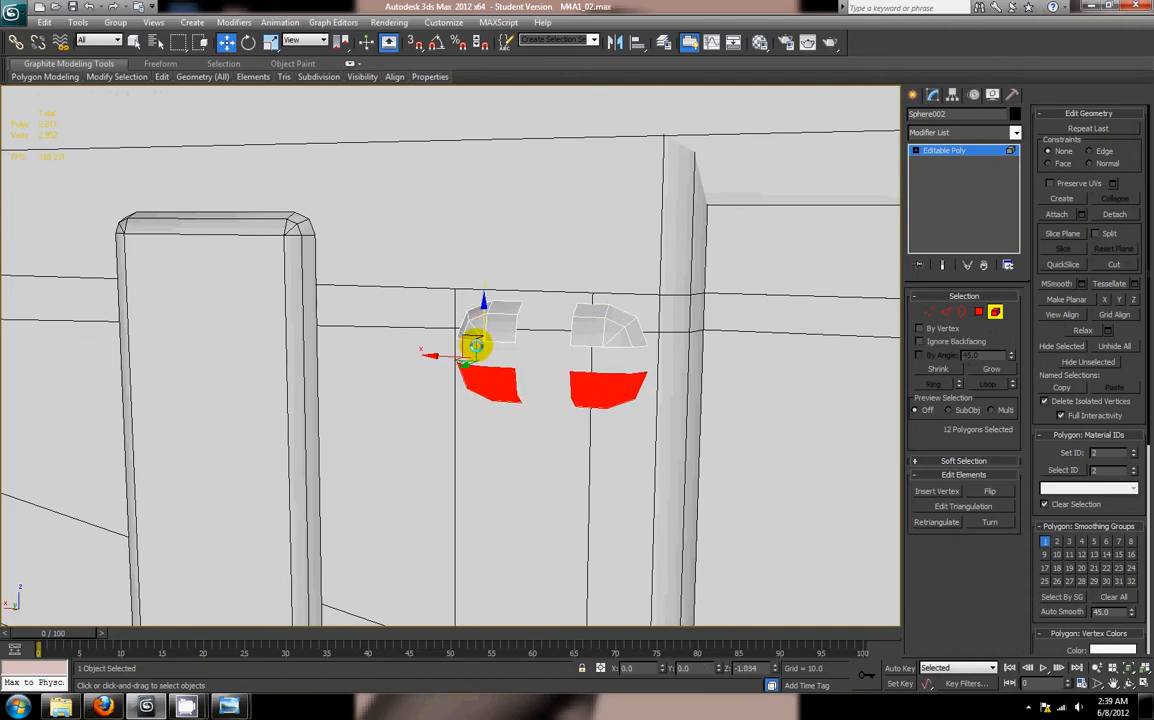
Step: Bridge the facing open edges between the upper and lower pieces of the front bump
click(946, 311)
scroll(538, 398, up, 5)
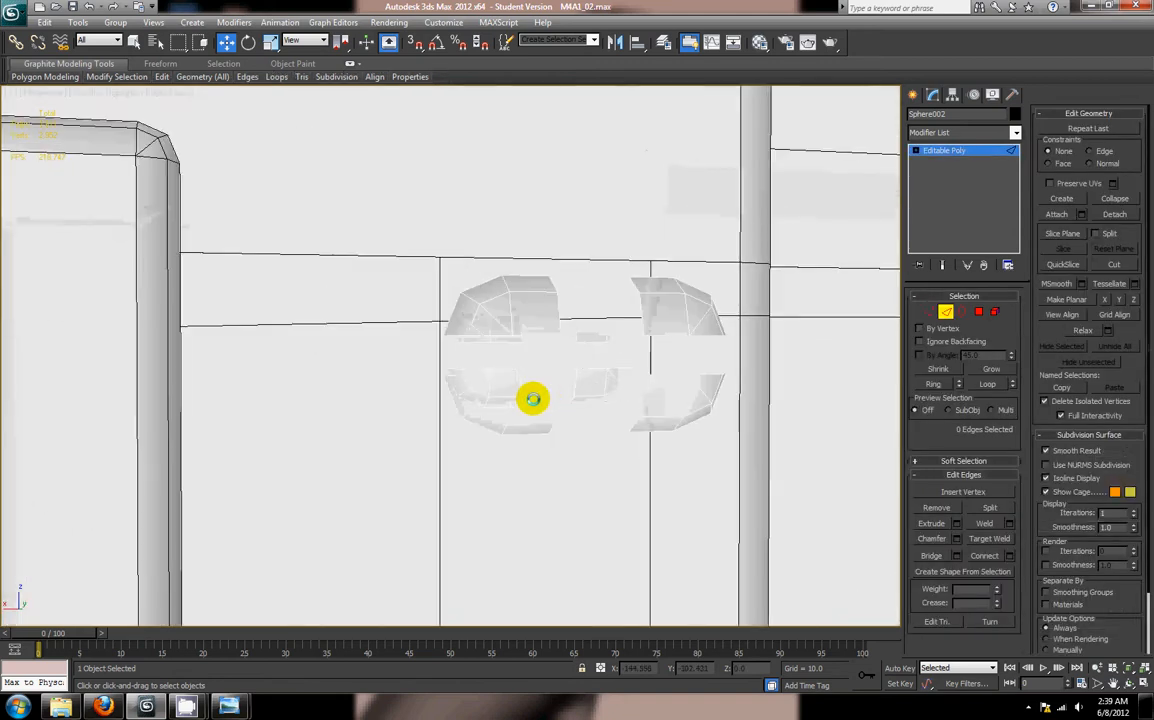
click(455, 328)
ctrl+click(458, 371)
ctrl+click(491, 348)
ctrl+click(496, 337)
ctrl+click(533, 337)
ctrl+click(534, 376)
ctrl+click(665, 377)
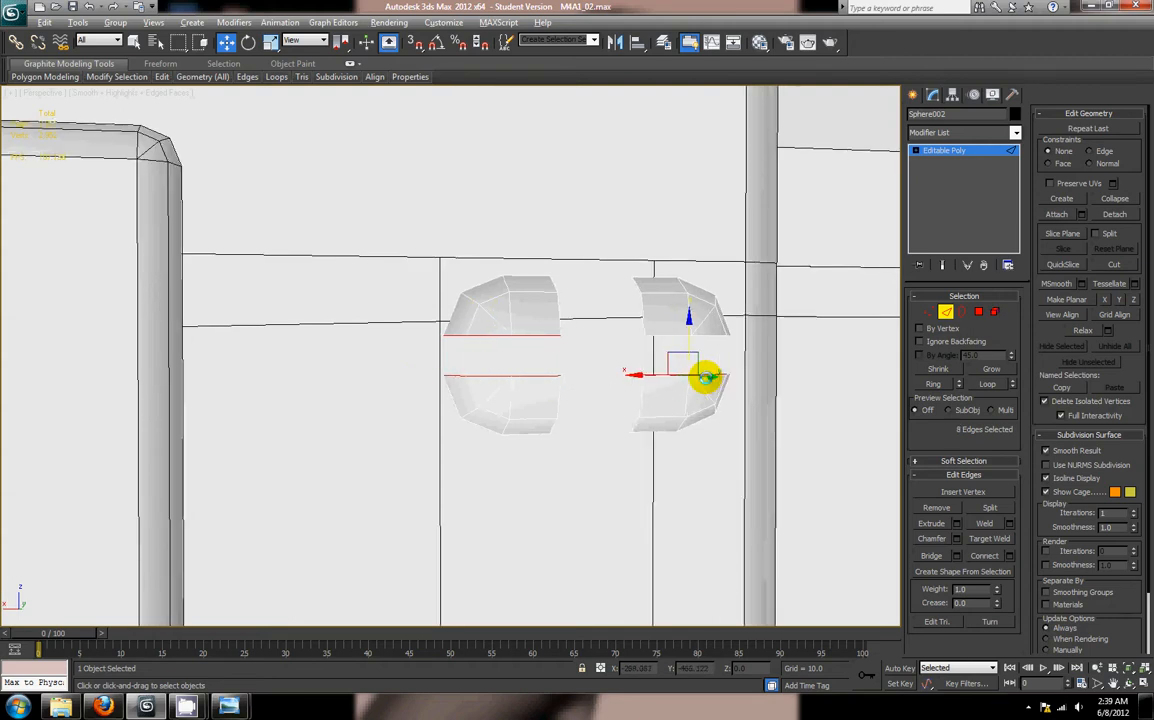
alt+middle_drag(700, 379, 691, 402)
ctrl+click(688, 414)
ctrl+click(656, 365)
ctrl+click(619, 355)
alt+drag(597, 320, 918, 562)
click(931, 558)
Step: Bridge the facing open edges between the upper and lower pieces of the rear bump
alt+middle_drag(654, 482, 703, 395)
click(698, 390)
ctrl+click(744, 391)
ctrl+click(768, 393)
ctrl+click(744, 348)
ctrl+click(683, 345)
click(933, 556)
Step: Extend the middle inner edge of both bumps toward the receiver and set the four new vertices' Y position to 8.165
alt+middle_drag(798, 497, 724, 404)
scroll(745, 470, up, 3)
click(728, 402)
alt+middle_drag(713, 425, 632, 485)
alt+middle_drag(556, 494, 774, 452)
click(774, 452)
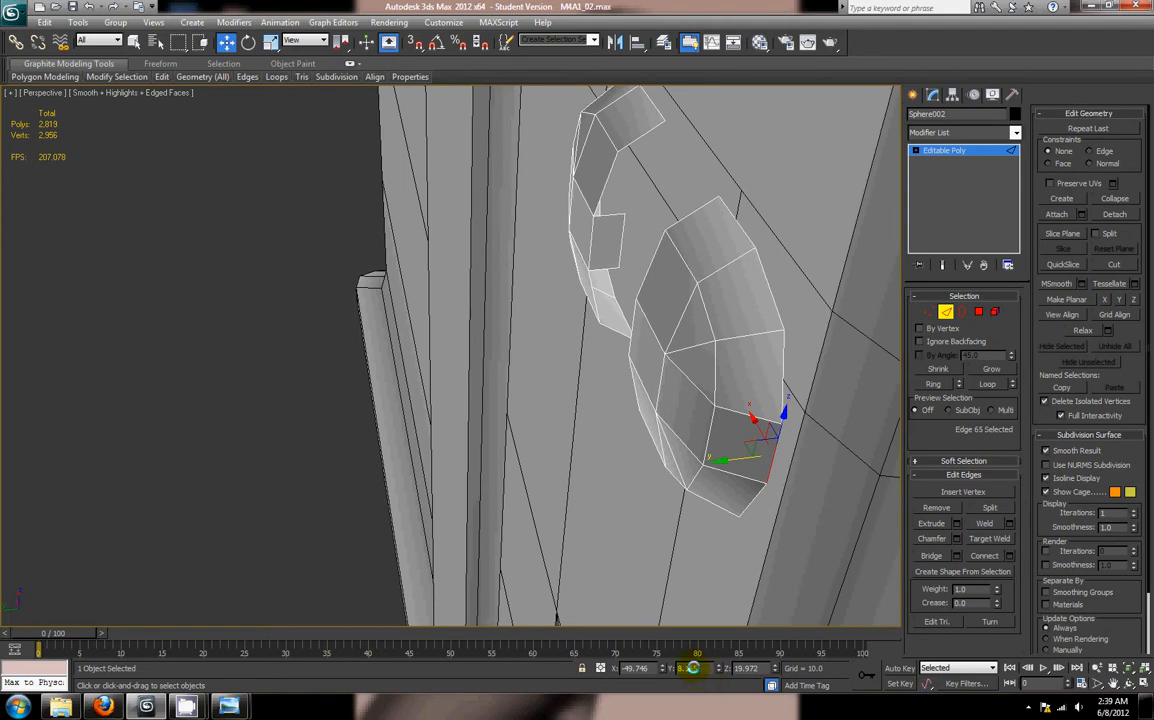
click(650, 668)
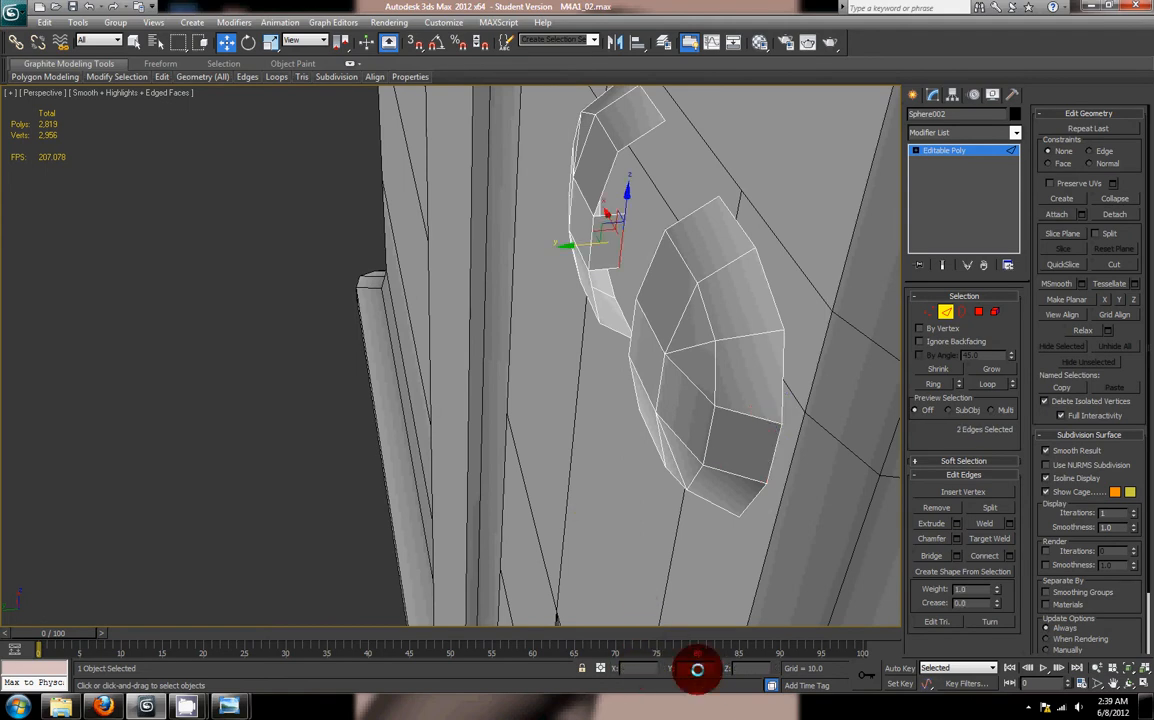
right_click(605, 545)
click(575, 475)
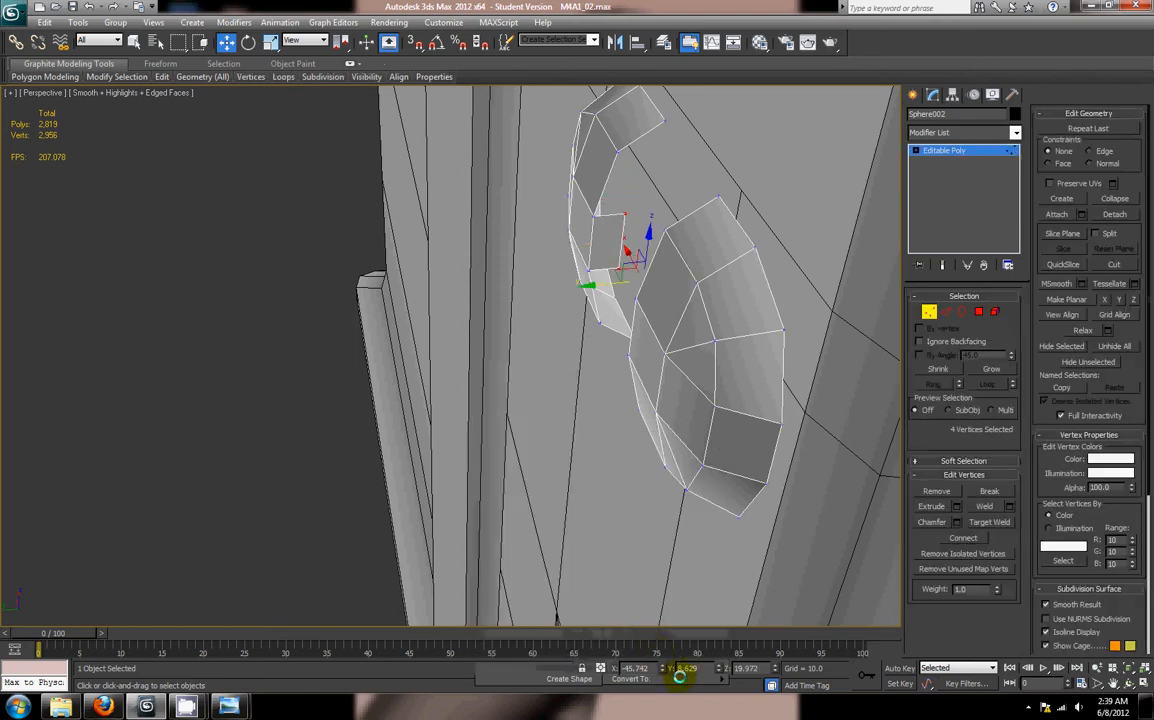
alt+middle_drag(598, 460, 860, 366)
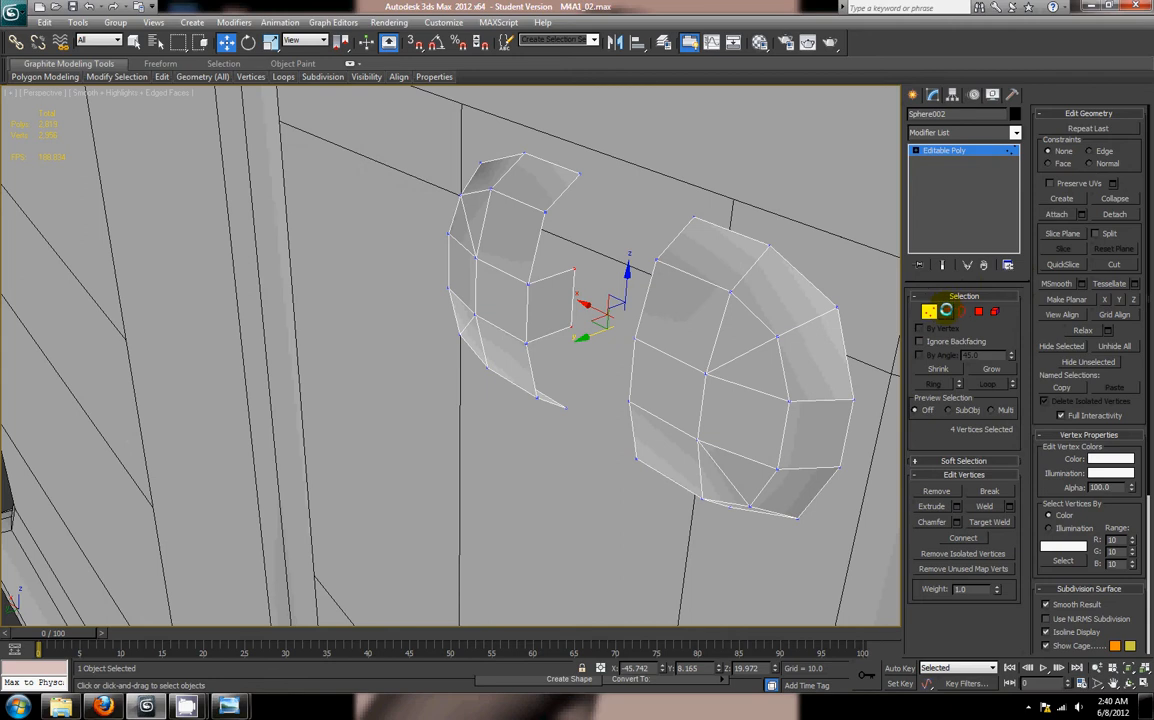
Step: Close the front bump's inner side by bridging its middle wall polygon to the upper and lower open edges
click(945, 311)
click(561, 195)
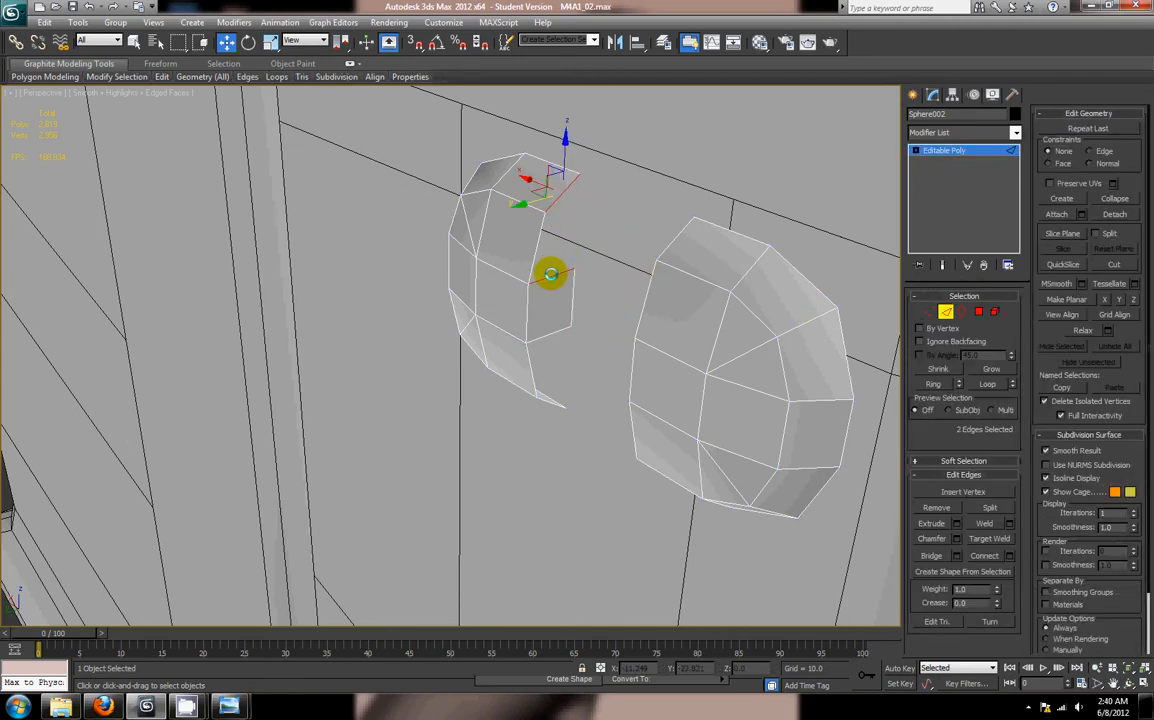
click(923, 553)
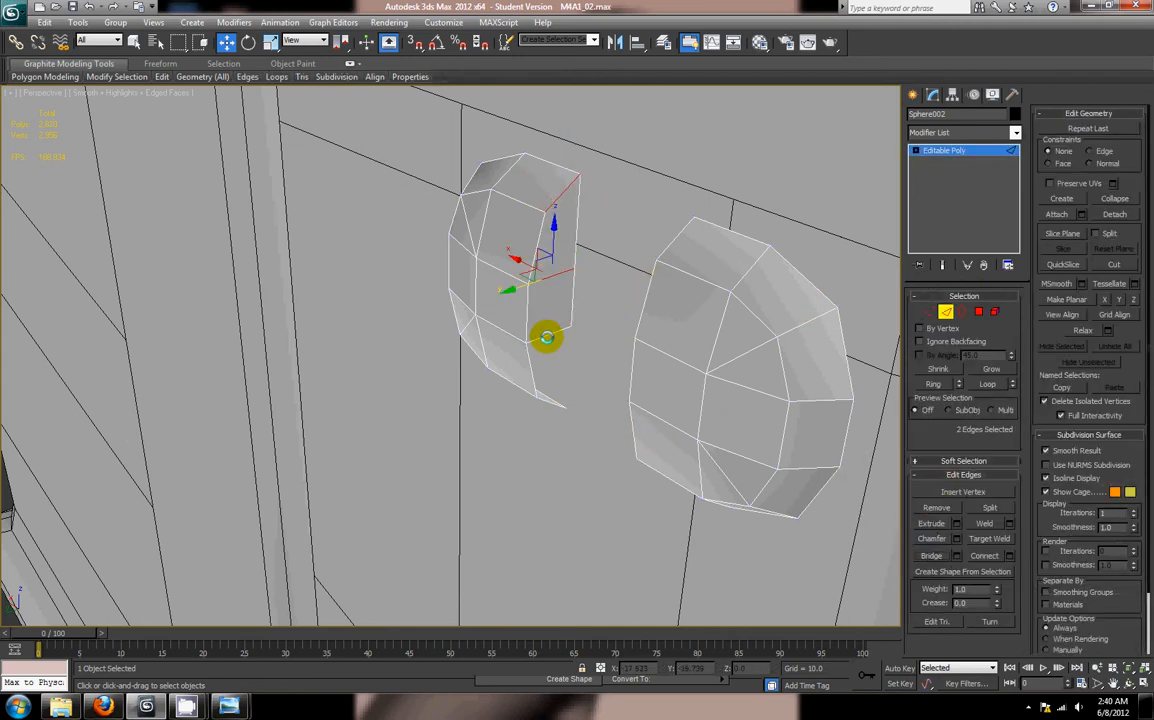
click(550, 403)
alt+middle_drag(532, 408, 562, 270)
Step: Close the rear bump's inner side by bridging its middle wall polygon to the upper and lower open edges
click(567, 285)
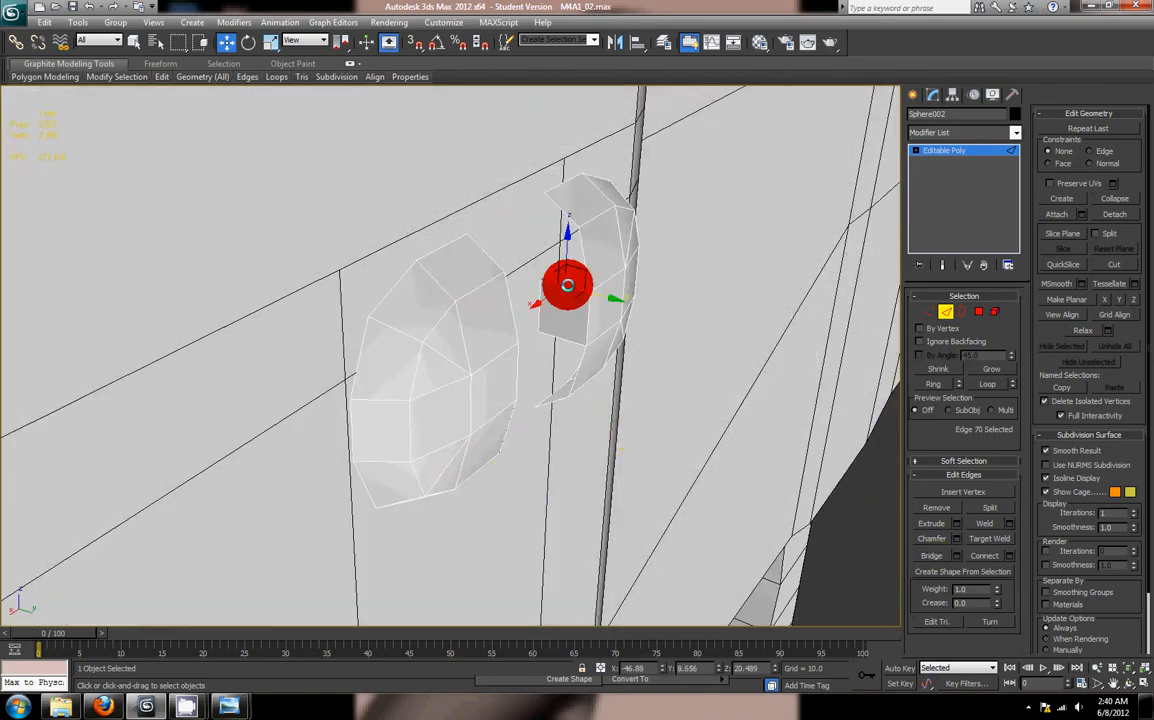
ctrl+click(556, 211)
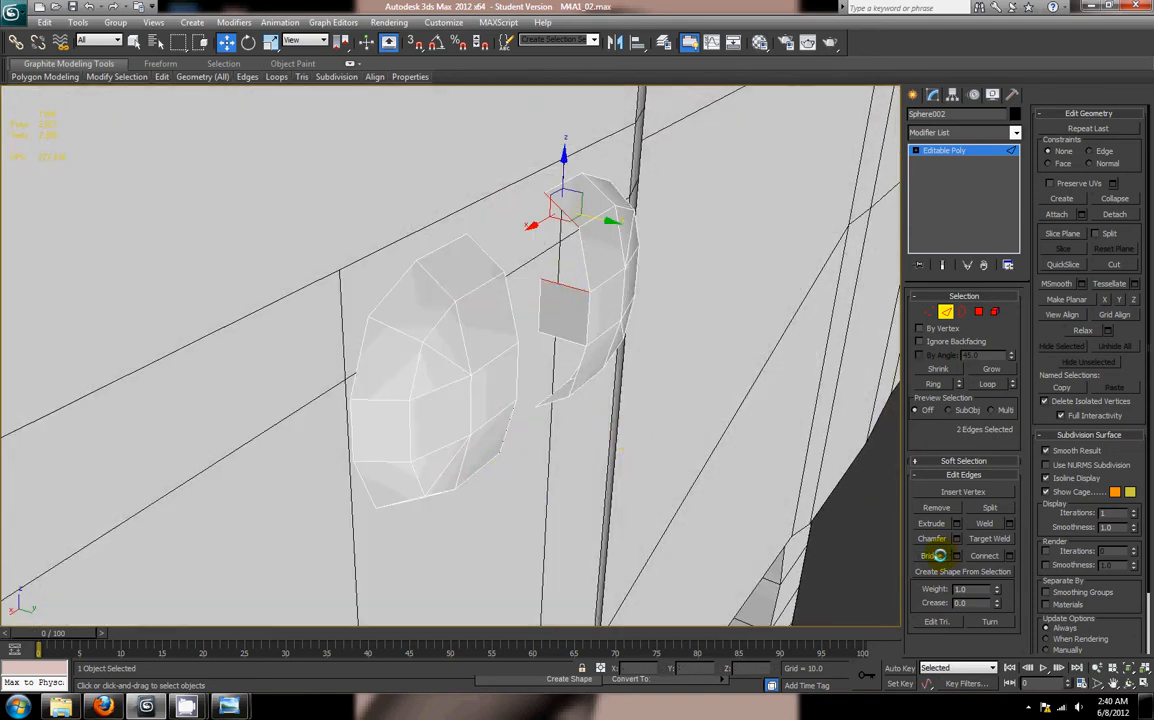
click(935, 555)
click(563, 340)
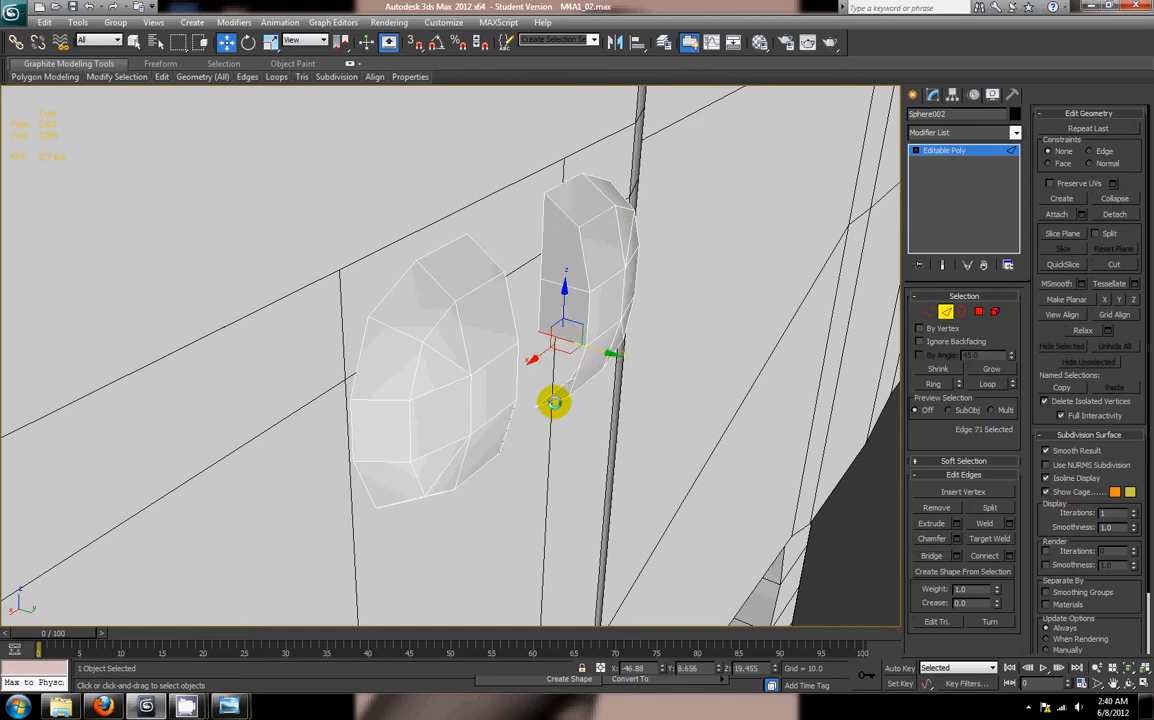
ctrl+click(554, 402)
click(927, 557)
Step: Select both complete bump elements and assign them to smoothing group 1
alt+middle_drag(666, 432, 601, 415)
click(989, 313)
click(631, 296)
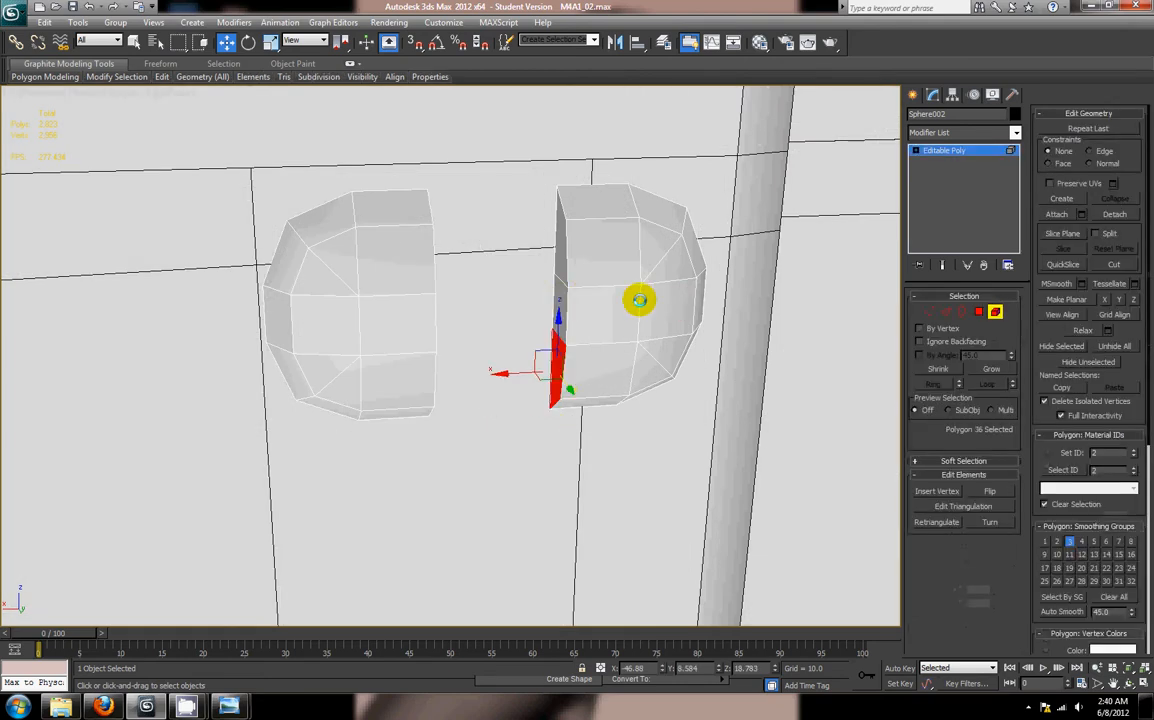
ctrl+click(309, 299)
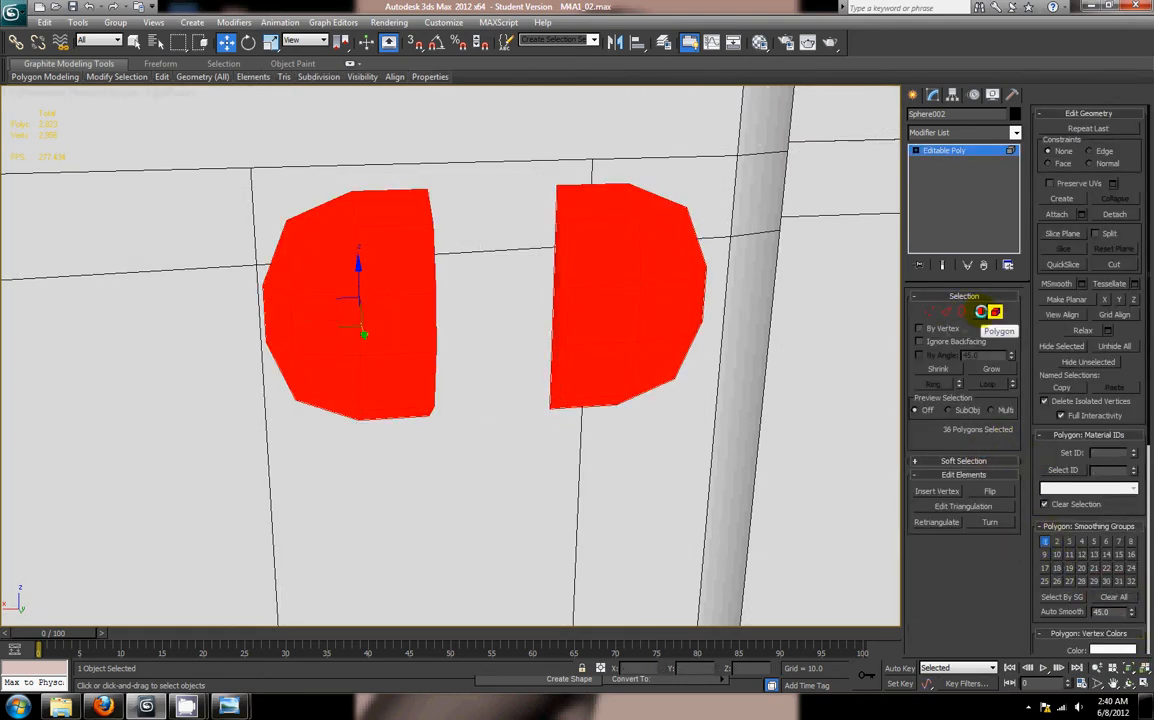
Step: Move the flat outer middle polygon of each bump from smoothing group 1 to group 2
click(994, 312)
click(405, 322)
ctrl+click(624, 312)
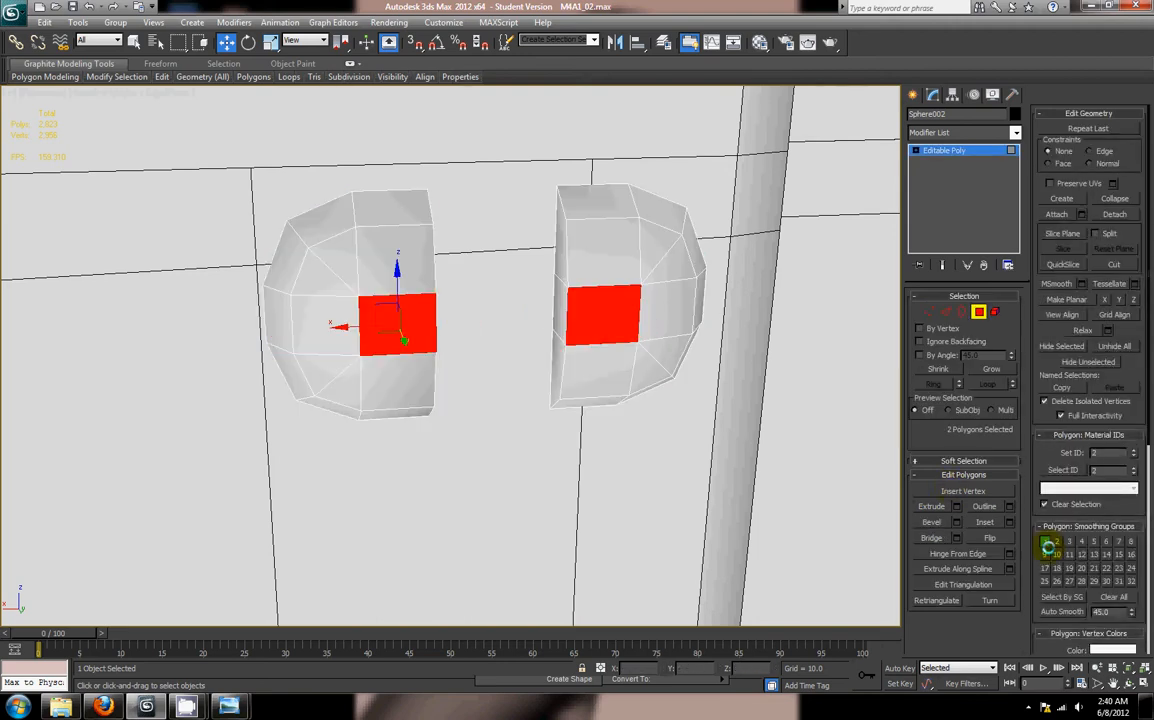
alt+middle_drag(715, 505, 685, 447)
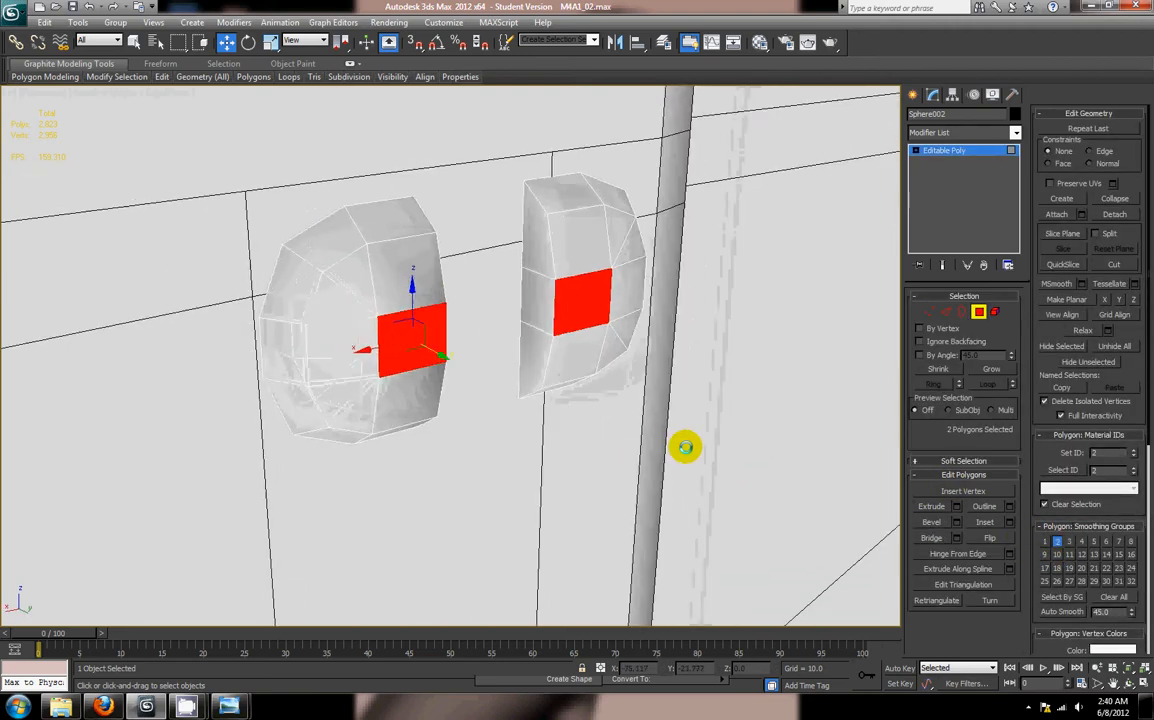
Step: Move the six inner wall polygons of both bumps from smoothing group 1 to group 3
click(540, 262)
ctrl+click(538, 292)
ctrl+click(536, 337)
alt+middle_drag(552, 350, 410, 329)
ctrl+click(453, 243)
ctrl+click(460, 280)
ctrl+click(464, 314)
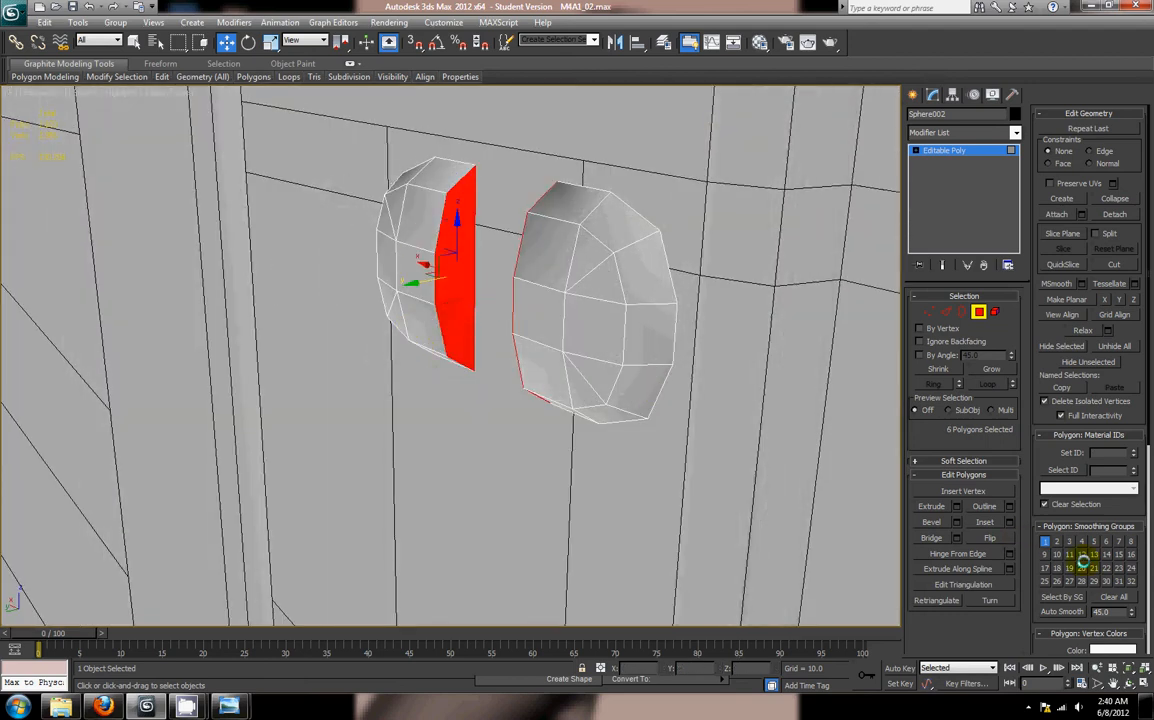
click(1057, 540)
alt+middle_drag(603, 529, 672, 523)
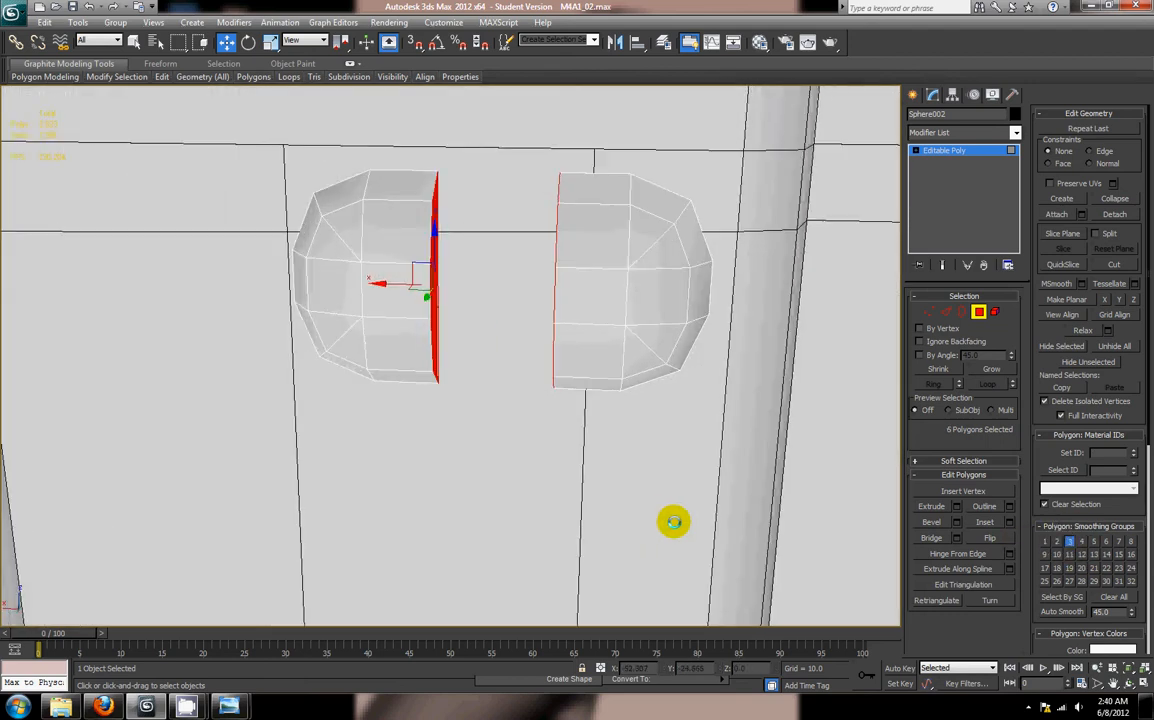
Step: Deselect the bumps and examine the shading of the receiver side with edged faces on and off
scroll(664, 525, down, 2)
scroll(728, 392, down, 5)
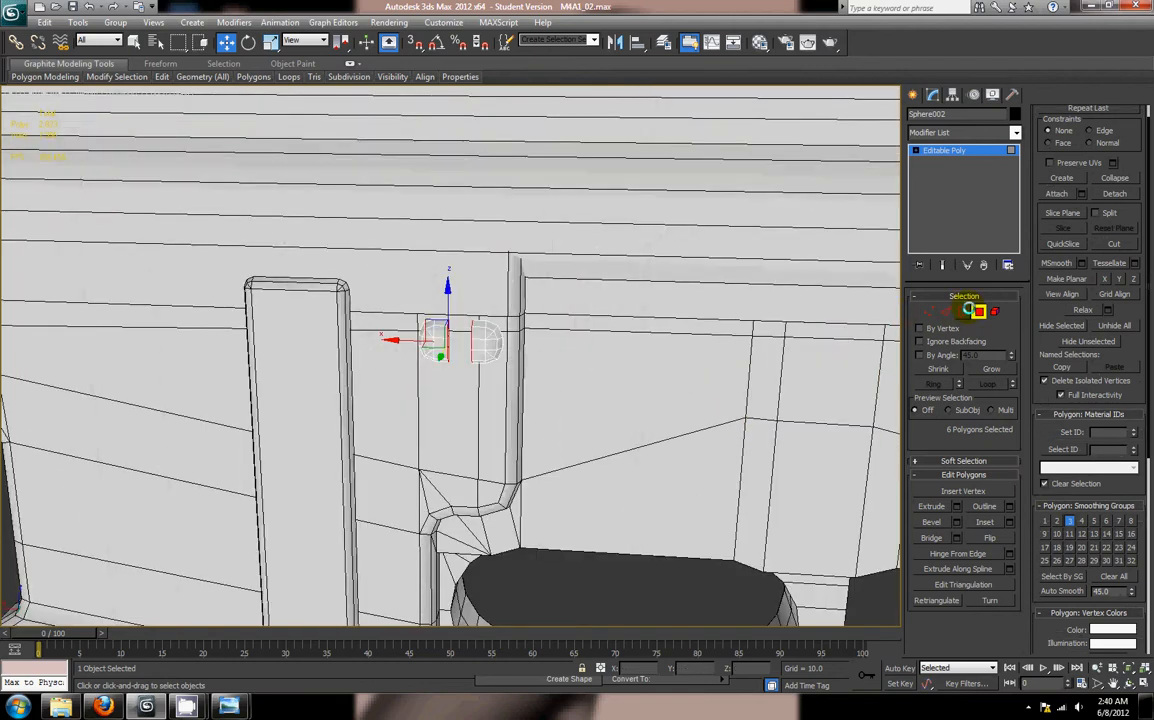
click(977, 311)
click(669, 572)
key(F4)
alt+middle_drag(578, 551, 572, 480)
scroll(582, 502, up, 8)
key(F4)
scroll(530, 392, down, 7)
scroll(545, 460, up, 2)
key(F4)
alt+middle_drag(535, 496, 518, 458)
scroll(600, 520, up, 8)
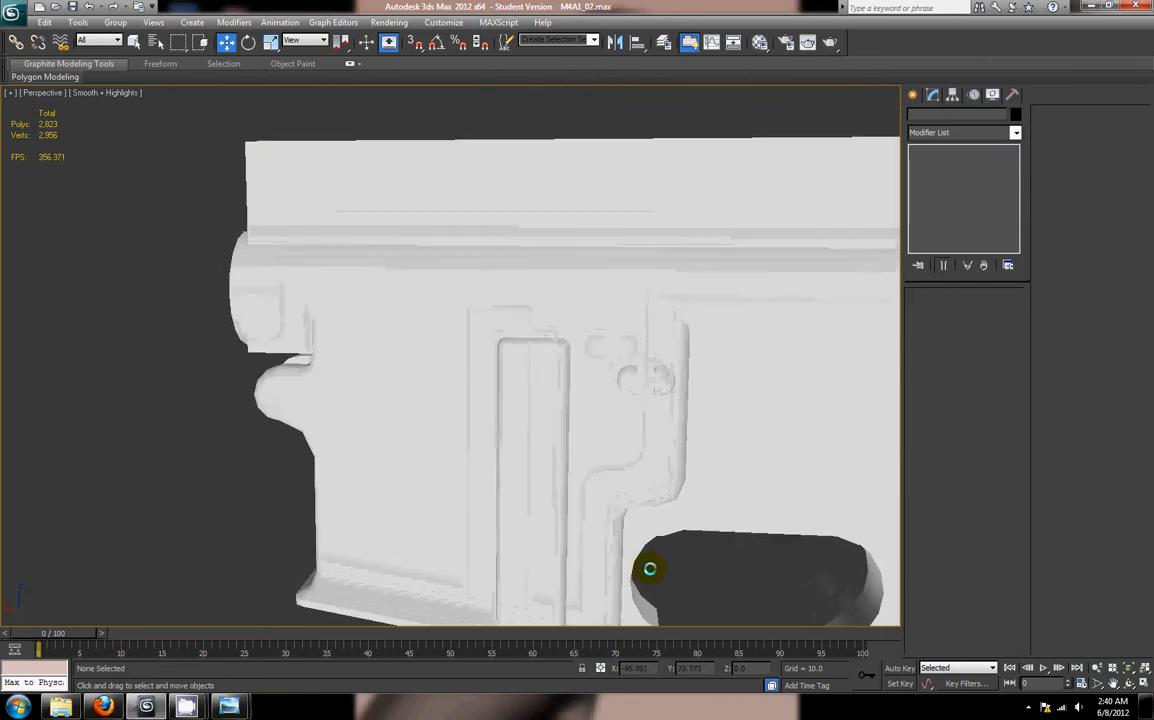
Step: Clone the long raised rib on the magazine well and place the copy up over the upper receiver
click(598, 365)
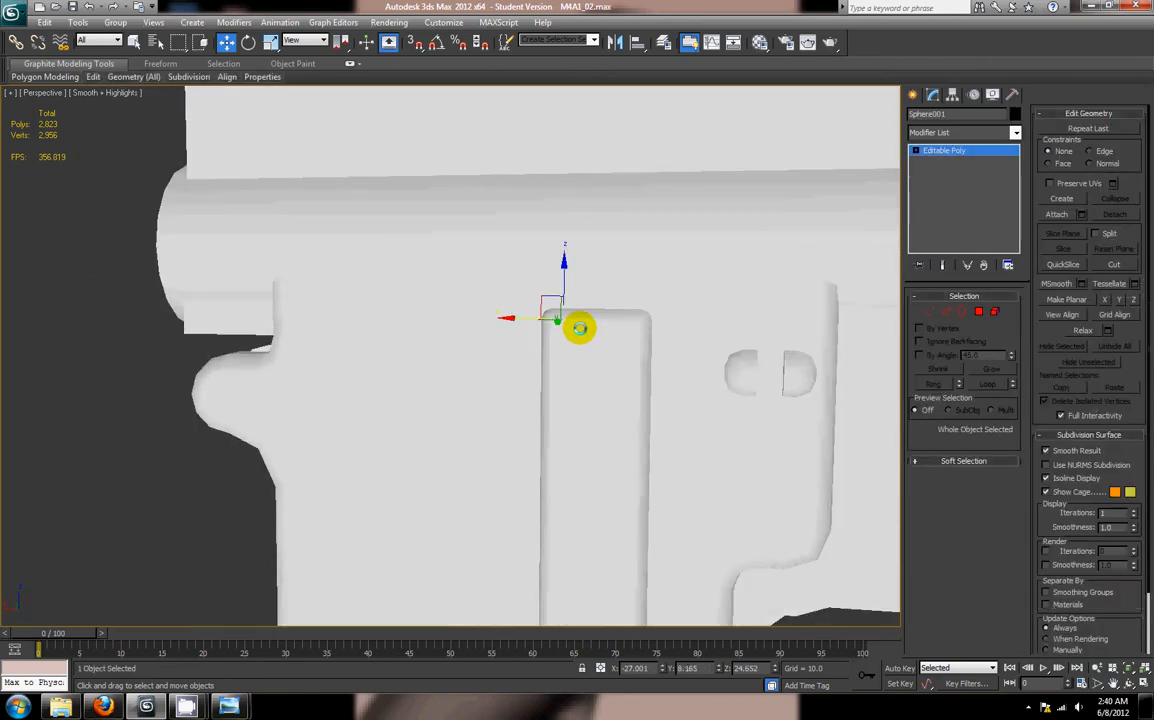
shift+drag(543, 301, 356, 118)
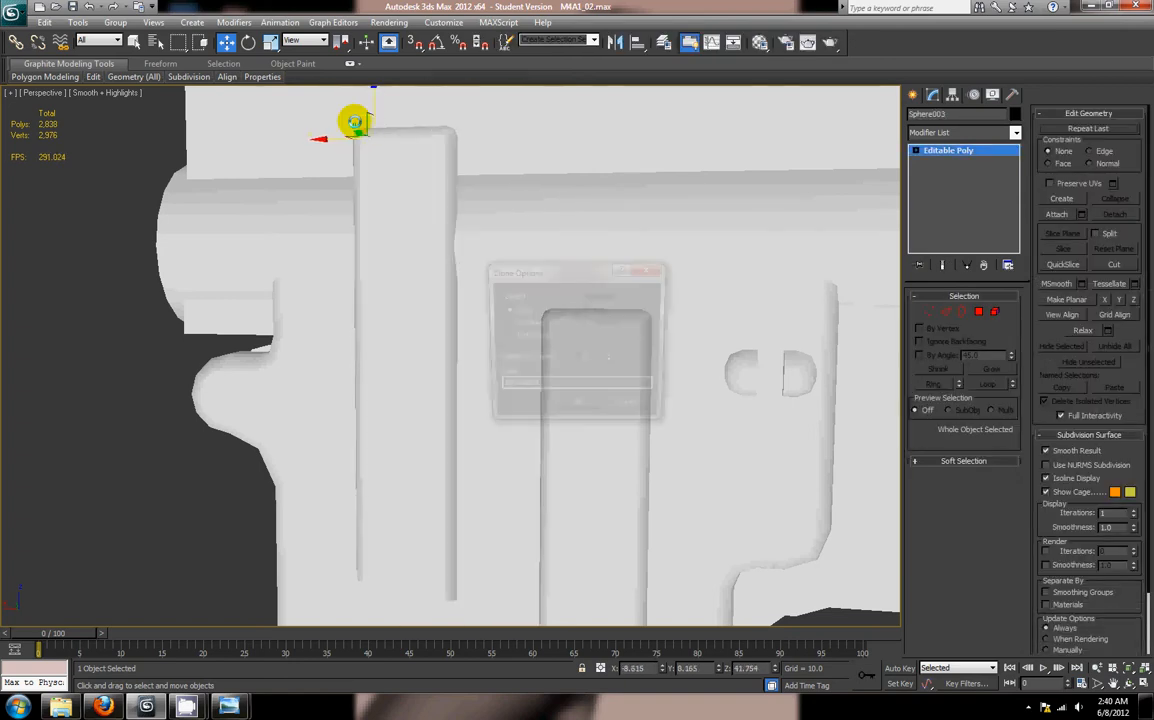
click(570, 409)
Step: Check the Y coordinate of a vertex on the upper receiver's side and set the cloned rib's Y position to 5.214
mouse_move(565, 410)
alt+middle_down()
mouse_move(536, 409)
mouse_move(515, 427)
mouse_move(536, 429)
mouse_move(469, 374)
mouse_move(477, 242)
alt+middle_up()
key(F4)
click(502, 234)
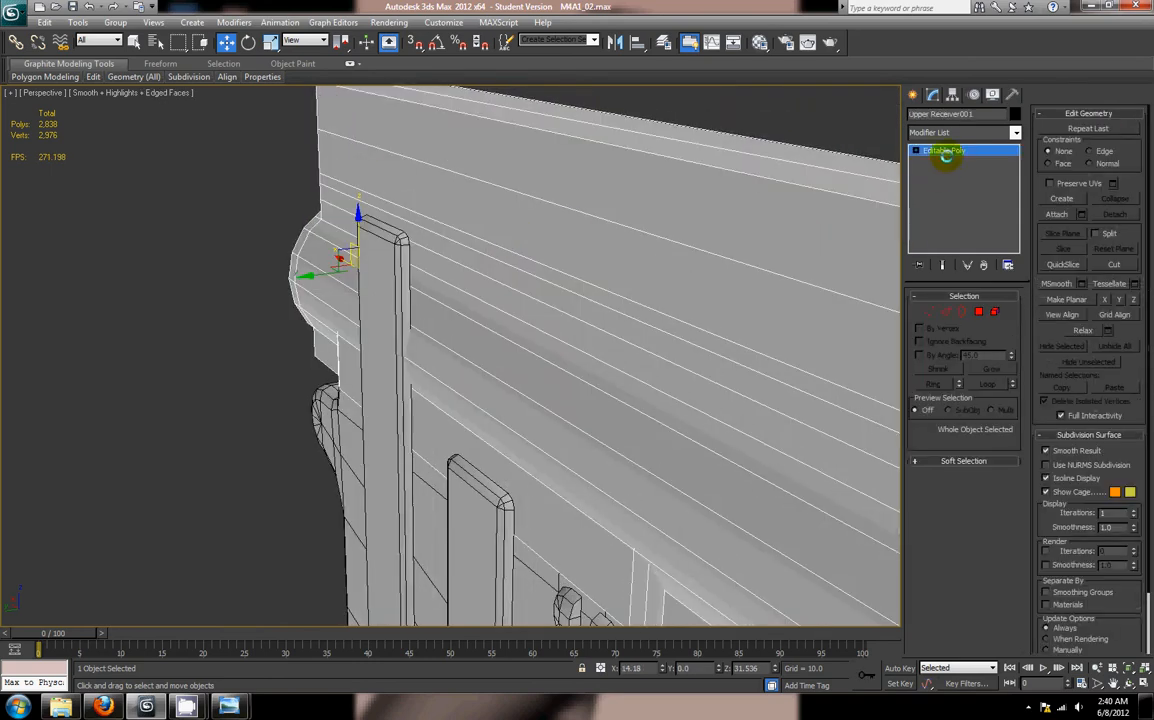
click(929, 310)
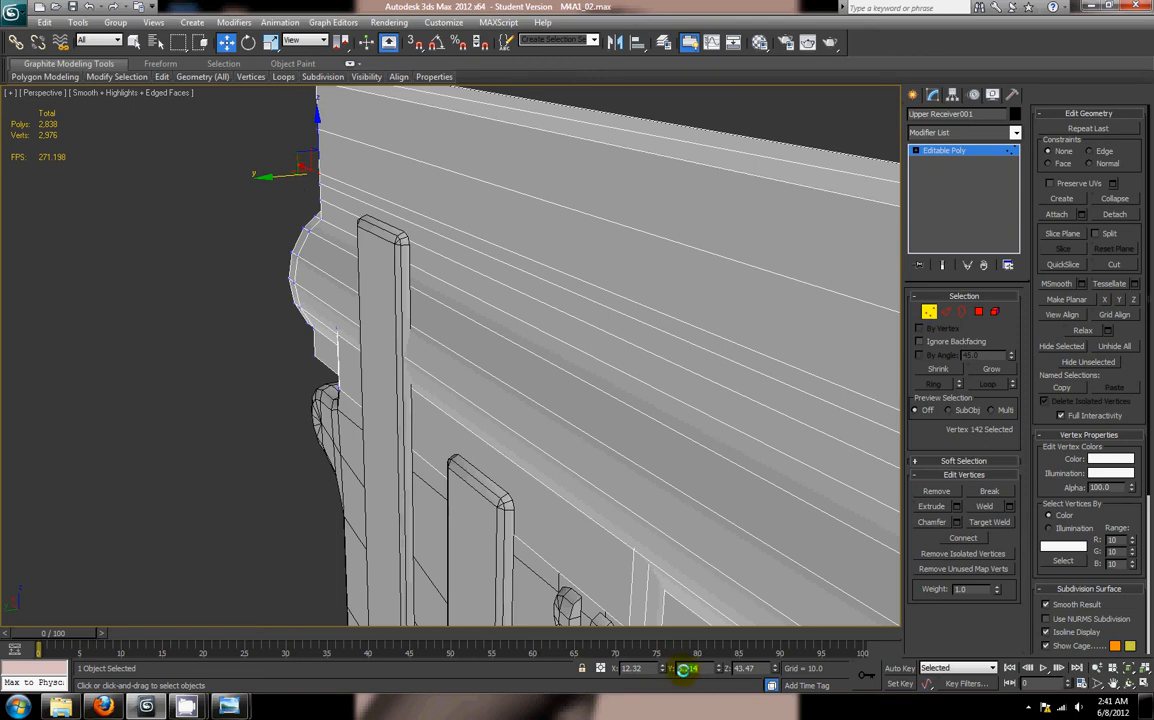
click(929, 310)
click(376, 278)
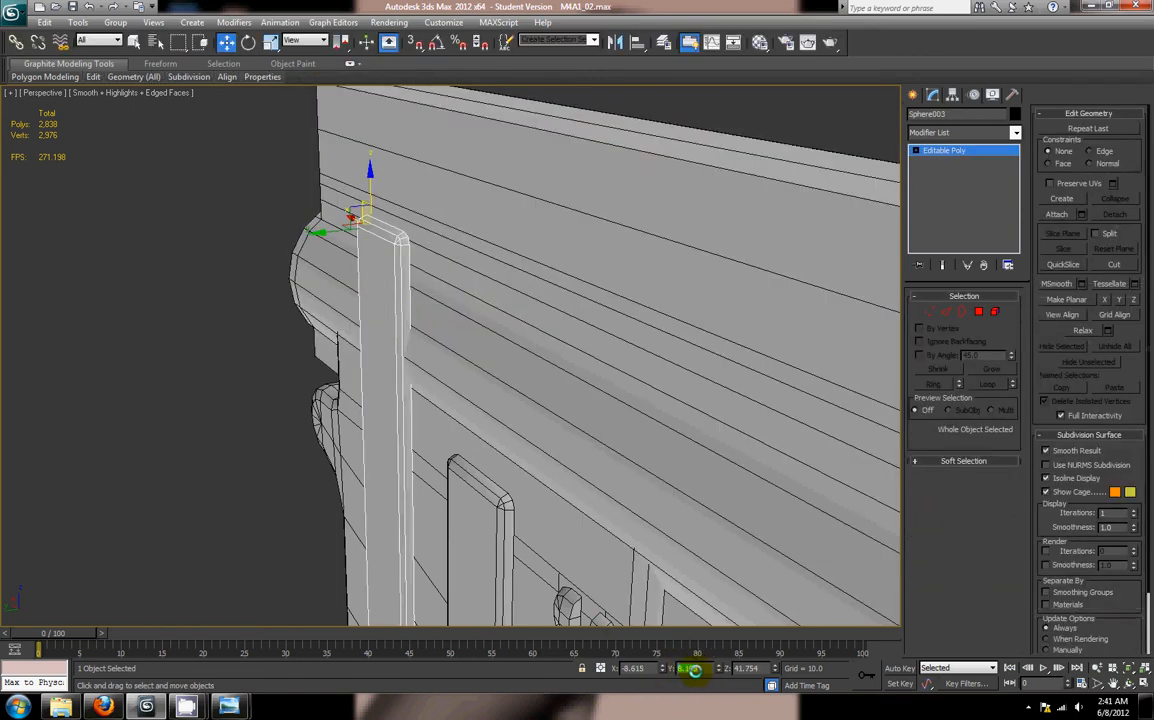
key(Return)
alt+middle_drag(566, 477, 930, 312)
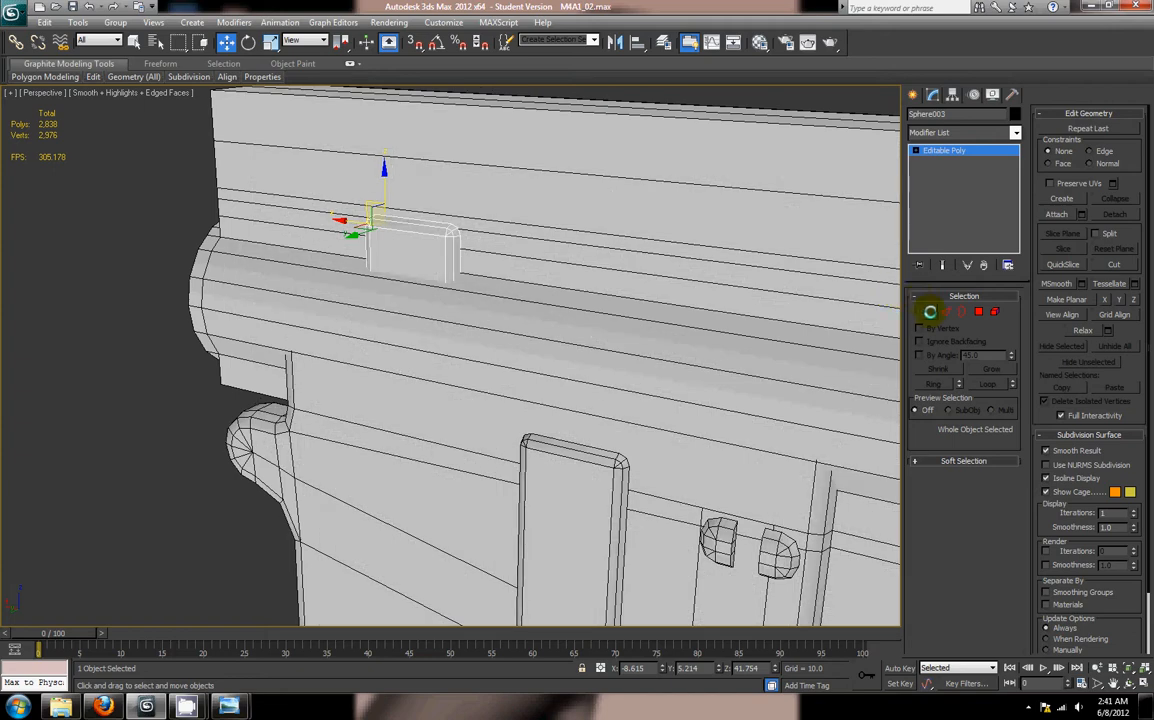
Step: Raise the six lower vertices of the cloned rib in the Front view, shortening it to a small block on the upper receiver
click(930, 312)
scroll(469, 466, down, 6)
key(alt+w)
scroll(591, 228, down, 3)
scroll(591, 228, down, 3)
mouse_move(591, 228)
middle_down()
mouse_move(561, 286)
mouse_move(605, 247)
mouse_move(602, 223)
middle_up()
scroll(563, 284, up, 5)
drag(600, 271, 760, 345)
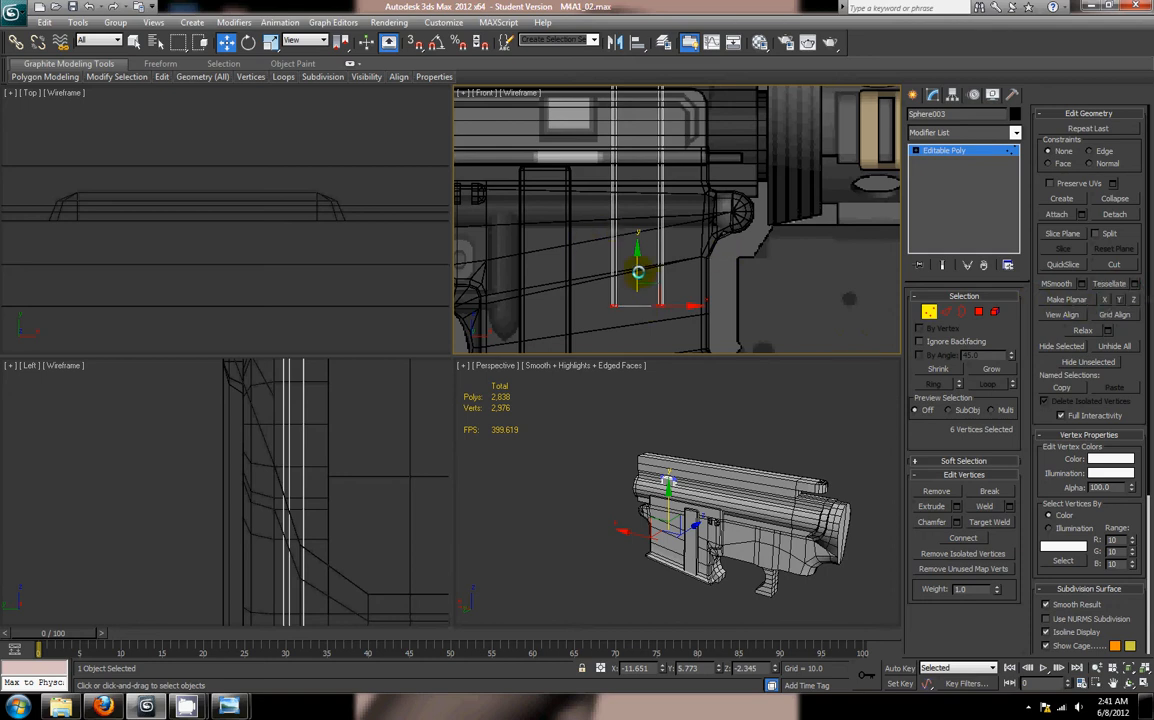
drag(637, 272, 631, 103)
middle_drag(688, 147, 698, 271)
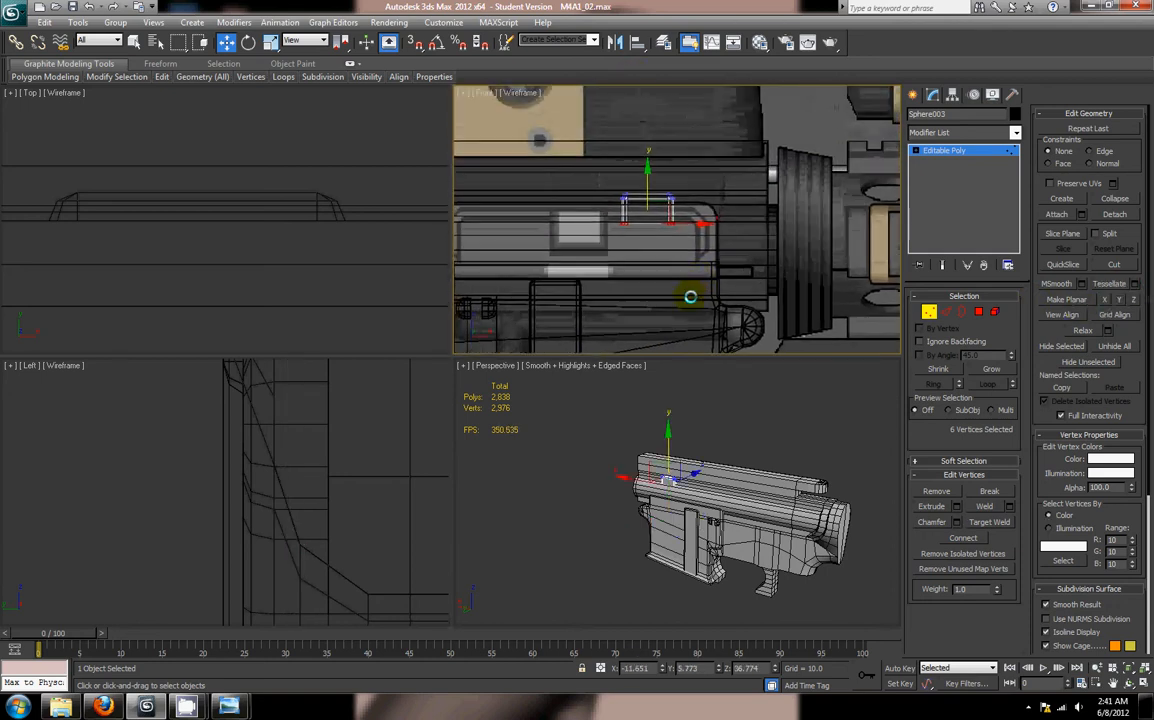
key(alt+w)
middle_drag(513, 456, 562, 446)
key(alt+w)
middle_drag(706, 518, 703, 497)
key(alt+w)
key(z)
scroll(546, 460, down, 8)
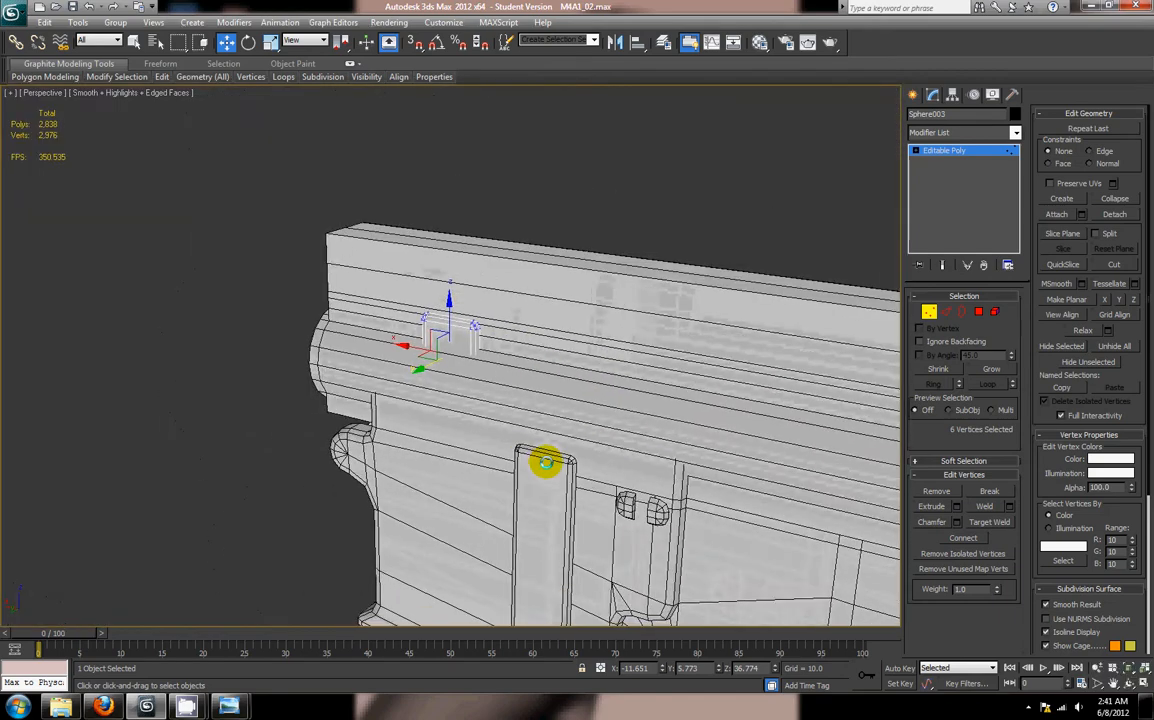
alt+middle_drag(546, 461, 572, 456)
click(929, 311)
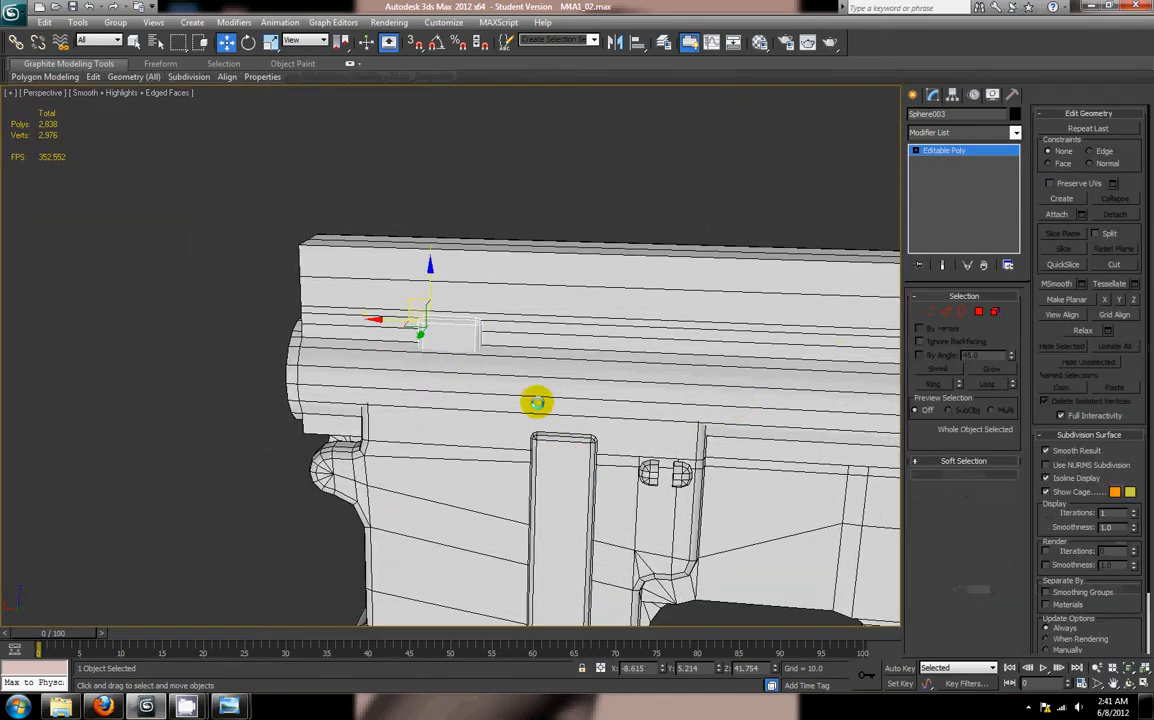
Step: Scale the small block on the upper receiver up uniformly to about 236%
alt+middle_drag(537, 402, 513, 414)
key(e)
key(r)
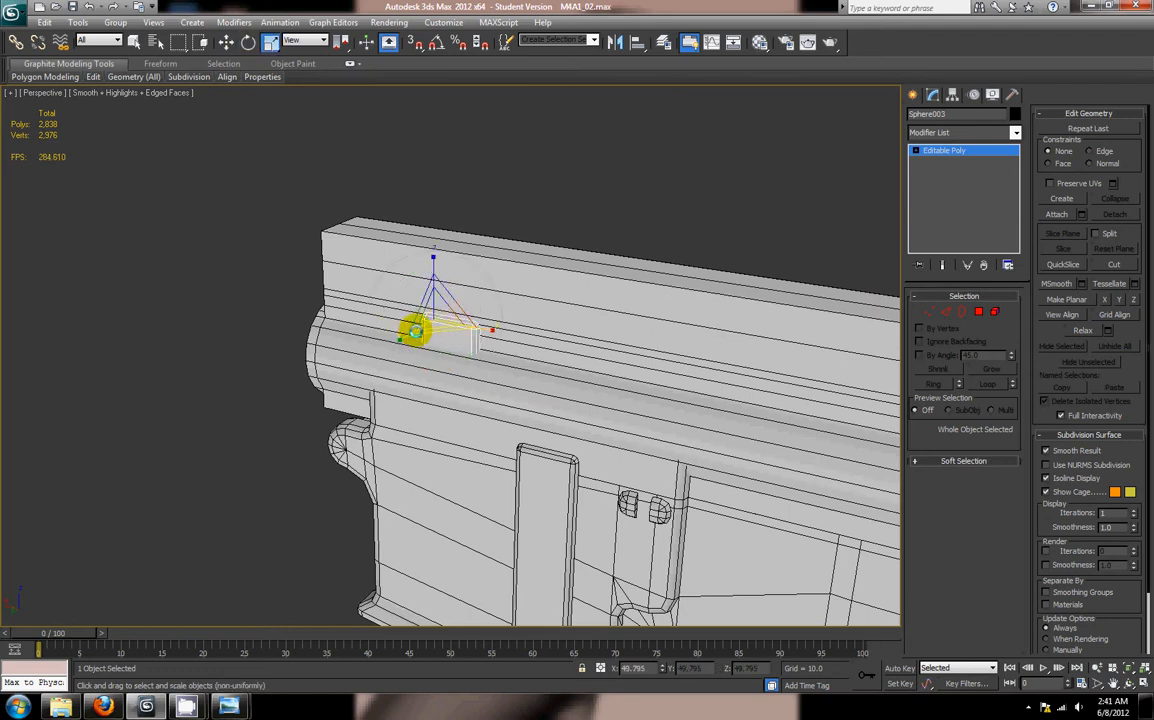
drag(432, 300, 435, 266)
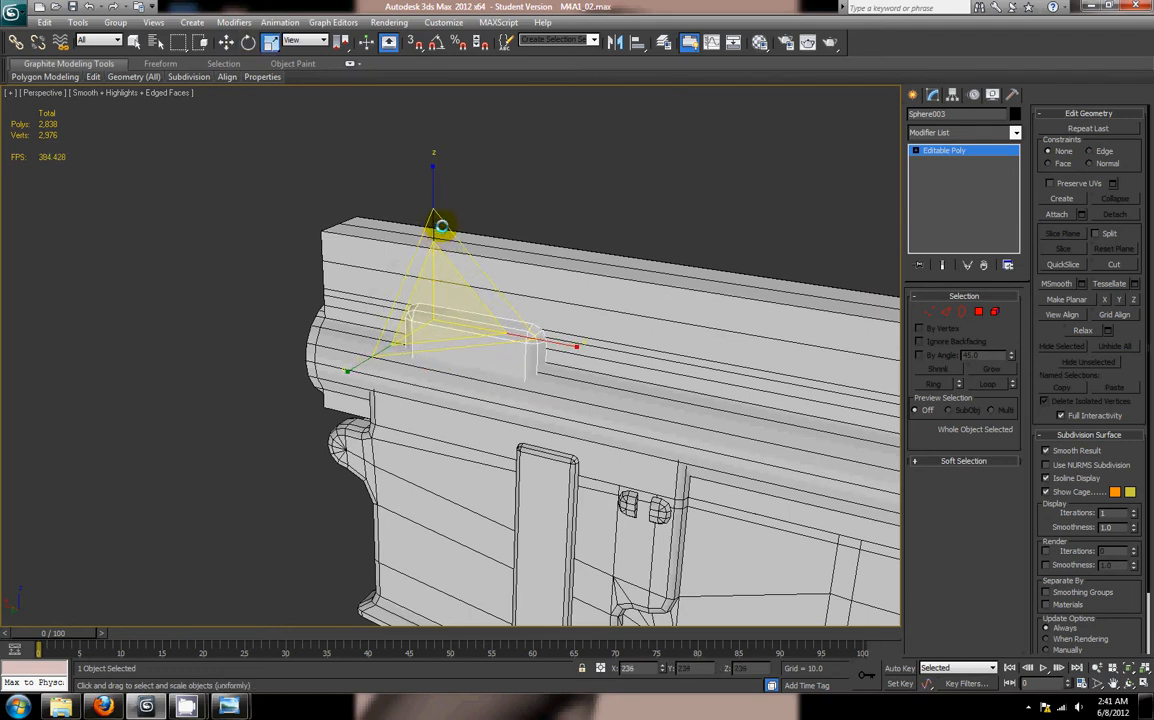
Step: Narrow the block by moving the vertices at its front end inward along X by about 11 units
click(928, 311)
alt+middle_drag(540, 430, 413, 349)
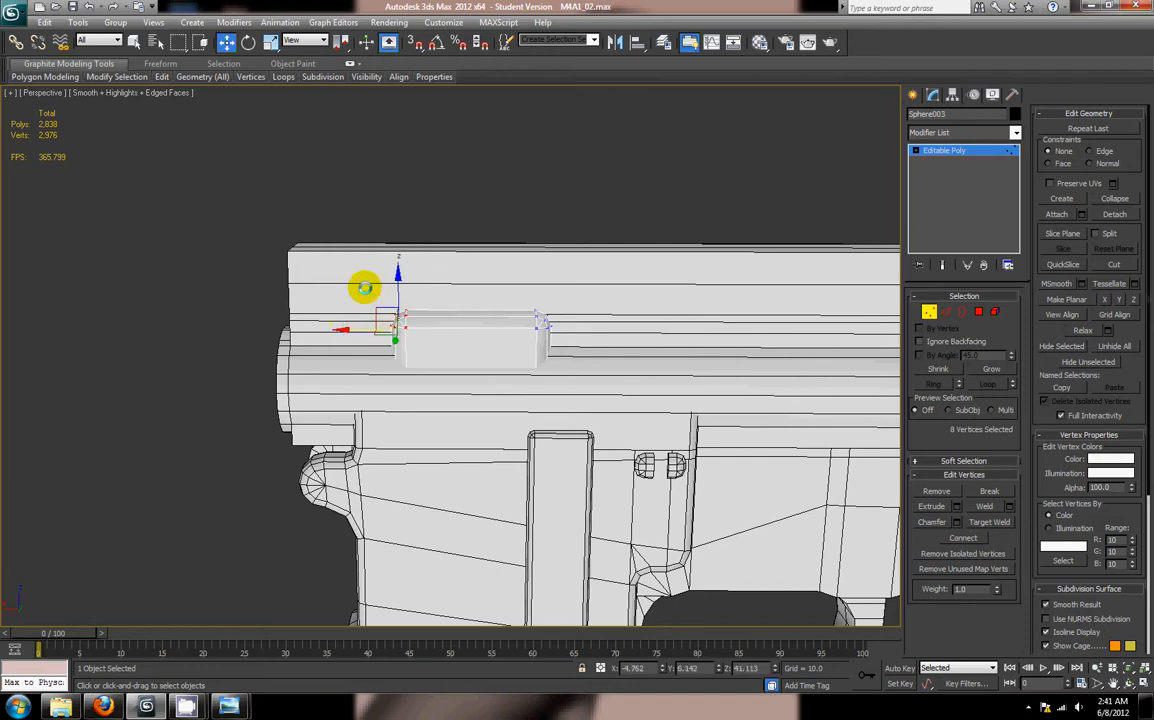
ctrl+drag(461, 498, 460, 496)
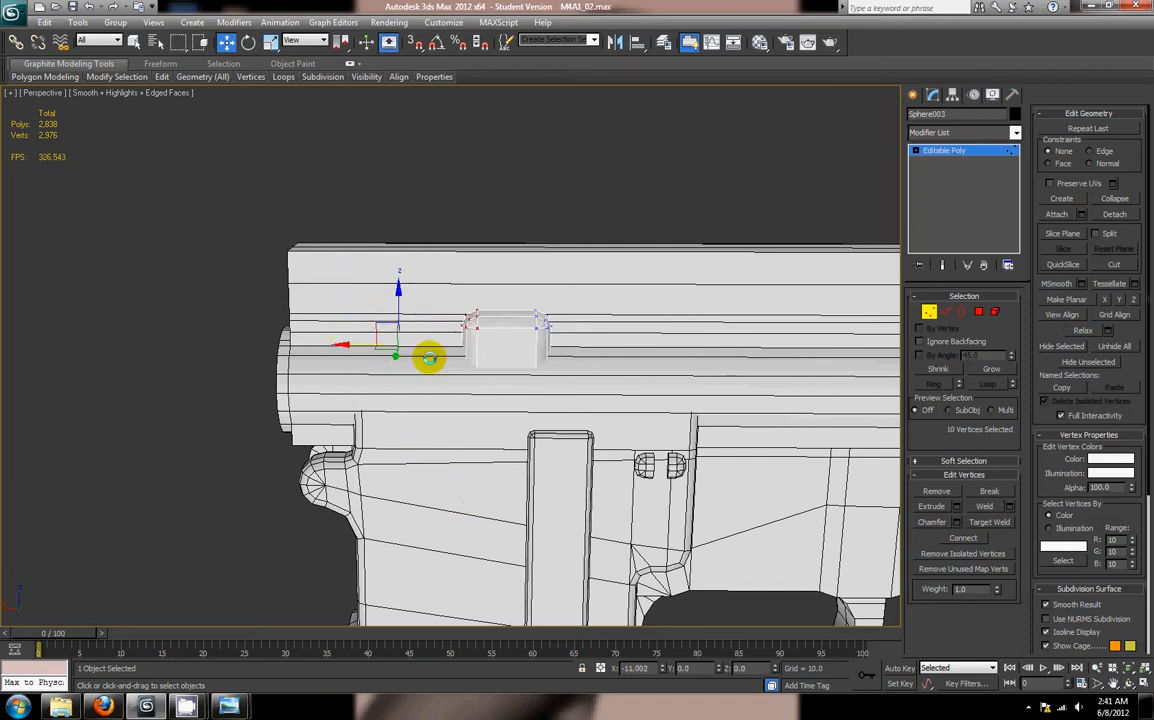
Step: Slide the whole block along the upper receiver to X -4.938 and lower it to Z 41.094
click(927, 310)
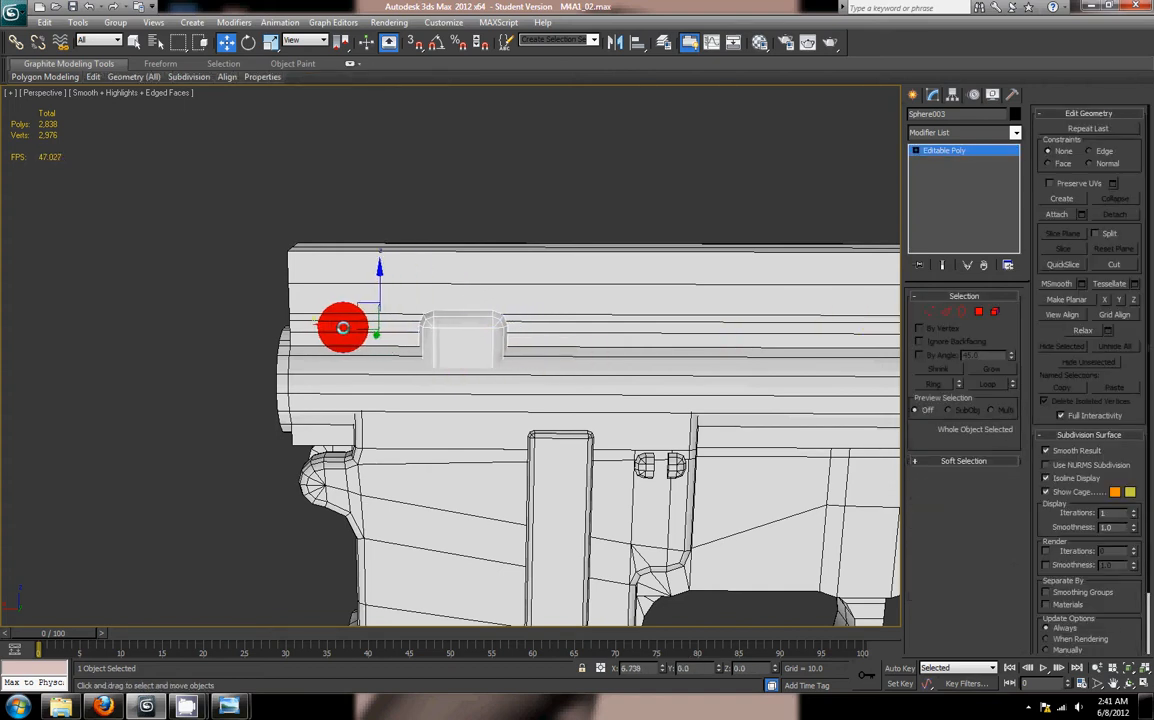
alt+middle_drag(580, 443, 562, 471)
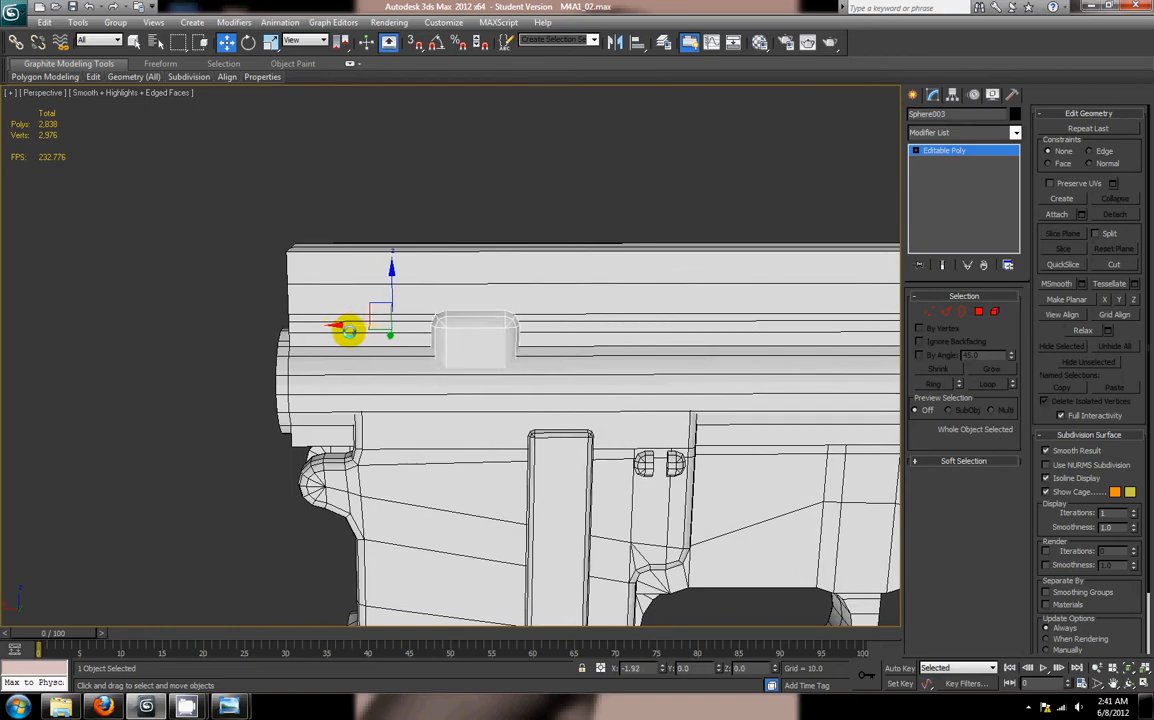
alt+middle_drag(442, 371, 332, 317)
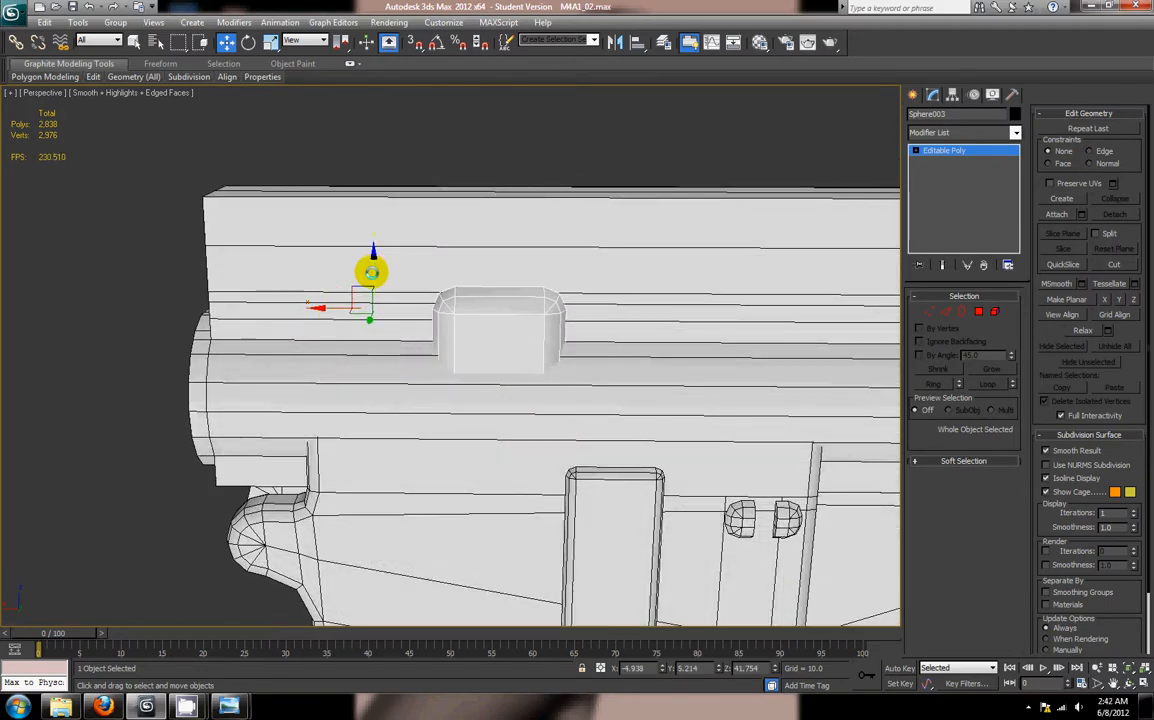
alt+middle_drag(373, 285, 356, 308)
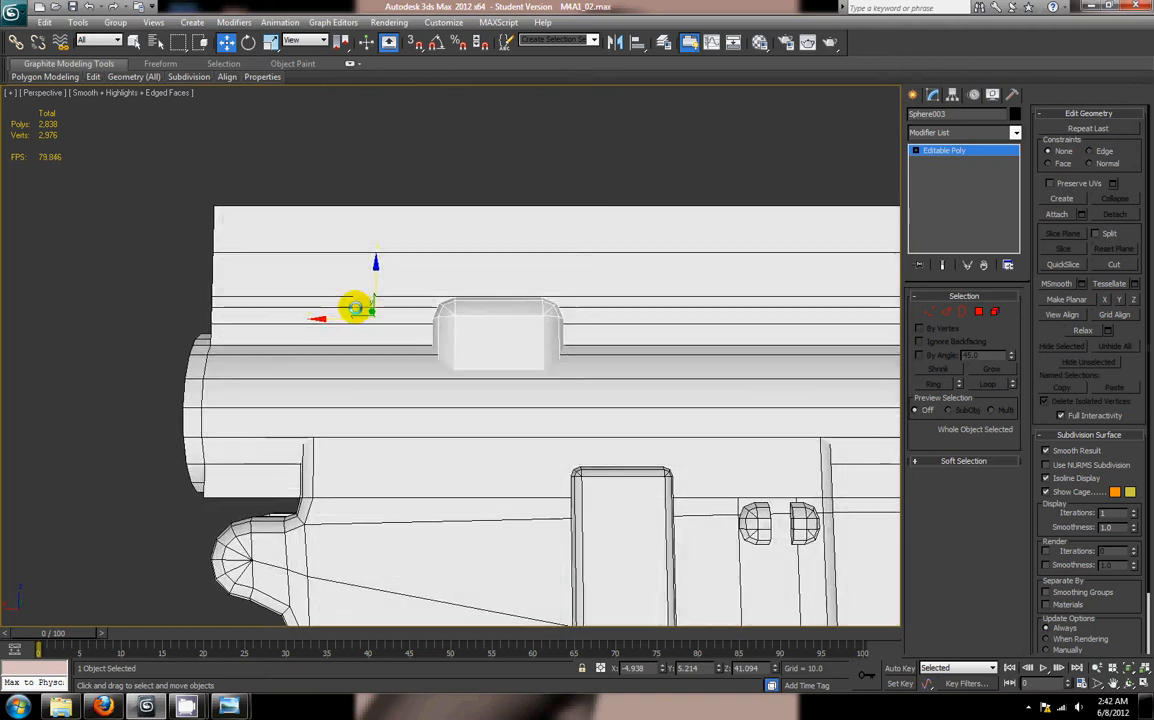
Step: Deselect the block and examine the shaded receiver from several angles without edged faces
scroll(496, 438, down, 5)
alt+middle_drag(500, 453, 435, 466)
click(260, 549)
mouse_move(260, 549)
alt+middle_down()
mouse_move(309, 525)
mouse_move(430, 533)
mouse_move(465, 510)
mouse_move(381, 510)
mouse_move(307, 520)
mouse_move(561, 523)
alt+middle_up()
key(F4)
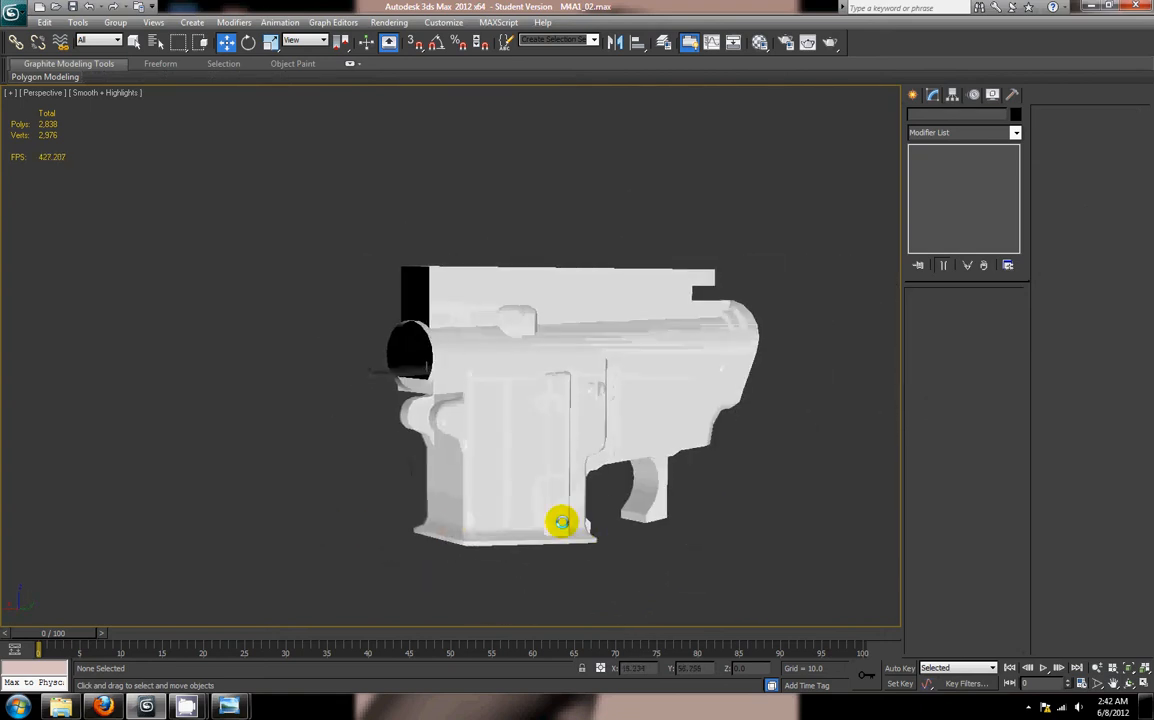
scroll(433, 433, up, 4)
alt+middle_drag(433, 433, 445, 397)
scroll(525, 335, down, 8)
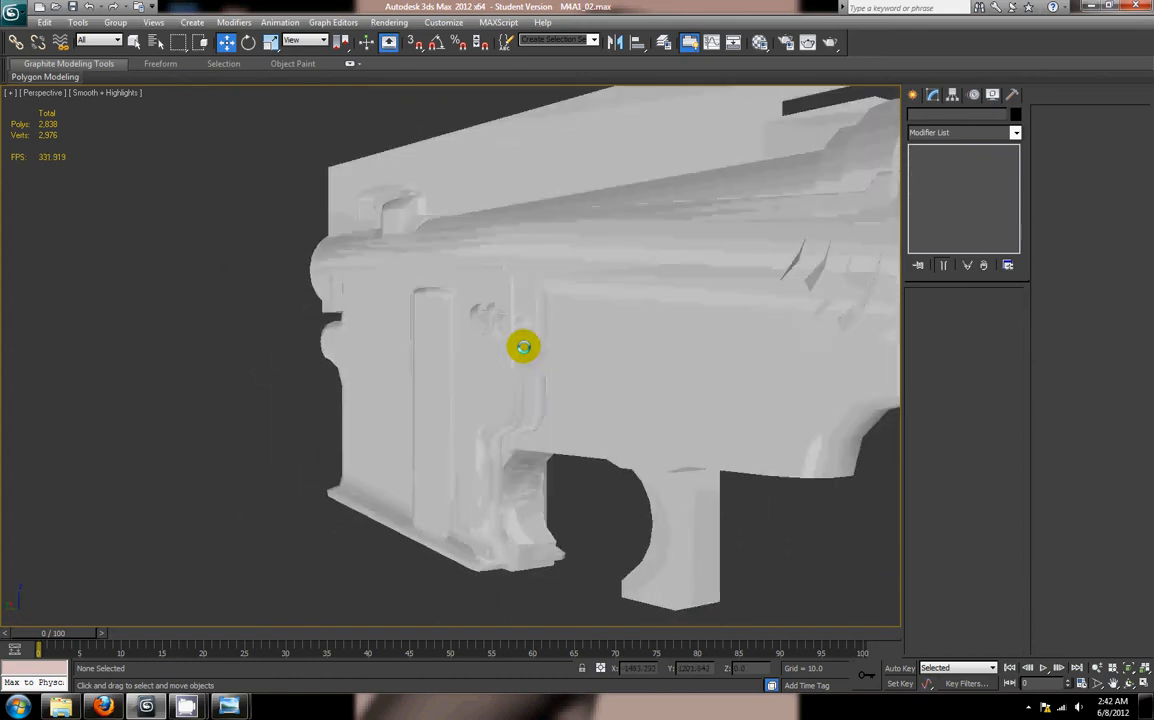
Step: Select the three receiver objects and examine the raised details, rear section and opposite side of the receiver
click(453, 345)
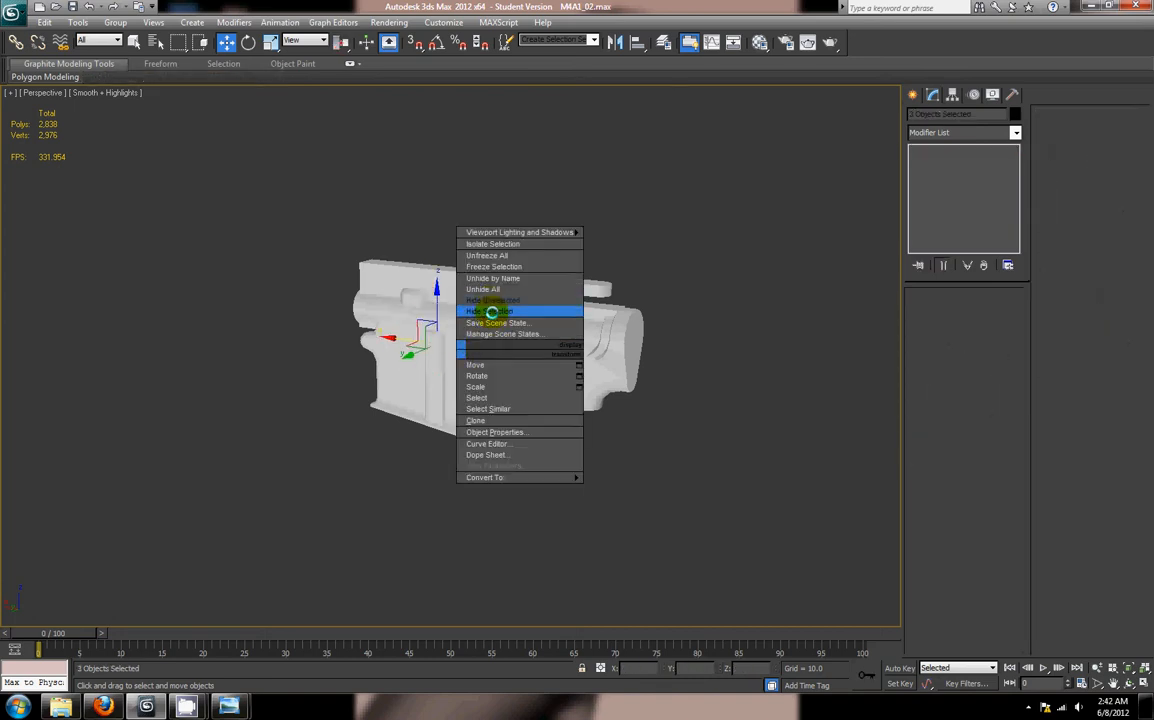
scroll(538, 361, up, 3)
alt+middle_drag(526, 367, 420, 374)
scroll(603, 384, up, 3)
mouse_move(420, 374)
alt+middle_down()
mouse_move(399, 371)
mouse_move(423, 370)
alt+middle_up()
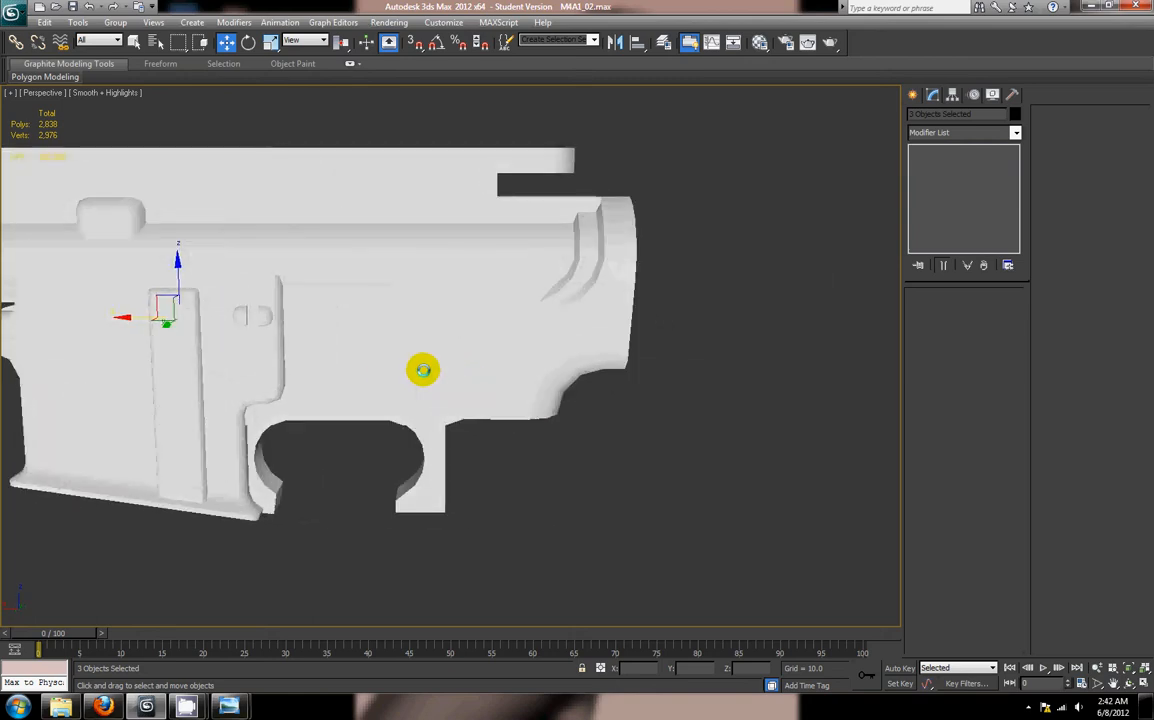
alt+middle_drag(498, 370, 276, 370)
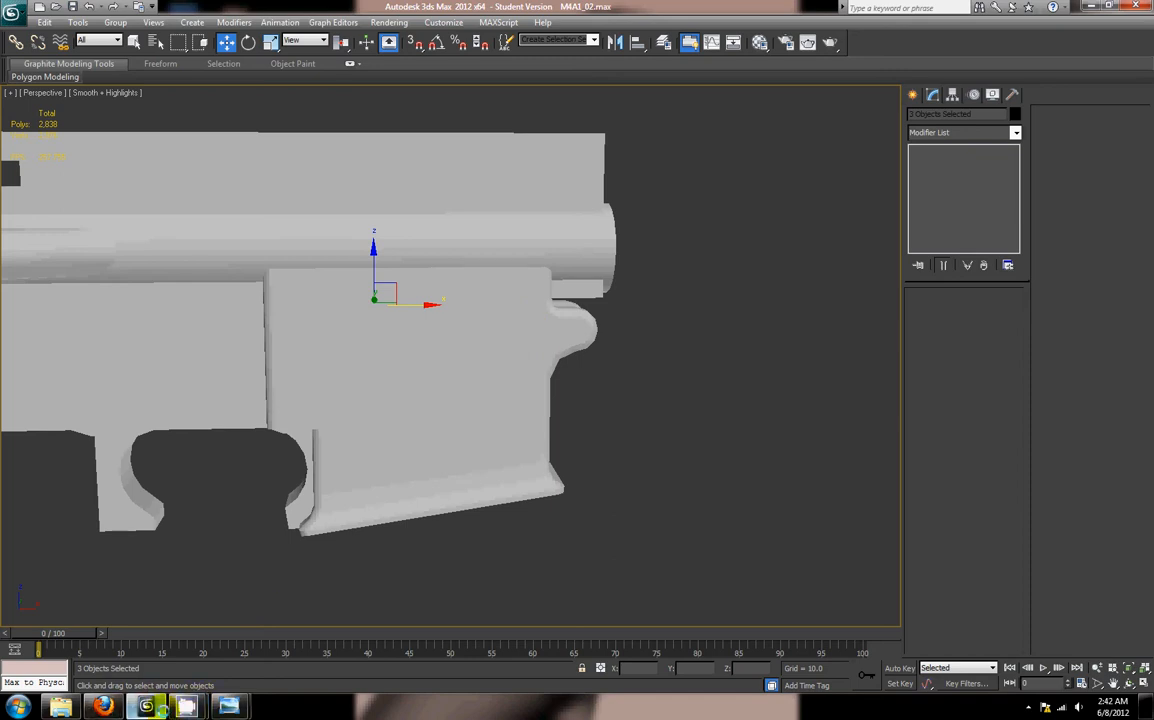
Step: Check the M4A1_08 reference photo and browse the Source folder for another reference image
click(230, 707)
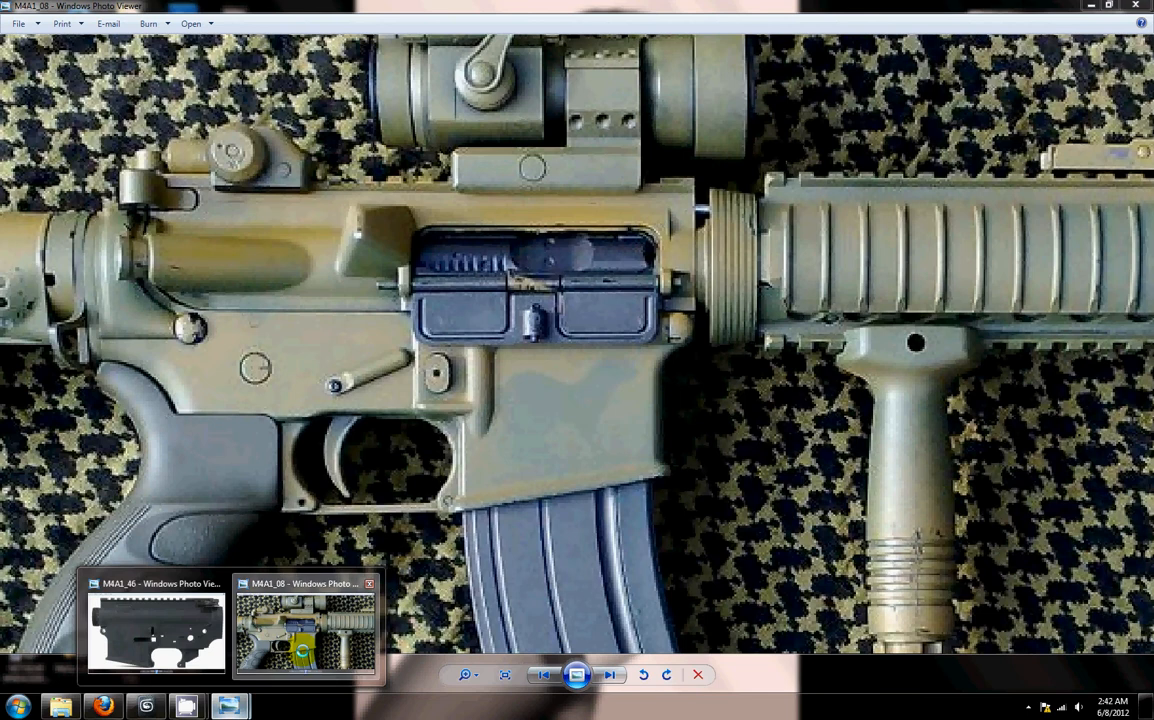
click(305, 630)
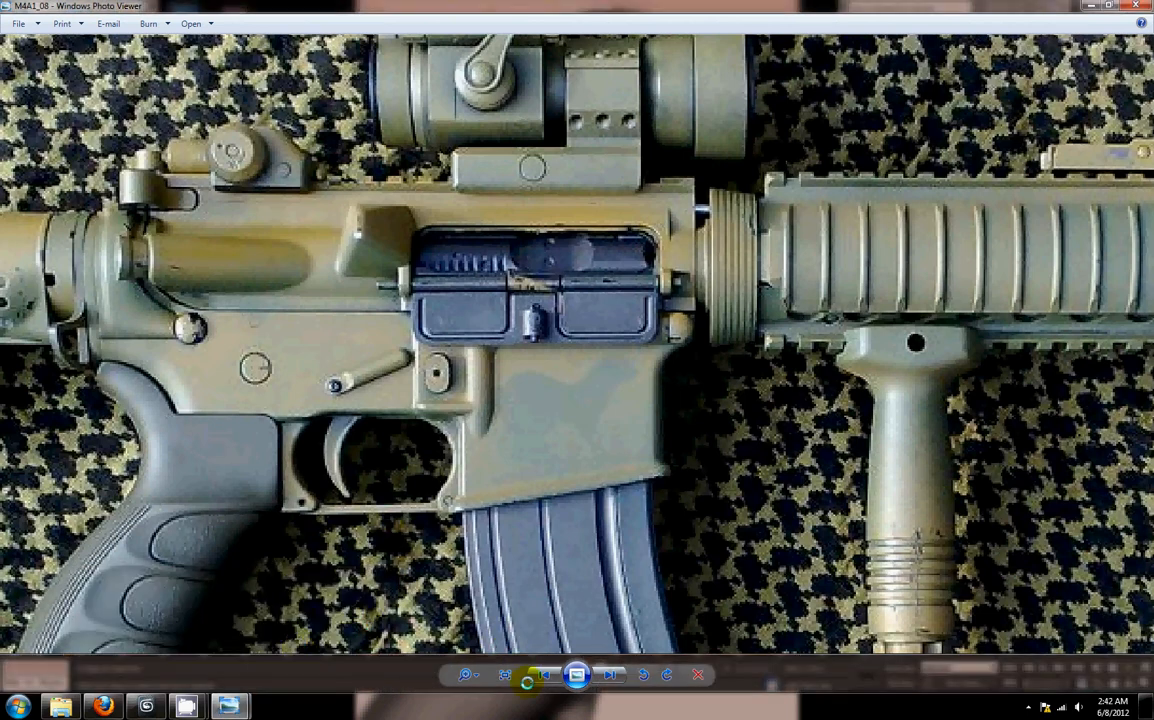
click(62, 707)
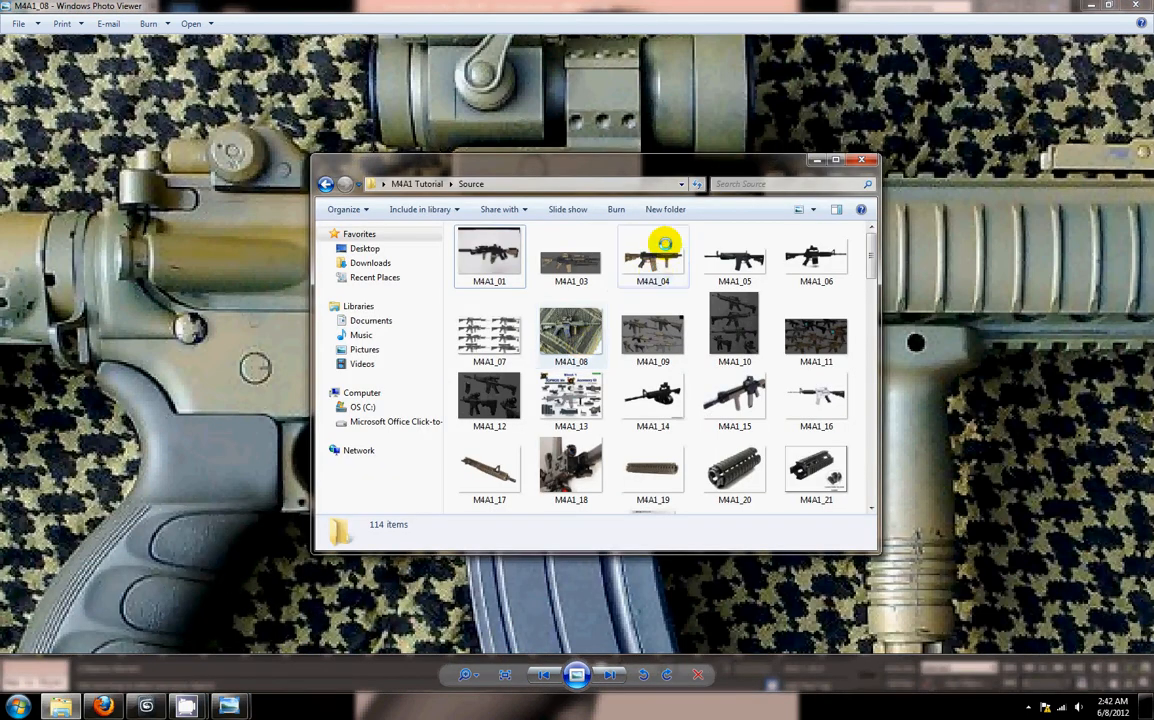
scroll(527, 375, down, 5)
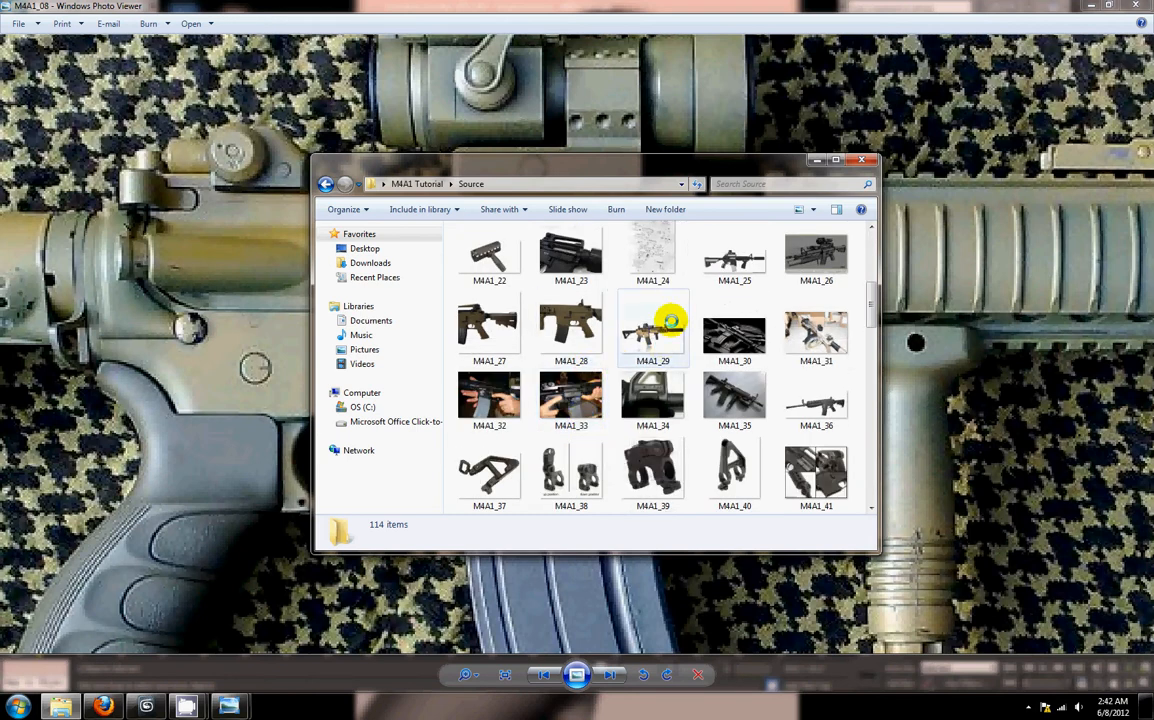
scroll(645, 333, down, 2)
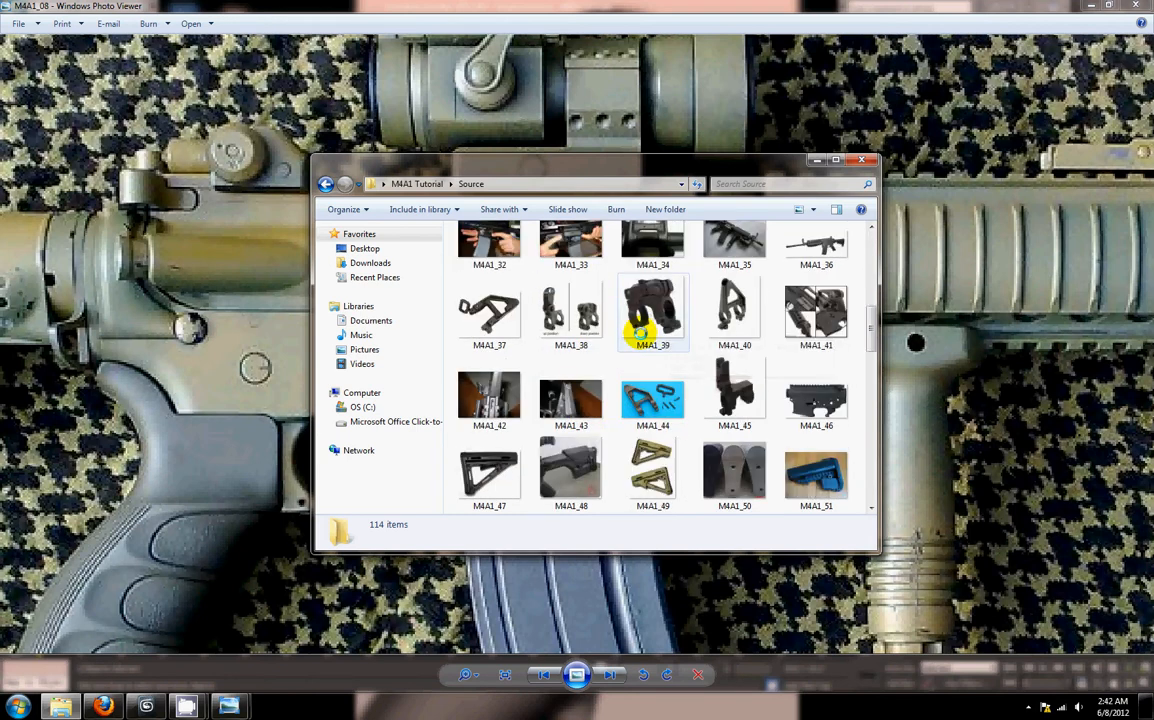
scroll(640, 333, down, 7)
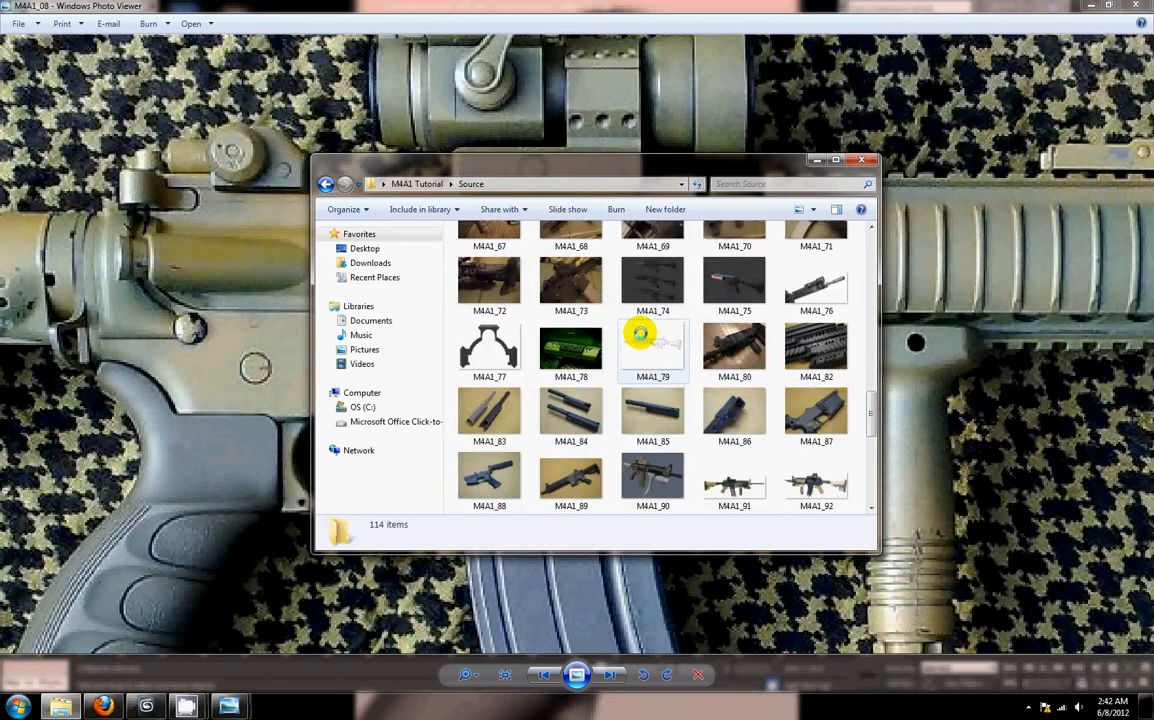
scroll(640, 333, down, 3)
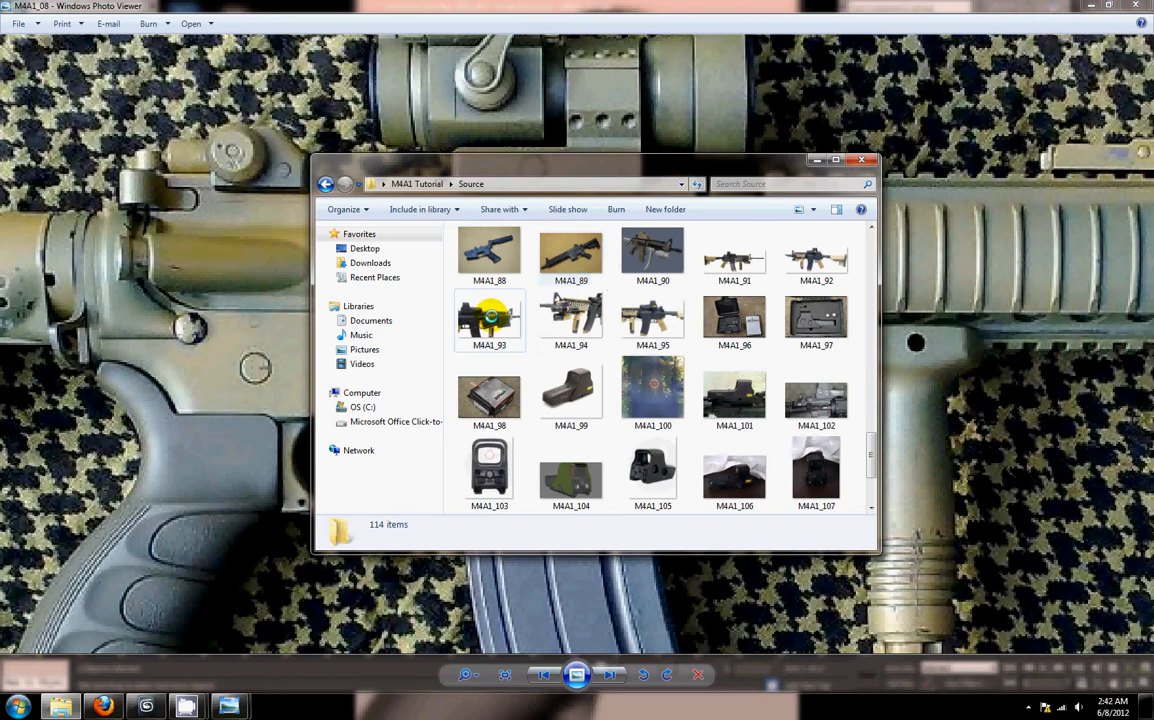
scroll(497, 314, down, 2)
scroll(502, 334, up, 5)
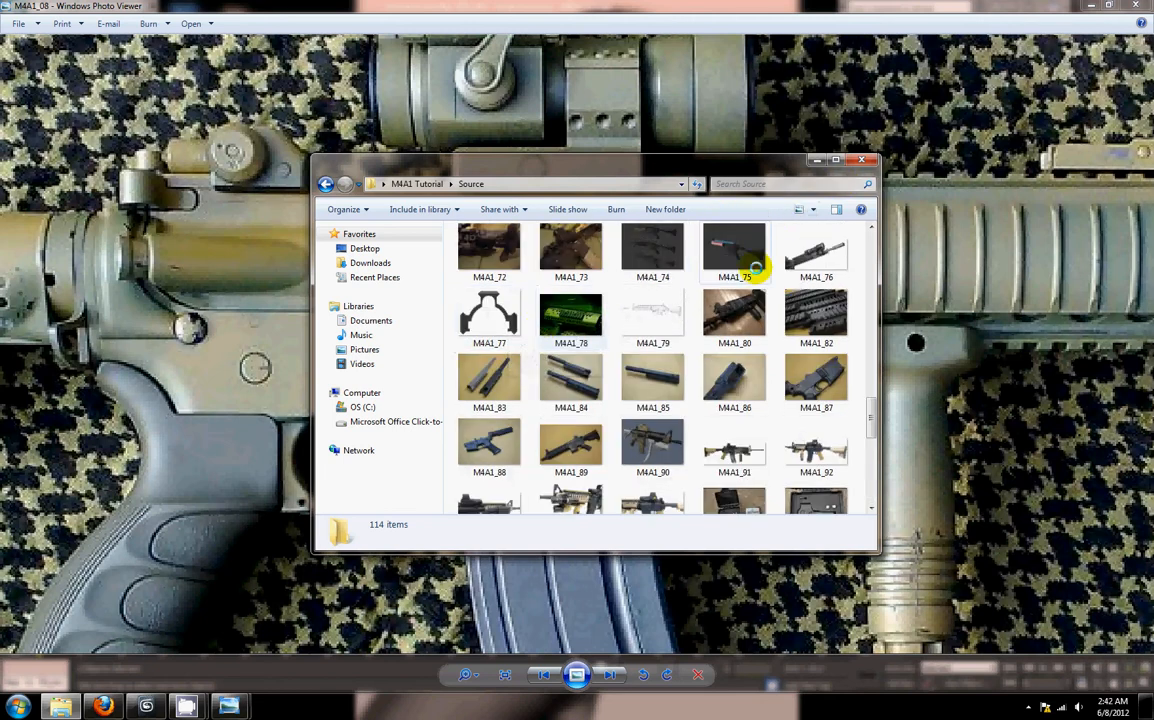
scroll(700, 272, up, 12)
Step: Open the M4A1_03 reference image and examine the rib layout on the magazine well up close
double_click(582, 257)
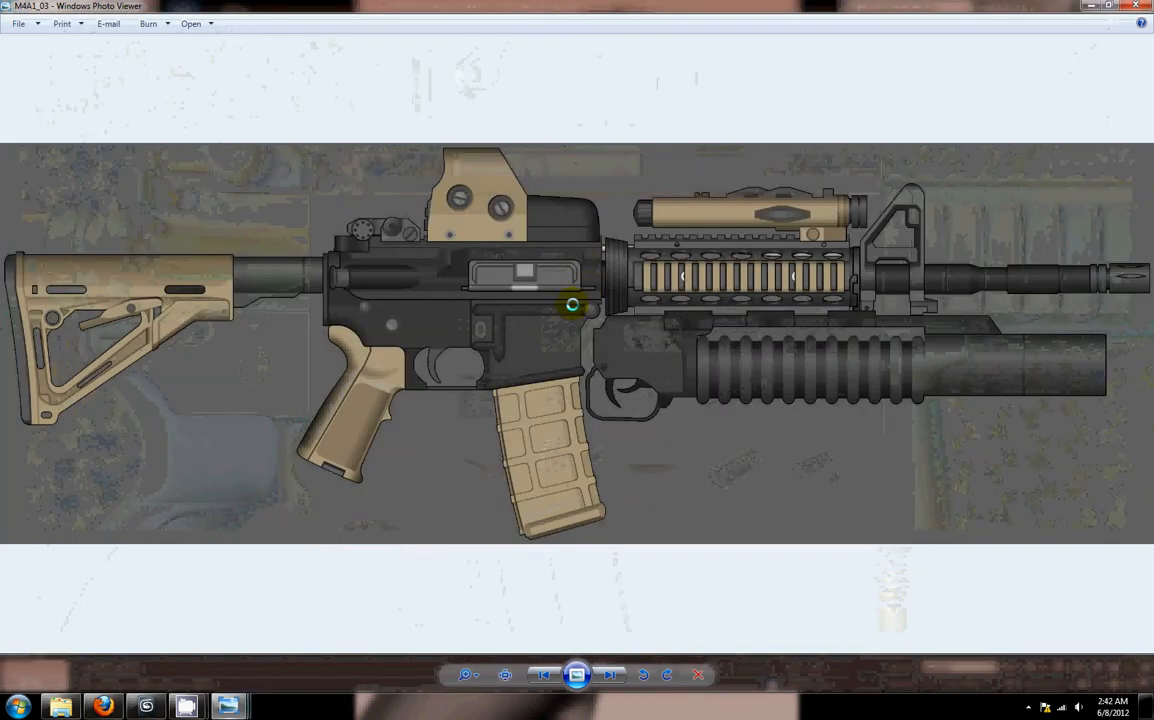
scroll(512, 312, up, 5)
drag(651, 309, 684, 281)
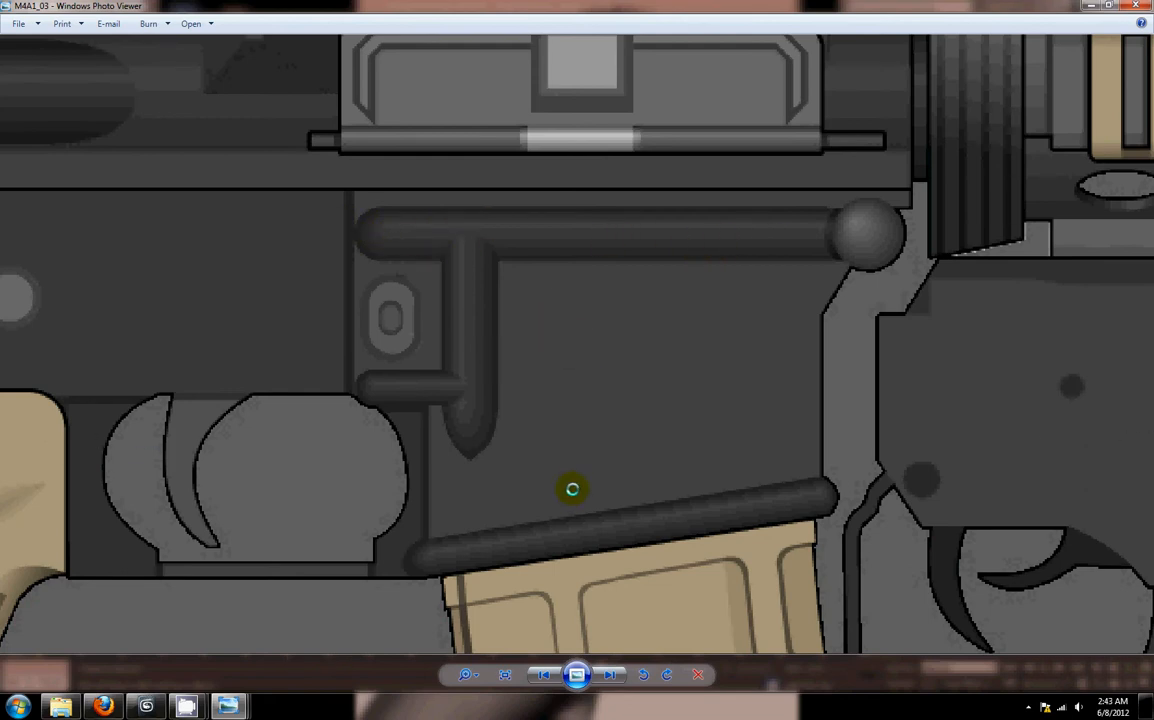
Step: Switch back to 3ds Max and draw a sphere of about 2.9 radius at the rear end of the upper rib in the front reference
click(146, 706)
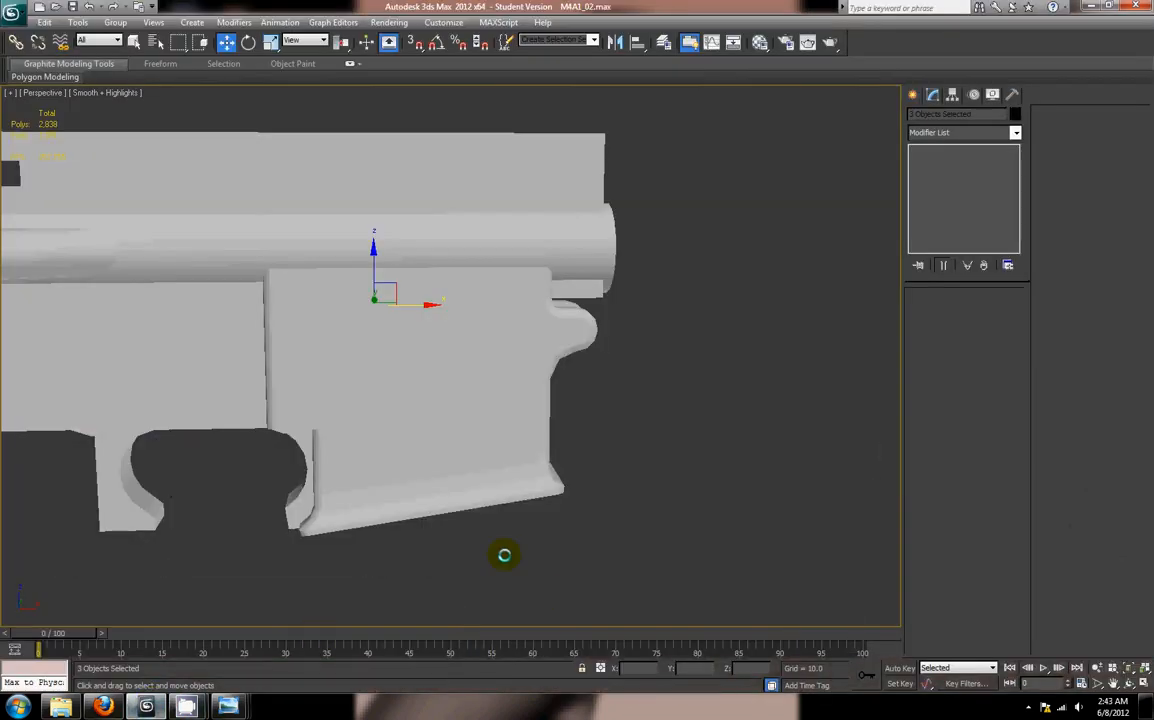
scroll(458, 497, up, 3)
alt+middle_drag(415, 516, 439, 527)
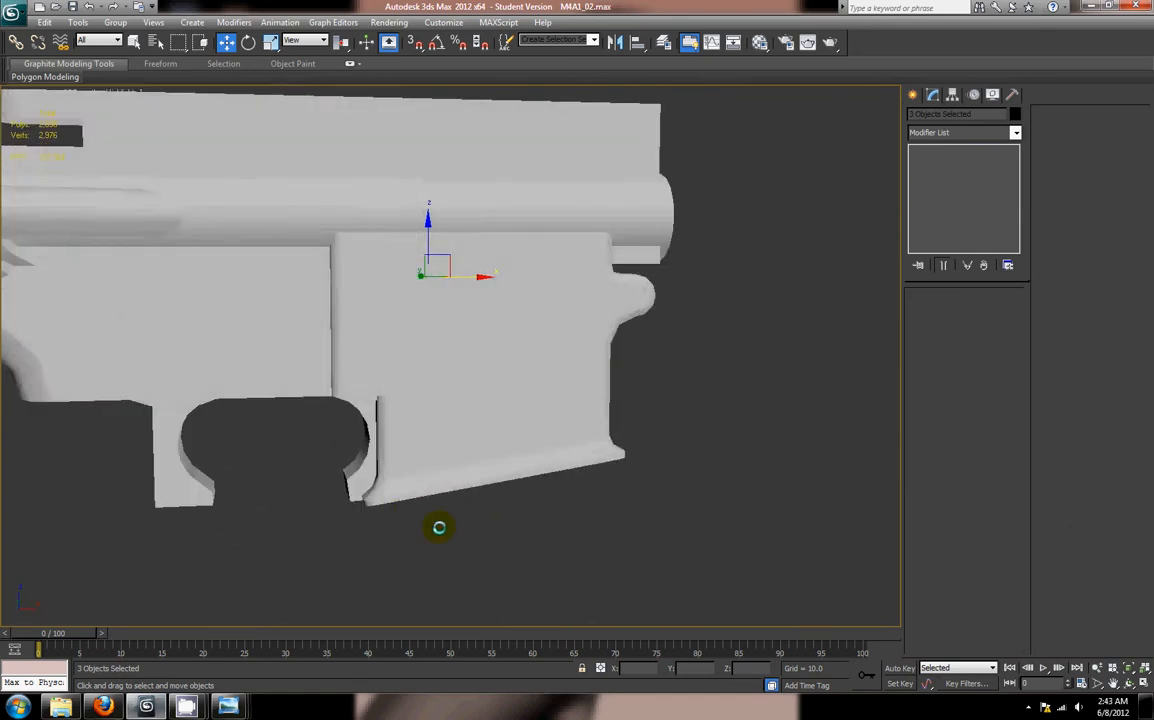
click(905, 96)
click(930, 198)
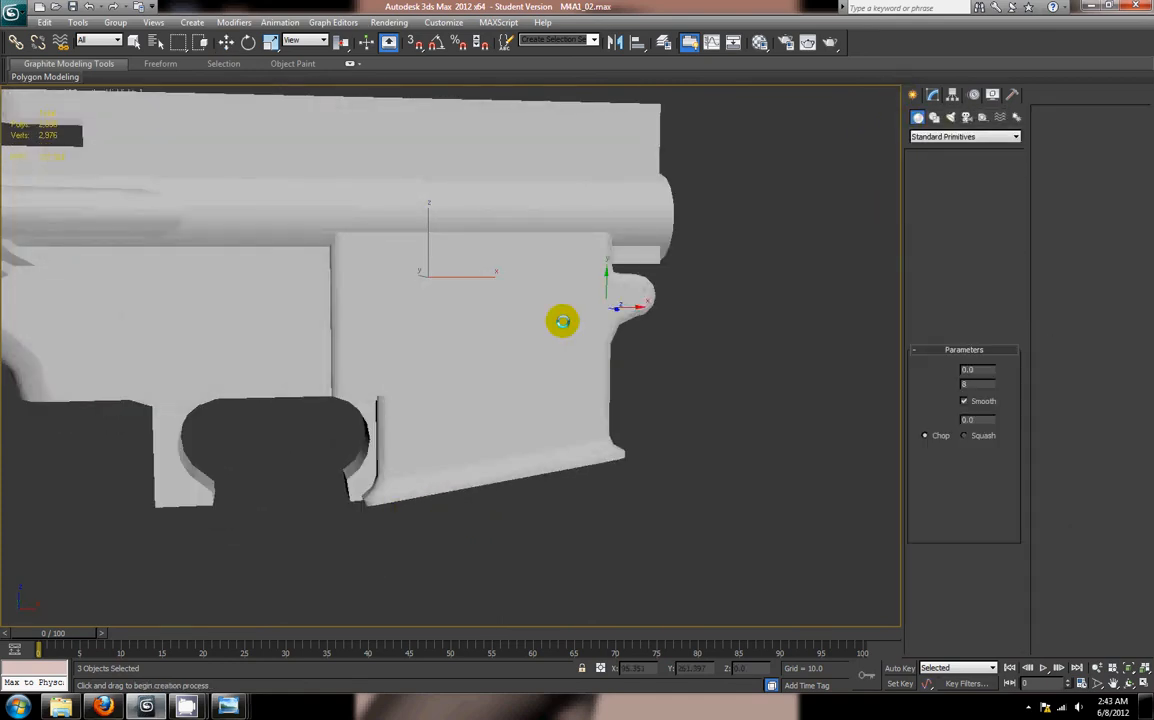
key(alt+w)
scroll(625, 280, up, 2)
middle_drag(624, 280, 659, 319)
scroll(657, 317, down, 2)
scroll(610, 276, up, 2)
scroll(624, 279, up, 2)
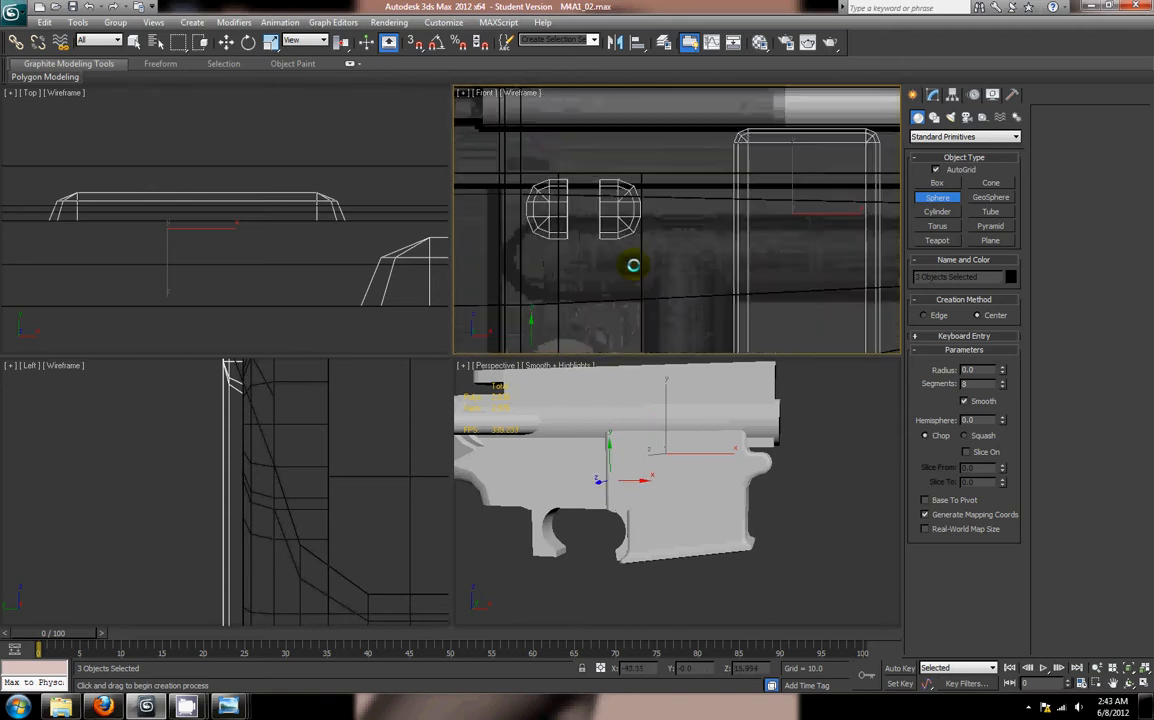
drag(541, 259, 548, 217)
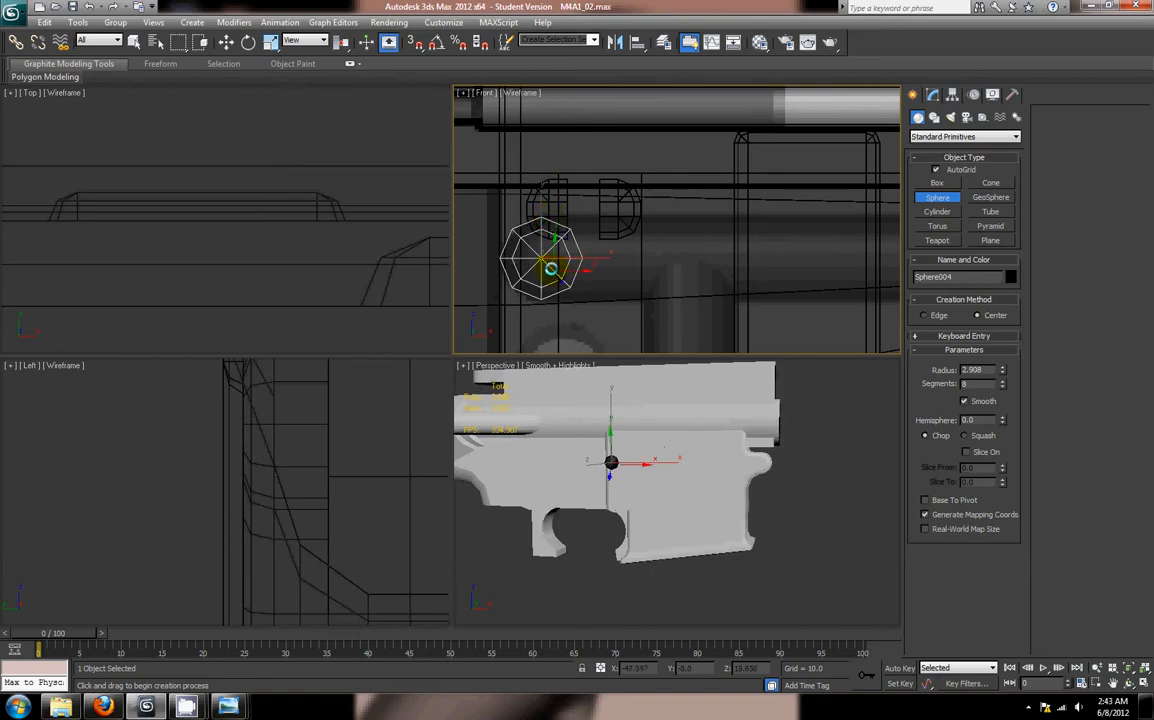
Step: Convert the new sphere to an editable poly
alt+middle_drag(734, 510, 765, 515)
scroll(726, 505, up, 5)
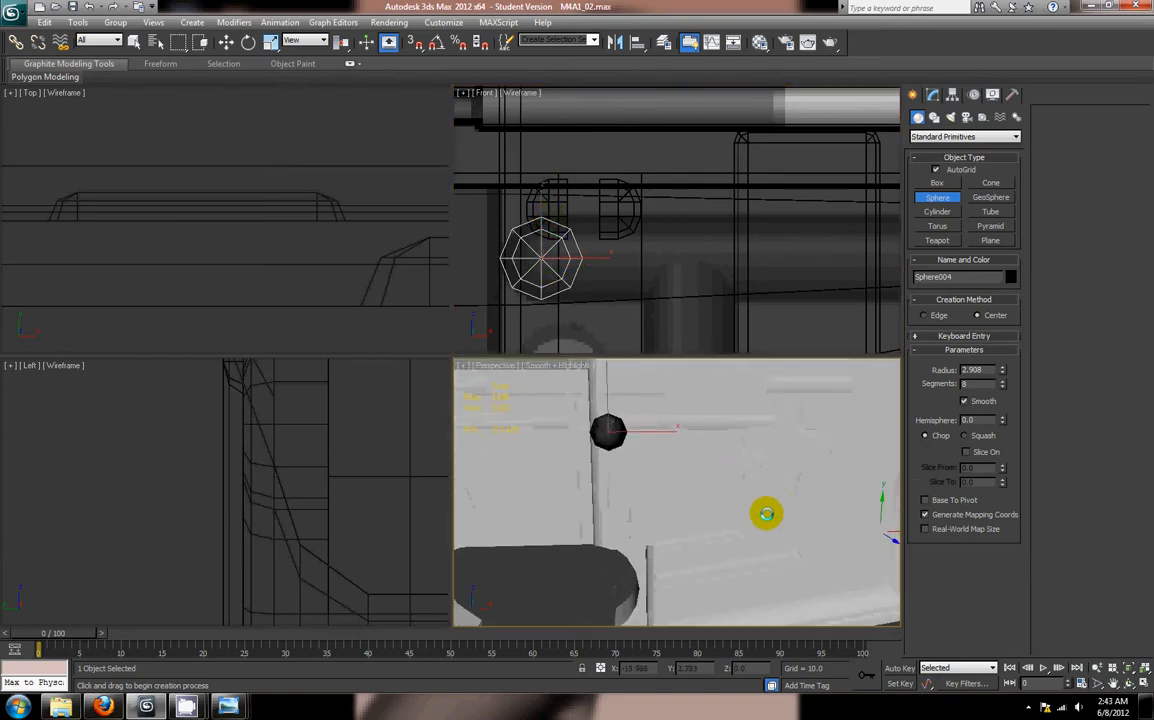
key(w)
right_click(672, 548)
mouse_move(739, 623)
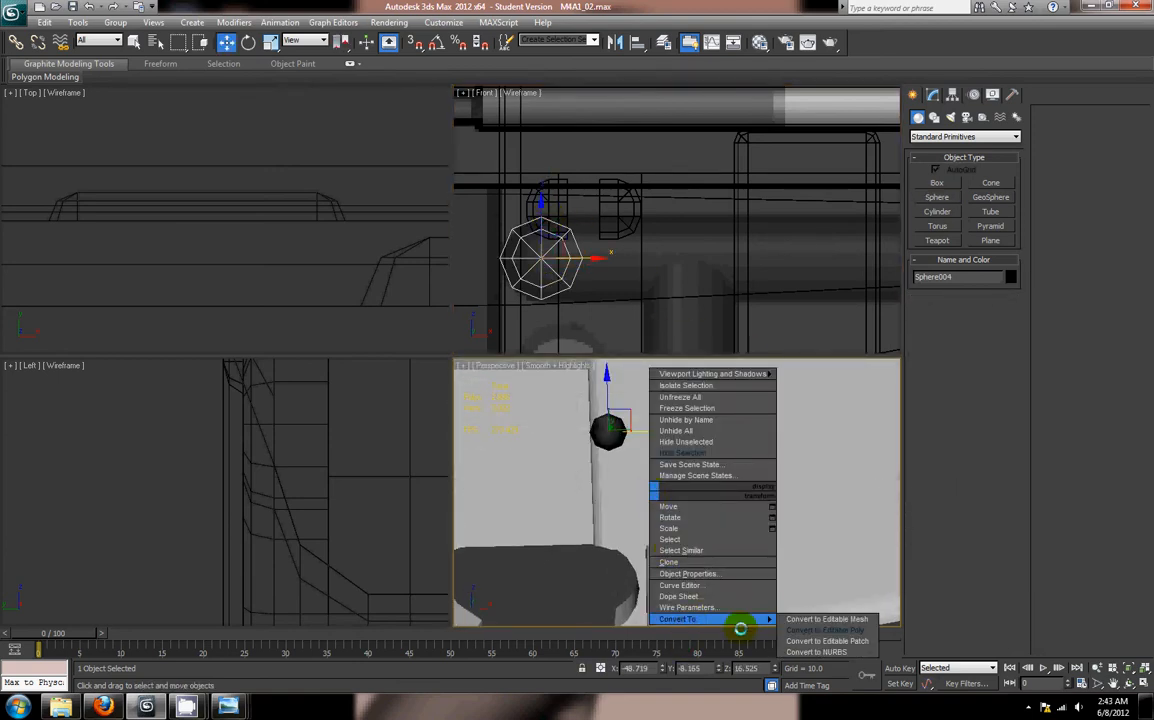
click(811, 626)
Step: Flatten the sphere to about 55.5% of its depth, perpendicular to the receiver side
key(alt+w)
key(alt+w)
scroll(568, 472, down, 5)
scroll(344, 440, down, 5)
middle_drag(344, 440, 268, 410)
scroll(345, 426, up, 5)
middle_drag(388, 390, 379, 444)
scroll(370, 452, down, 3)
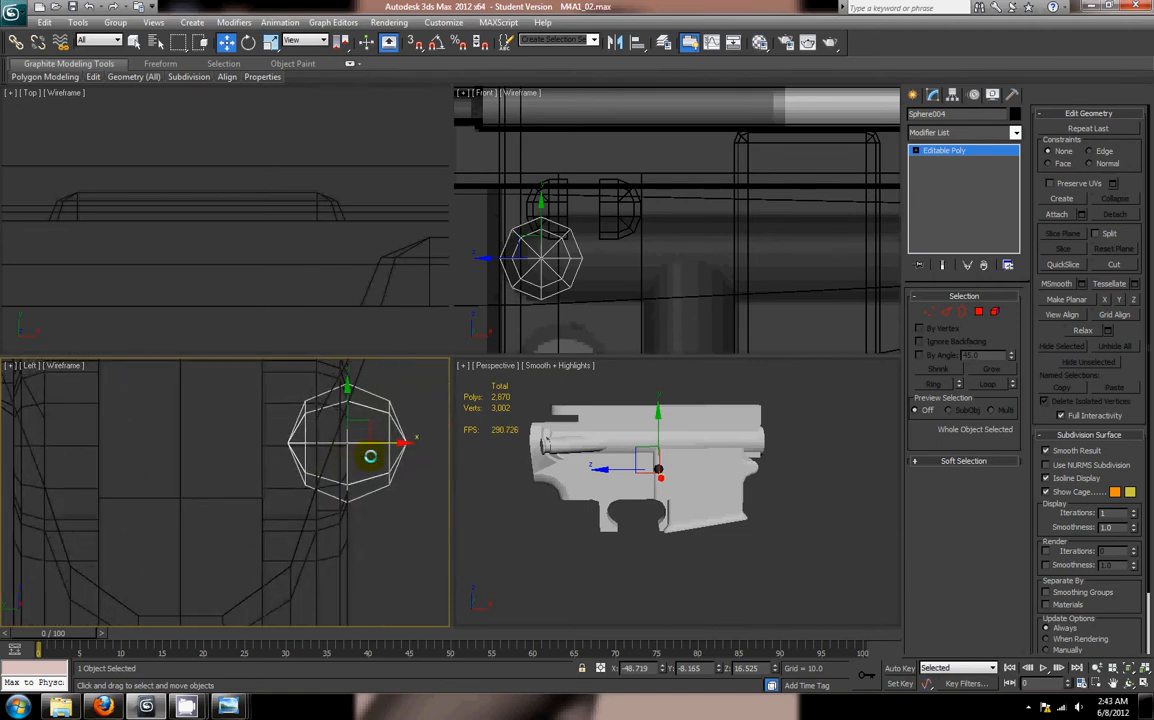
scroll(381, 446, up, 1)
key(r)
key(r)
drag(345, 474, 309, 477)
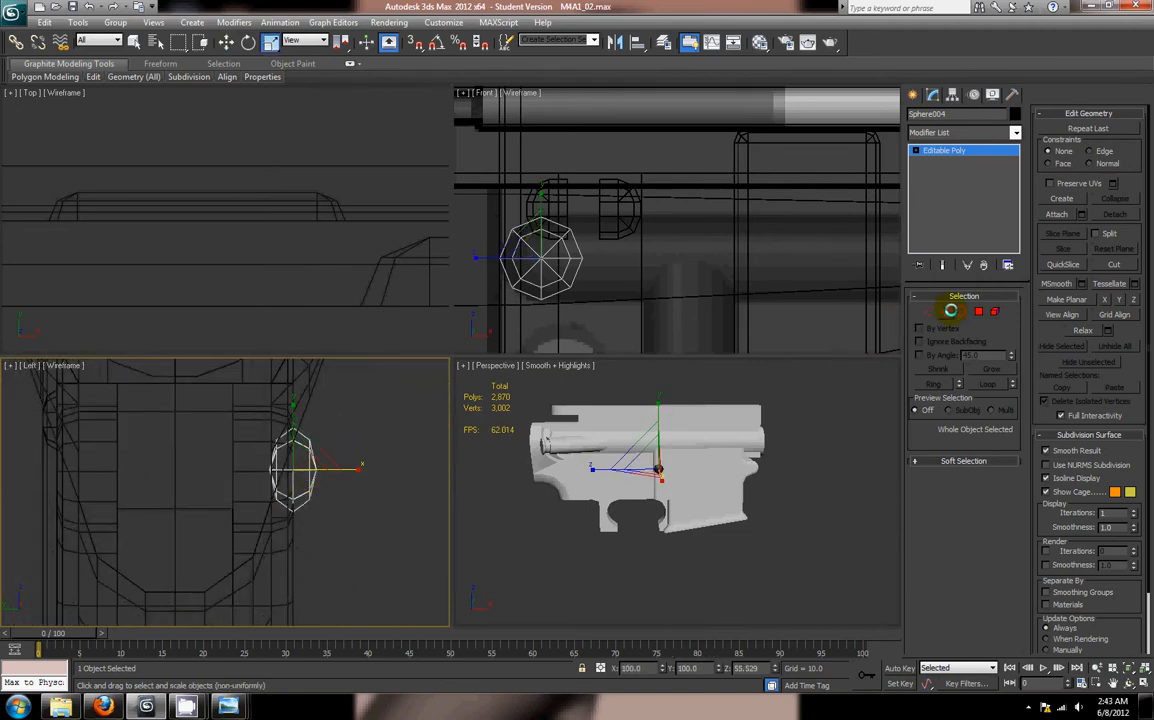
Step: Delete the inner half of the flattened sphere's vertices and show edged faces in the perspective view
click(929, 312)
drag(241, 398, 281, 559)
key(Delete)
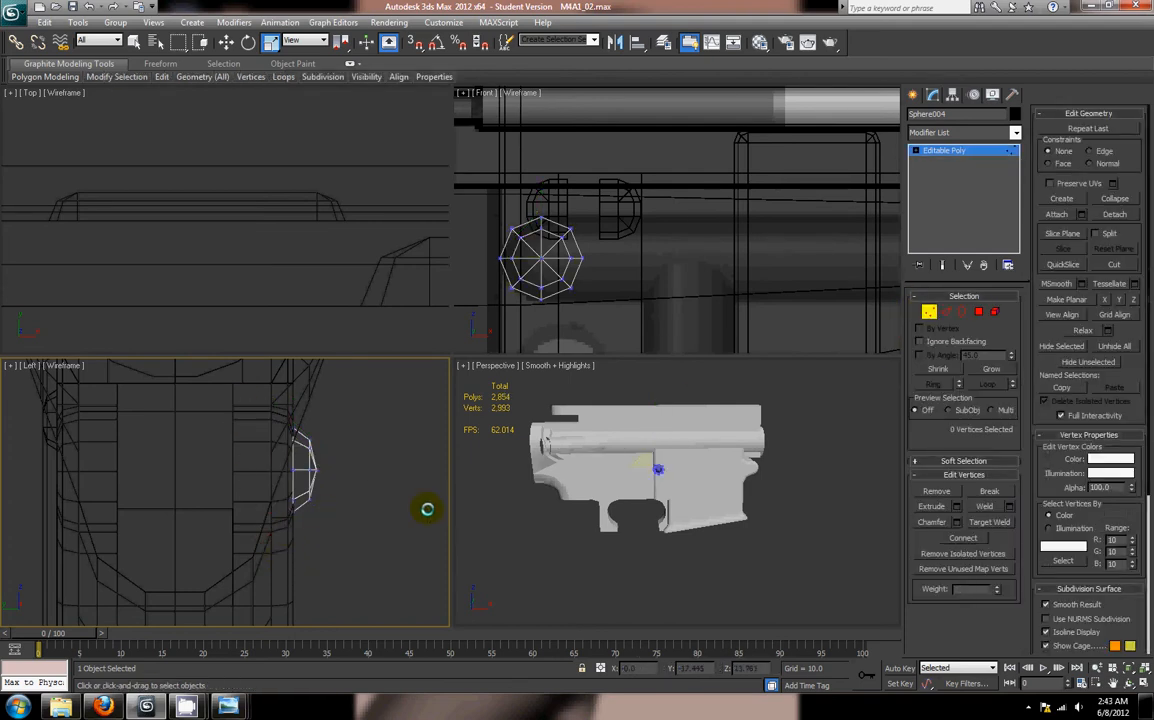
alt+middle_drag(580, 506, 549, 505)
scroll(549, 505, up, 5)
alt+middle_drag(613, 525, 732, 449)
click(926, 312)
key(F4)
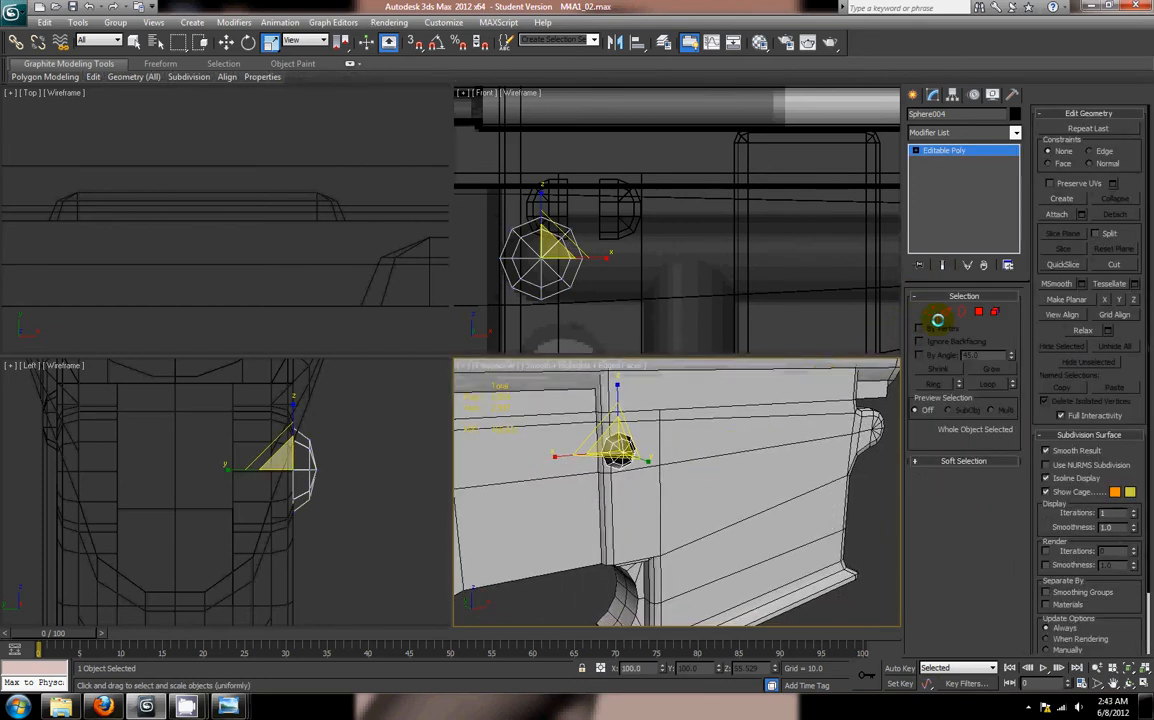
Step: Separate the eight front-facing polygons of the dome and move them along X to the front edge of the magazine well
click(977, 312)
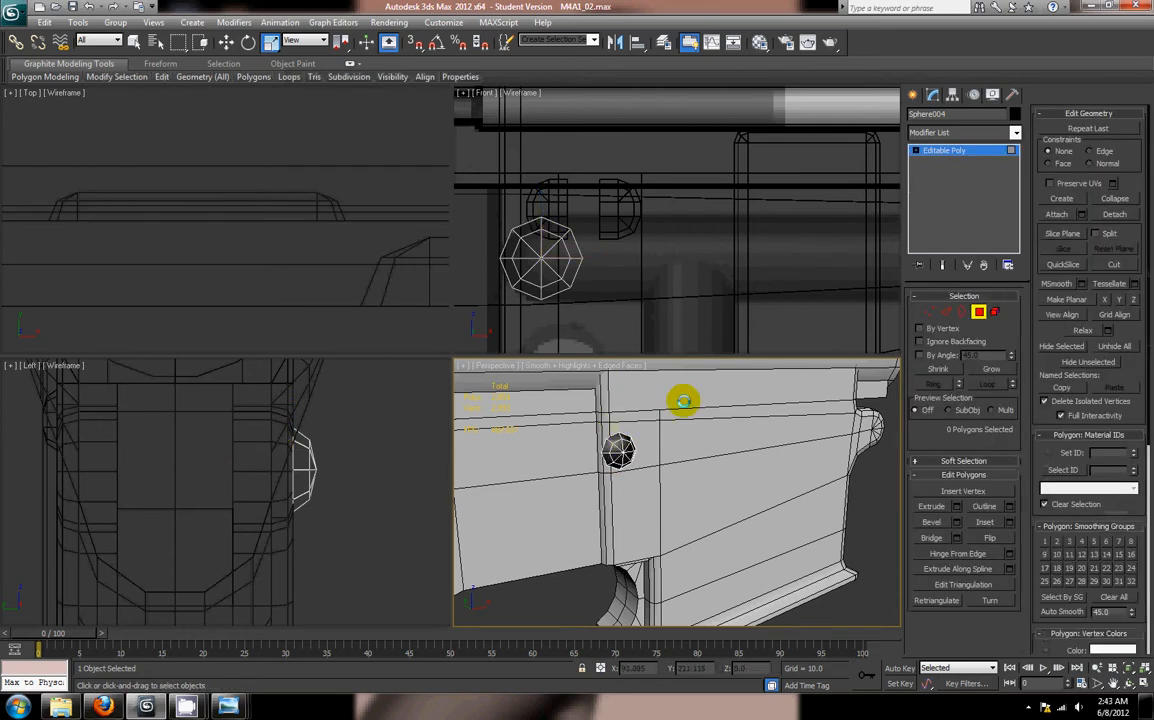
drag(552, 210, 681, 364)
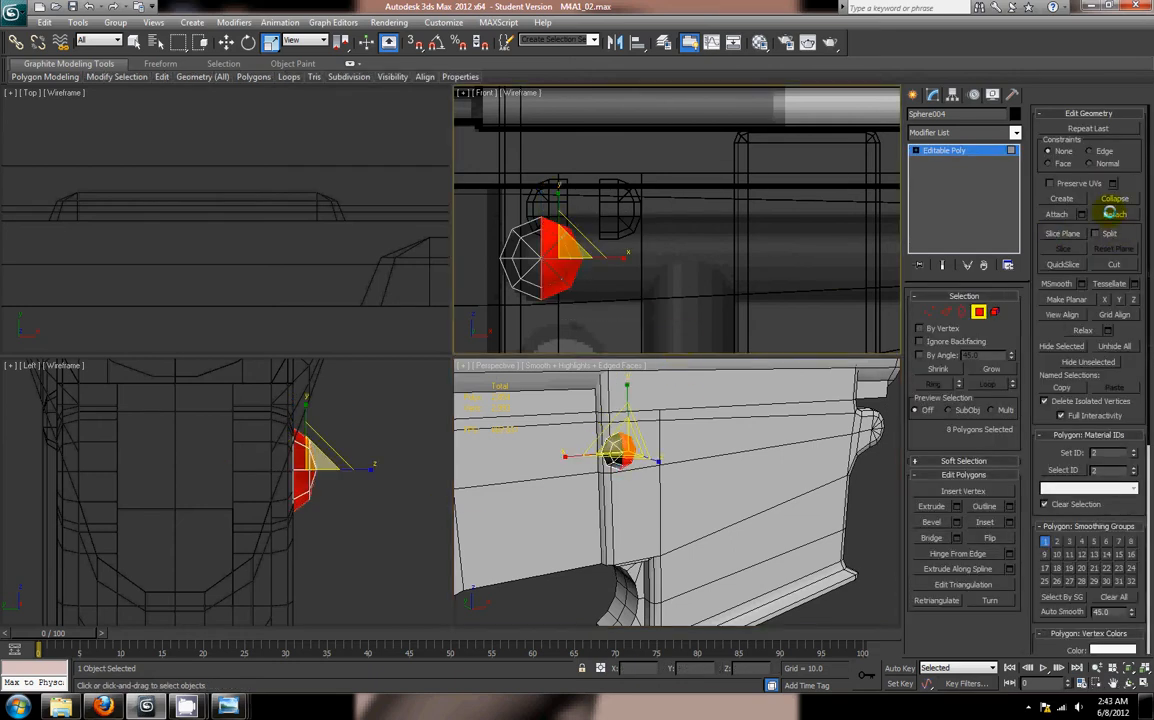
click(1112, 214)
click(641, 357)
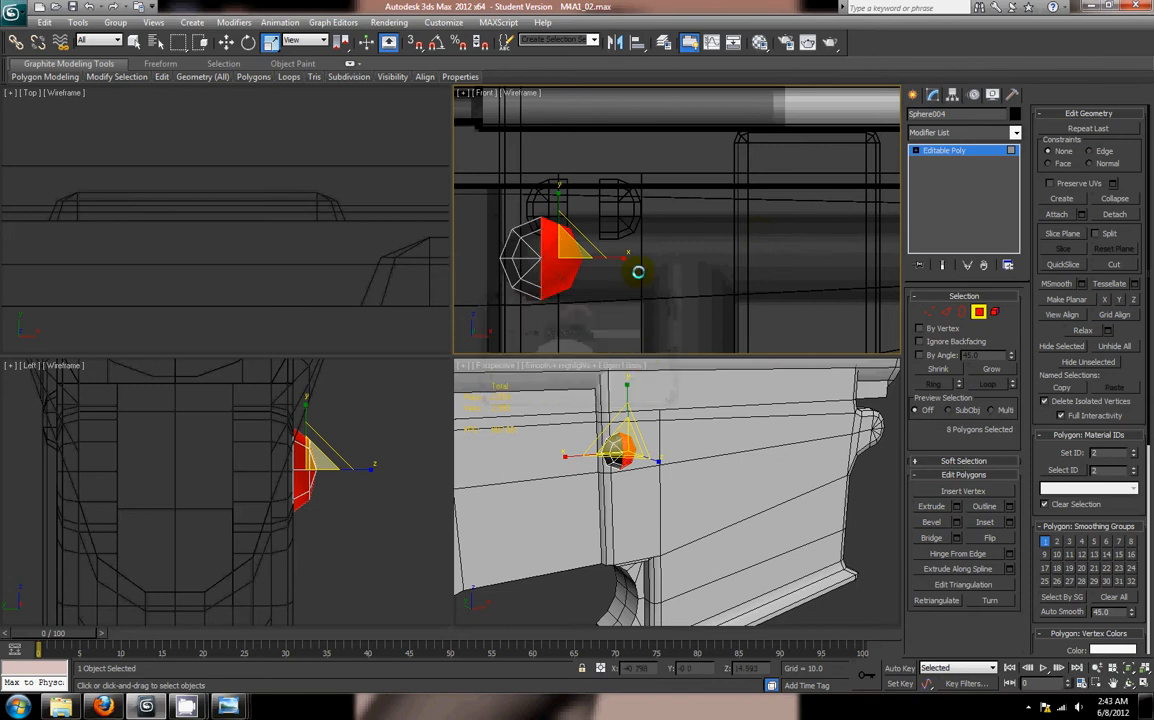
key(w)
scroll(576, 264, down, 3)
drag(619, 236, 880, 241)
middle_drag(783, 268, 616, 264)
drag(726, 231, 801, 248)
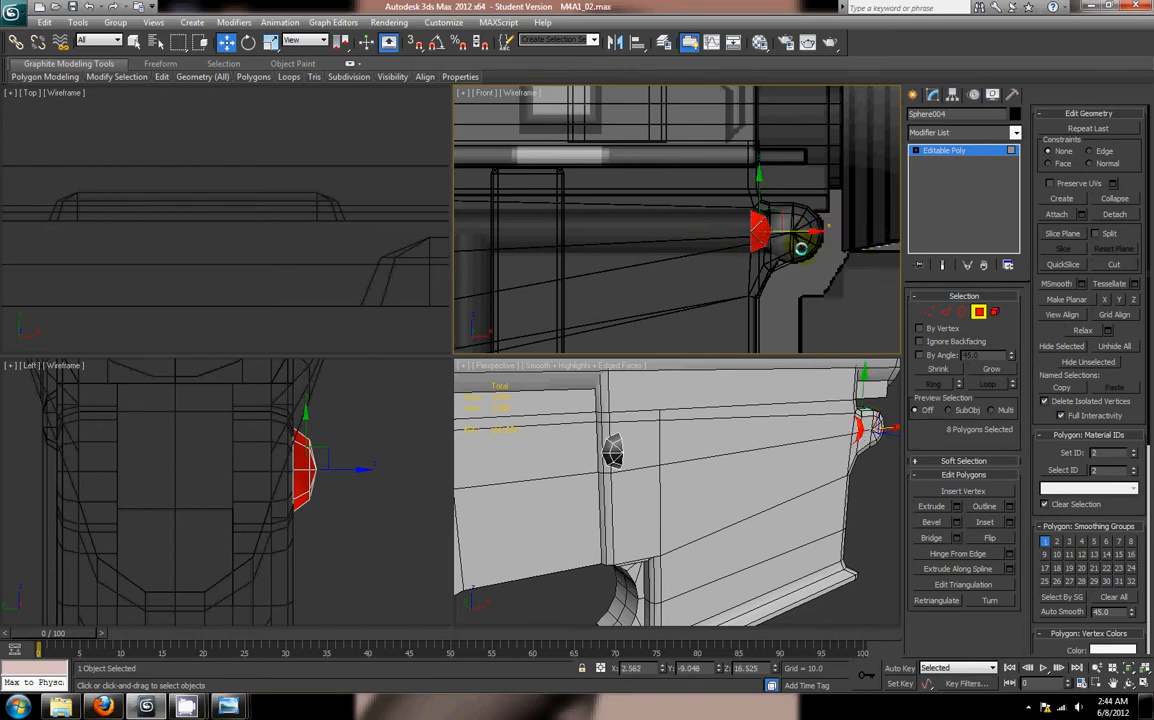
Step: Bridge the facing open edges of the two dome halves to form the long upper rib
click(745, 279)
middle_drag(669, 270, 856, 265)
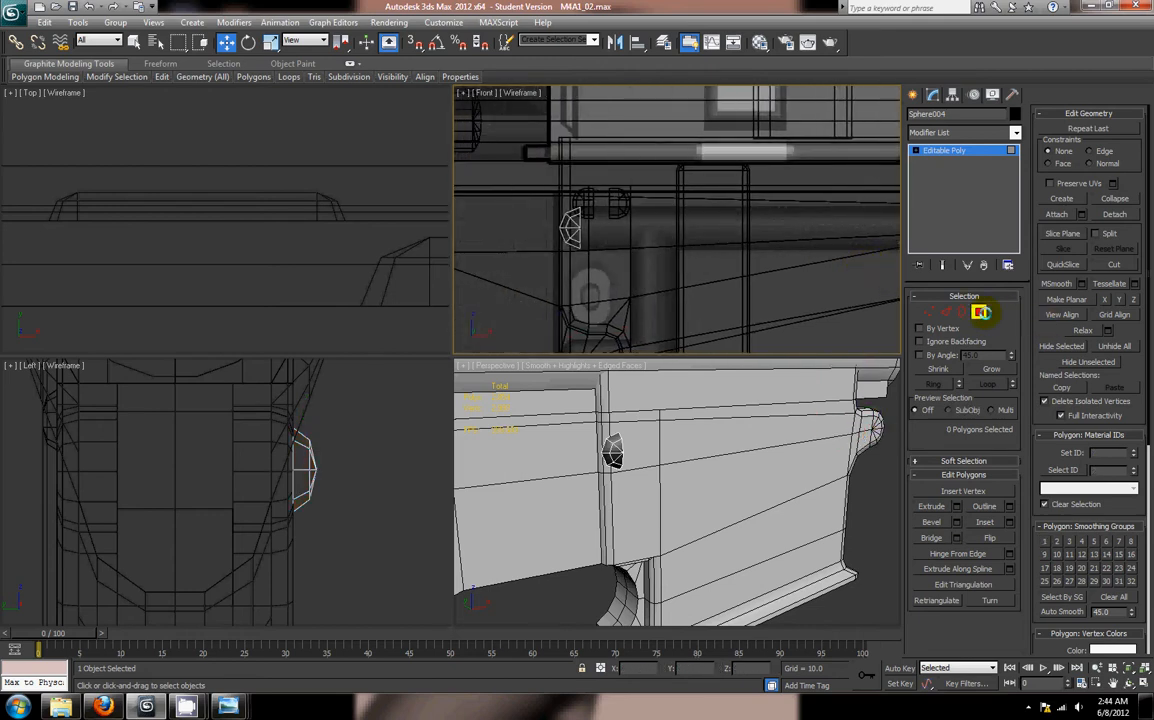
click(961, 312)
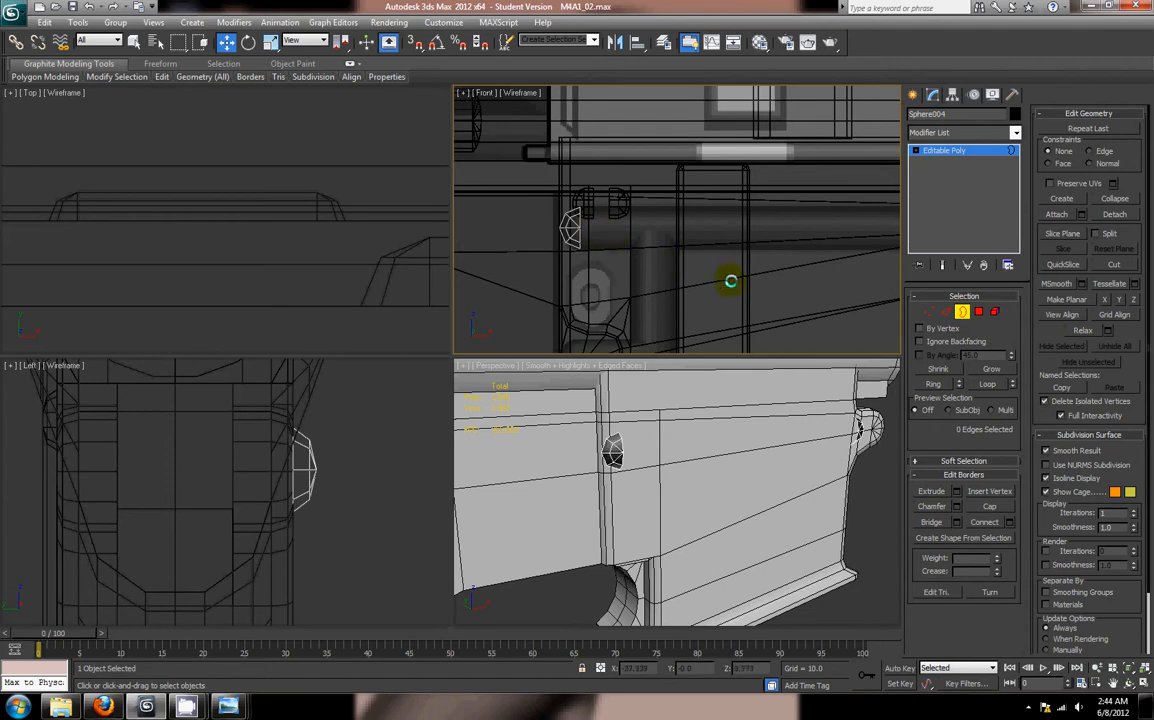
middle_drag(730, 281, 567, 268)
click(946, 312)
click(774, 213)
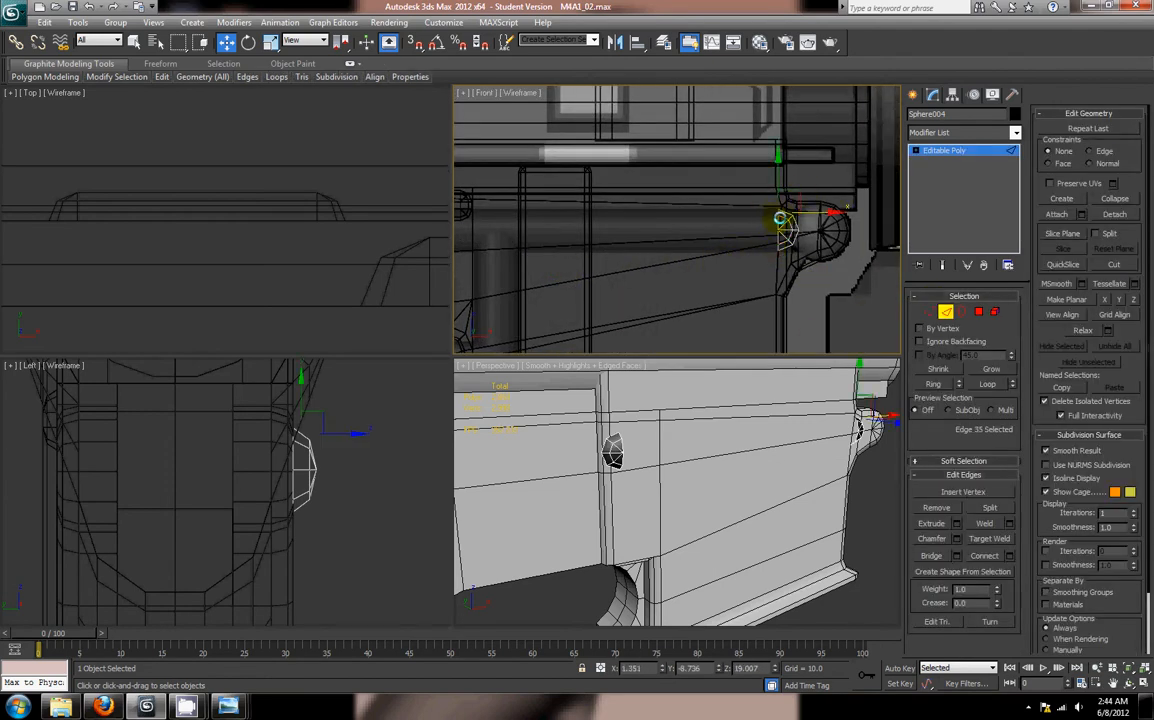
middle_drag(677, 245, 564, 198)
ctrl+click(545, 246)
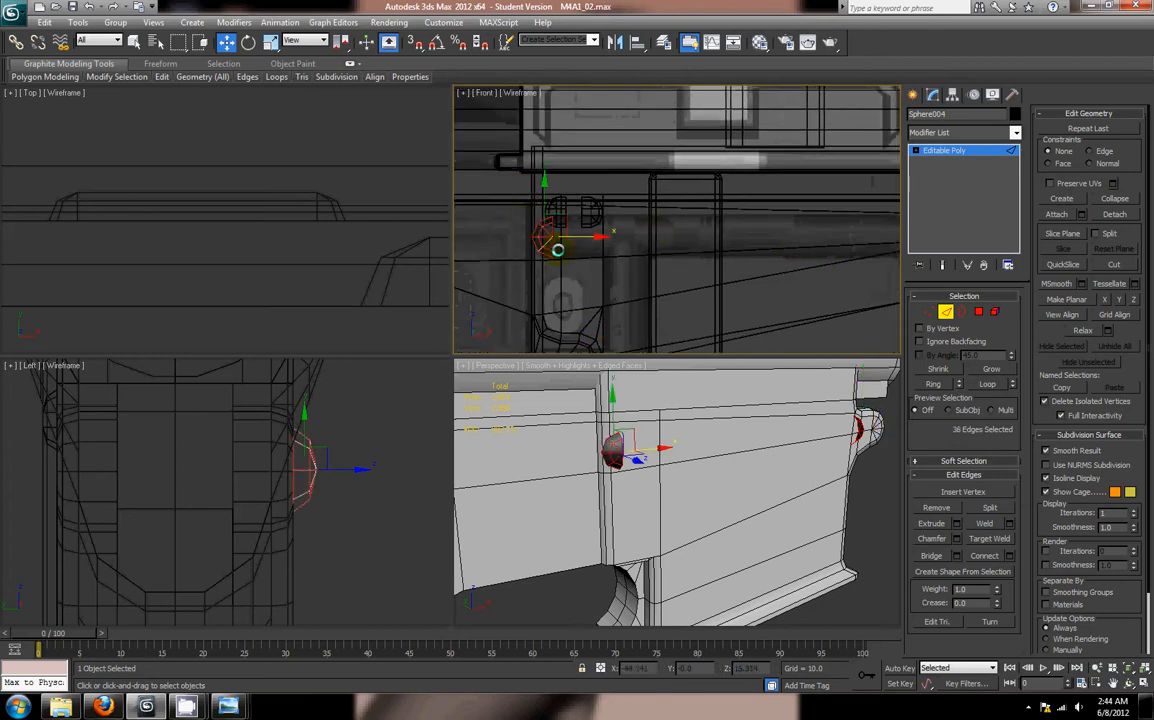
alt+drag(551, 265, 524, 208)
middle_drag(730, 241, 482, 247)
alt+drag(670, 210, 720, 296)
middle_drag(610, 267, 685, 267)
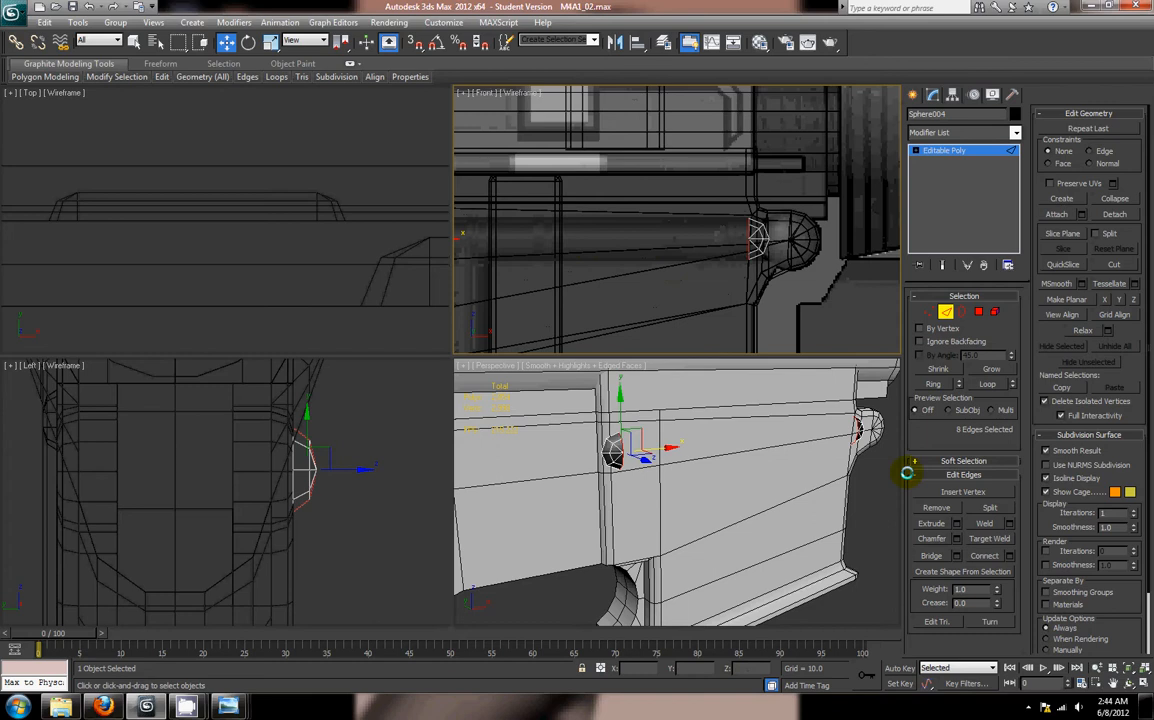
click(931, 555)
Step: Extend the rib's open back border inward into the receiver body
alt+middle_drag(738, 488, 694, 323)
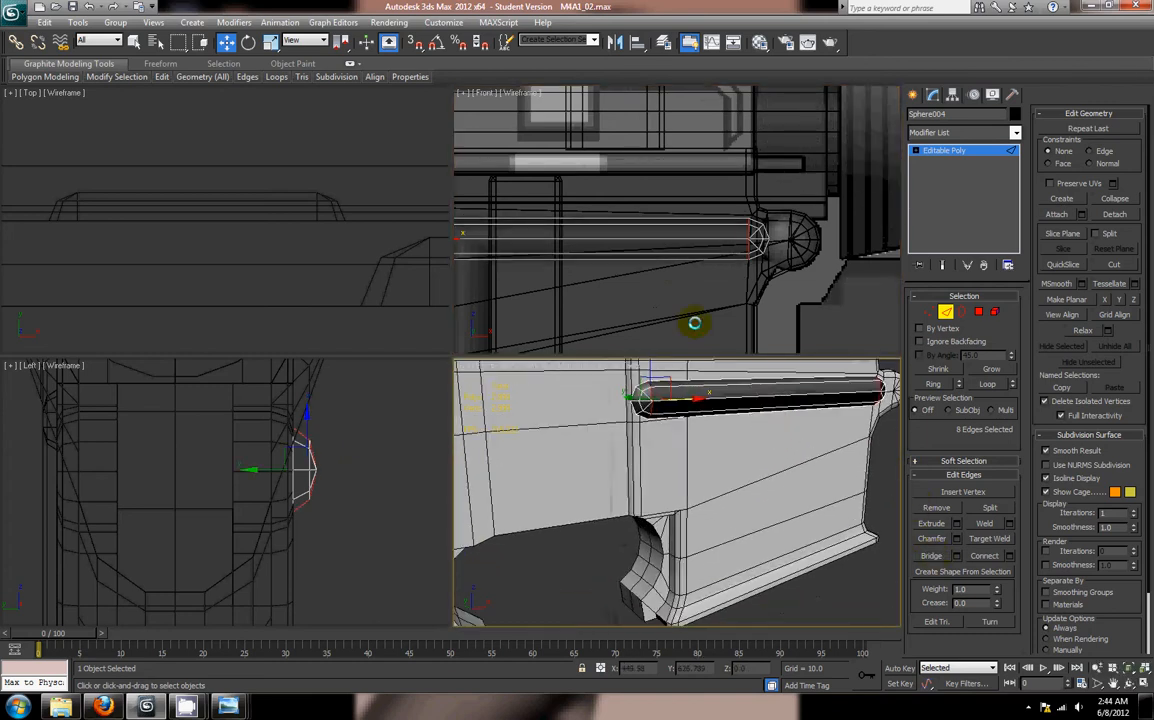
alt+middle_drag(759, 439, 745, 505)
click(962, 311)
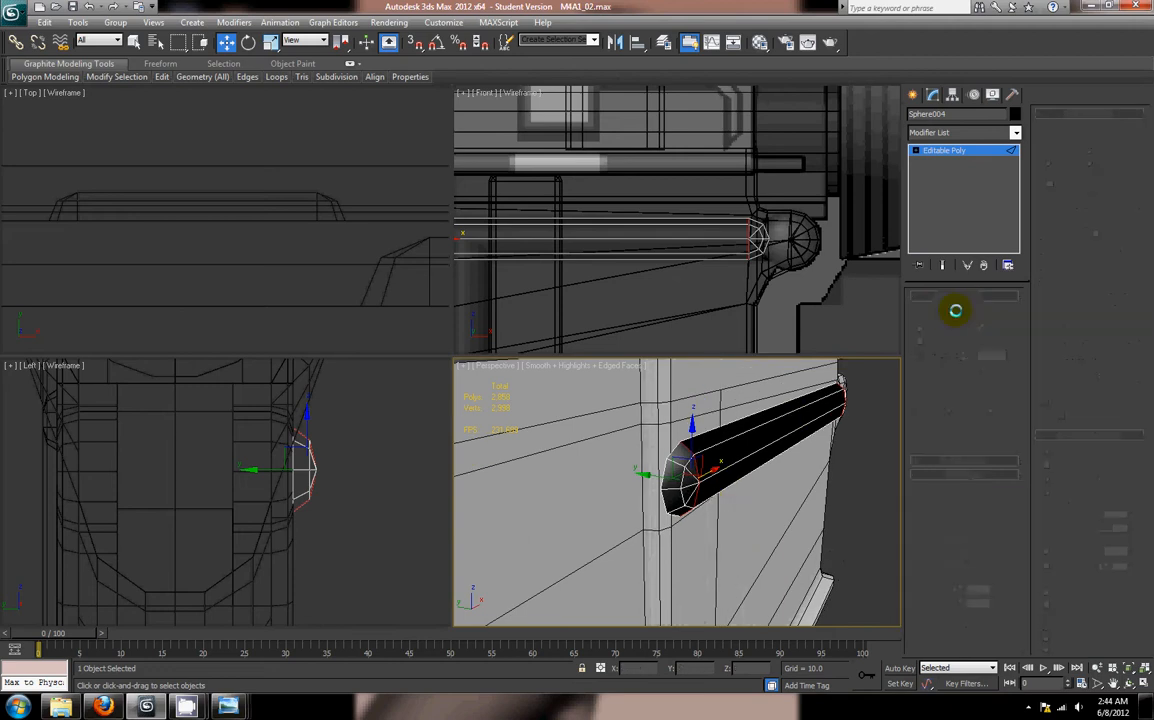
click(712, 447)
mouse_move(743, 423)
mouse_down()
mouse_move(724, 414)
mouse_move(725, 436)
mouse_up()
middle_drag(592, 289, 708, 263)
scroll(746, 256, down, 2)
scroll(740, 223, up, 4)
scroll(754, 257, down, 2)
click(962, 311)
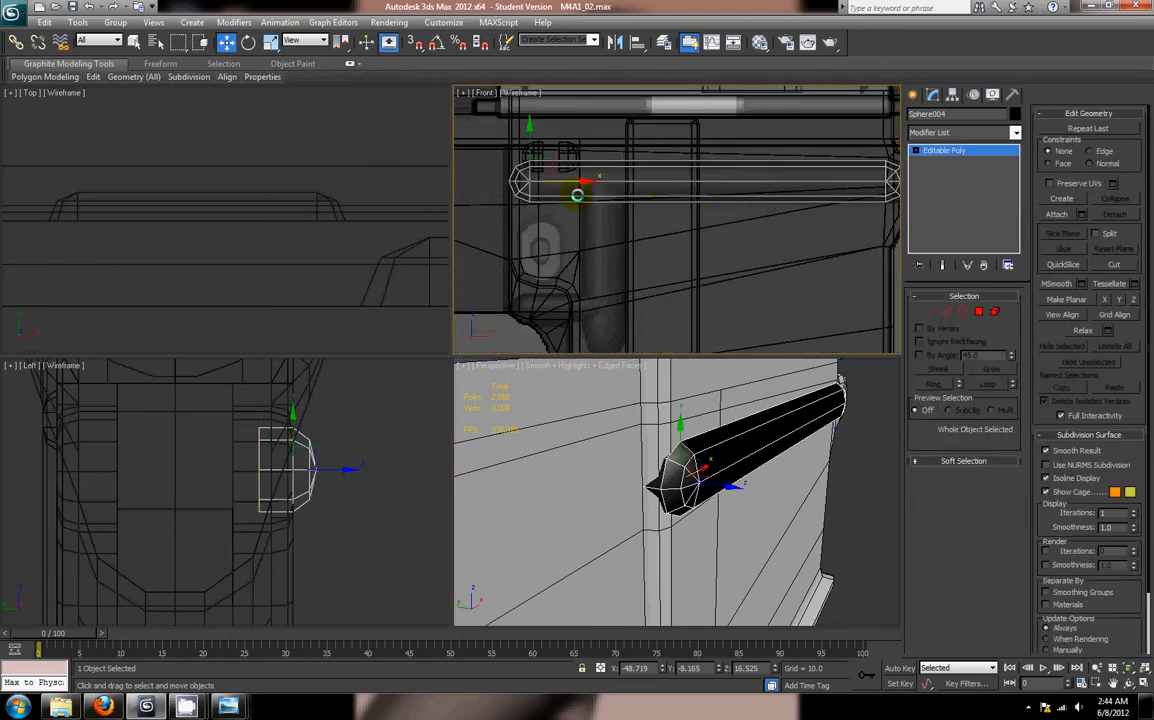
Step: Copy the upper rib down to the lower rib position above the trigger guard and scale the copy down to the reference's thickness
shift+drag(533, 150, 533, 272)
click(577, 410)
scroll(613, 291, up, 4)
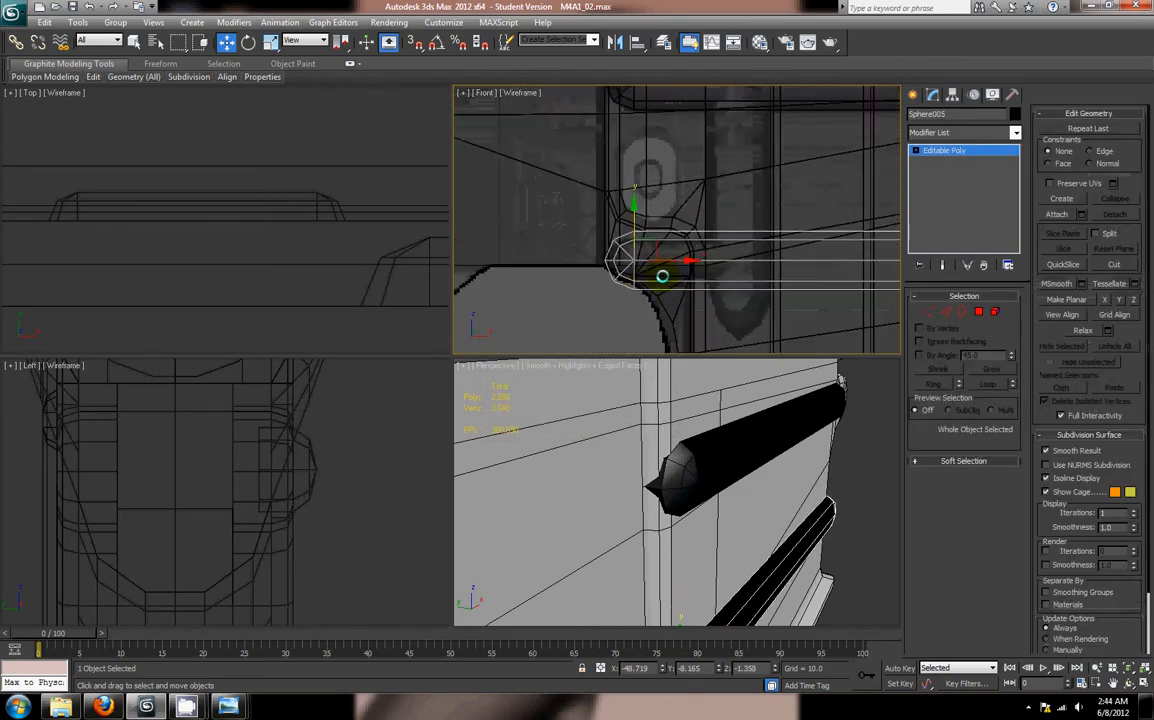
scroll(728, 302, up, 2)
key(r)
mouse_move(672, 263)
mouse_down()
mouse_move(663, 318)
mouse_move(683, 288)
mouse_move(669, 288)
mouse_up()
key(w)
scroll(669, 288, down, 3)
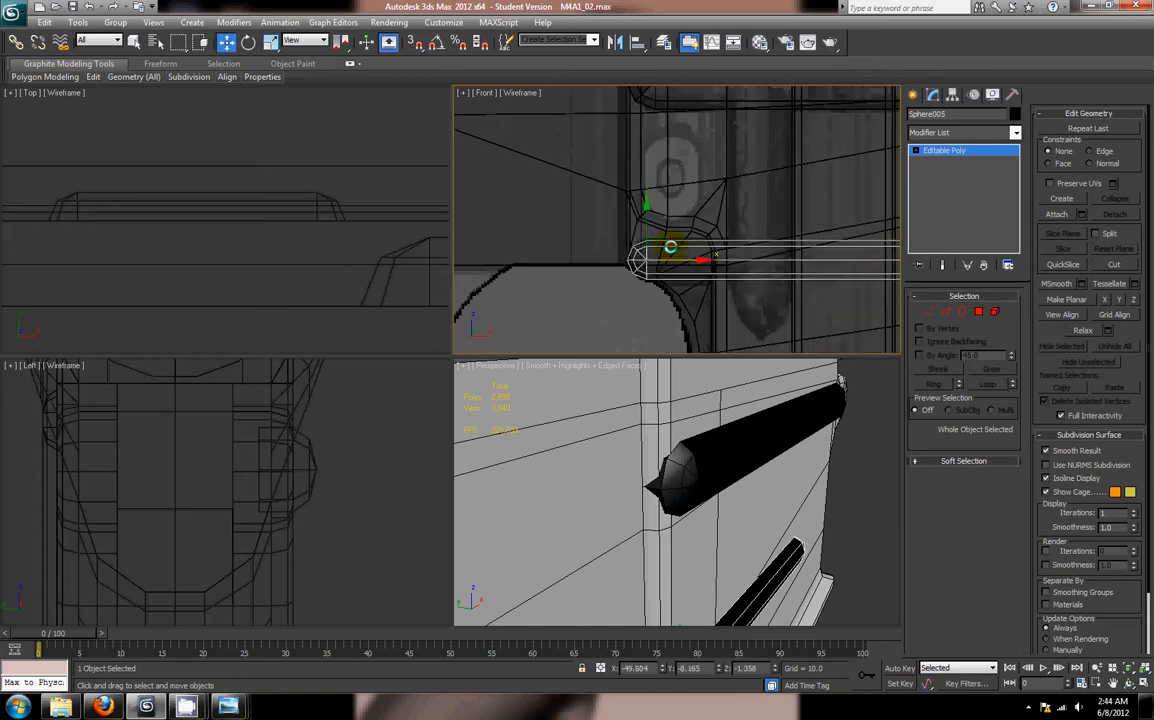
middle_drag(670, 250, 628, 309)
scroll(734, 466, down, 5)
Step: Align the lower rib to the upper rib in X position, matching minimum to minimum
key(alt+w)
alt+middle_drag(729, 425, 649, 397)
scroll(663, 414, up, 3)
scroll(665, 415, up, 3)
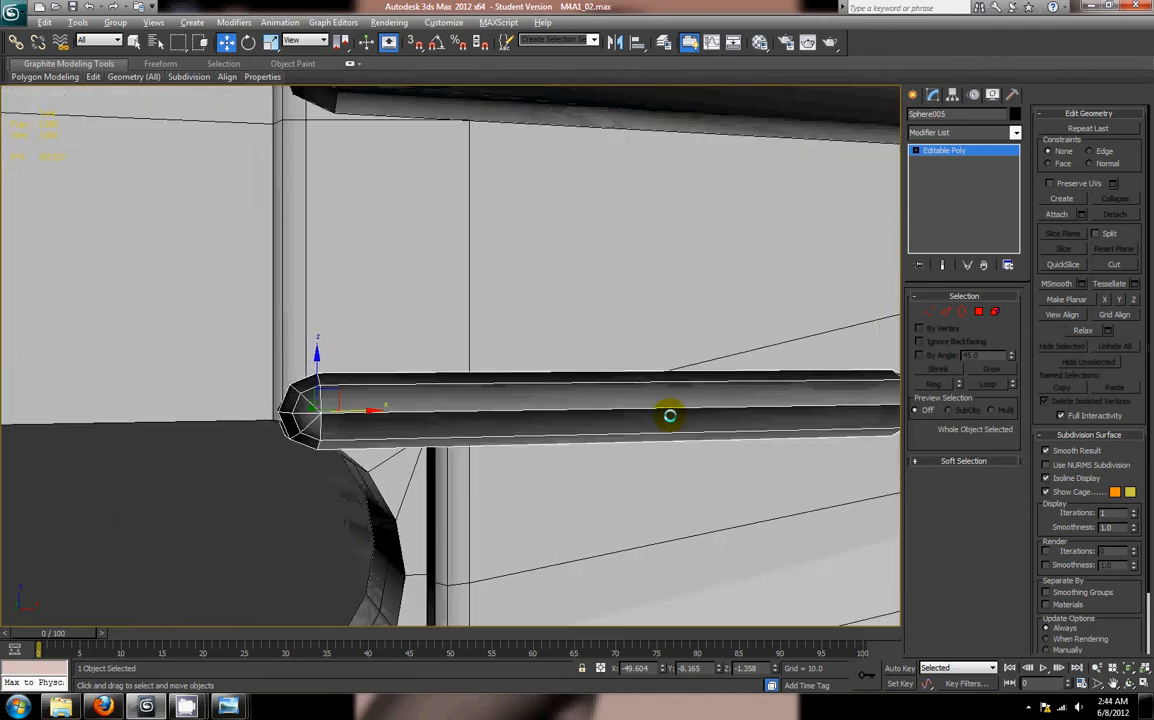
scroll(667, 412, down, 4)
click(636, 41)
click(438, 185)
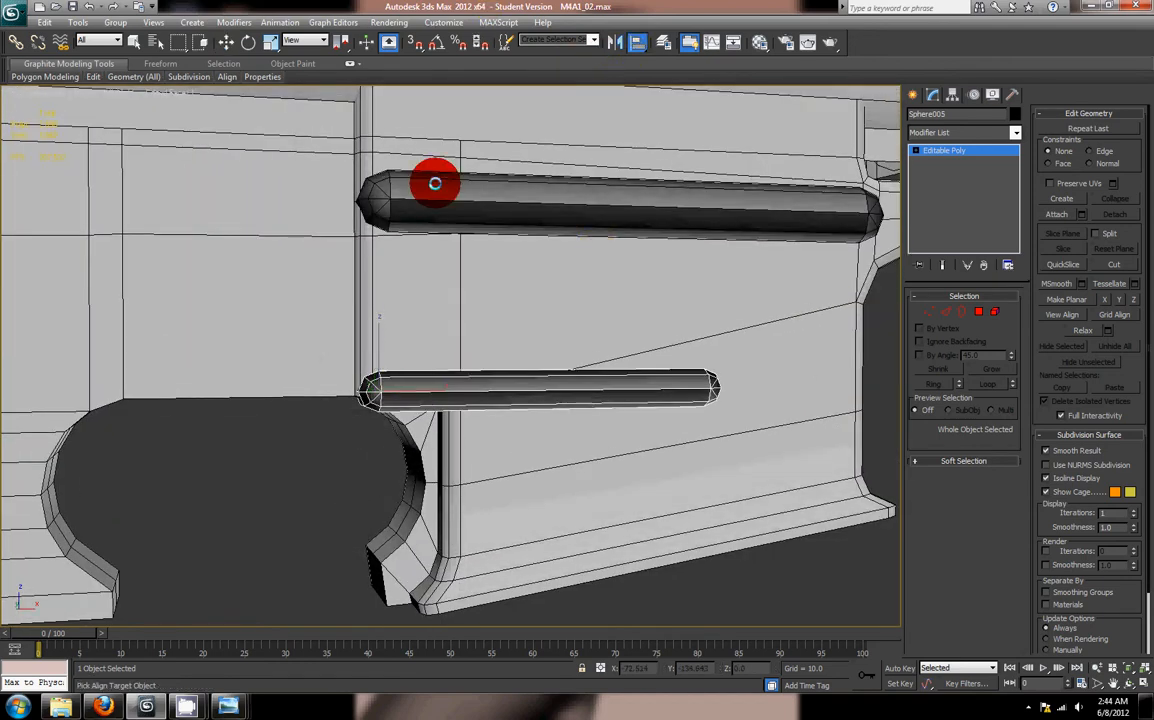
click(541, 263)
click(636, 261)
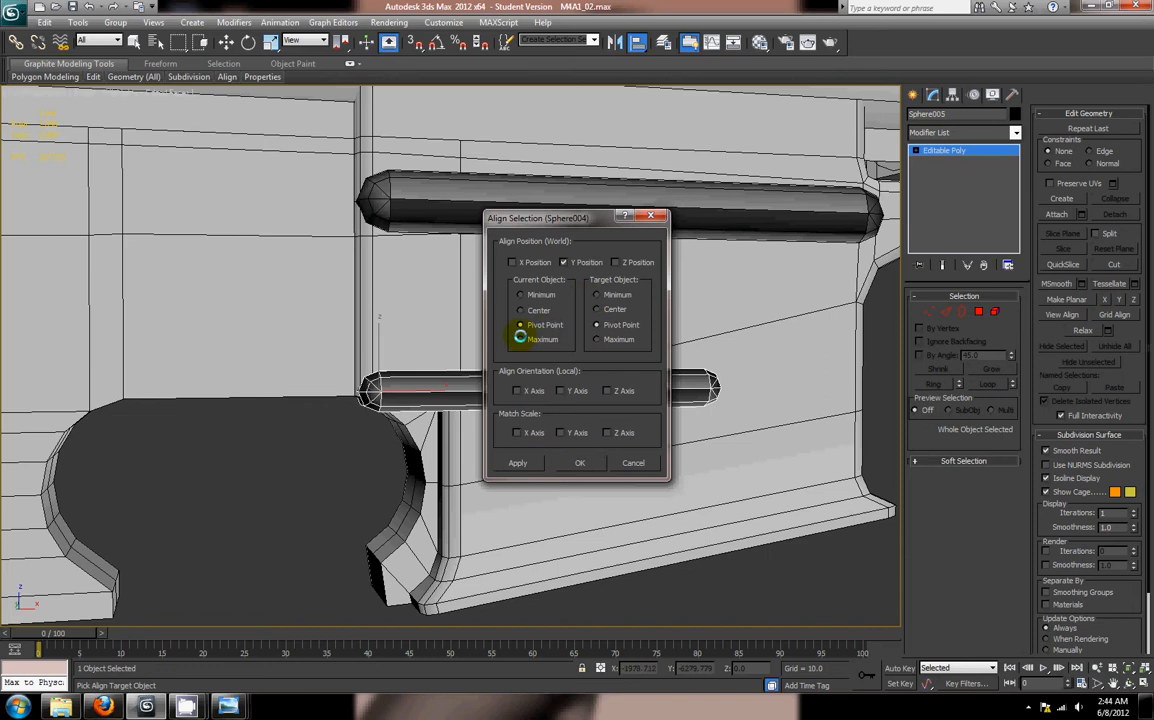
click(507, 339)
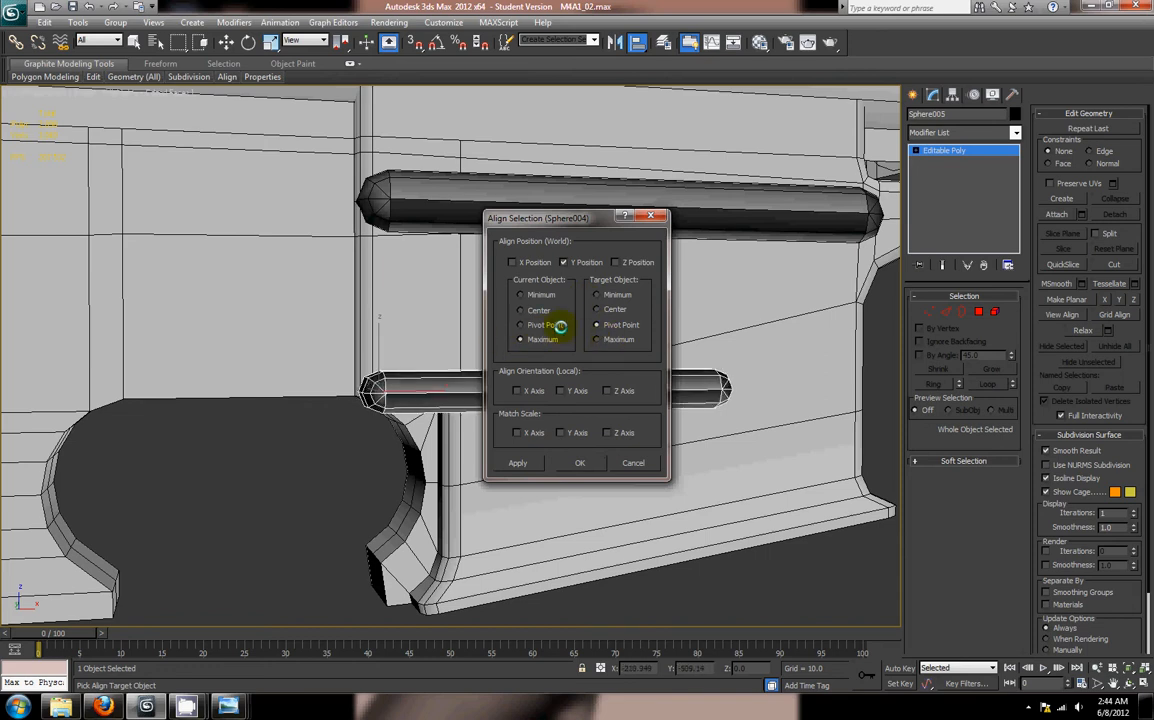
click(529, 261)
click(565, 263)
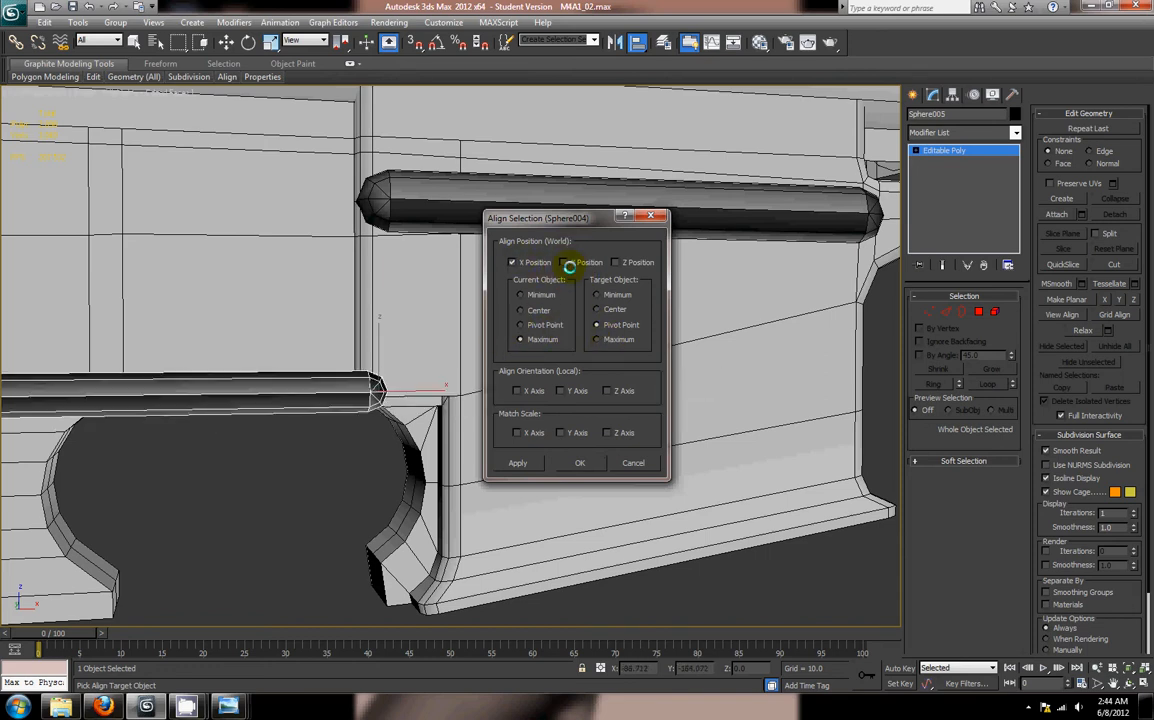
click(603, 296)
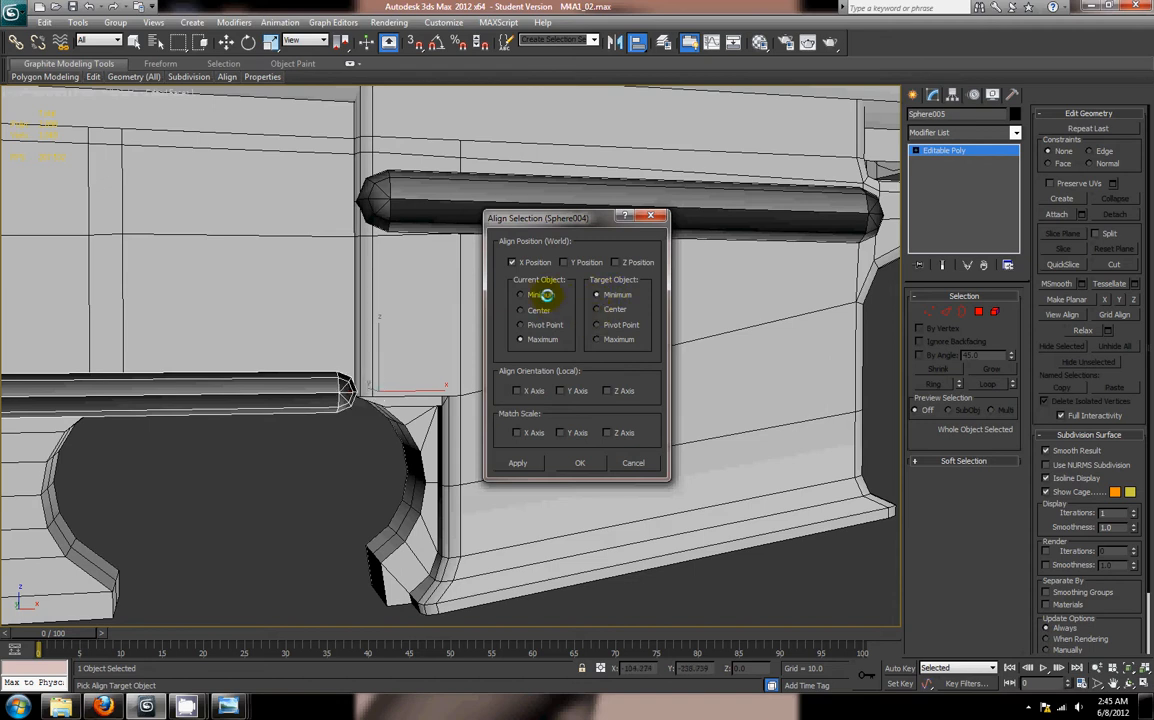
click(546, 295)
click(610, 340)
click(599, 295)
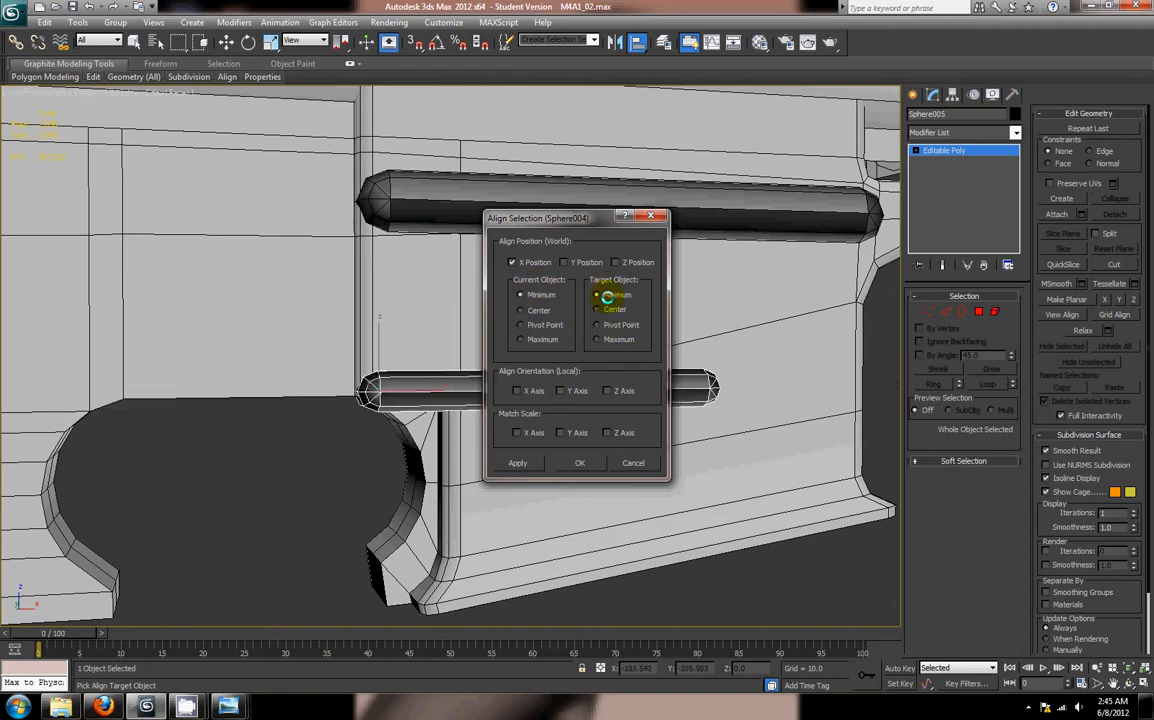
click(576, 466)
Step: Delete the vertices of the lower rib's rounded front end
mouse_move(595, 402)
alt+middle_down()
mouse_move(572, 402)
mouse_move(587, 389)
mouse_move(667, 394)
mouse_move(607, 396)
alt+middle_up()
click(930, 312)
drag(713, 314, 818, 425)
scroll(688, 402, up, 3)
middle_drag(829, 410, 549, 353)
scroll(688, 402, down, 2)
key(alt+w)
middle_drag(682, 260, 493, 205)
scroll(619, 219, down, 2)
drag(682, 262, 650, 218)
key(Delete)
Step: Shorten the lower rib by moving its open end back to the vertical rib in the reference, at X about -38.4
middle_drag(669, 268, 893, 293)
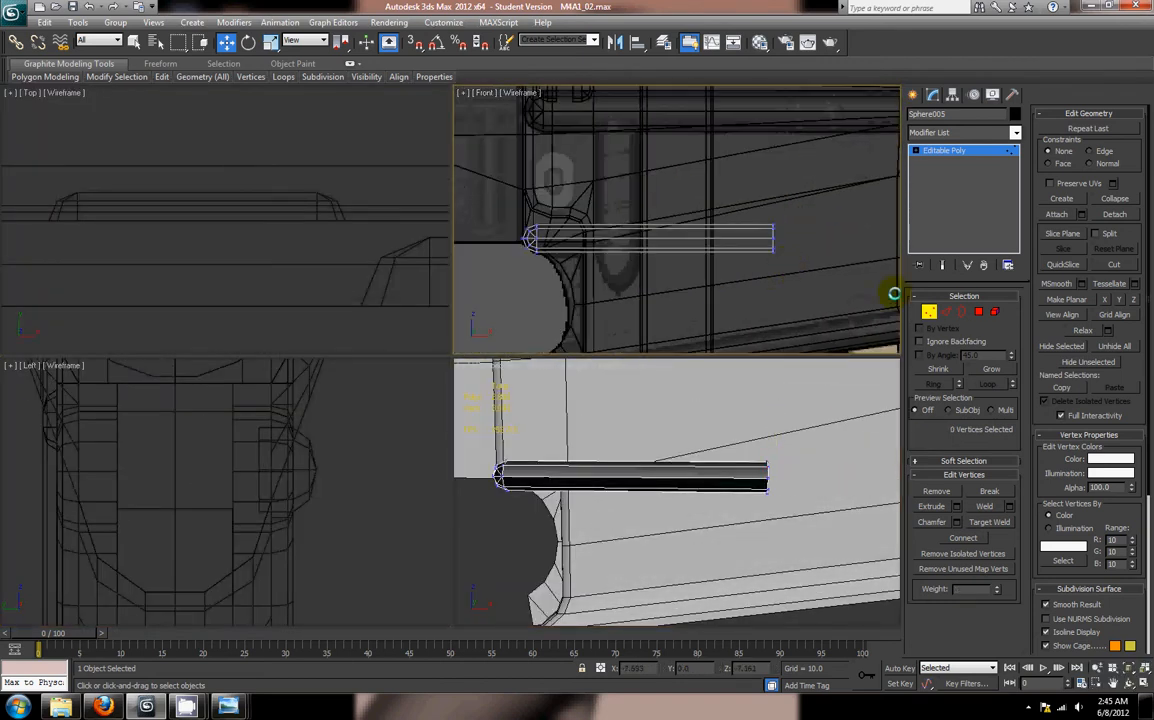
drag(786, 223, 660, 242)
middle_drag(724, 209, 726, 274)
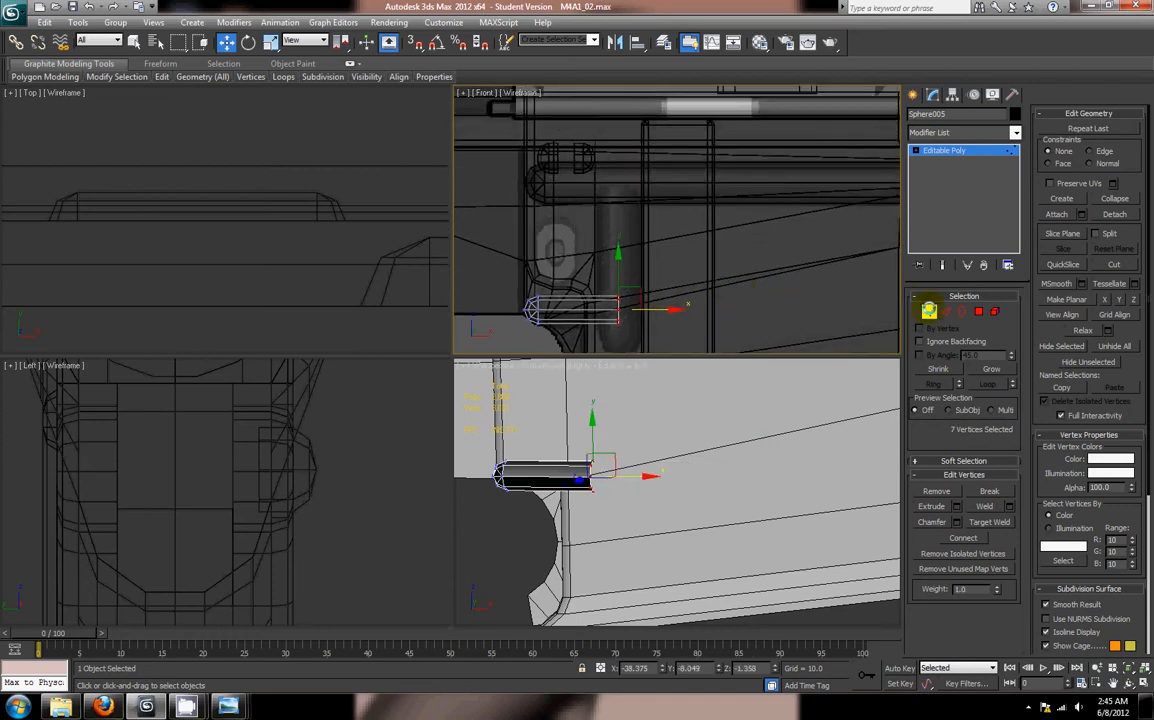
click(929, 311)
middle_drag(695, 224, 667, 233)
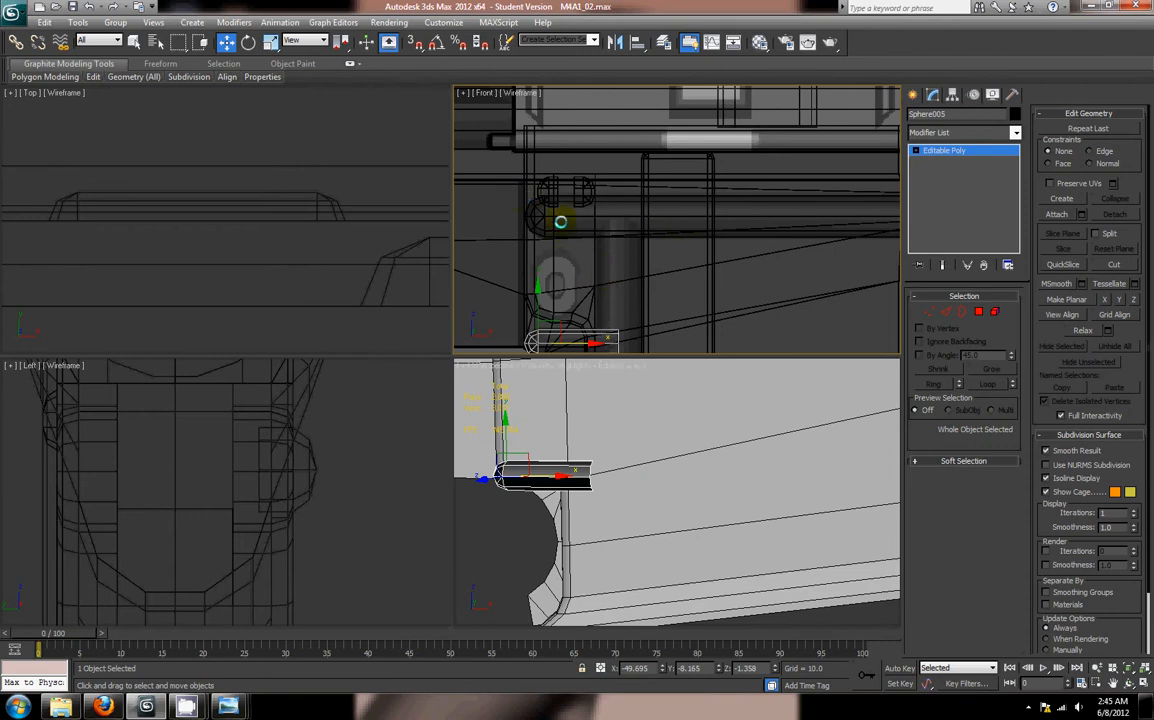
click(536, 215)
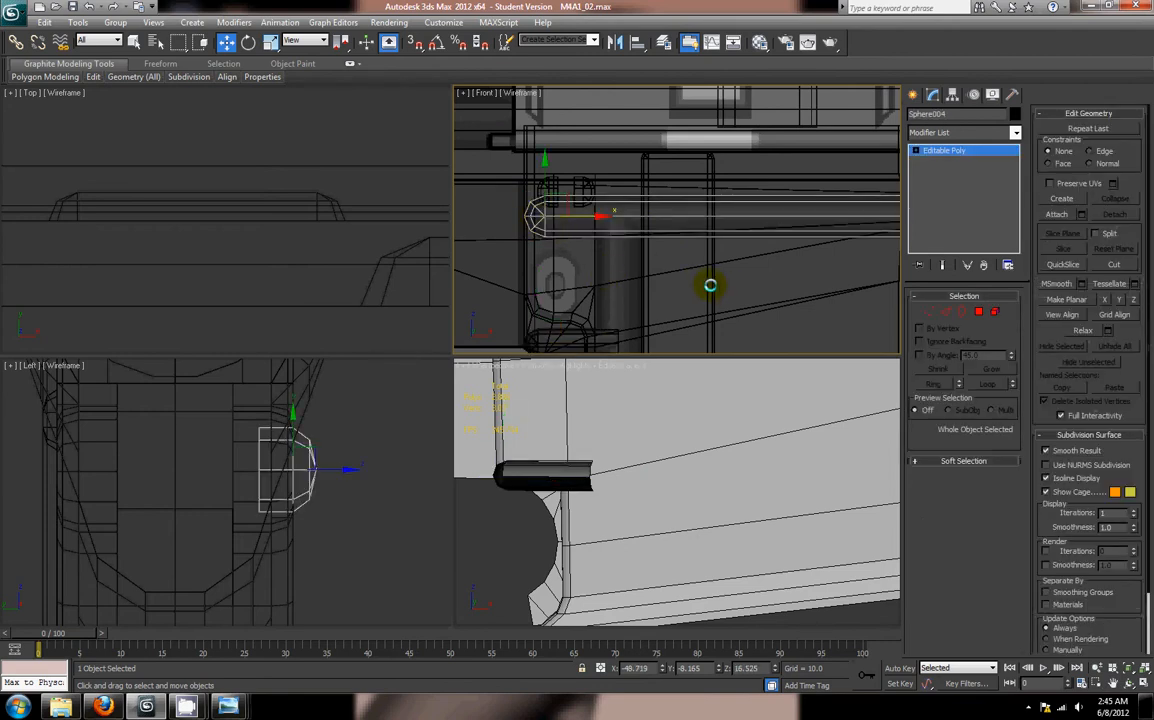
scroll(710, 285, down, 2)
key(e)
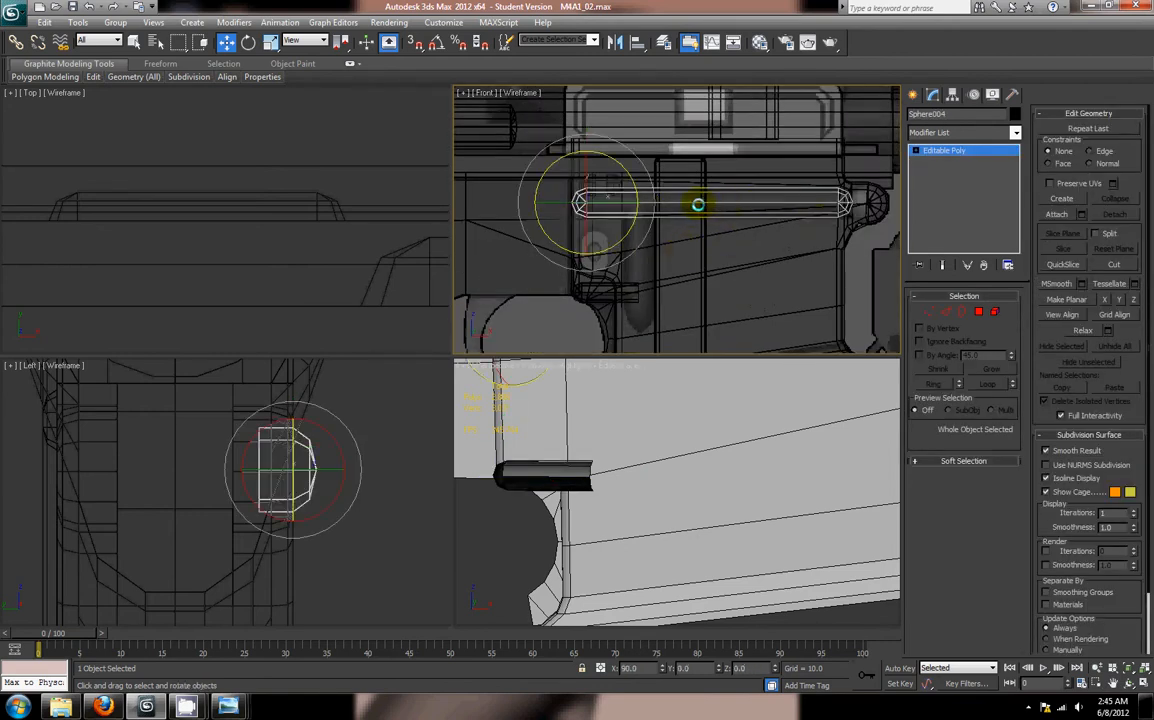
mouse_move(621, 170)
shift+mouse_down()
mouse_move(664, 275)
mouse_move(658, 292)
shift+mouse_up()
click(635, 413)
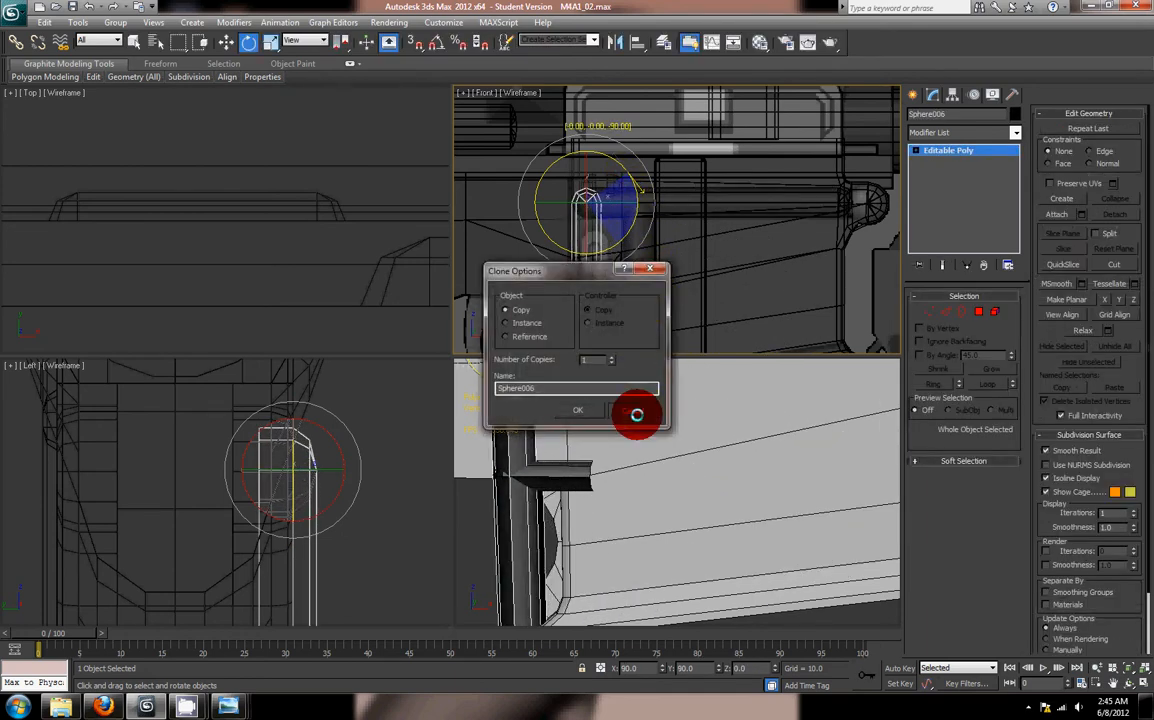
key(ctrl+z)
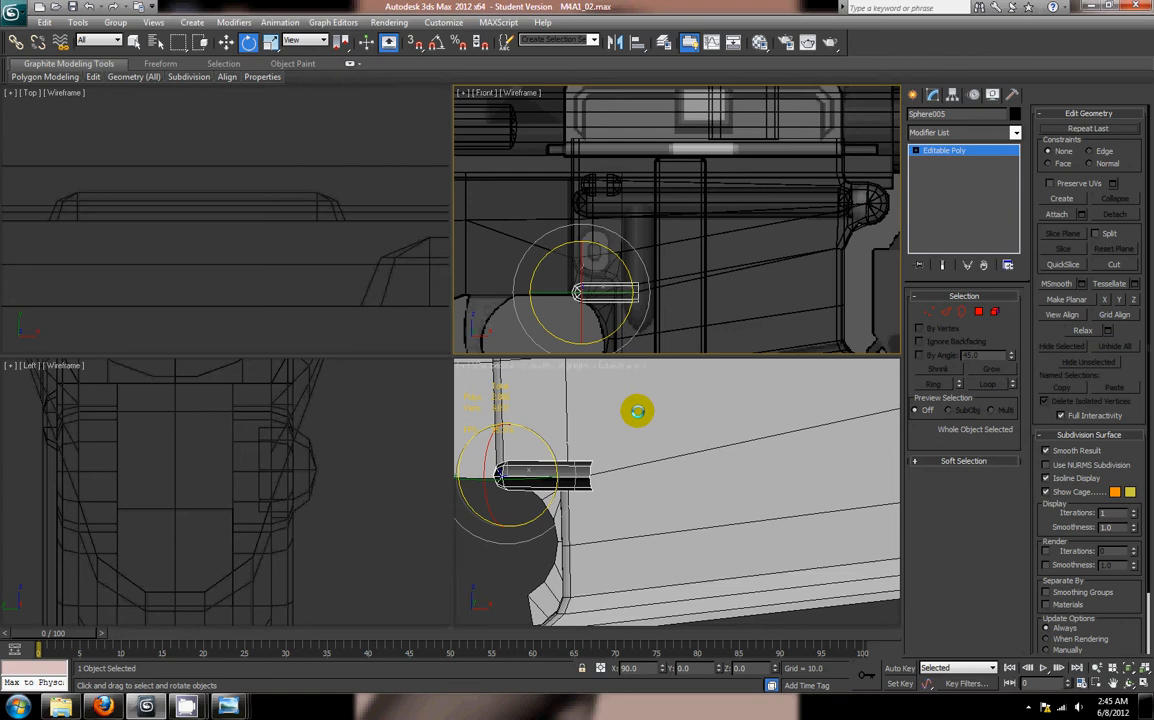
Step: Copy the long horizontal rod rotated 90 degrees clockwise and move the vertical copy over the reference's vertical rib
click(643, 204)
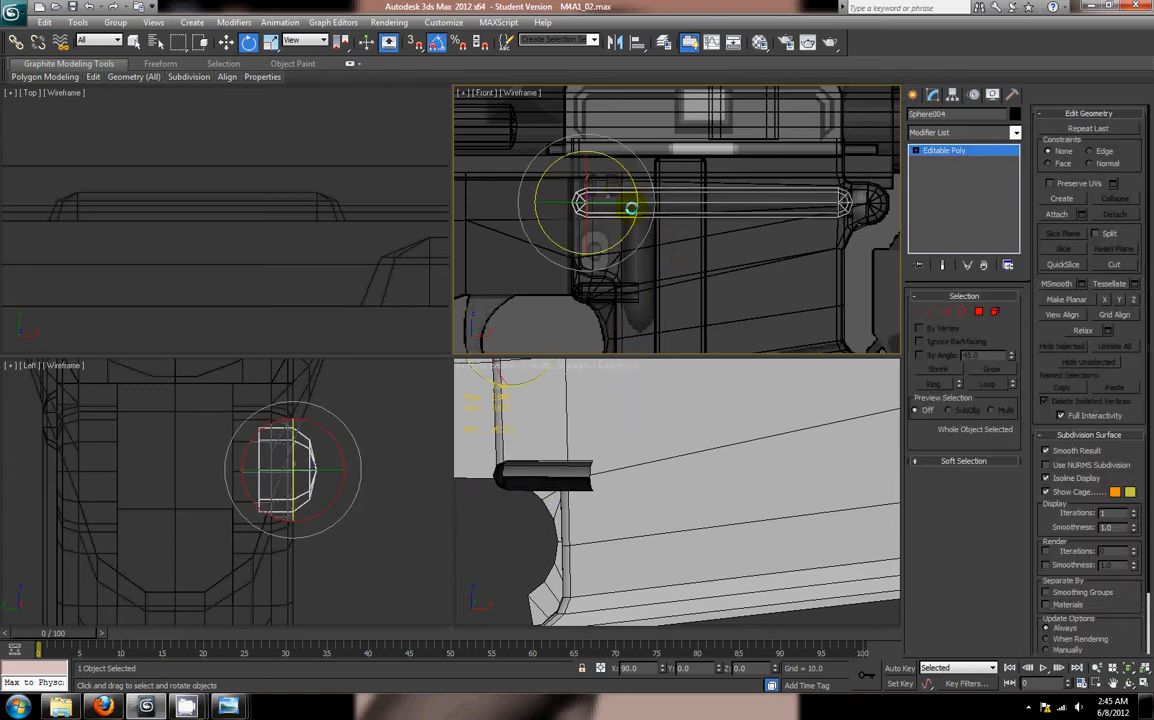
mouse_move(634, 218)
shift+mouse_down()
mouse_move(644, 255)
mouse_move(644, 240)
shift+mouse_up()
click(577, 408)
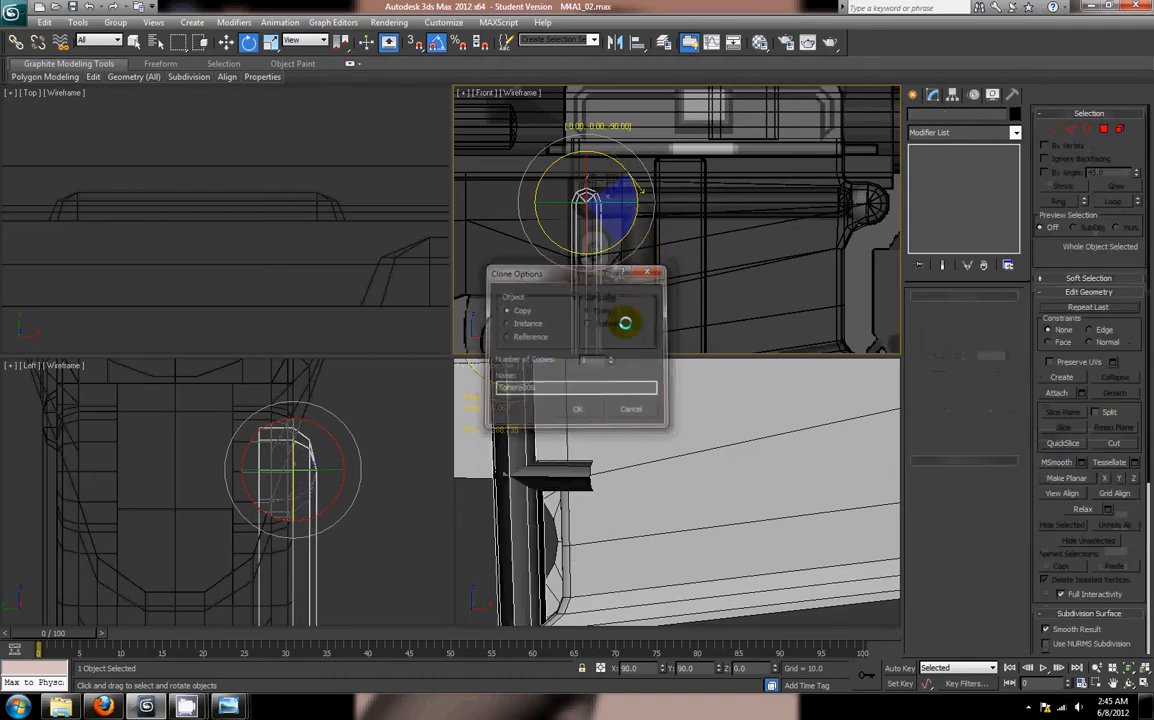
key(w)
drag(592, 193, 672, 207)
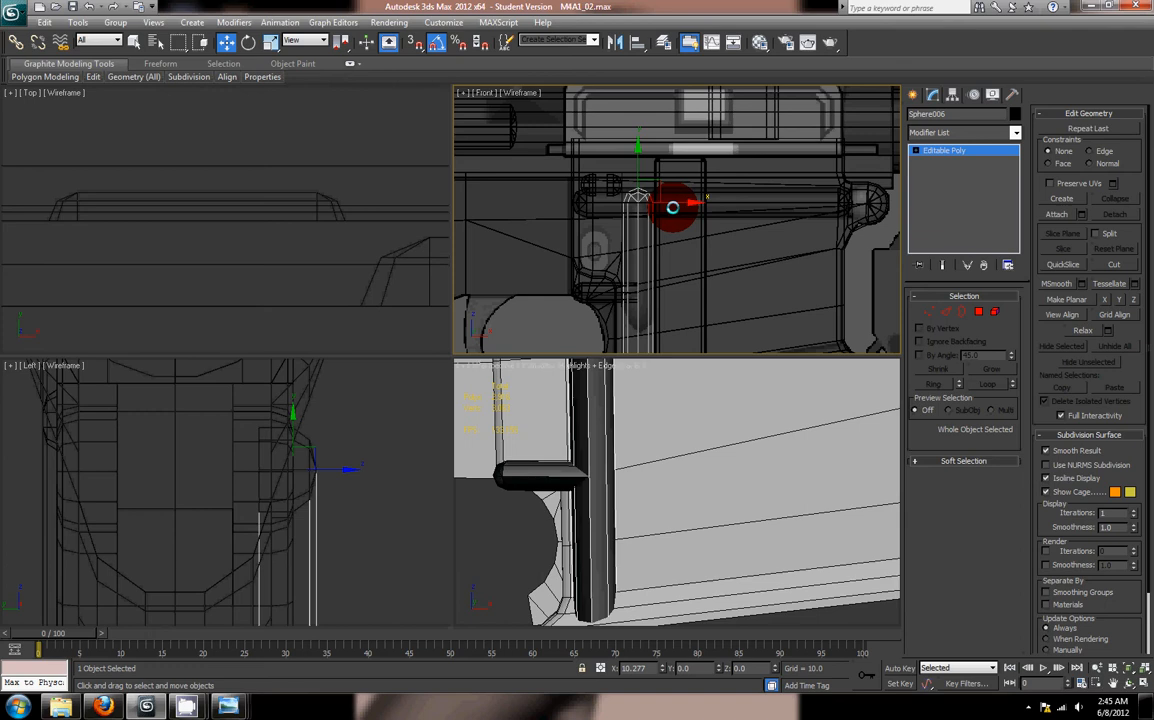
Step: Shorten the vertical rod by moving its lower end vertices up to the bottom of the reference rib
middle_drag(690, 257, 690, 134)
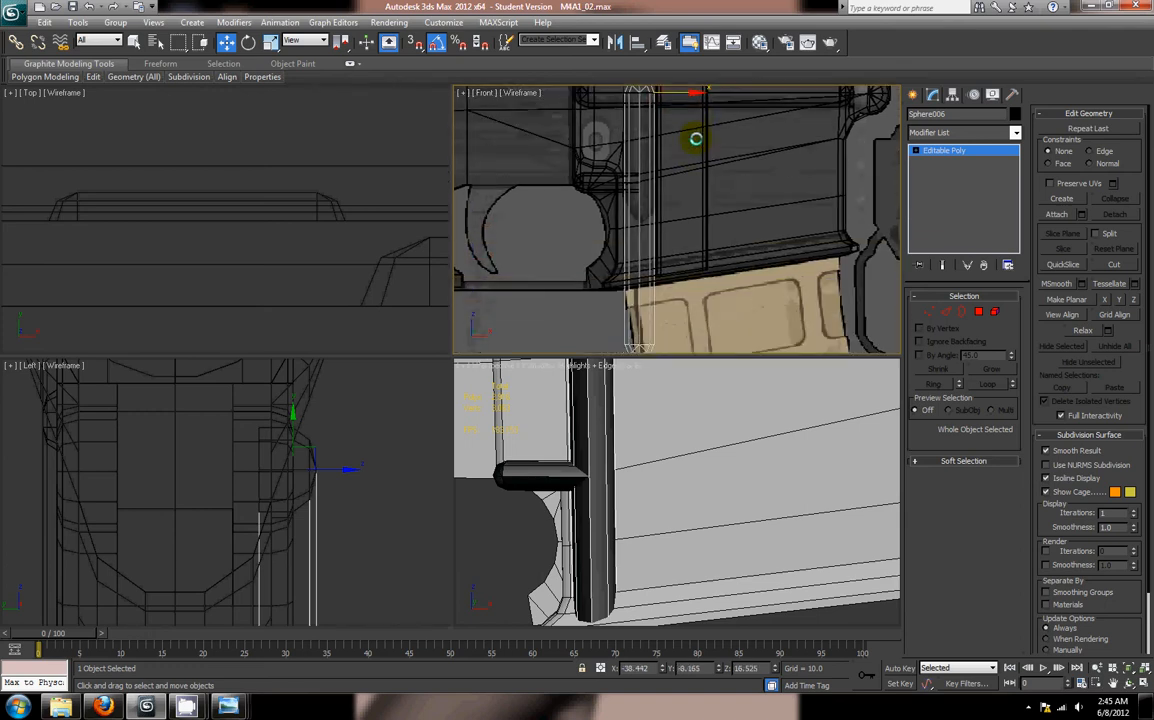
click(929, 311)
click(665, 290)
drag(634, 304, 646, 156)
scroll(680, 240, up, 2)
scroll(665, 300, down, 2)
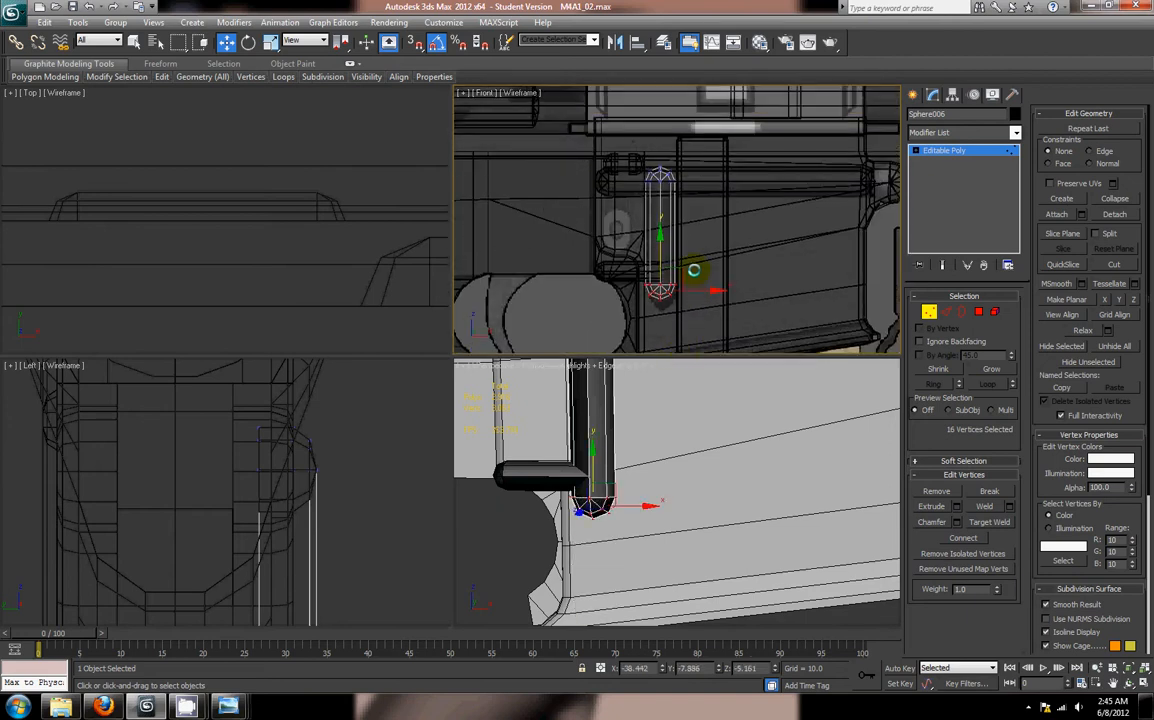
Step: Delete the rounded cap vertices at the top end of the vertical rod
scroll(700, 272, up, 2)
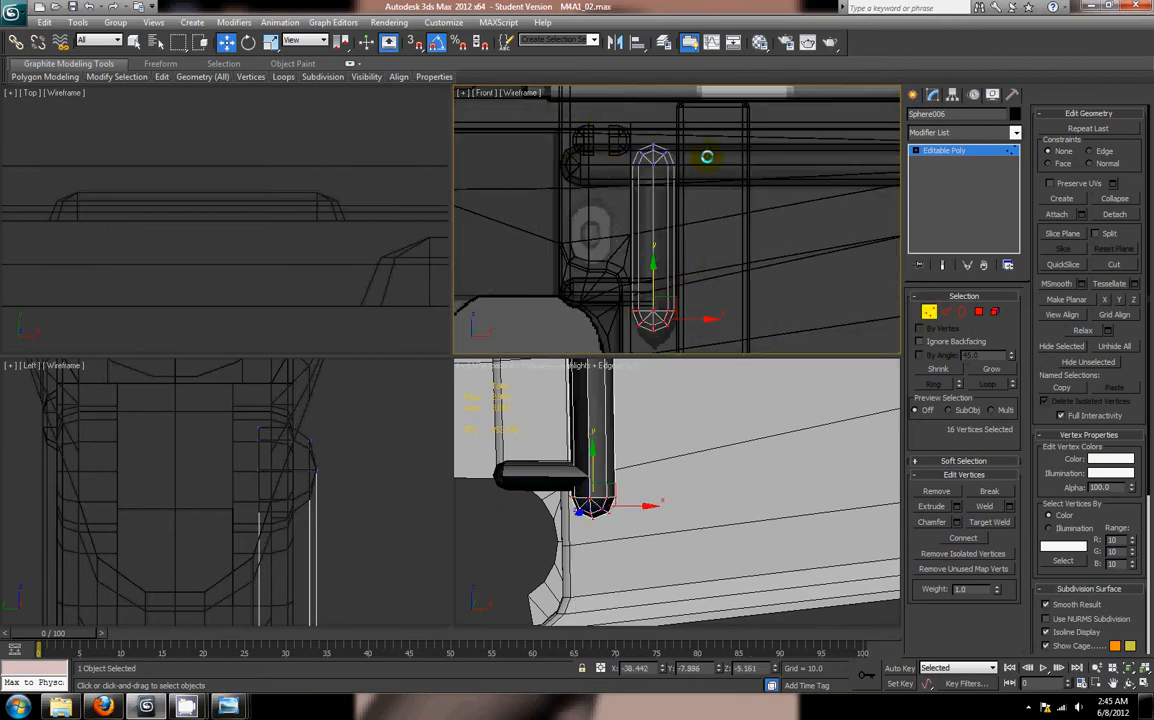
click(694, 254)
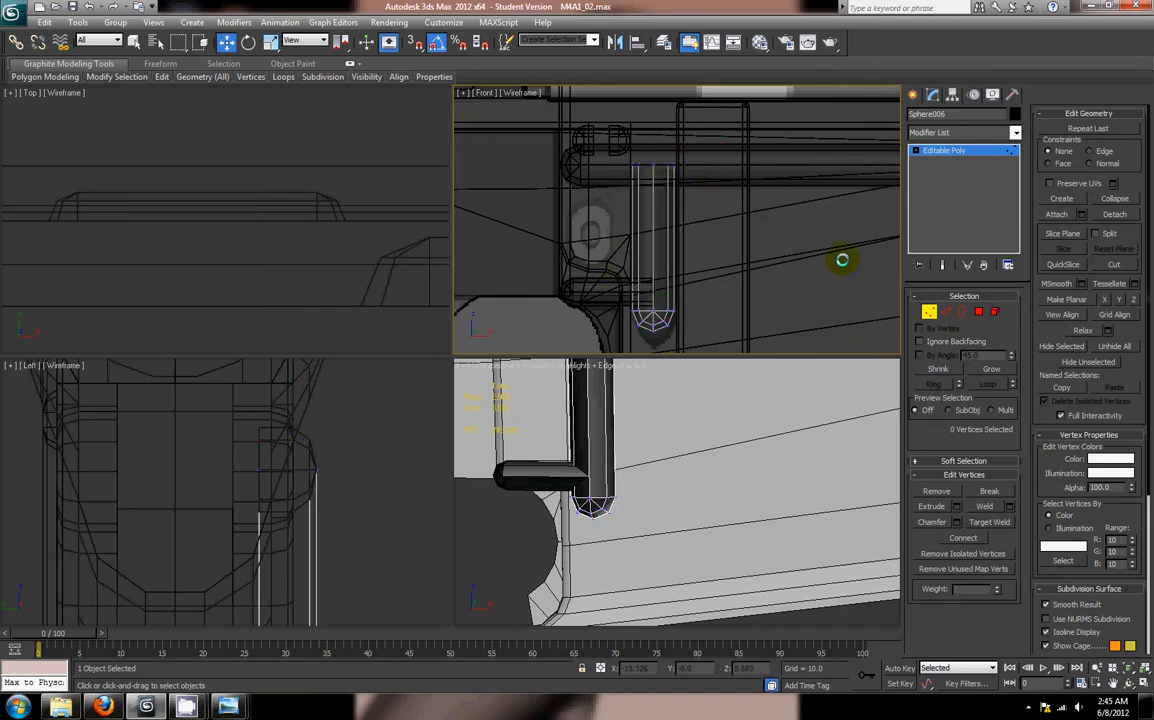
scroll(780, 247, up, 3)
mouse_move(786, 318)
middle_down()
mouse_move(780, 247)
mouse_move(783, 340)
middle_up()
scroll(785, 290, down, 2)
click(924, 311)
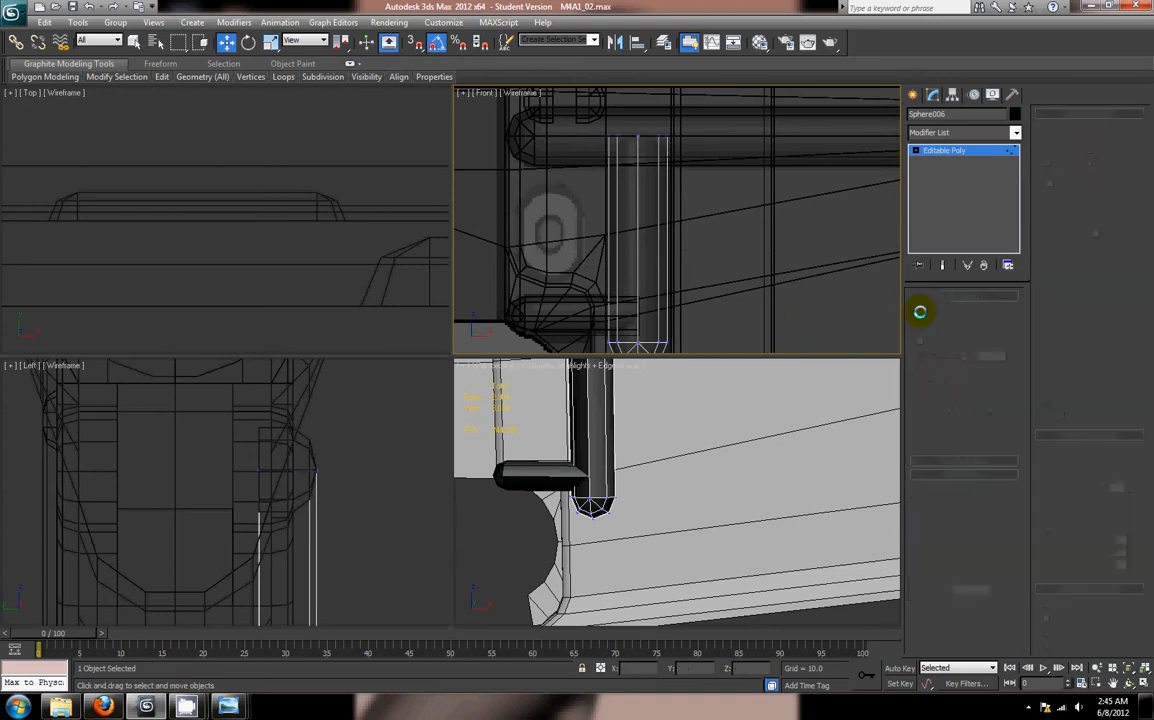
scroll(683, 264, down, 2)
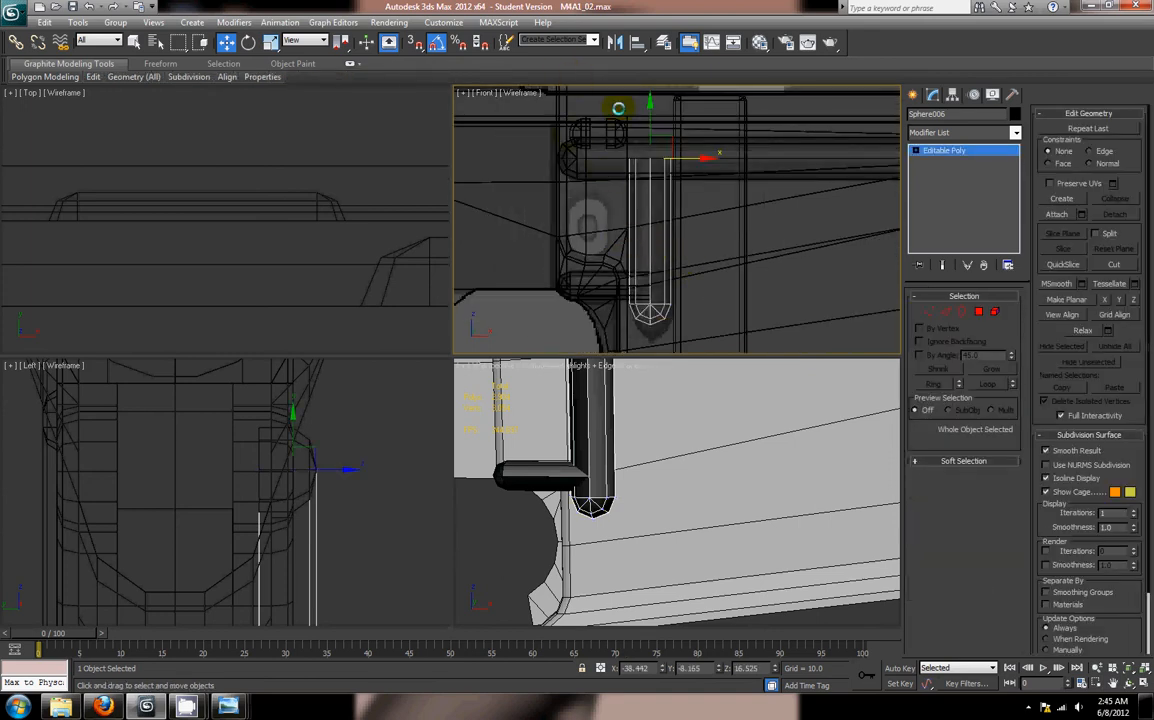
Step: Align the vertical rod's pivot point to the maximum of the short horizontal rod in X position only
click(637, 42)
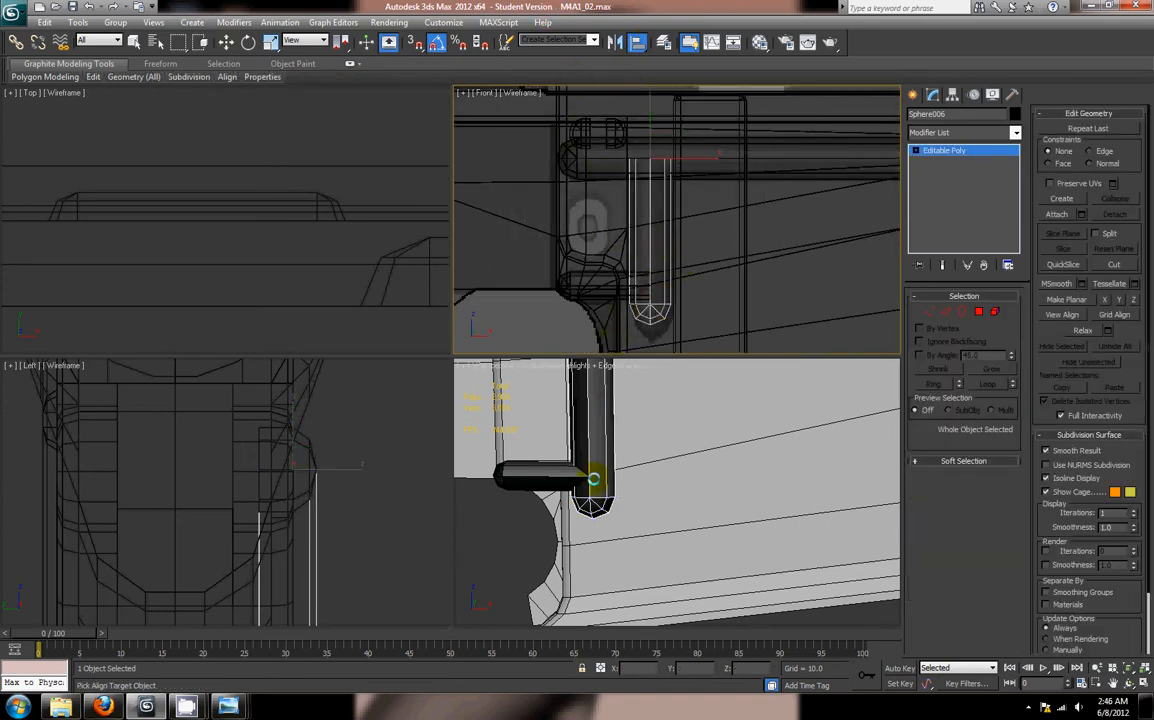
click(555, 468)
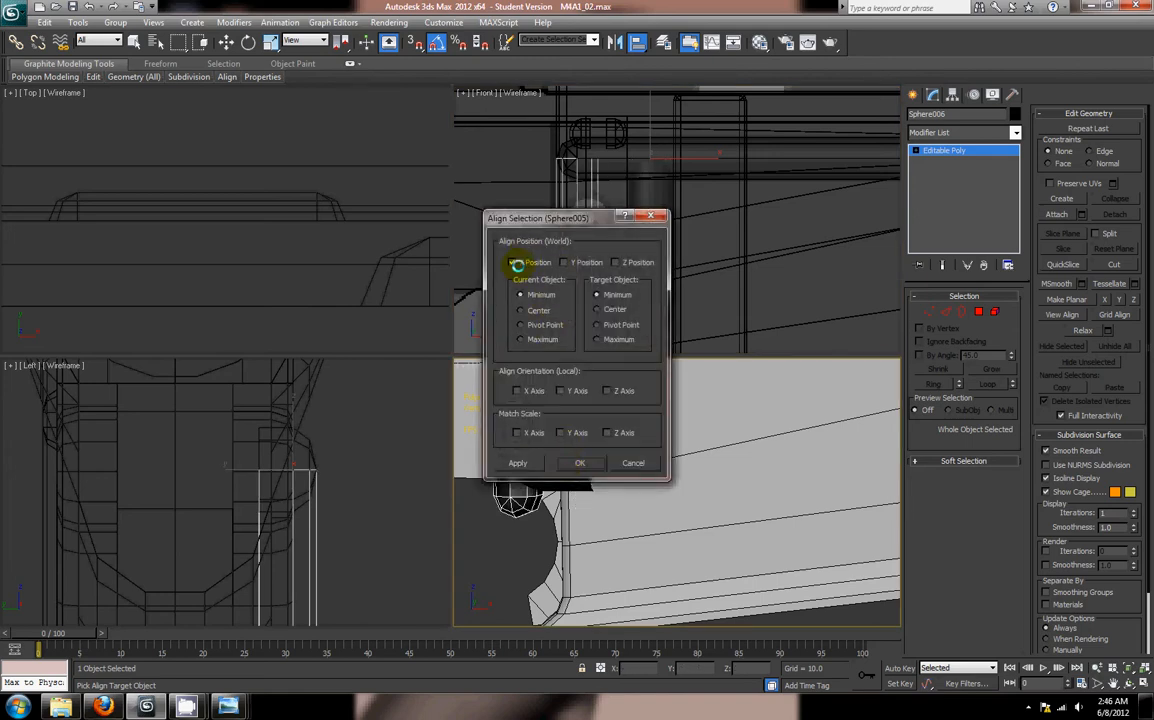
drag(596, 220, 881, 240)
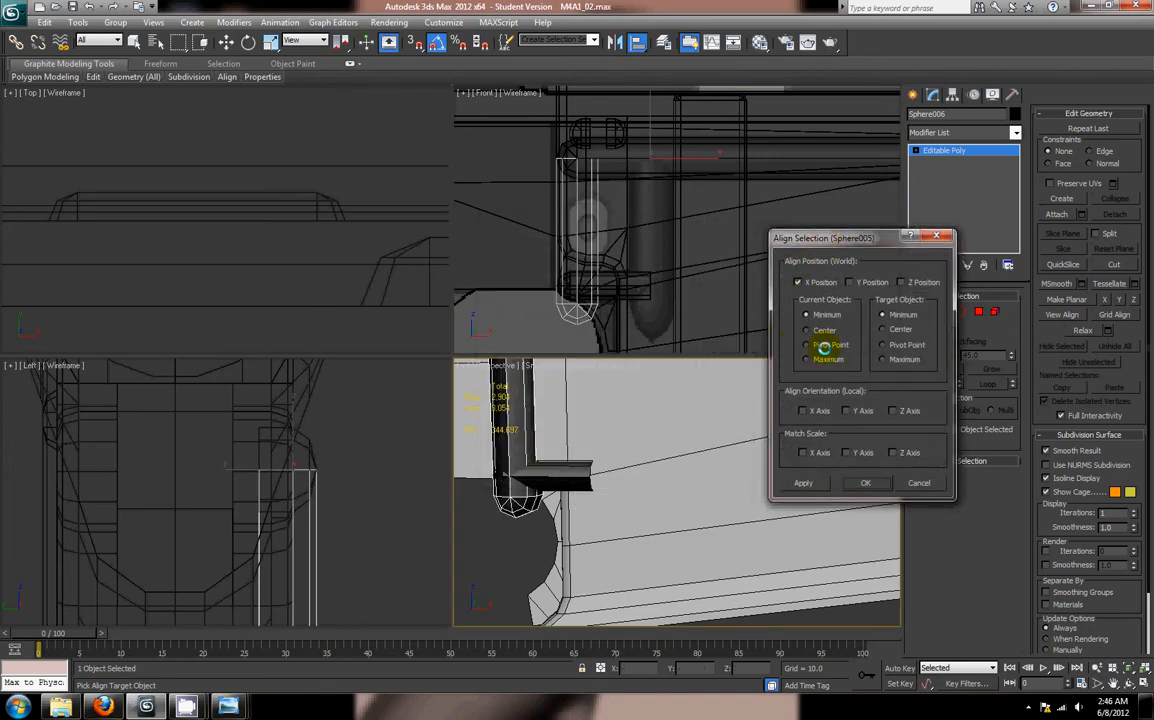
click(822, 345)
click(884, 358)
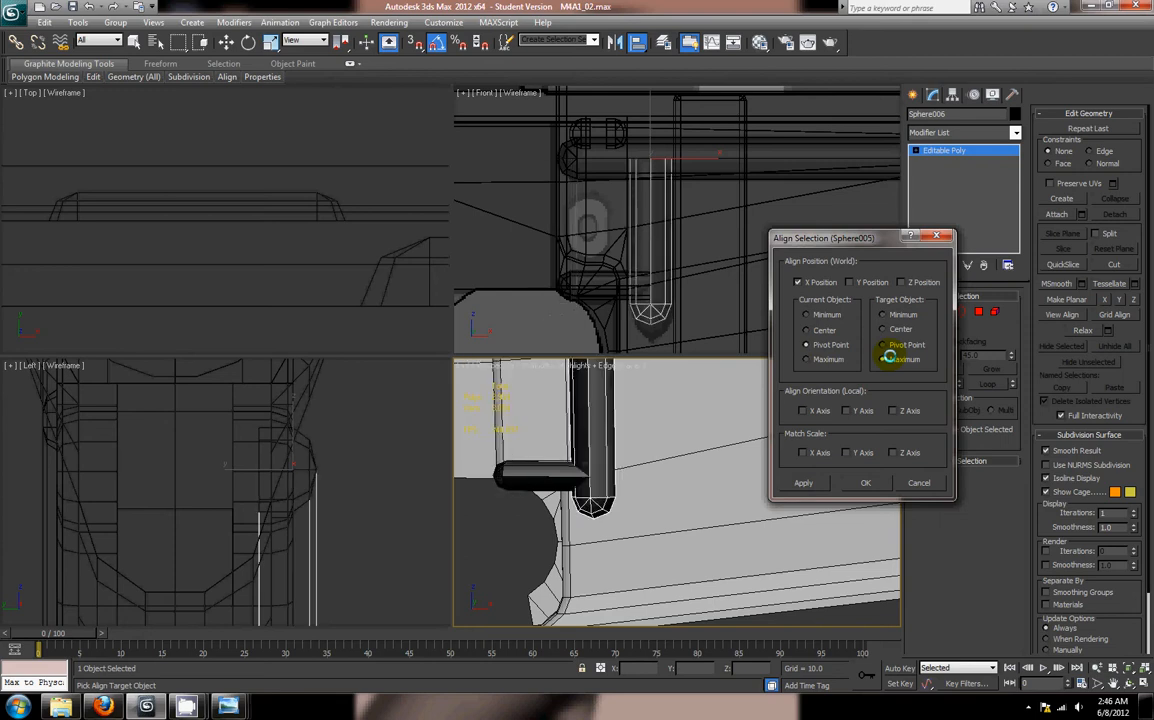
click(868, 483)
Step: Stretch the vertical rod's bottom cap vertices vertically into a pointed tip and lower them slightly to match the reference
middle_drag(753, 223, 746, 170)
click(930, 314)
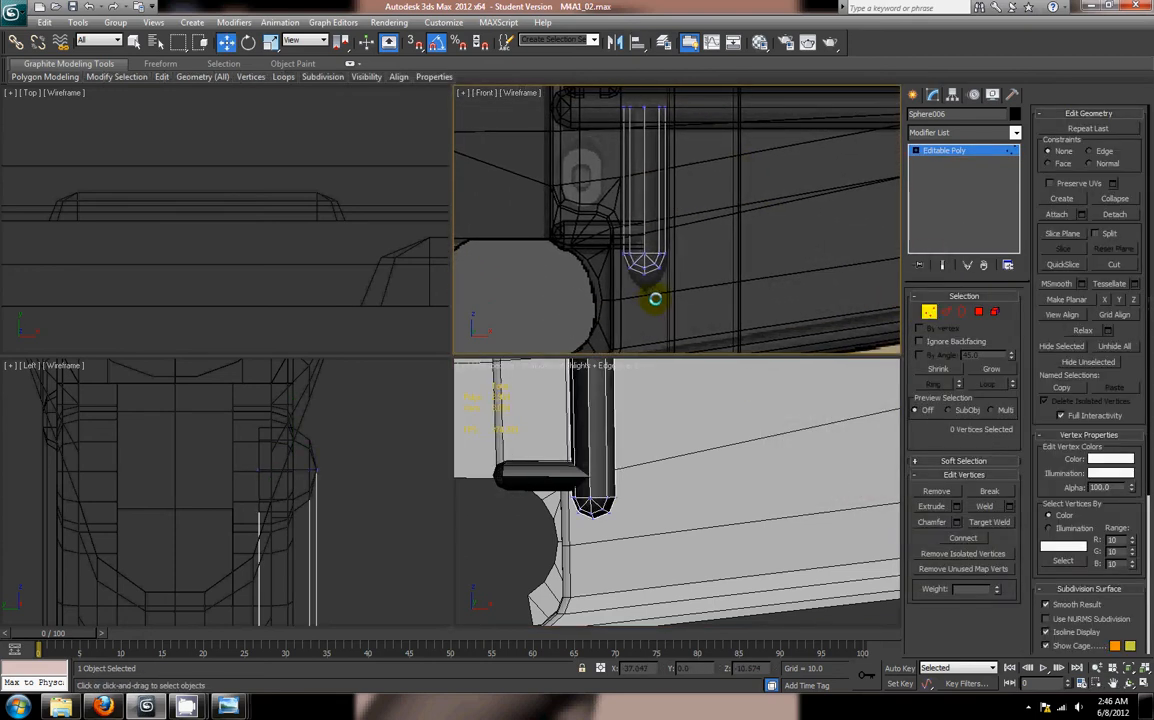
scroll(654, 299, up, 2)
drag(709, 299, 602, 250)
key(r)
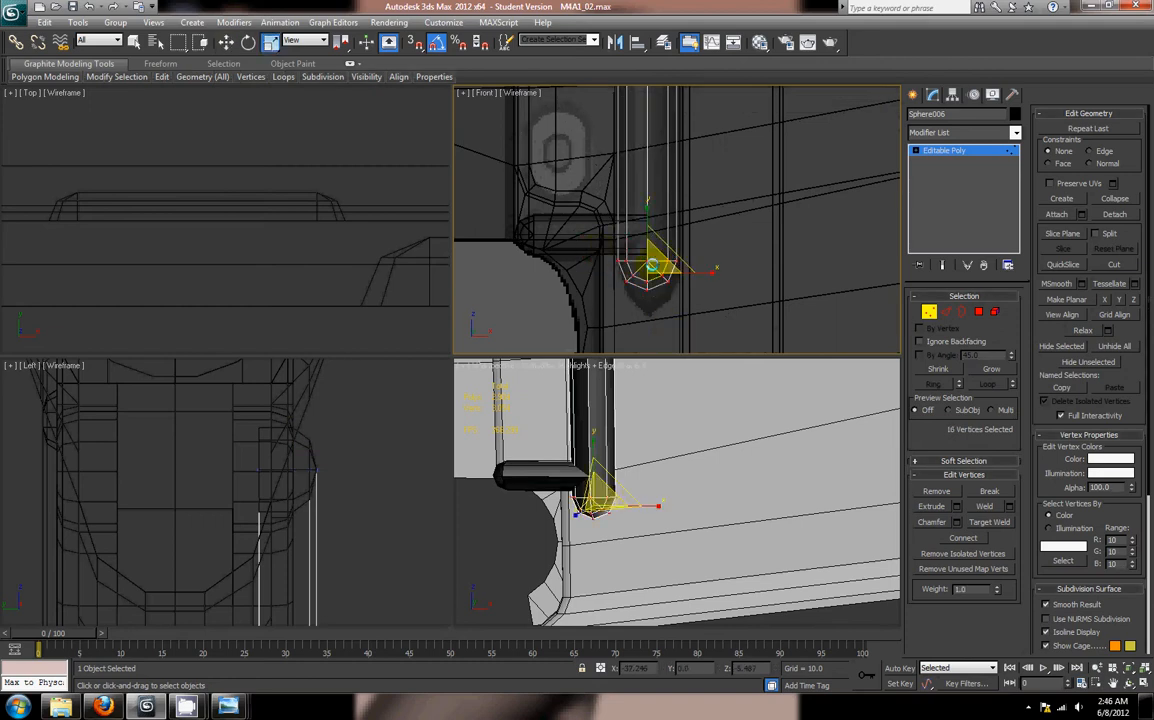
drag(651, 218, 645, 150)
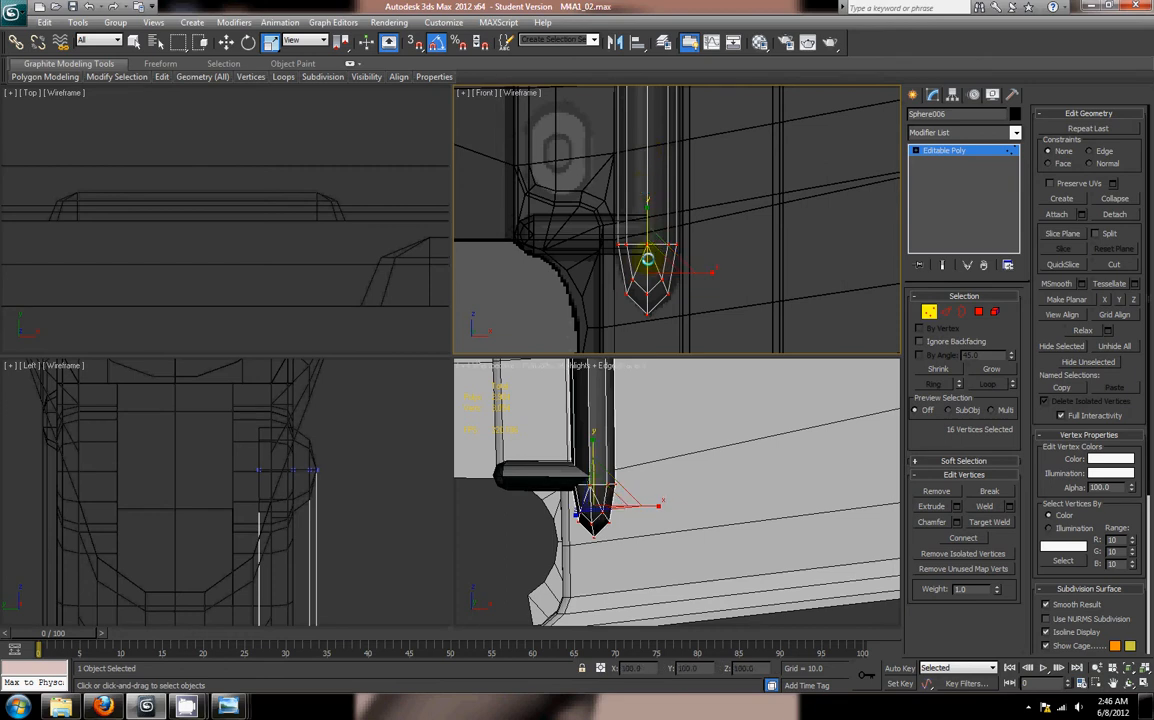
key(w)
drag(646, 224, 648, 236)
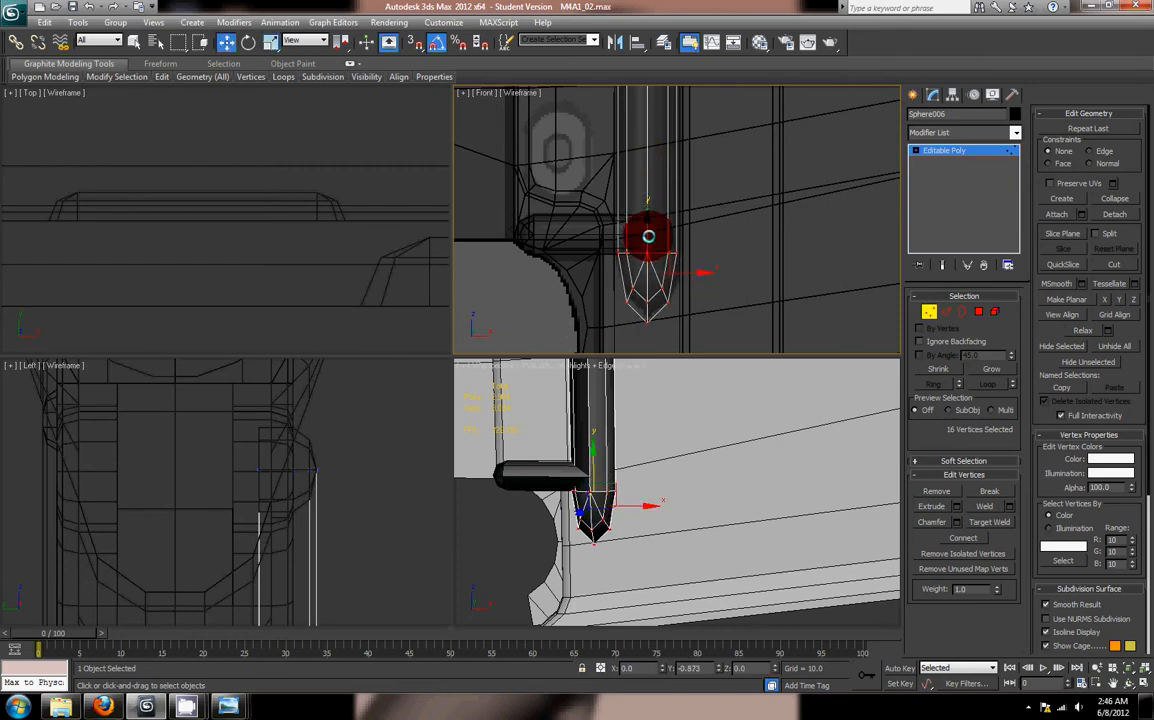
drag(648, 234, 646, 232)
alt+middle_drag(643, 476, 801, 432)
scroll(729, 455, up, 4)
scroll(765, 462, down, 8)
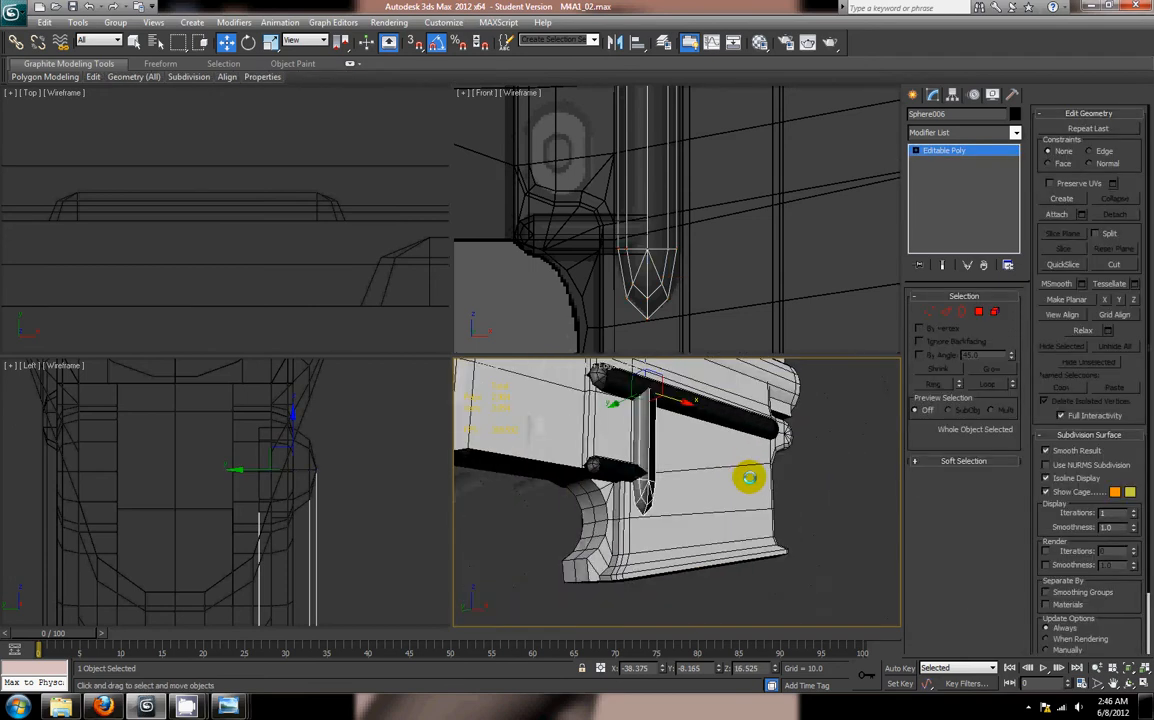
Step: Scale the vertical rod's tip vertices to 85% in Y and move them down to the end of the reference rib
click(814, 487)
alt+middle_drag(775, 486, 730, 492)
scroll(660, 273, up, 2)
mouse_move(660, 273)
middle_down()
mouse_move(670, 294)
mouse_move(677, 284)
middle_up()
click(677, 294)
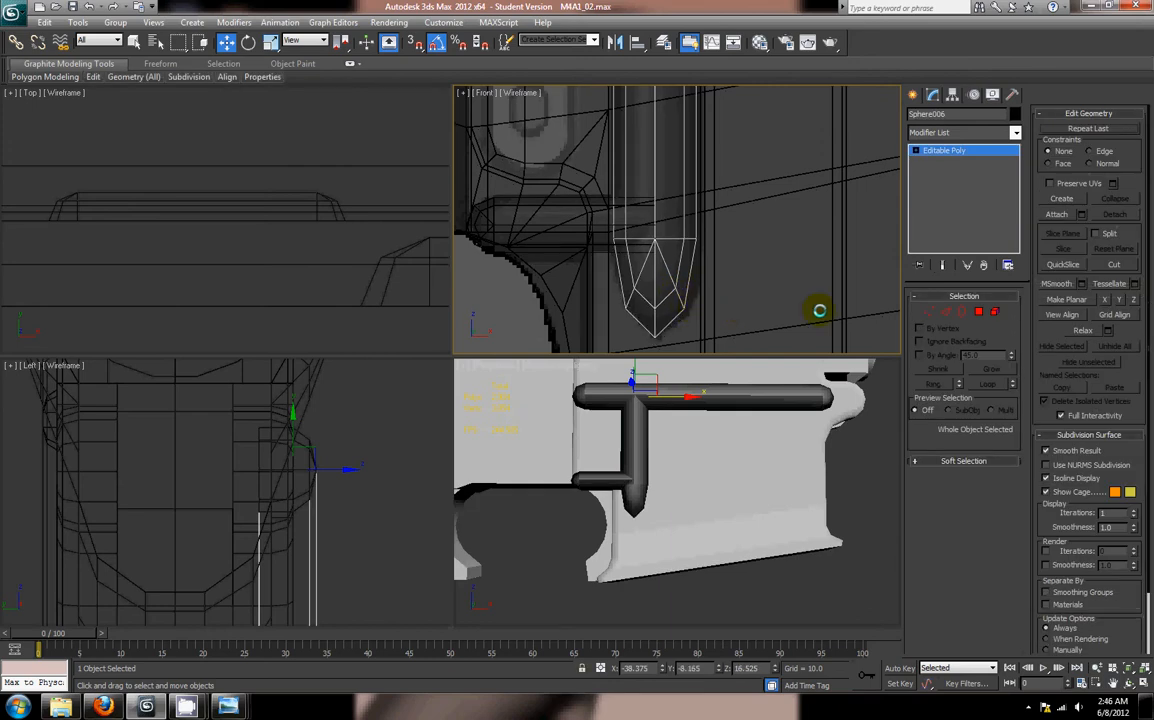
click(931, 313)
key(r)
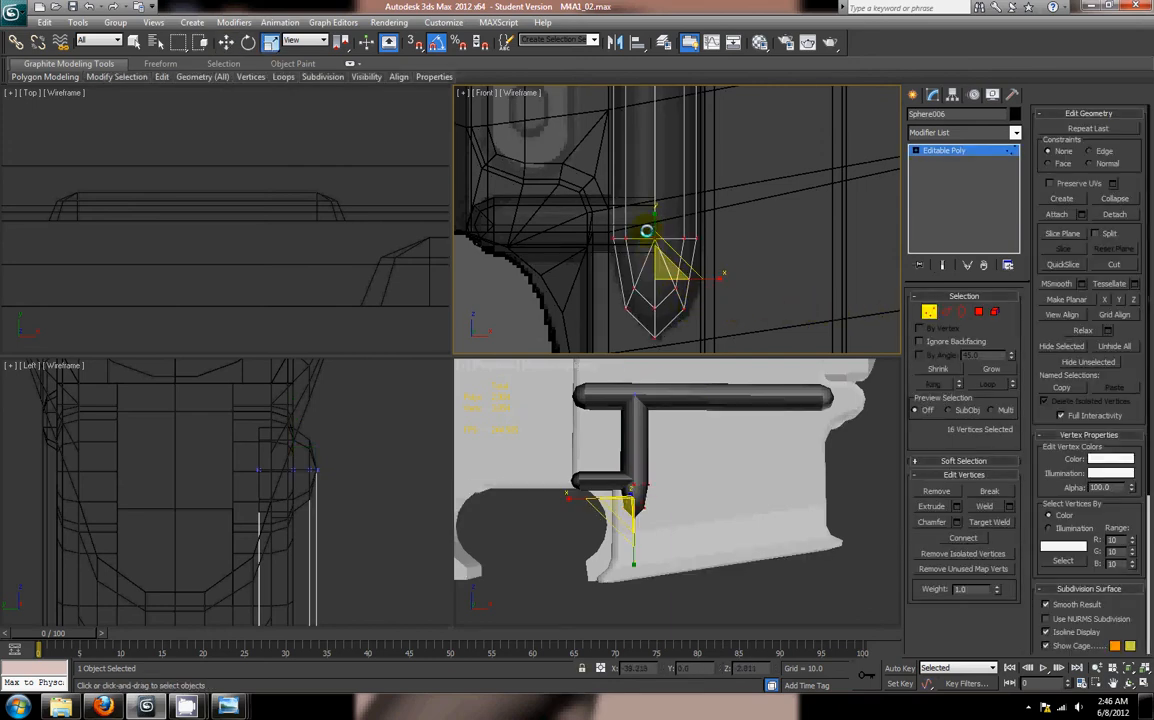
drag(656, 220, 656, 226)
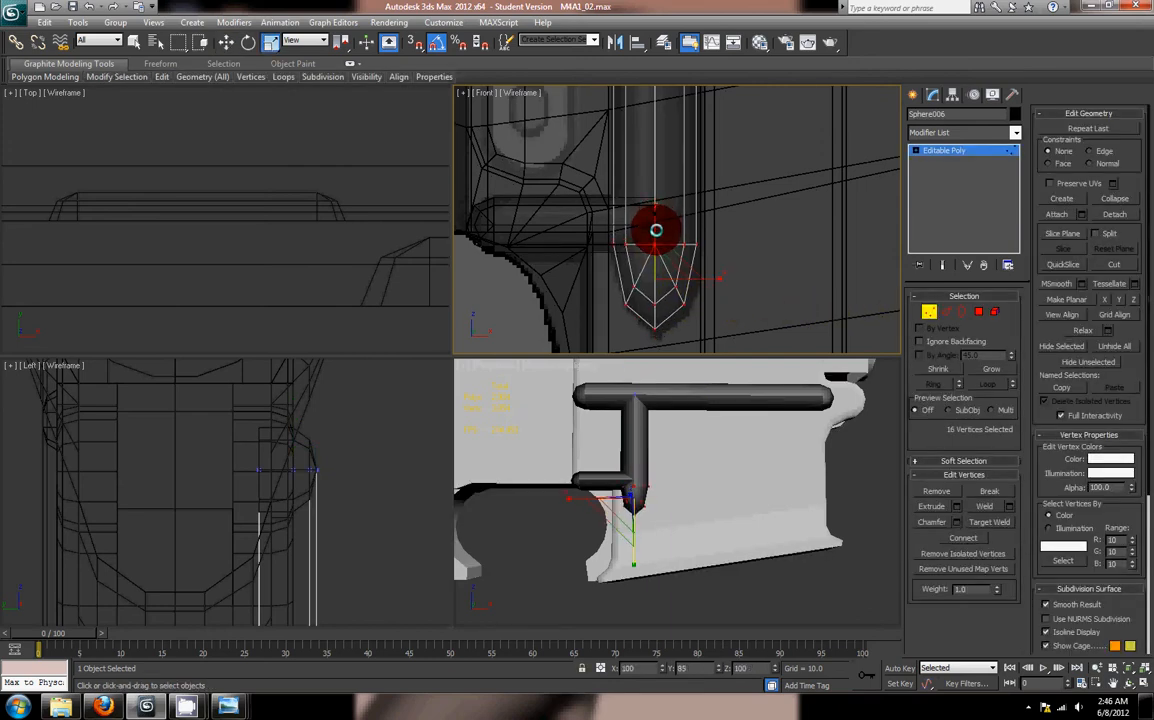
key(w)
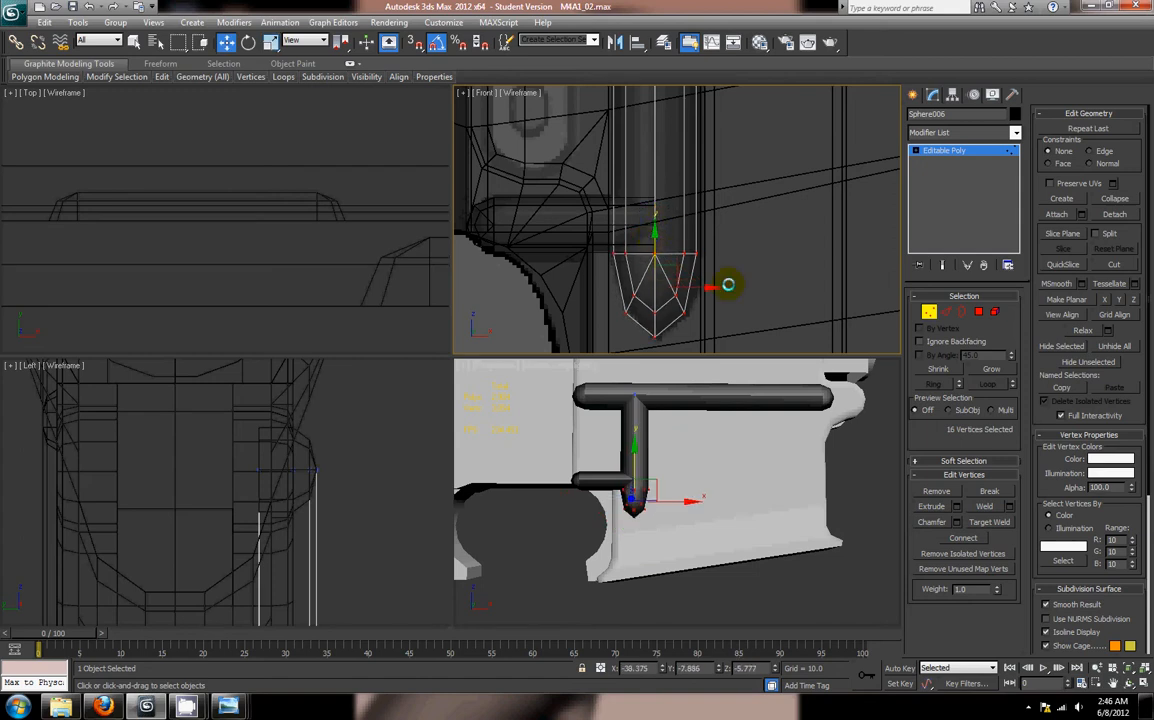
alt+middle_drag(728, 285, 835, 282)
click(929, 311)
Step: Attach the vertical rod and the short horizontal rod to the long horizontal rod
click(837, 510)
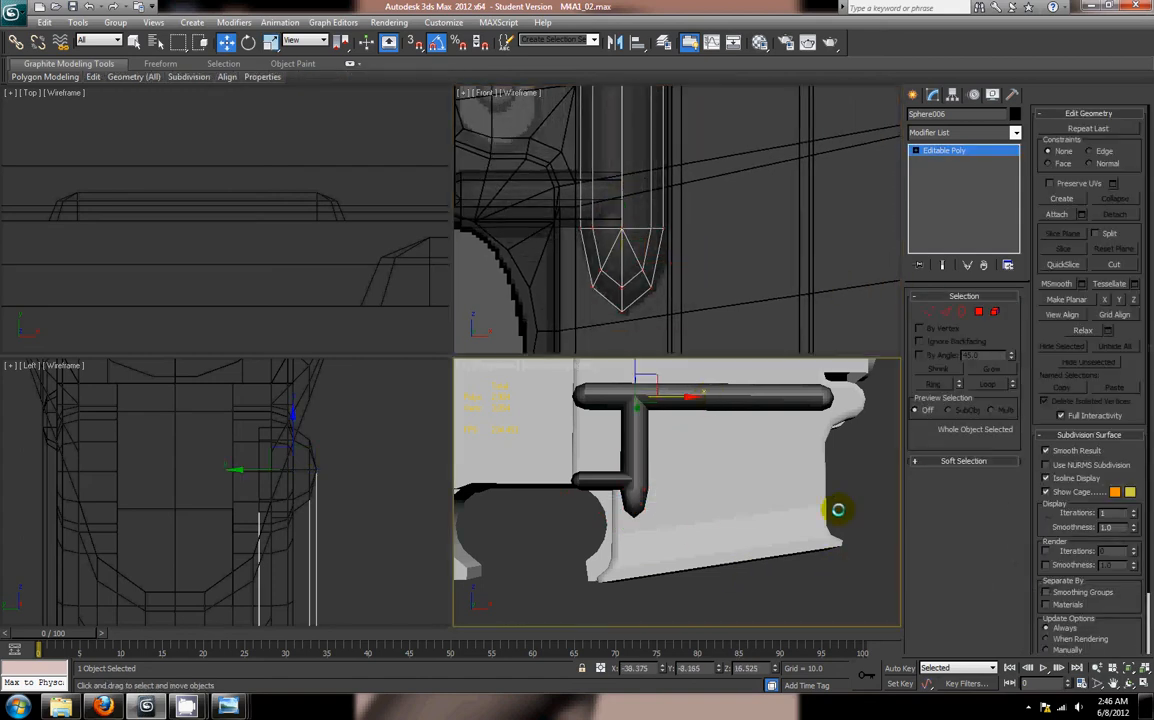
scroll(677, 448, up, 4)
key(F4)
middle_drag(677, 448, 670, 489)
click(670, 420)
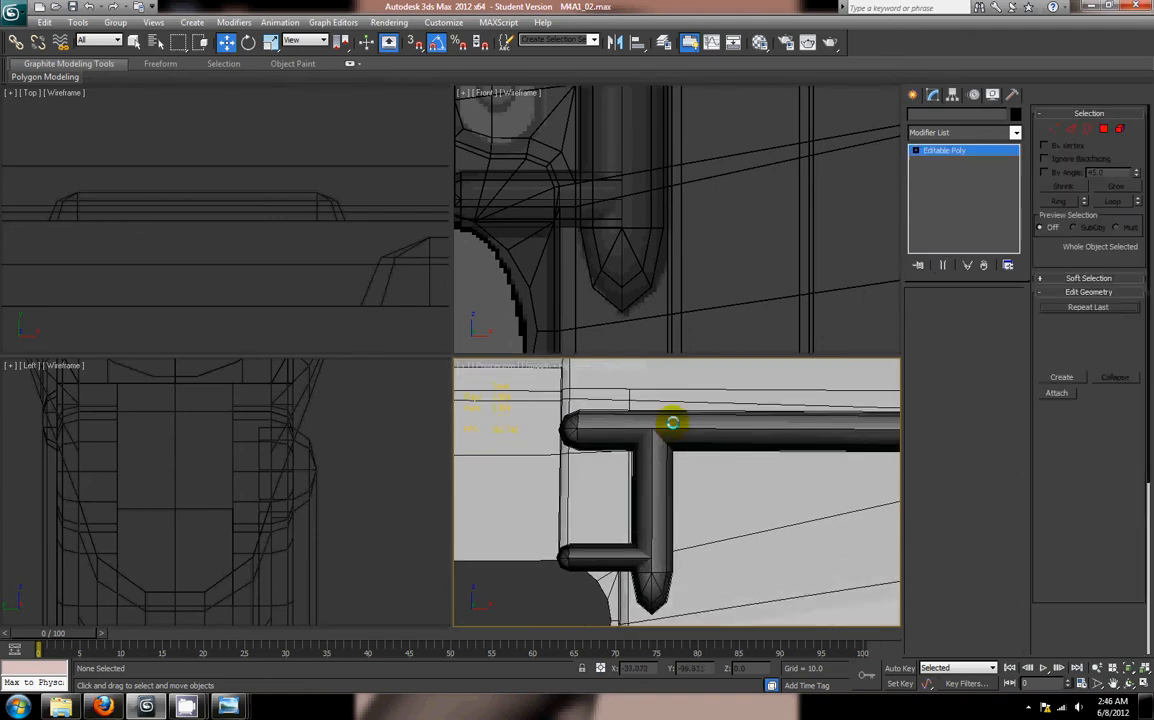
click(994, 311)
click(678, 448)
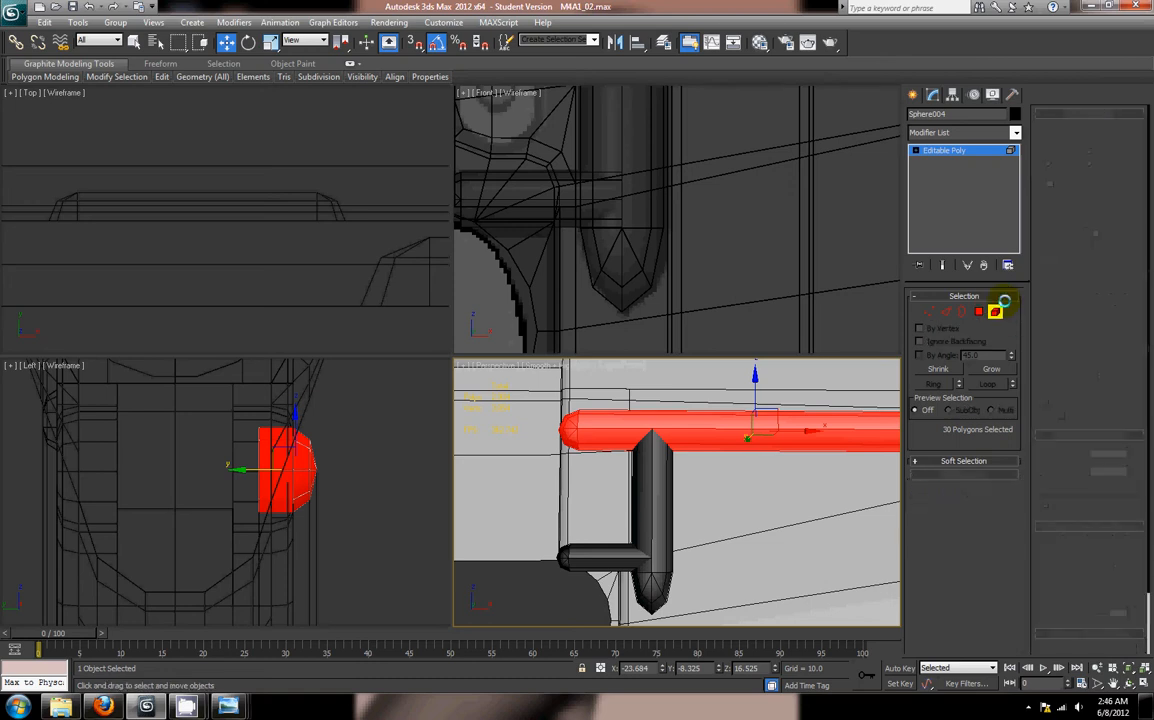
click(994, 311)
click(1057, 214)
click(631, 553)
click(608, 557)
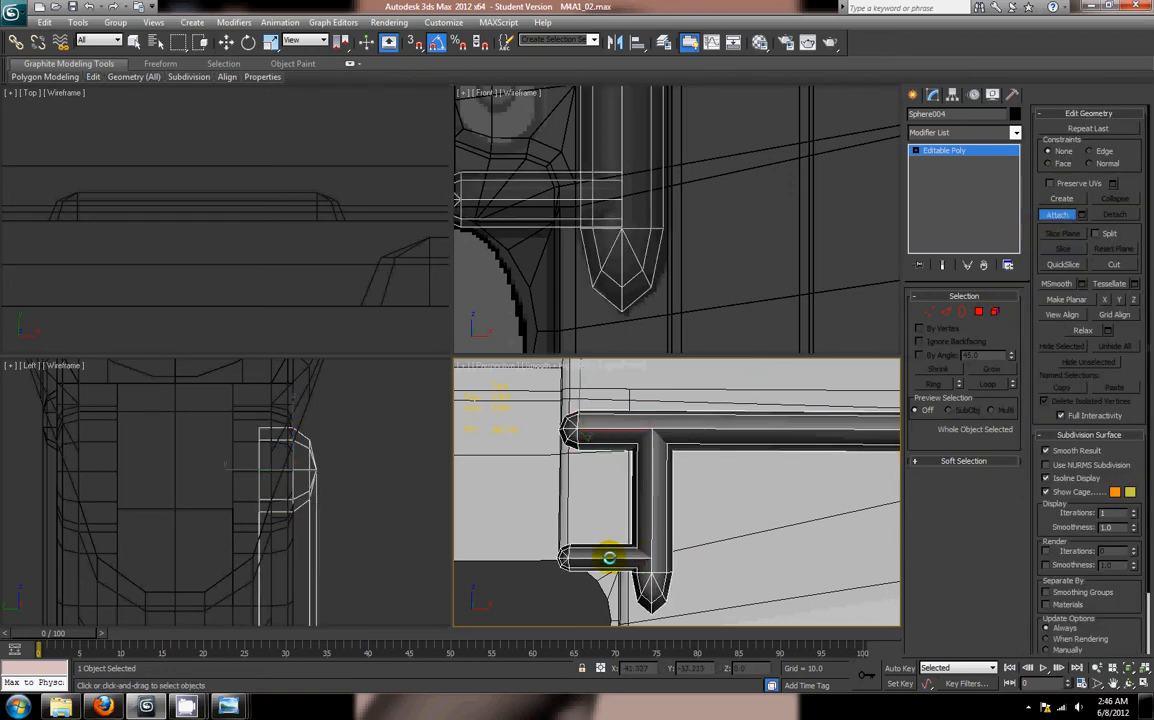
Step: Select all three rod elements and assign them to smoothing group 1
click(995, 311)
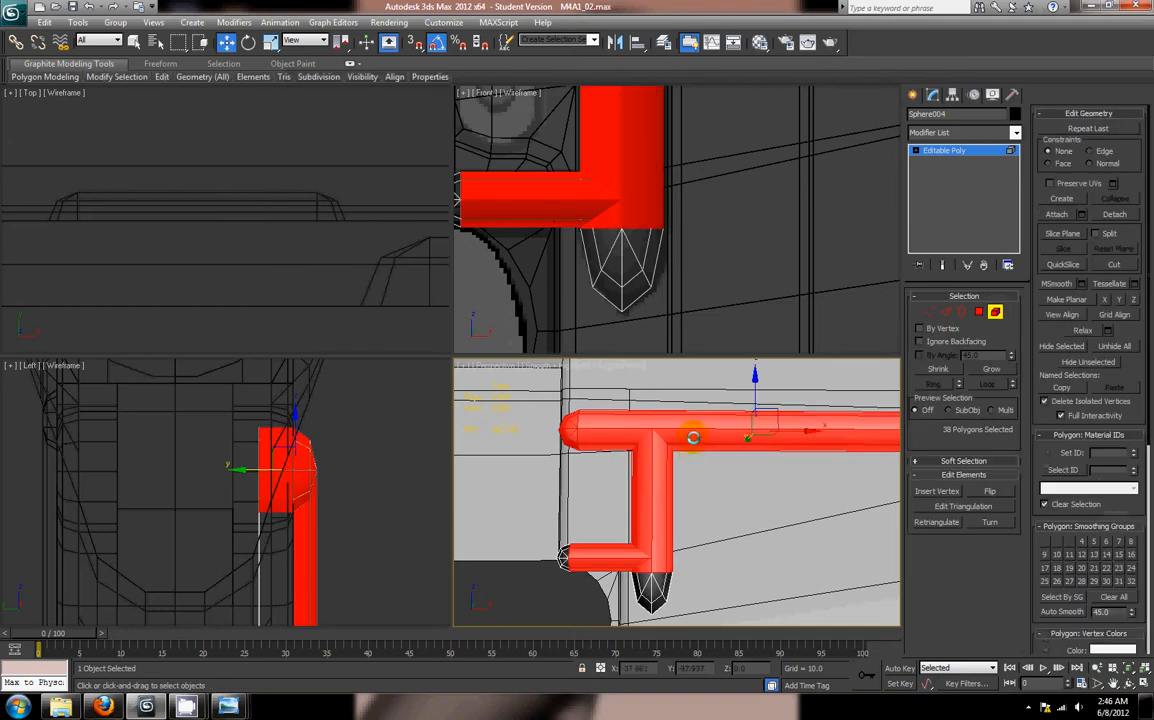
click(647, 585)
ctrl+click(616, 569)
ctrl+click(805, 442)
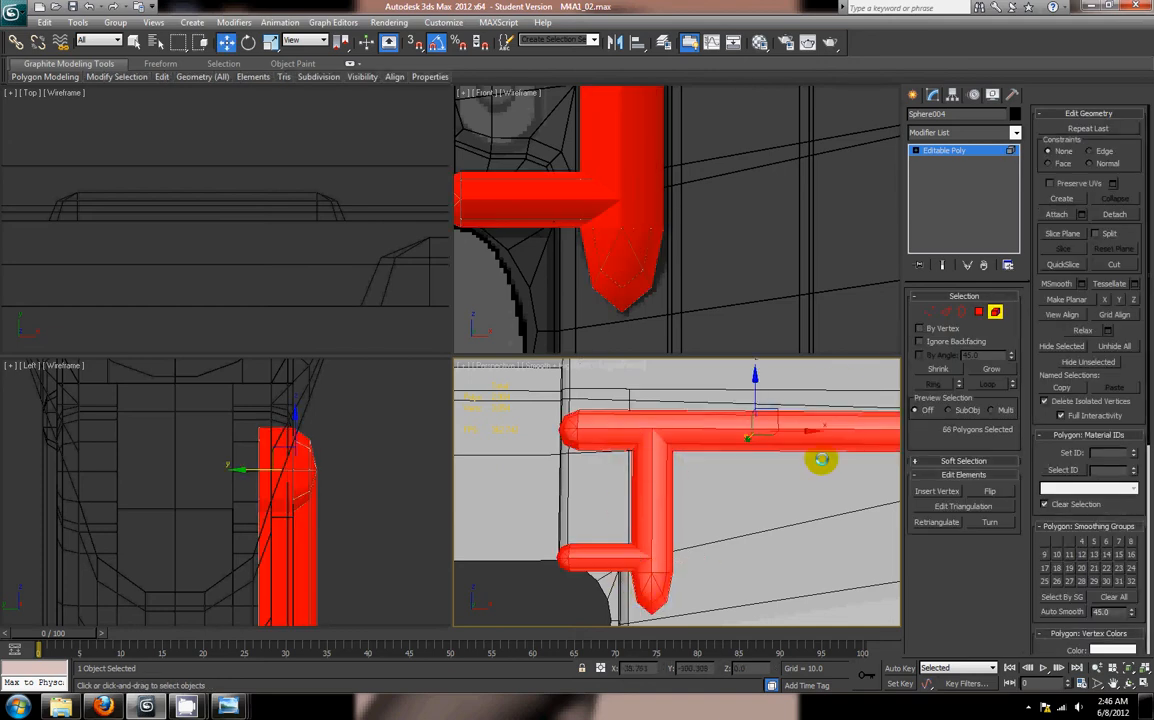
click(1054, 540)
click(1043, 543)
Step: Hide every object except the combined rods
alt+middle_drag(743, 573, 760, 628)
right_click(804, 562)
click(834, 510)
Step: Select the rings of edges along the side walls of all three rods and convert the selection to faces
key(2)
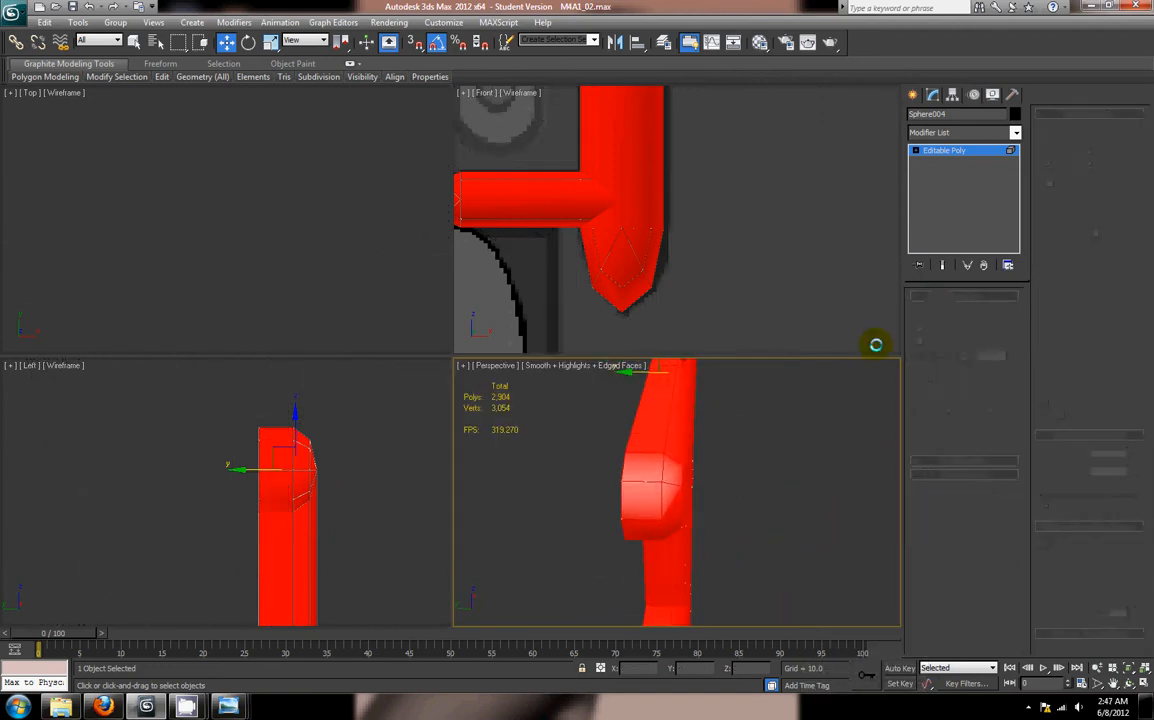
click(639, 479)
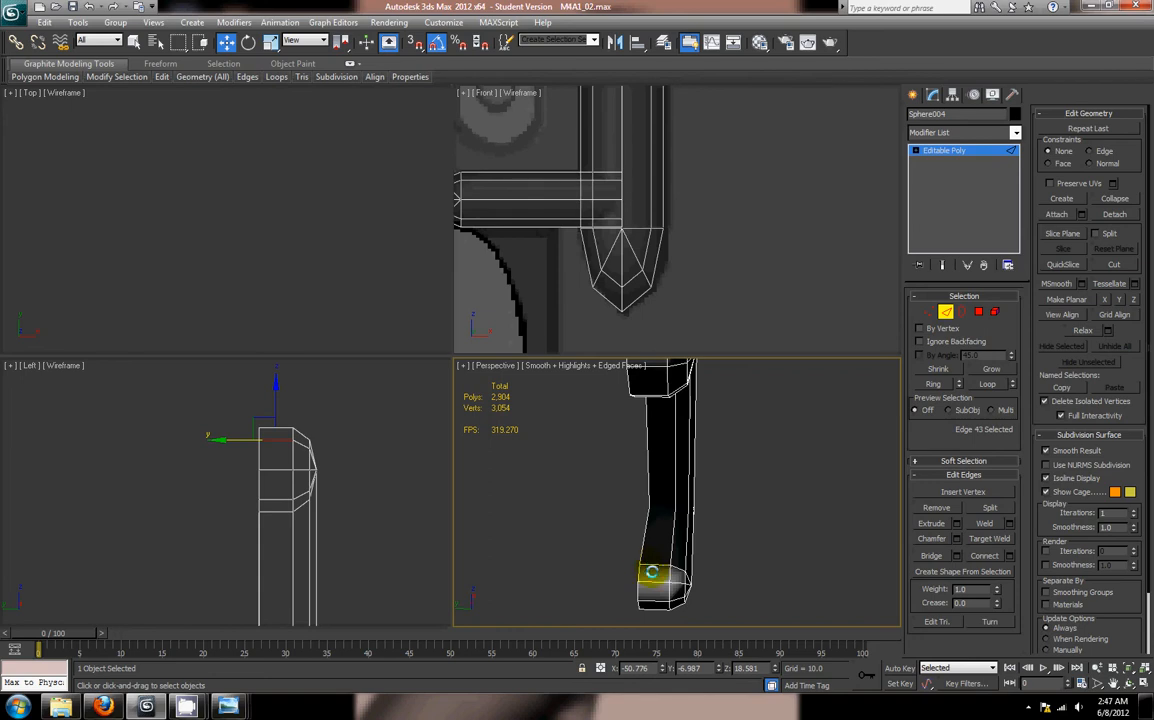
alt+middle_drag(651, 567, 617, 466)
click(938, 382)
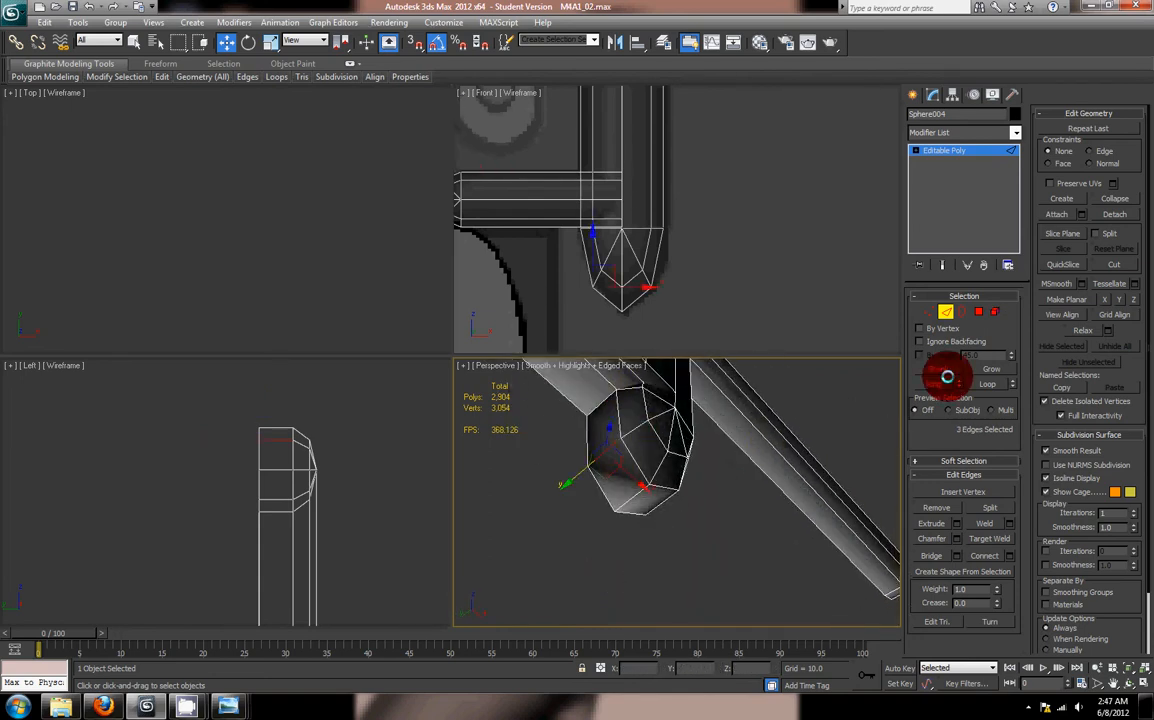
right_click(680, 540)
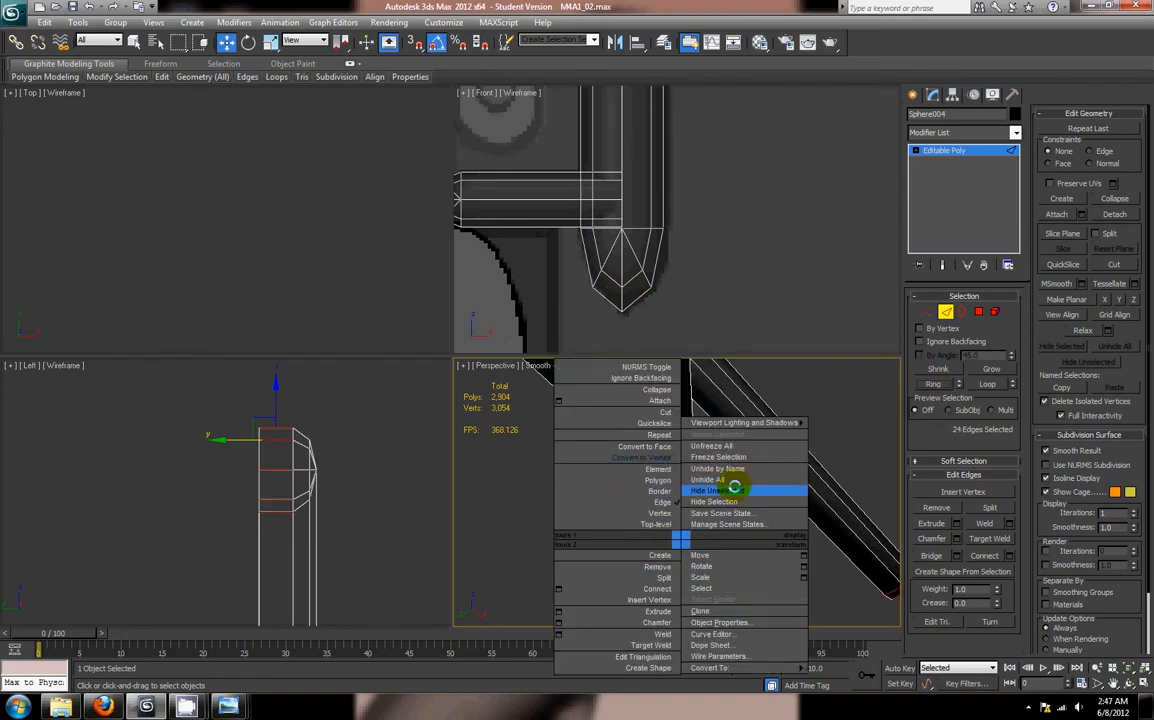
click(658, 447)
middle_drag(654, 447, 750, 559)
right_click(704, 521)
click(661, 430)
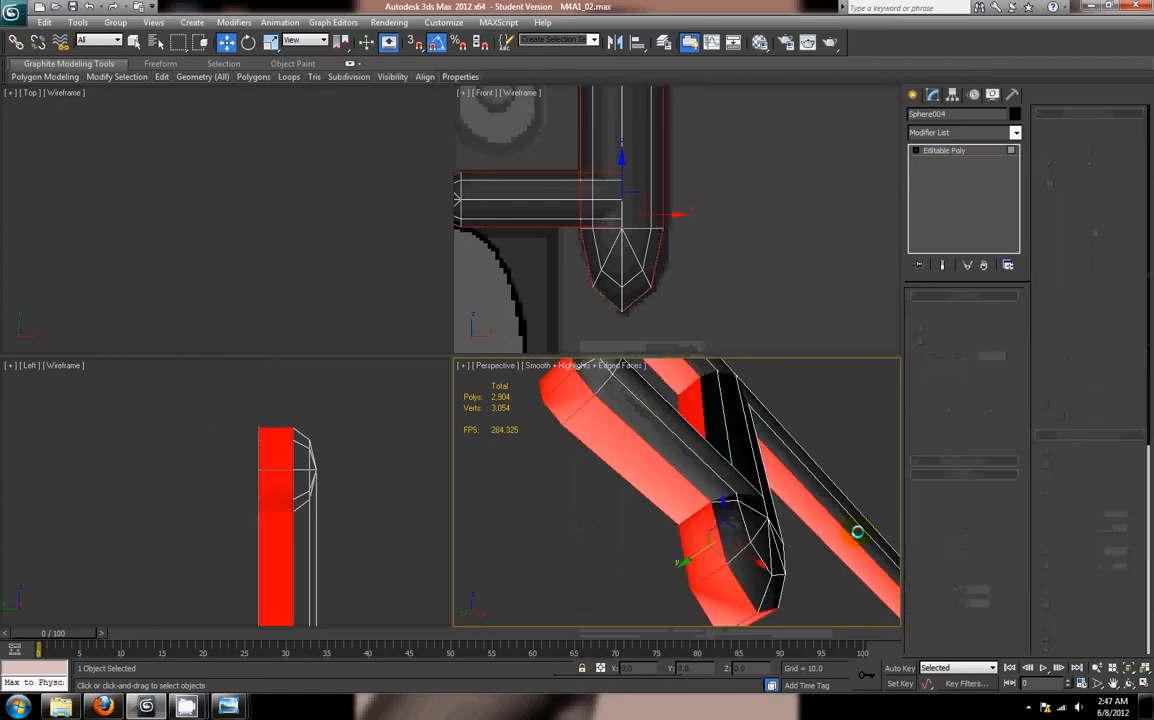
Step: Switch the selected side wall polygons from smoothing group 1 to smoothing group 2
click(1046, 541)
click(1057, 541)
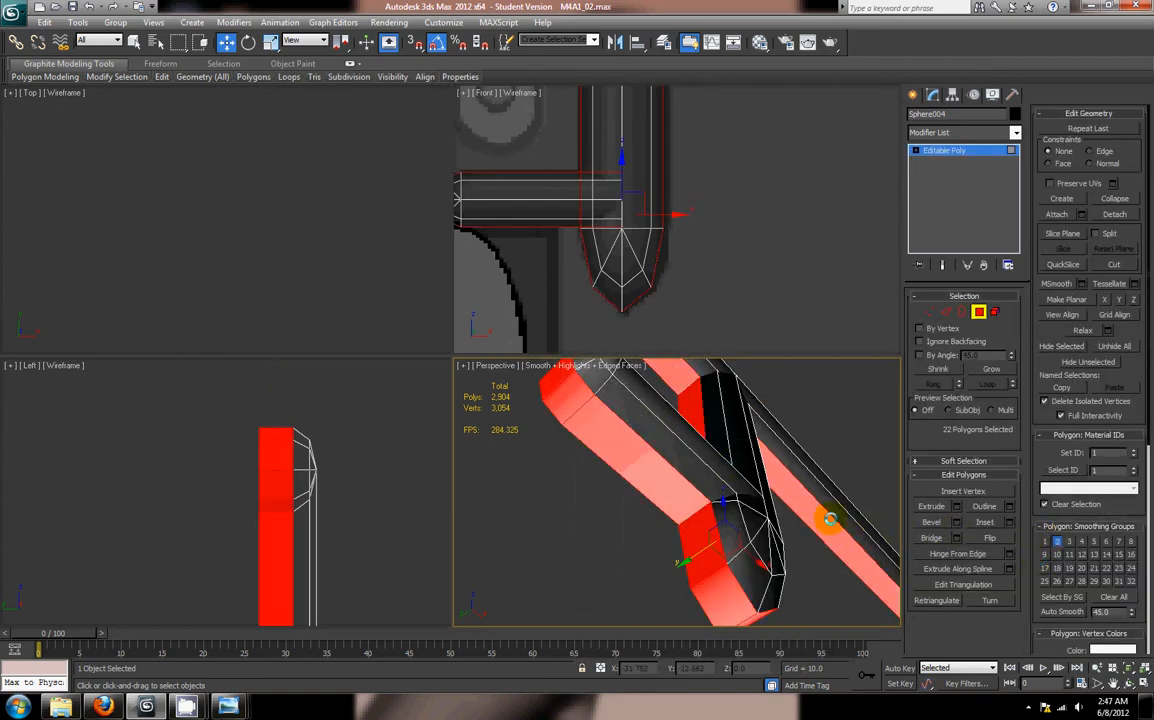
scroll(820, 517, down, 3)
alt+middle_drag(848, 477, 817, 443)
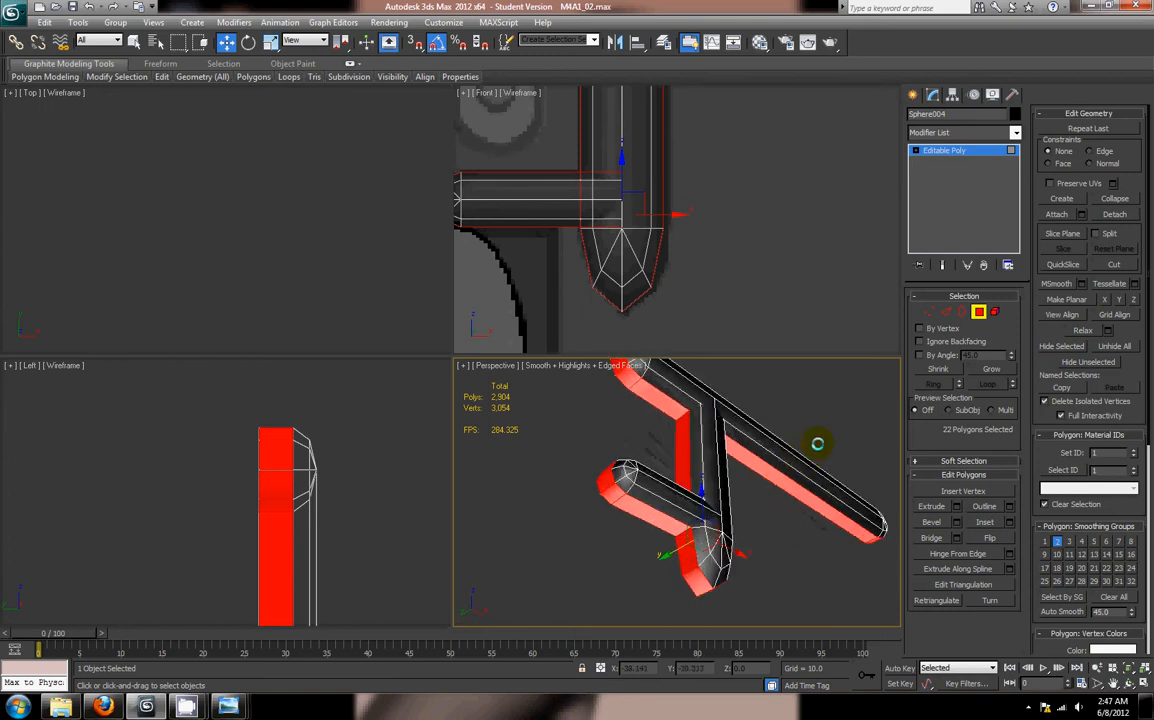
Step: Narrow the selection to the vertical rod's side wall polygons, delete them, and return to whole-object level
click(995, 311)
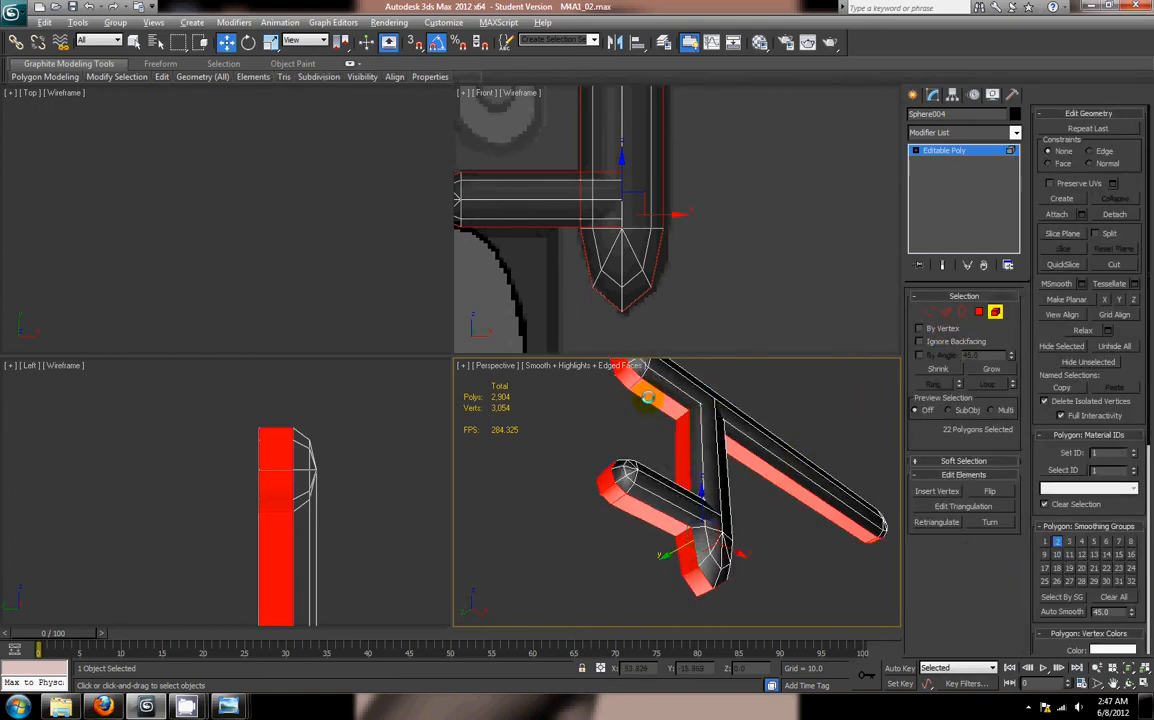
ctrl+click(655, 383)
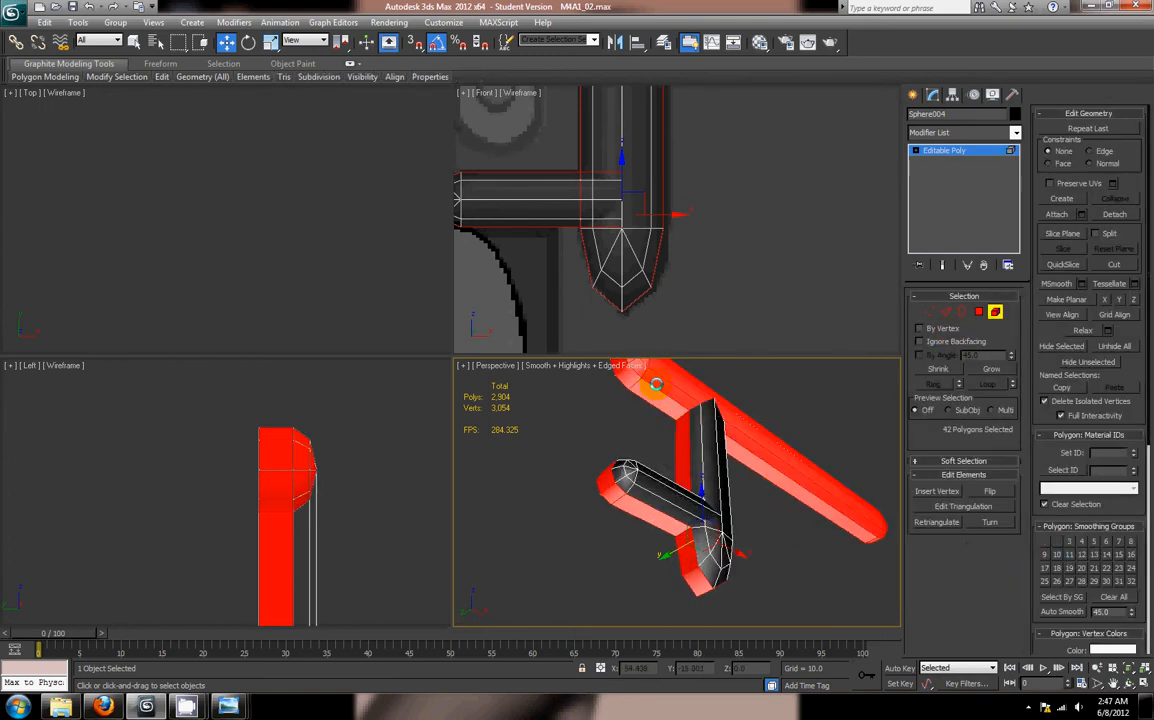
click(650, 502)
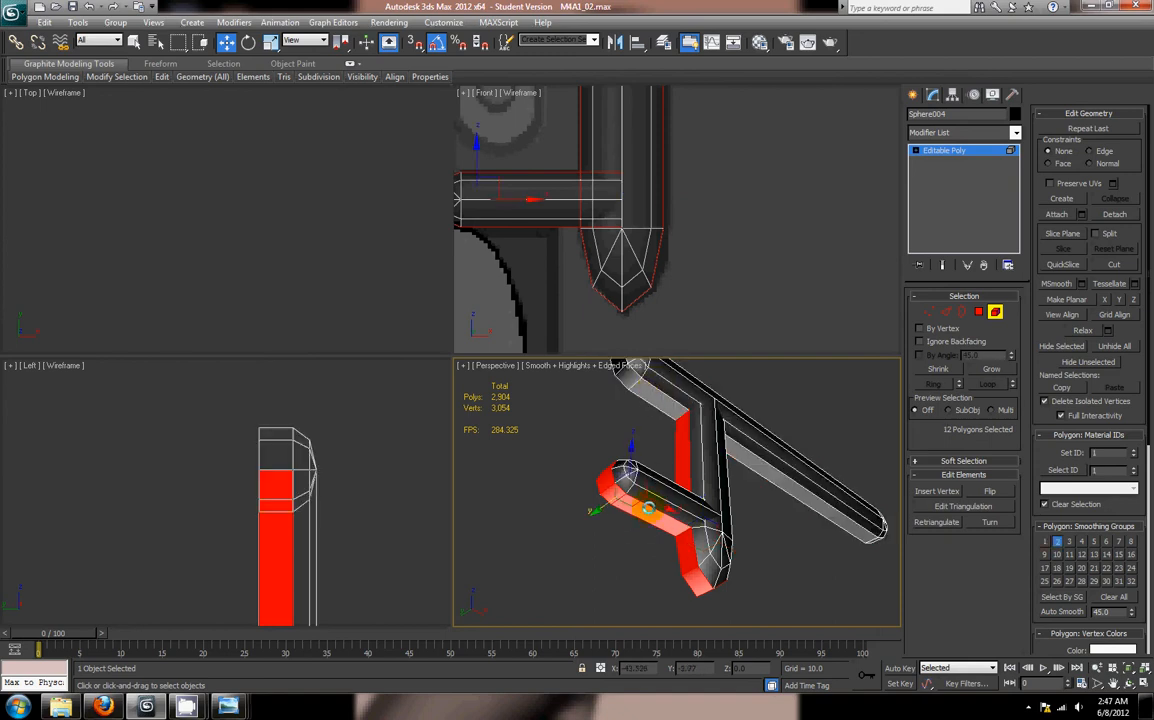
ctrl+click(648, 505)
alt+click(650, 508)
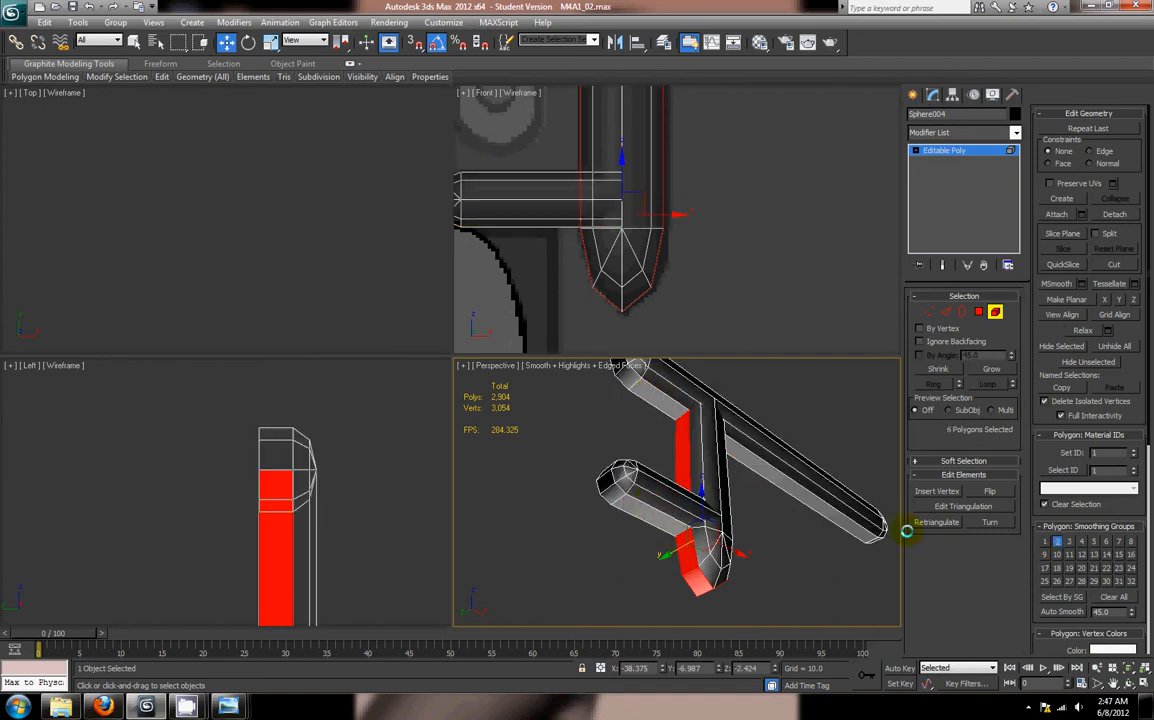
key(Delete)
key(4)
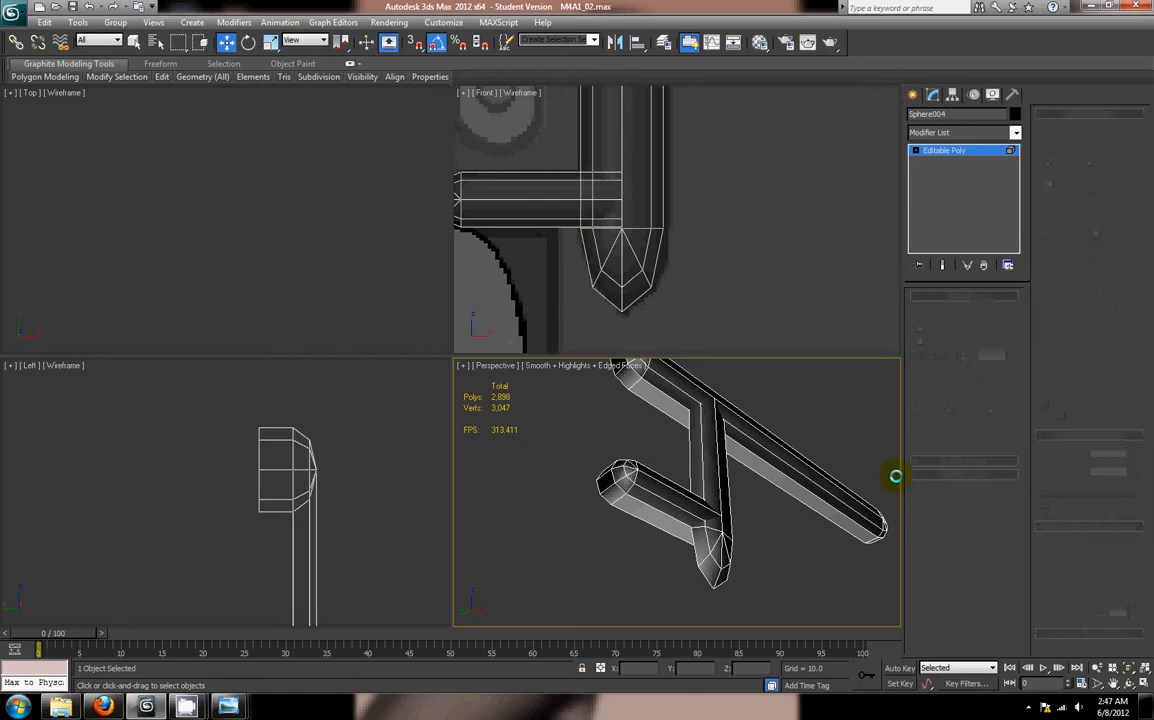
click(975, 316)
Step: Unhide all objects so the rods are shown on the full receiver
right_click(791, 561)
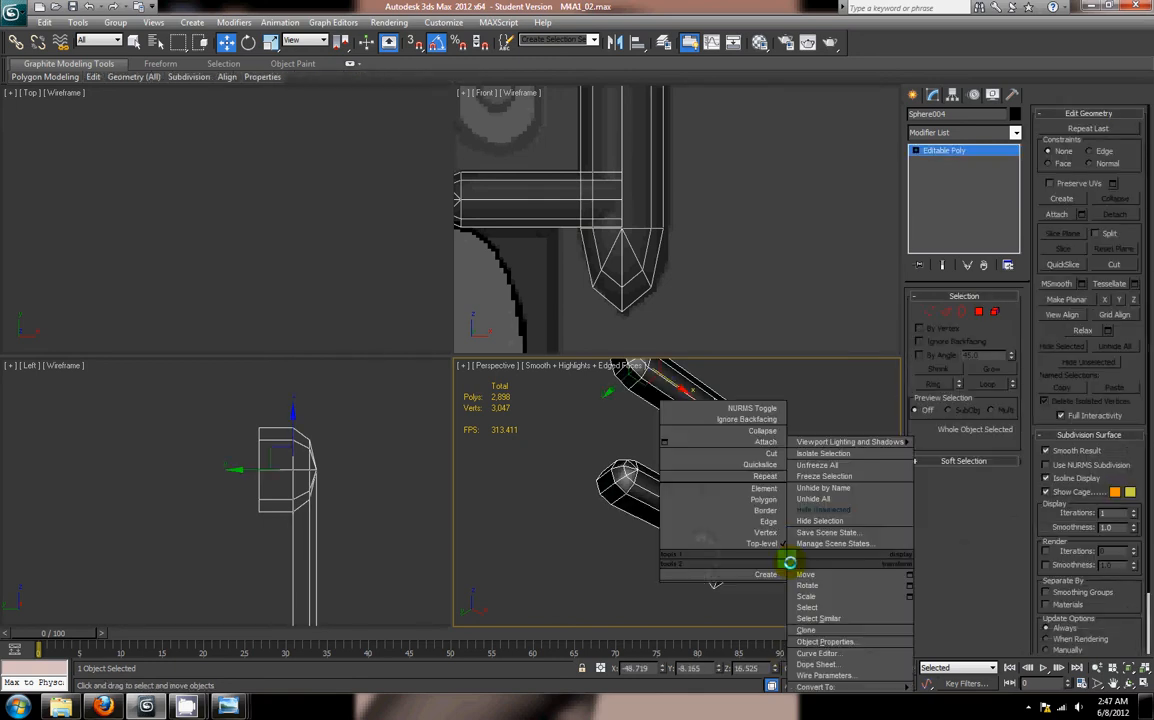
click(811, 507)
alt+middle_drag(791, 549, 752, 568)
key(alt+w)
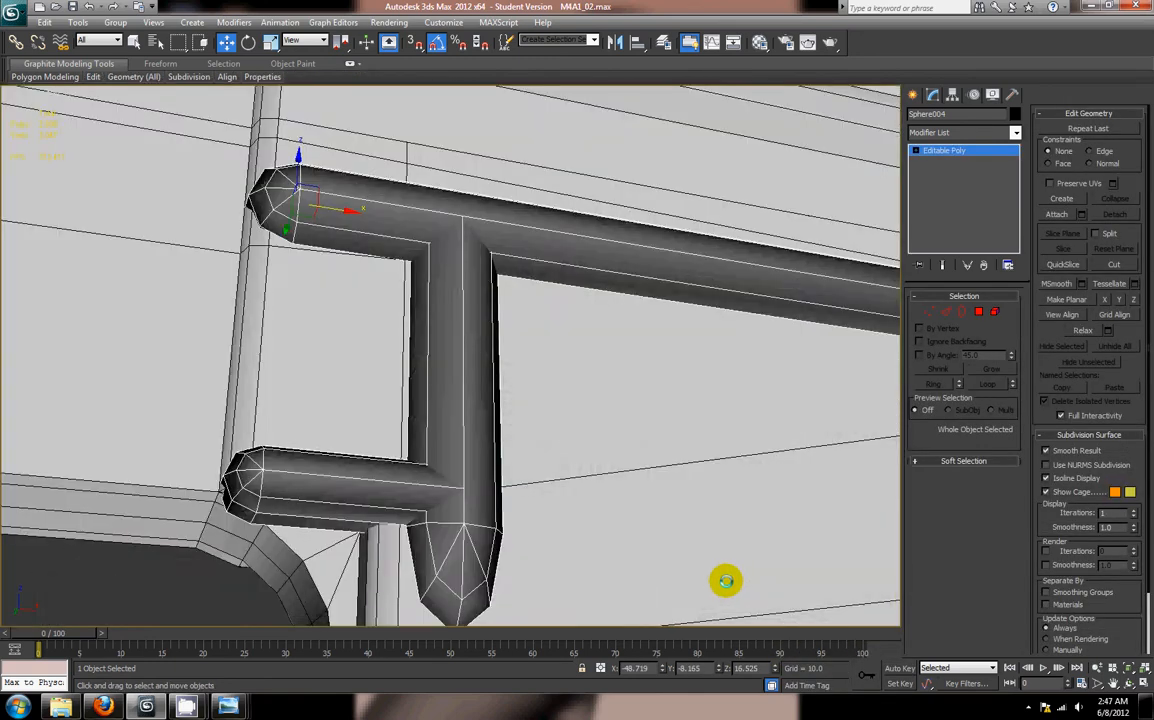
scroll(726, 581, down, 3)
alt+middle_drag(708, 617, 603, 512)
Step: Assign the 02 - Default material to the combined rods and view the receiver without edged faces
key(m)
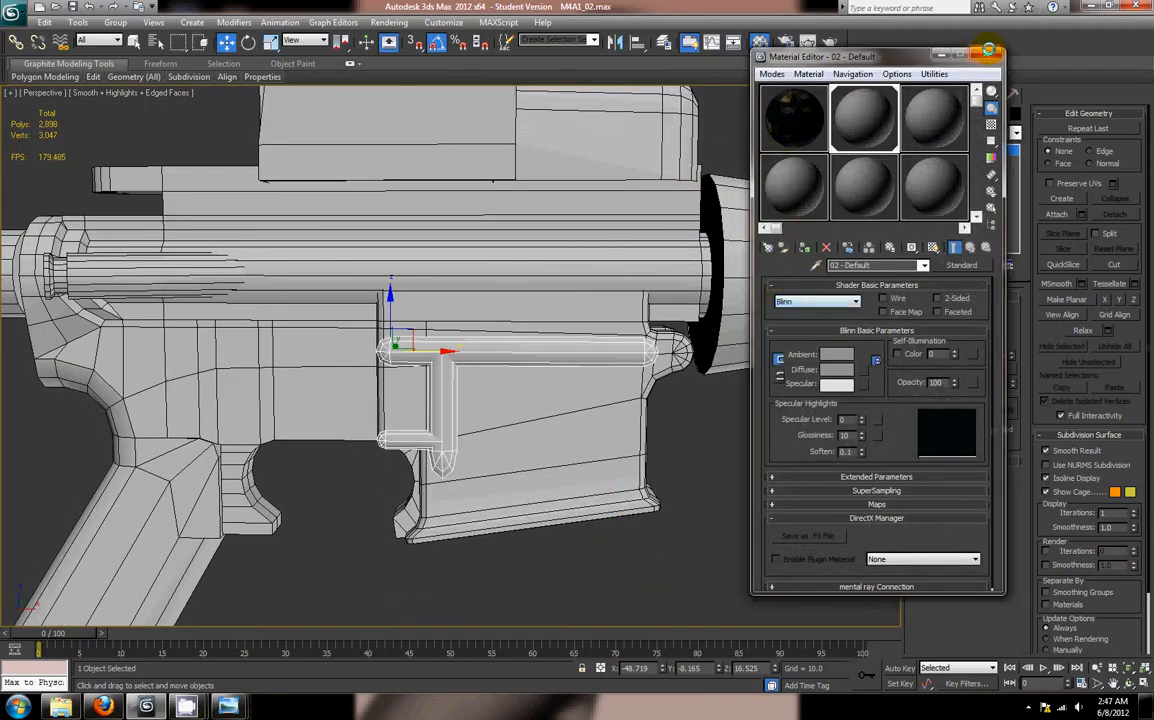
click(988, 51)
click(770, 474)
key(F4)
scroll(731, 416, down, 3)
alt+middle_drag(731, 412, 616, 360)
scroll(560, 355, up, 5)
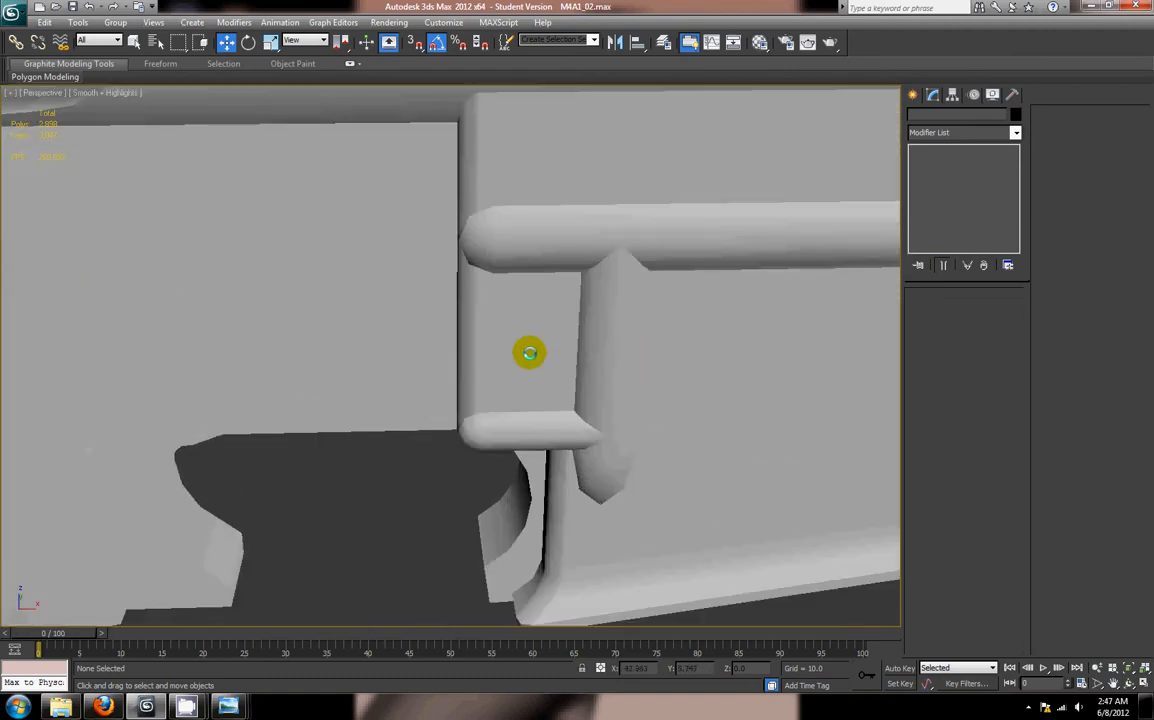
alt+middle_drag(519, 373, 627, 341)
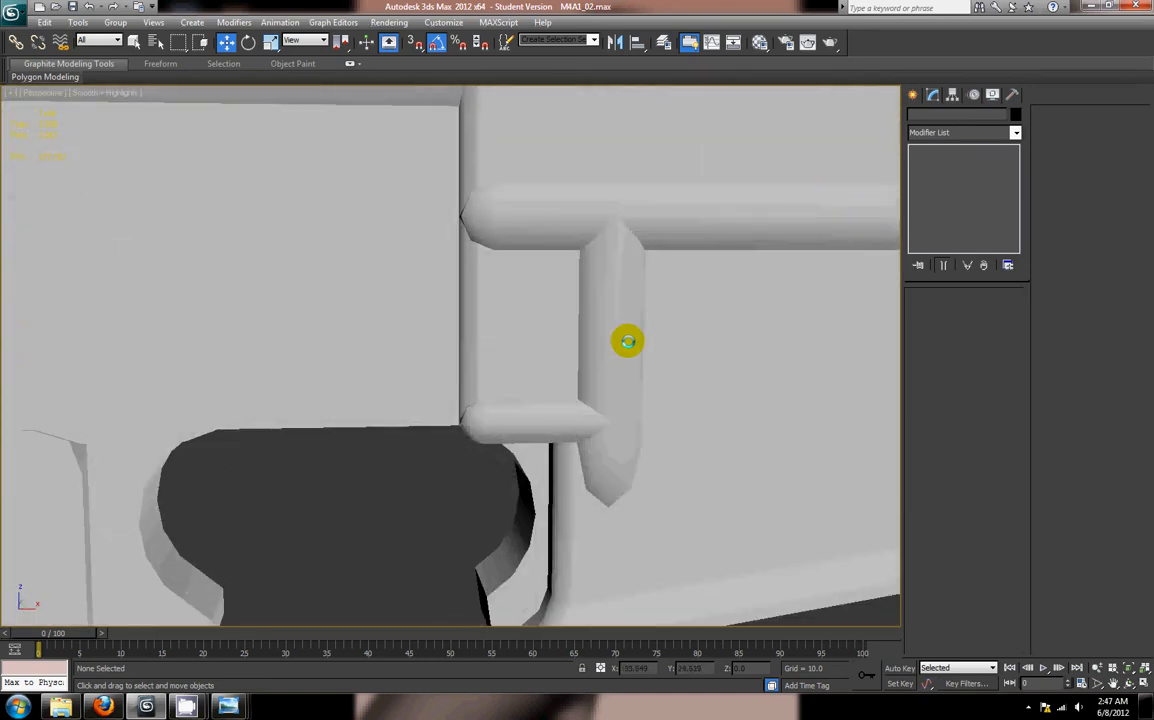
Step: Create a cylinder with a radius of about 2.2 and height of about 0.8 over the reference's oval button in the Front view
click(910, 93)
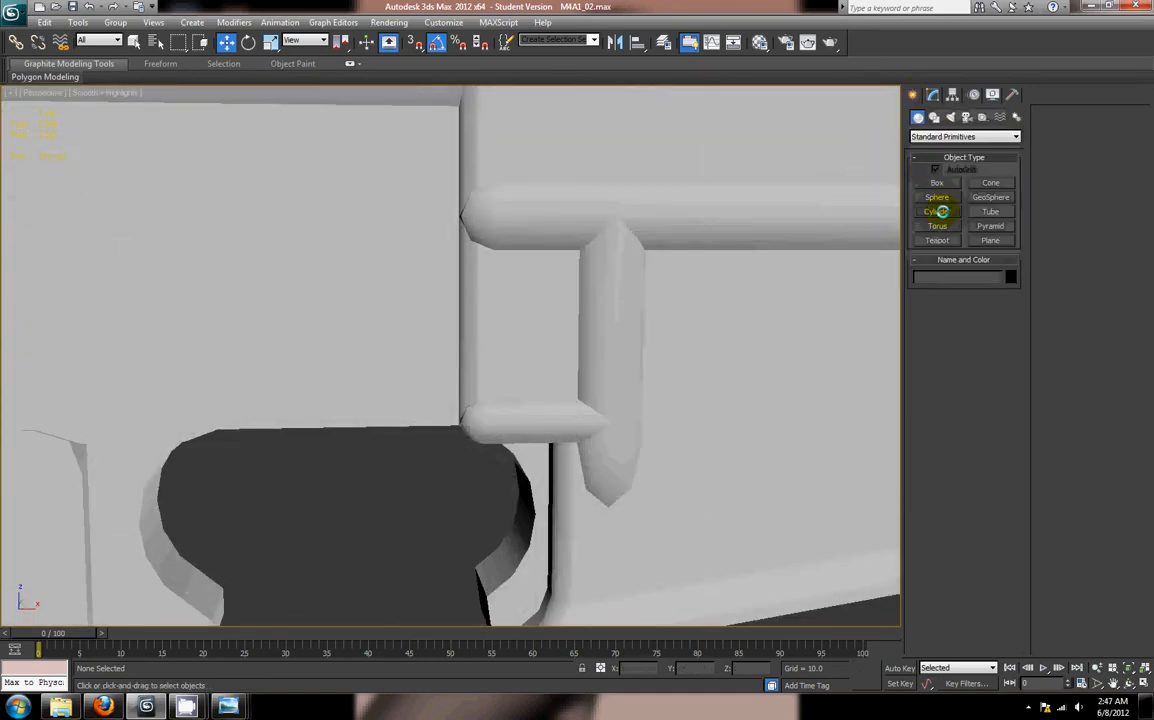
click(938, 211)
key(alt+w)
scroll(610, 260, up, 5)
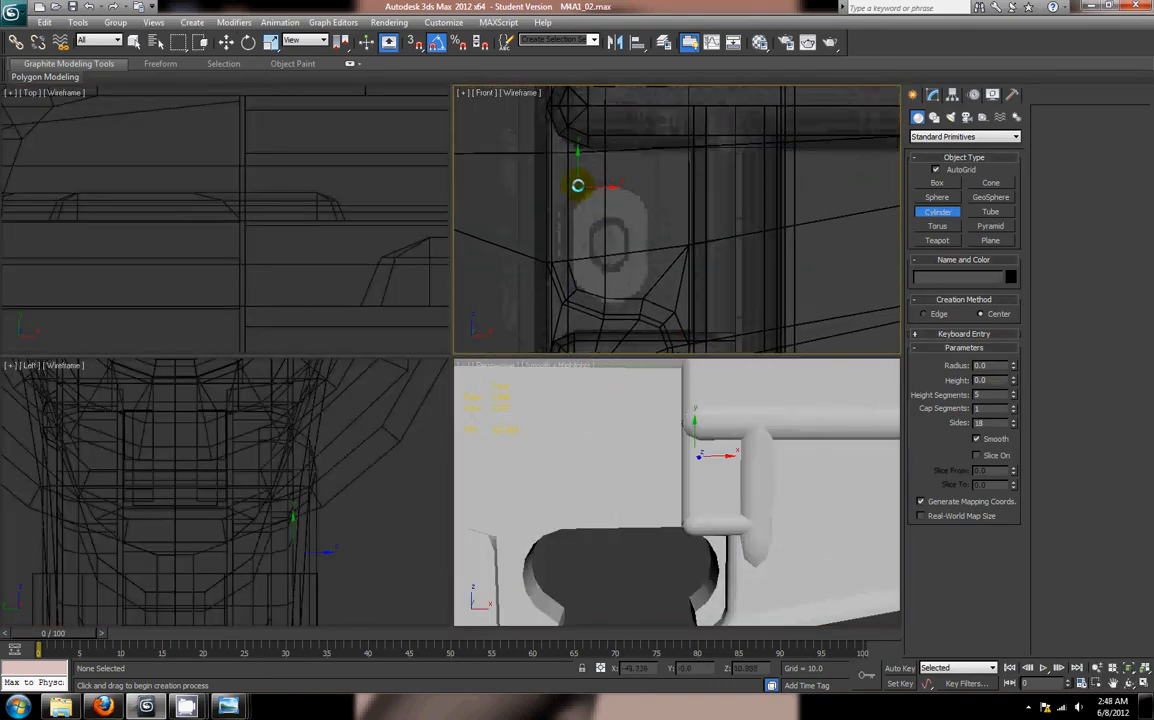
scroll(579, 210, up, 3)
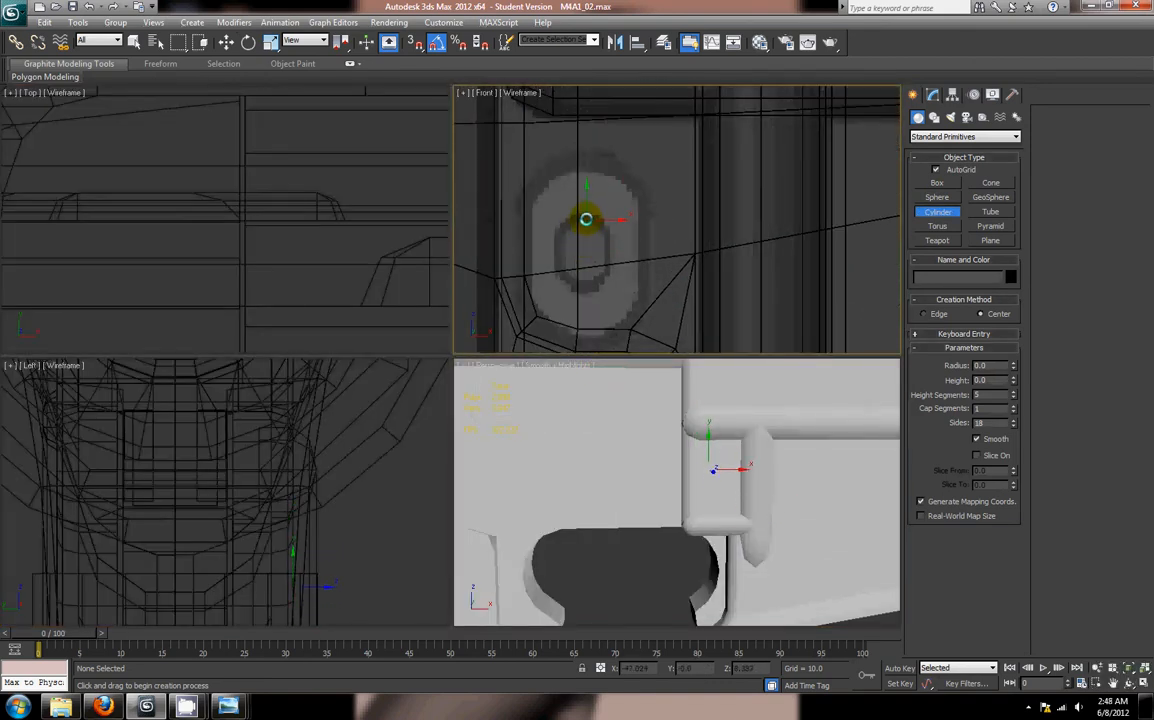
drag(586, 233, 585, 188)
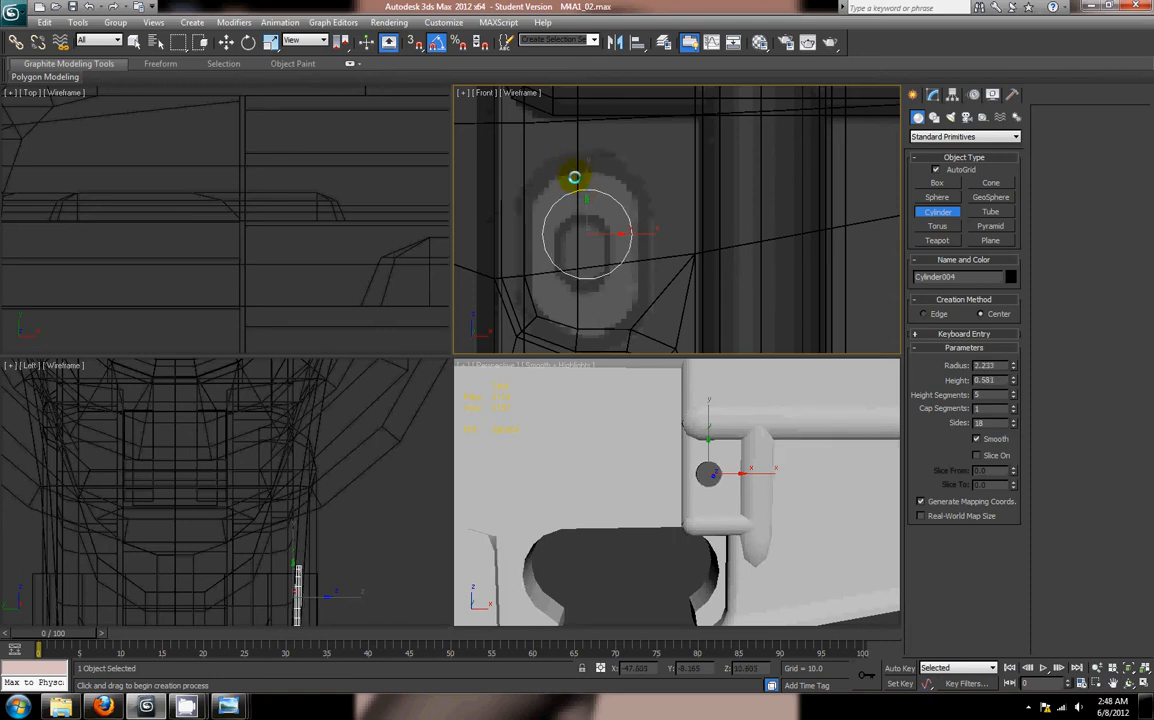
key(w)
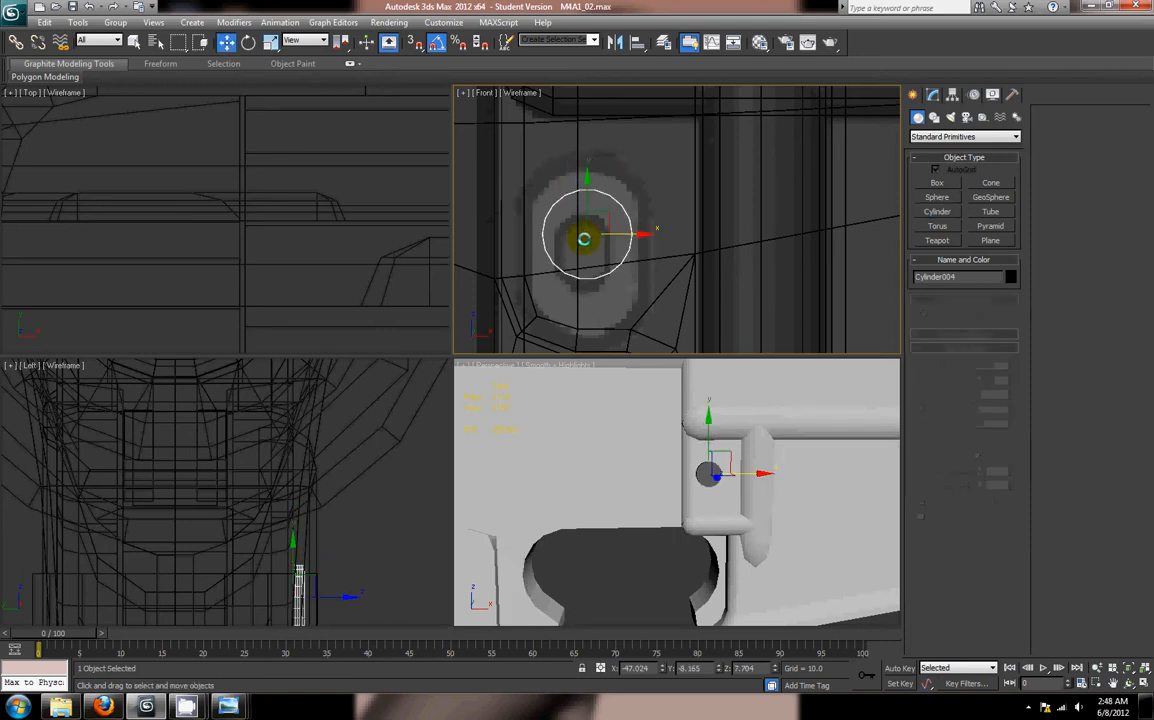
Step: Set the cylinder to 12 sides and 1 height segment
click(932, 93)
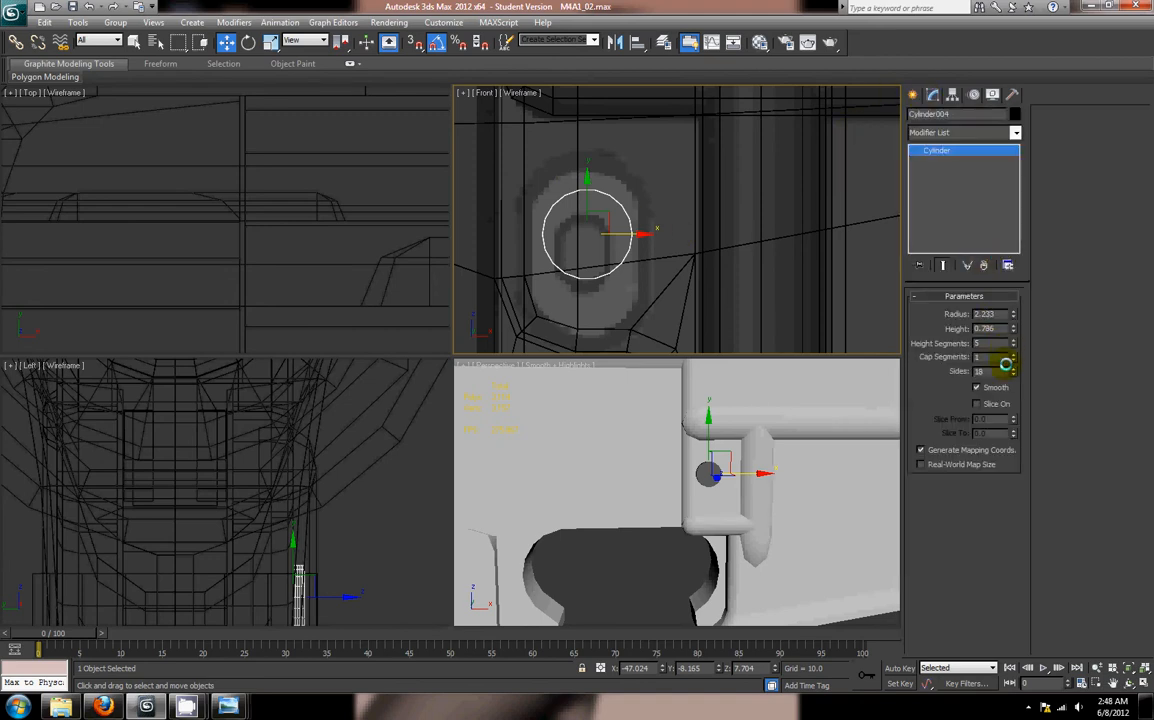
drag(1016, 372, 1010, 369)
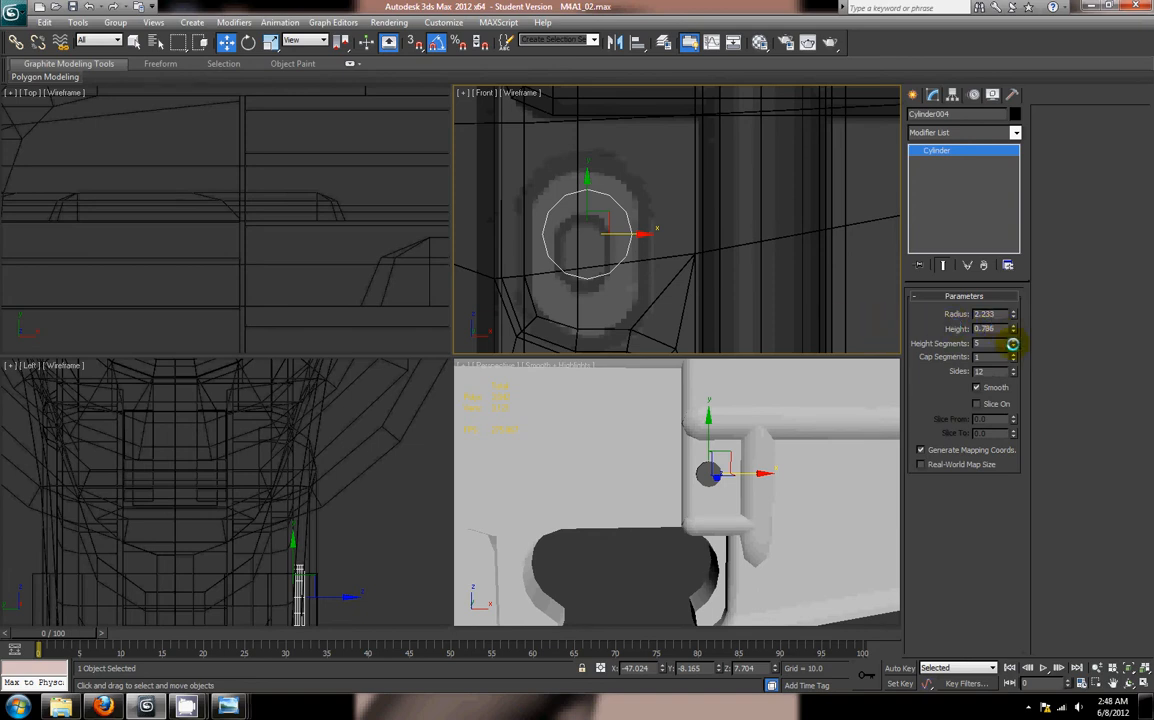
mouse_move(773, 471)
alt+middle_down()
mouse_move(747, 477)
mouse_move(786, 412)
mouse_move(721, 416)
mouse_move(688, 386)
alt+middle_up()
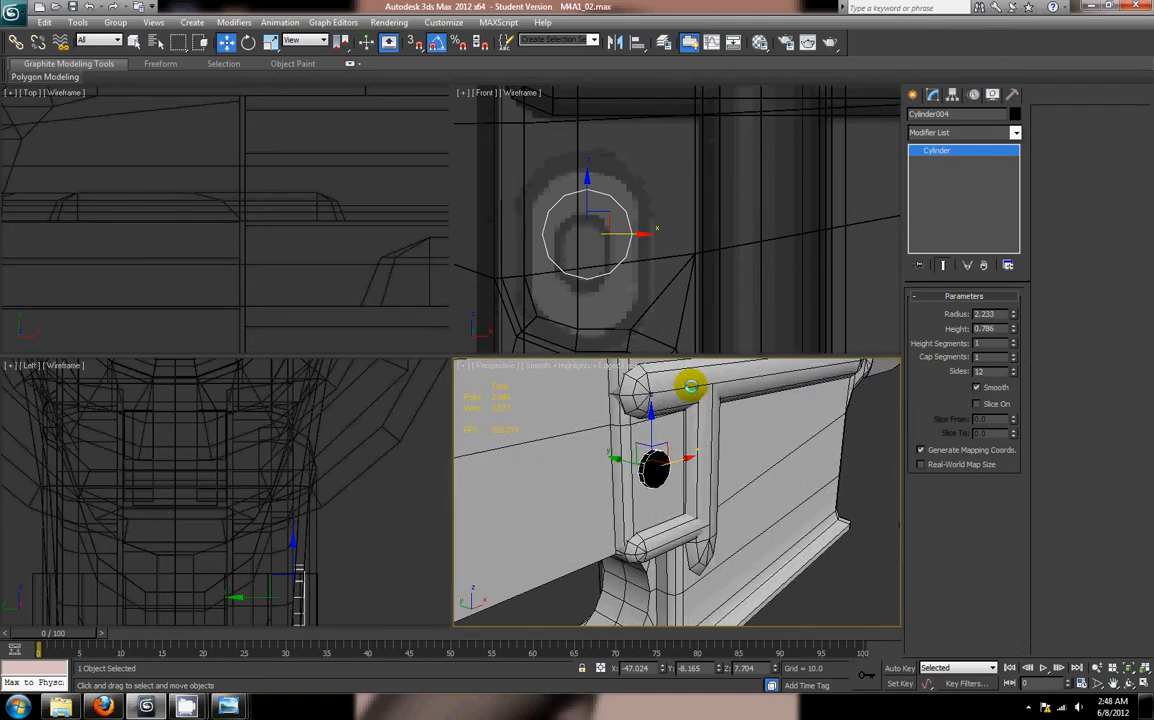
Step: Enlarge and reposition the cylinder in the Front view to fit the rounded upper end of the reference oval
middle_drag(615, 200, 623, 216)
mouse_move(592, 206)
mouse_down()
mouse_move(592, 179)
mouse_move(630, 223)
mouse_move(622, 188)
mouse_move(590, 186)
mouse_up()
key(r)
key(w)
drag(636, 228, 639, 228)
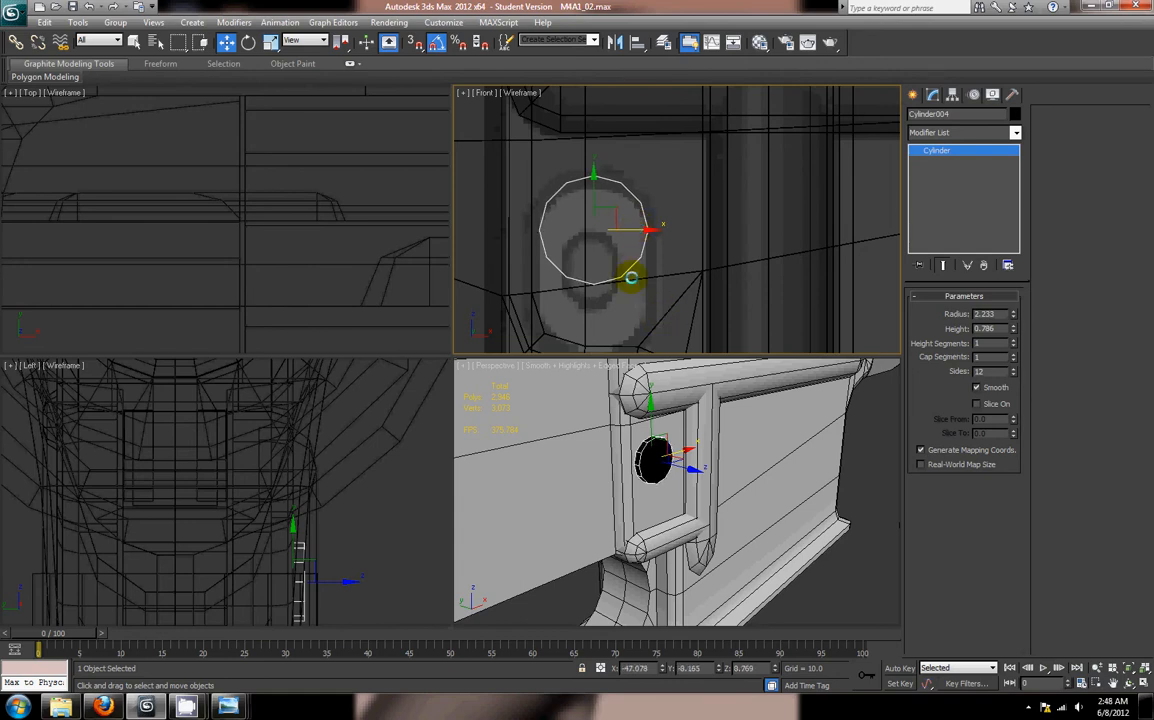
middle_drag(631, 278, 635, 223)
scroll(700, 510, up, 5)
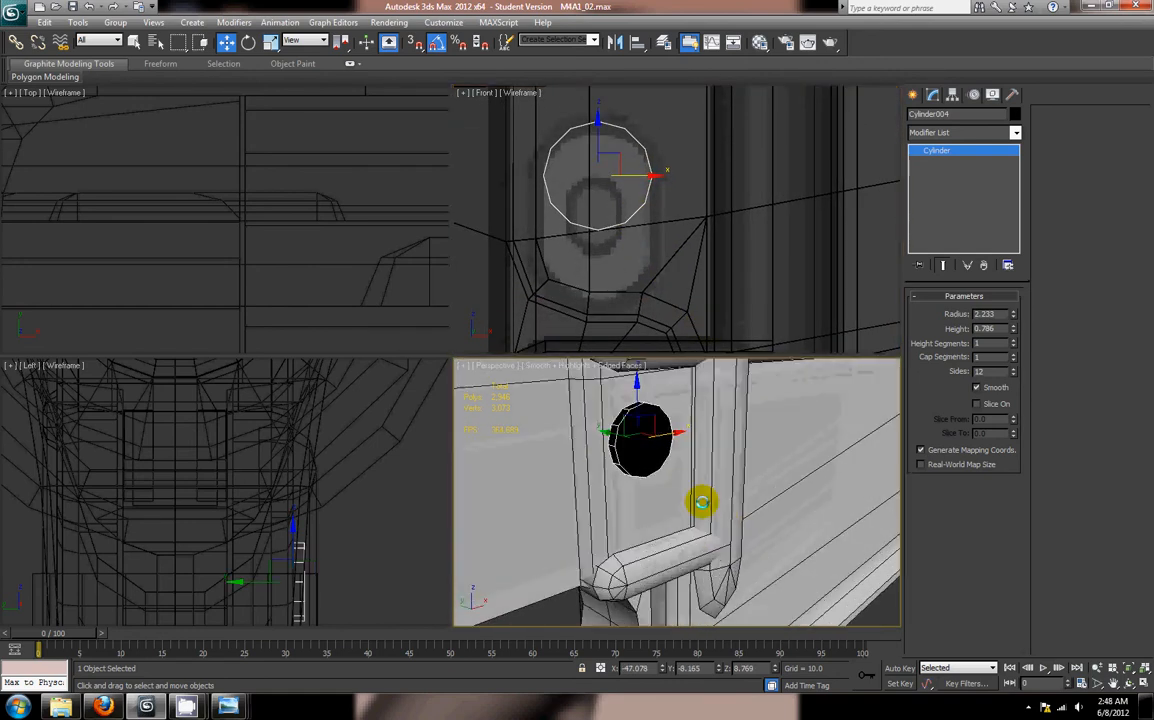
Step: Convert the cylinder to an Editable Poly and delete its hidden back cap polygon
right_click(655, 450)
mouse_move(710, 578)
click(813, 589)
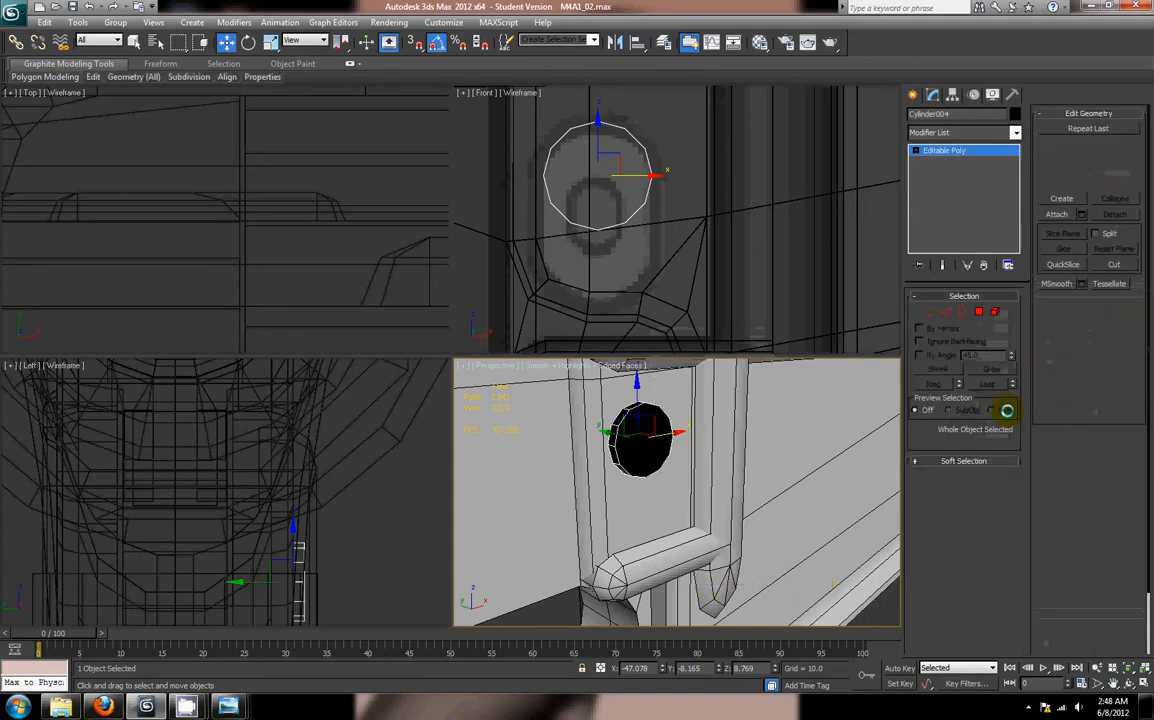
click(977, 312)
scroll(776, 494, up, 5)
alt+middle_drag(776, 494, 726, 573)
click(640, 486)
key(Delete)
scroll(698, 490, down, 5)
alt+middle_drag(700, 490, 677, 515)
scroll(687, 486, up, 4)
key(alt+w)
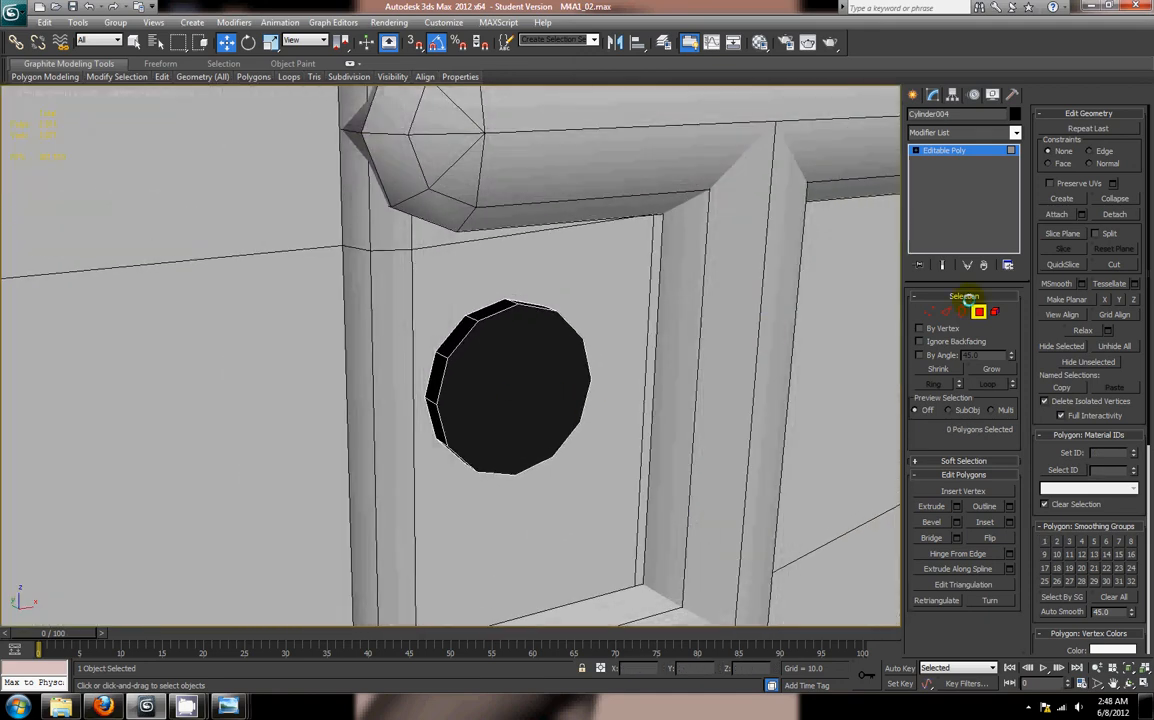
Step: Connect the cylinder's opposite side vertices with an edge across the middle of the front cap
key(alt+w)
middle_drag(577, 181, 568, 219)
drag(531, 205, 729, 235)
click(963, 537)
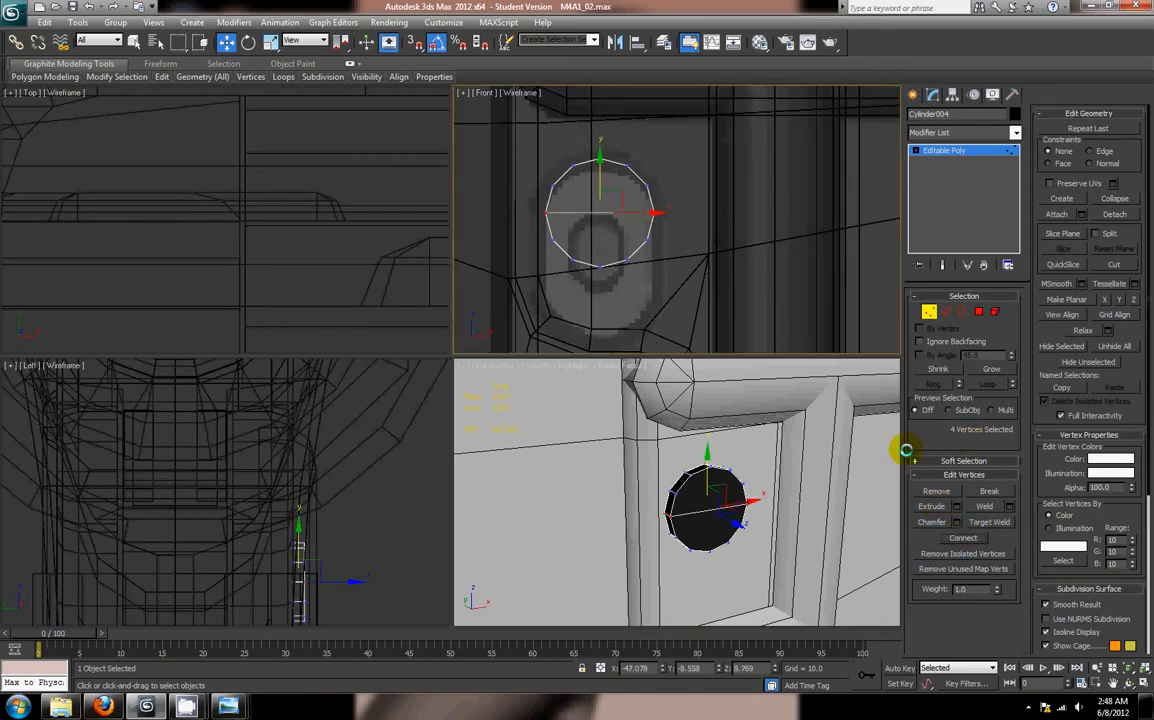
Step: Detach the cylinder's lower half polygons as an element and move them down about 4.3 units to the oval's lower end
click(980, 312)
drag(526, 232, 751, 314)
right_click(650, 301)
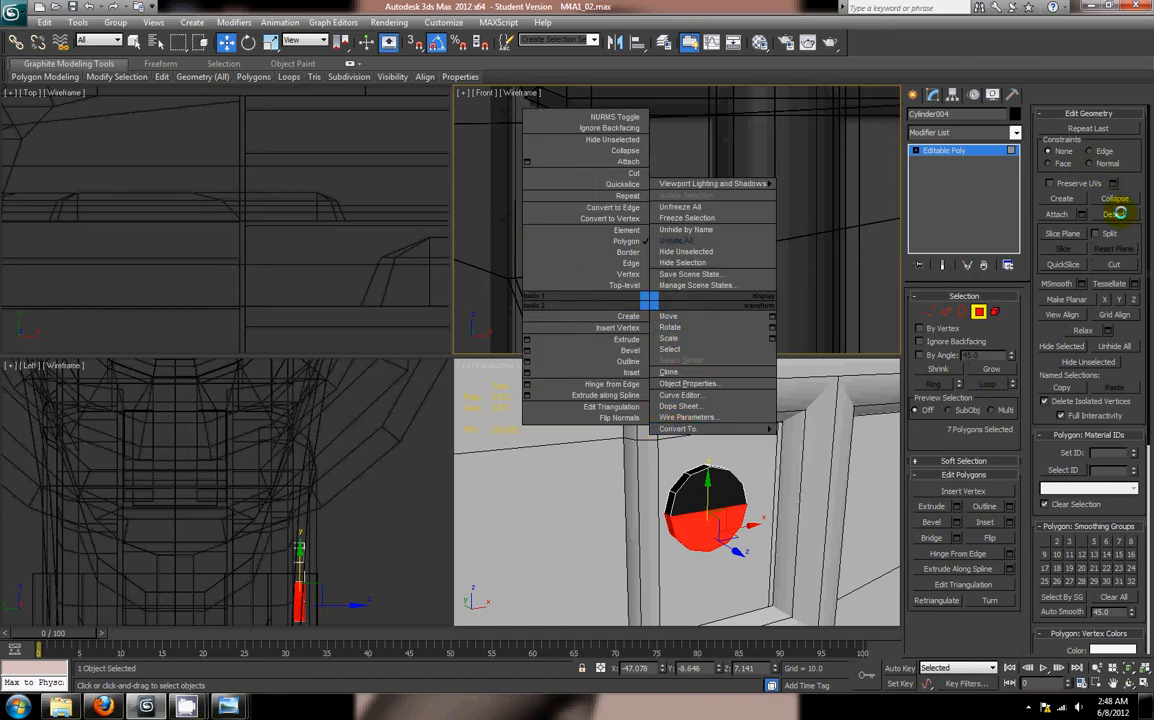
click(1120, 213)
click(1120, 212)
click(621, 358)
drag(607, 201, 597, 289)
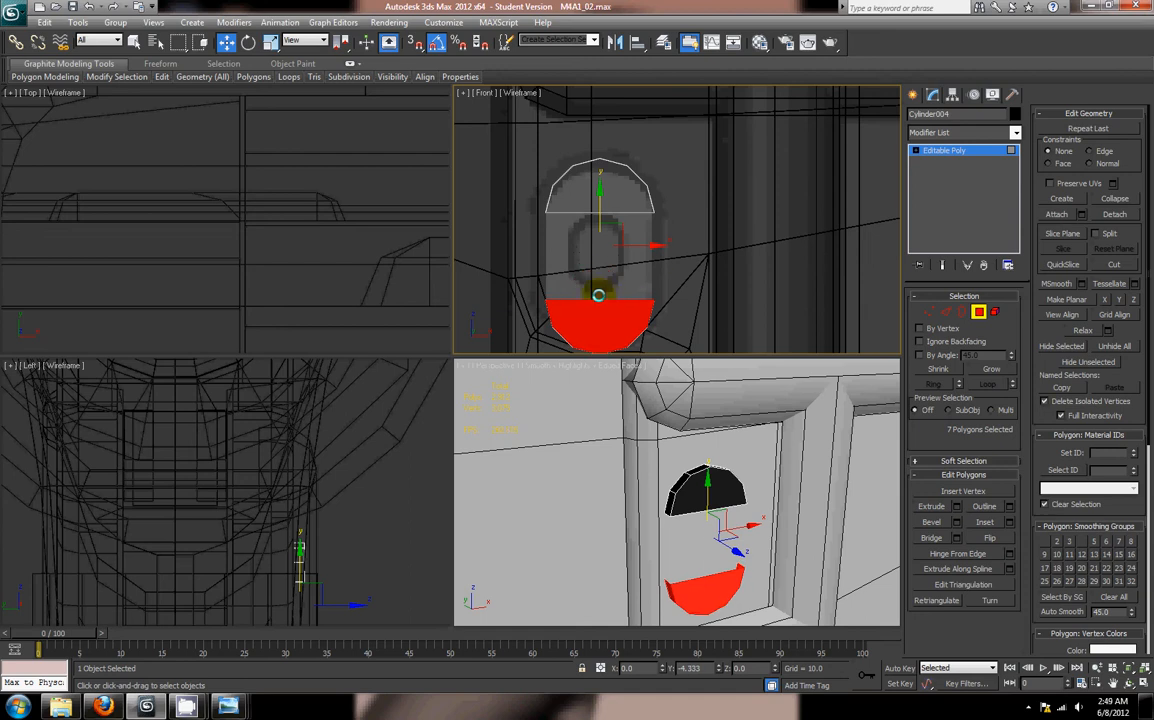
Step: Select the facing open edges of the two cylinder halves and bridge them into one oval button
click(962, 311)
click(632, 216)
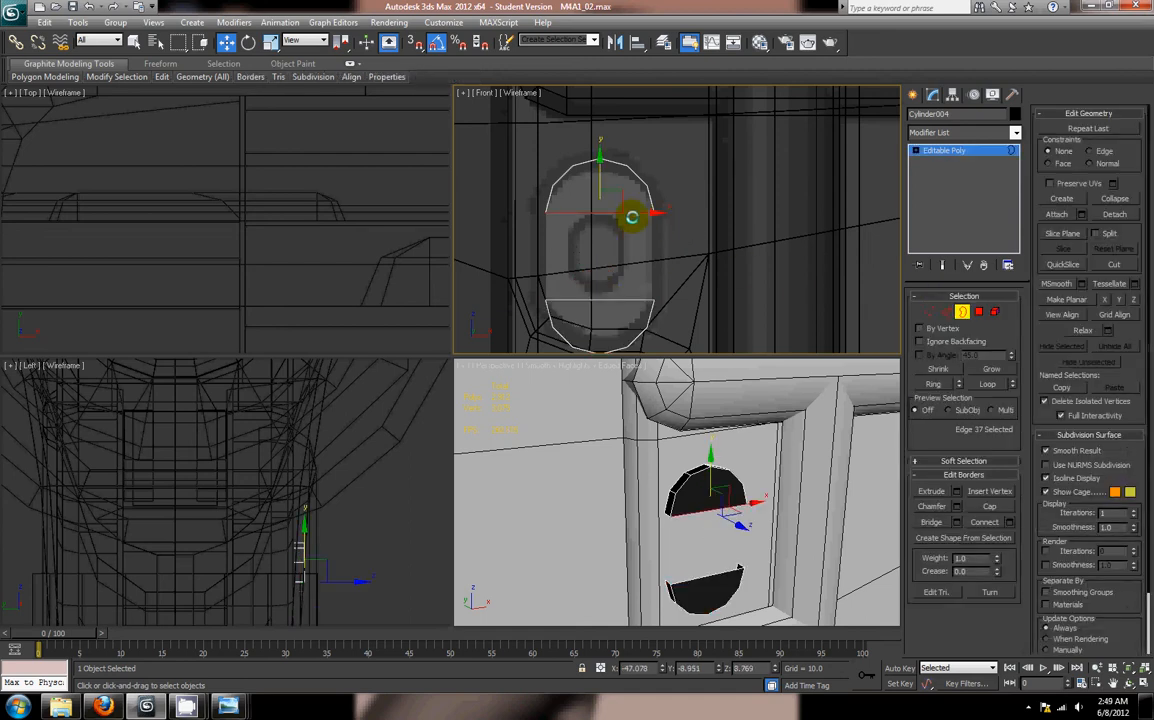
click(947, 311)
drag(636, 307, 677, 305)
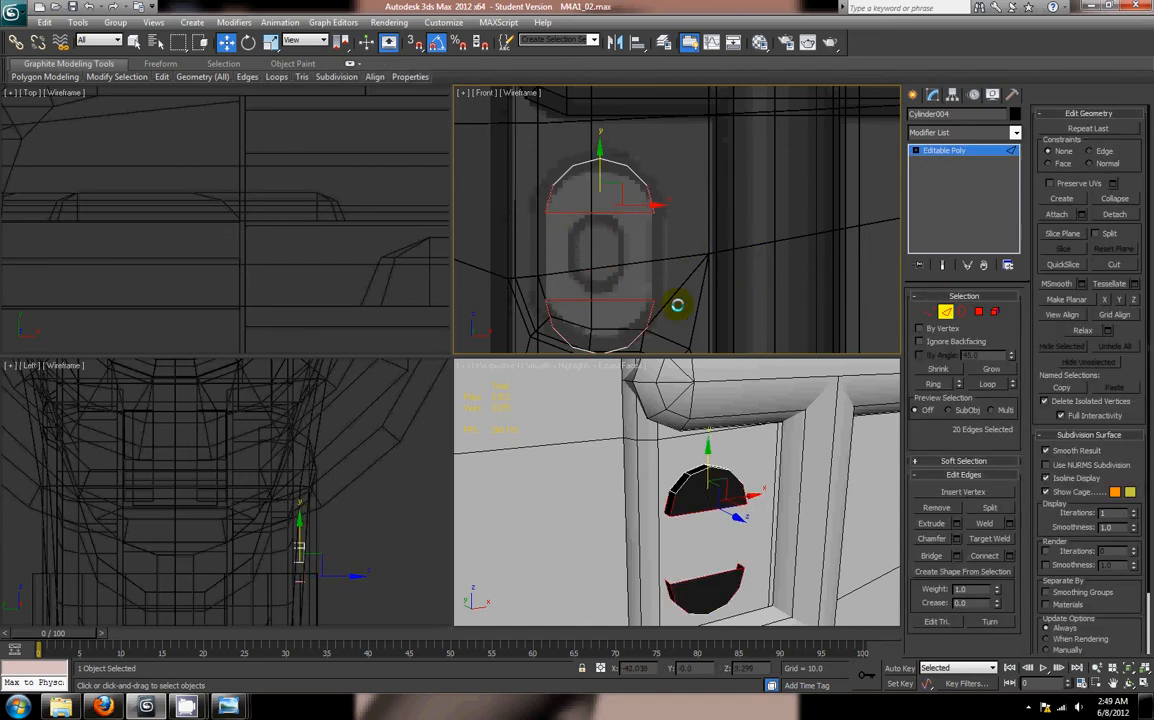
alt+drag(521, 308, 765, 420)
alt+drag(474, 99, 724, 208)
click(947, 553)
alt+middle_drag(876, 548, 776, 460)
scroll(768, 445, down, 4)
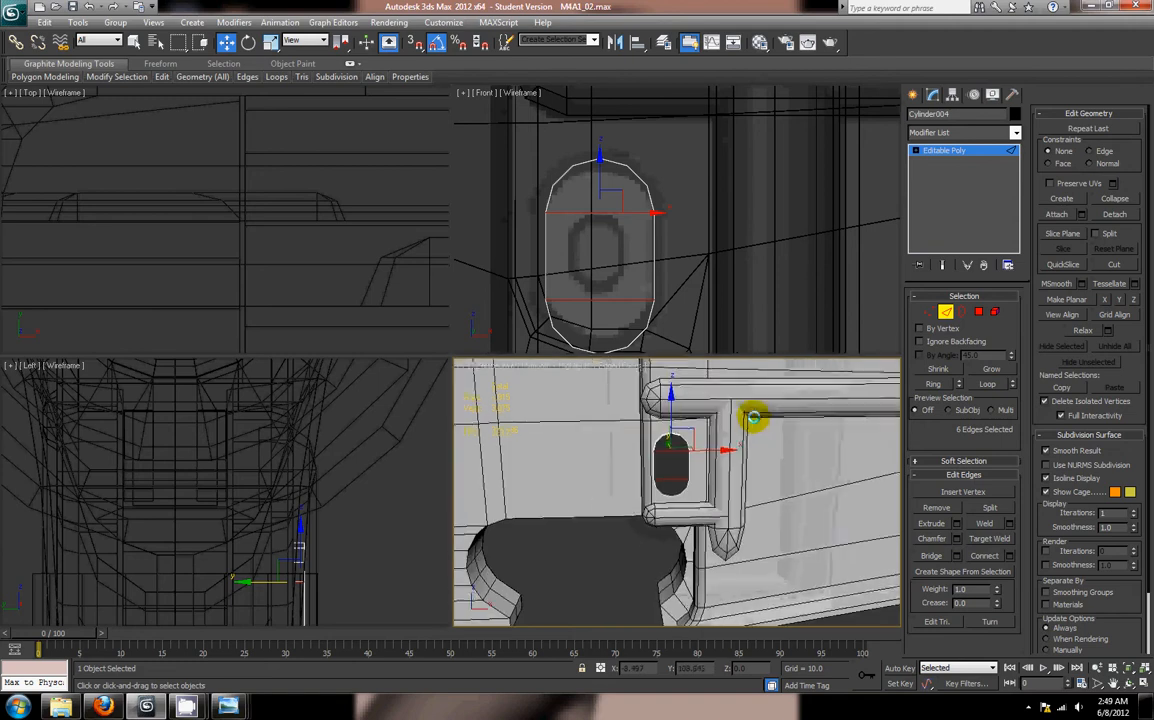
Step: Move the vertices of the oval button's lower half up slightly to shorten it
scroll(690, 205, down, 4)
scroll(695, 206, up, 2)
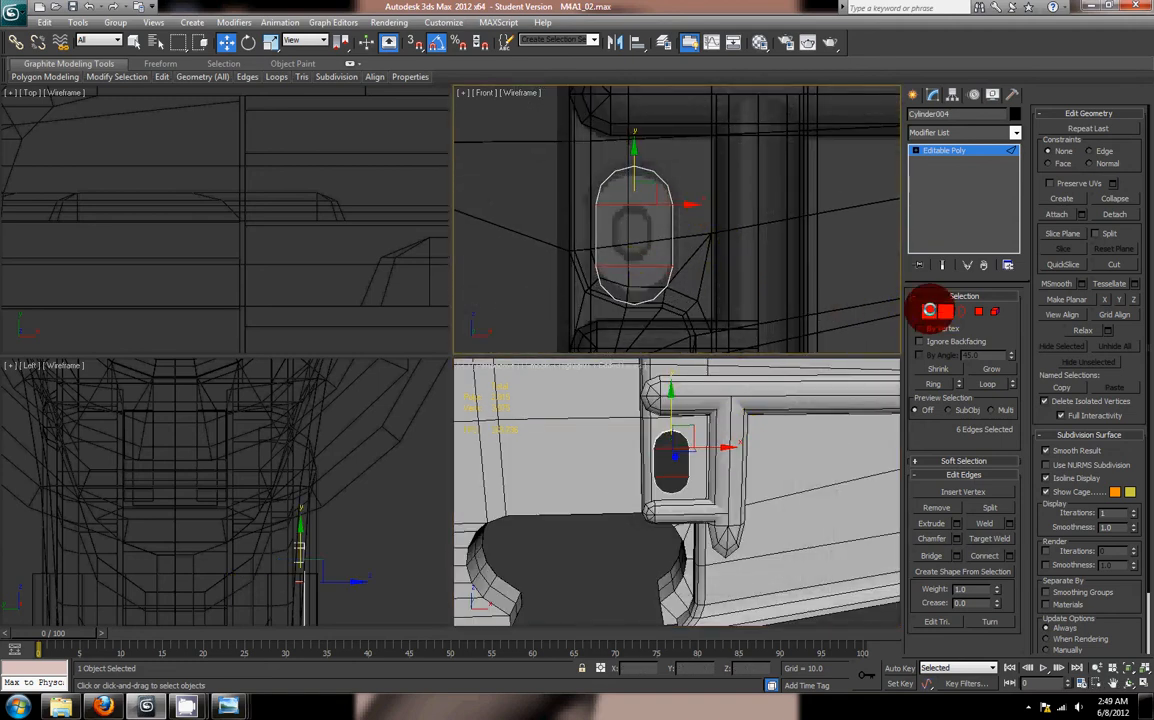
click(929, 310)
drag(695, 320, 634, 247)
middle_drag(726, 306, 719, 286)
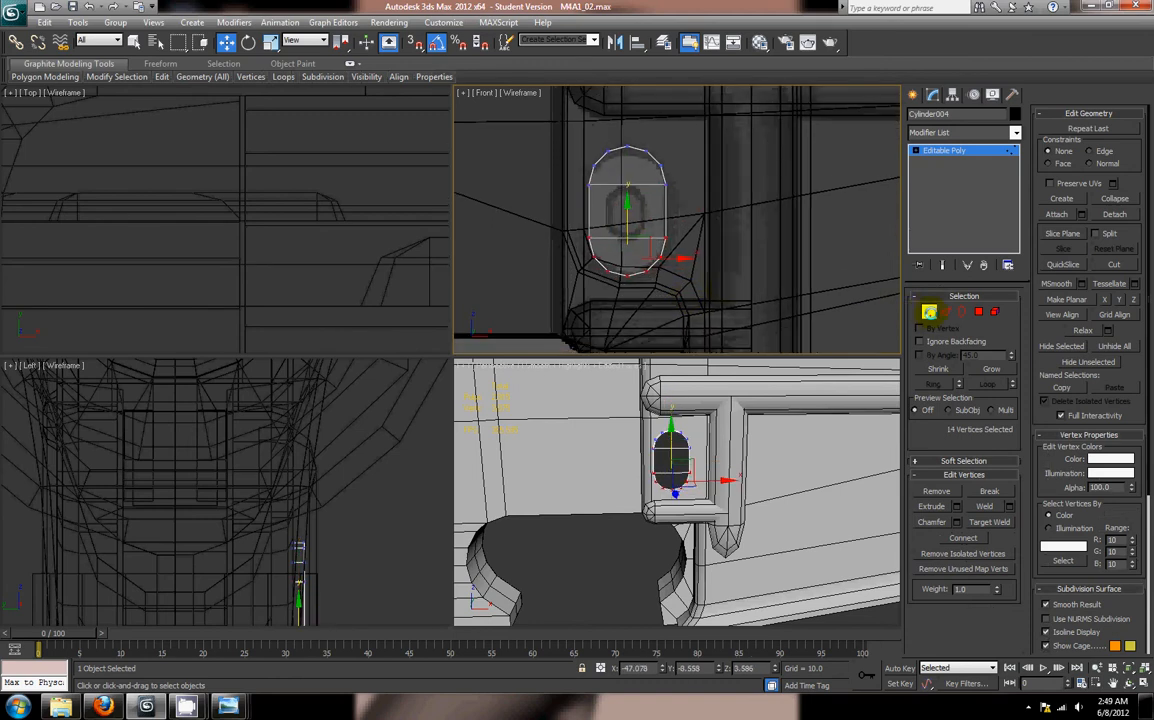
click(930, 312)
Step: Turn off edged faces and move the oval button along X to about -45.9, between the rods
scroll(769, 405, down, 3)
click(641, 522)
key(F4)
middle_drag(643, 527, 691, 604)
scroll(659, 510, up, 3)
click(657, 508)
drag(698, 488, 711, 489)
alt+middle_drag(683, 527, 665, 450)
Step: Assign the 02 - Default material to the oval button
key(alt+w)
alt+middle_drag(694, 492, 652, 507)
key(m)
click(800, 250)
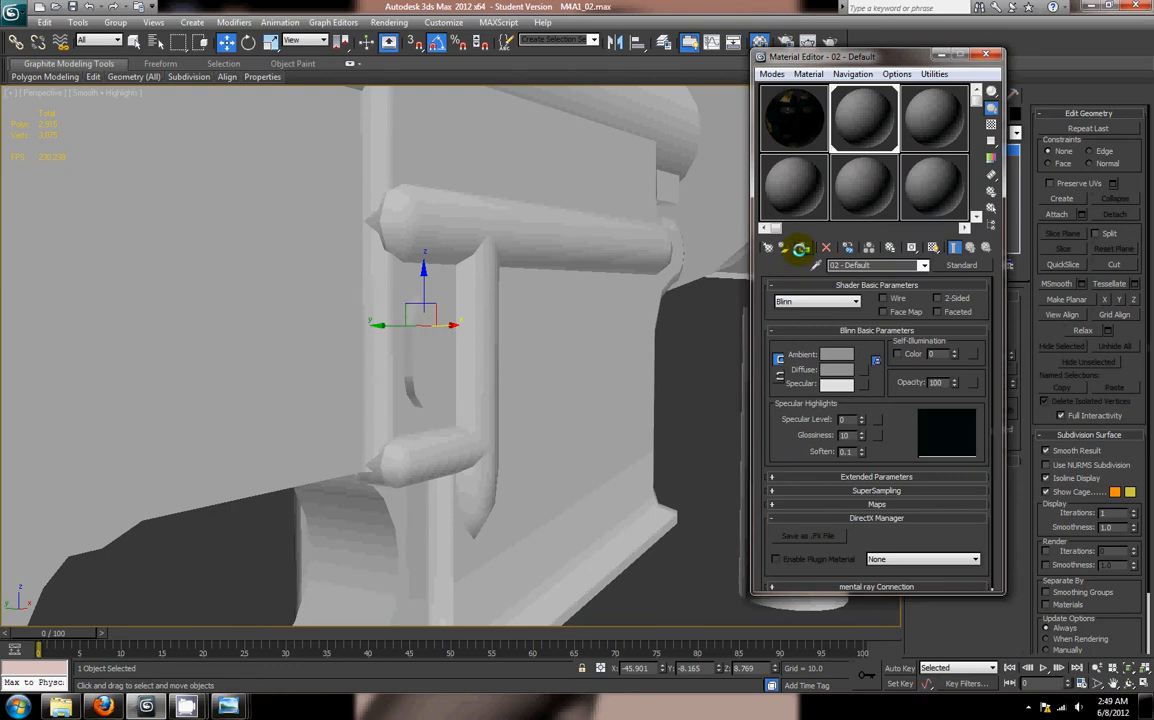
click(986, 52)
Step: Select the whole oval button element and assign it to smoothing group 1
alt+middle_drag(510, 425, 621, 415)
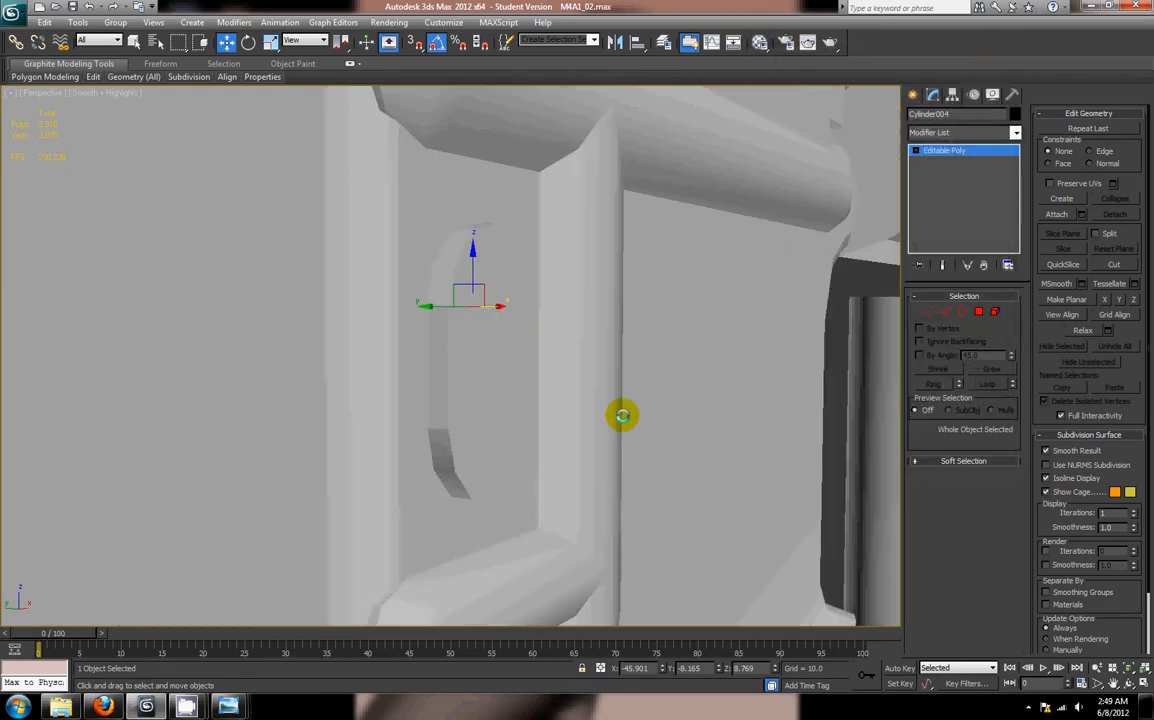
click(995, 311)
click(480, 420)
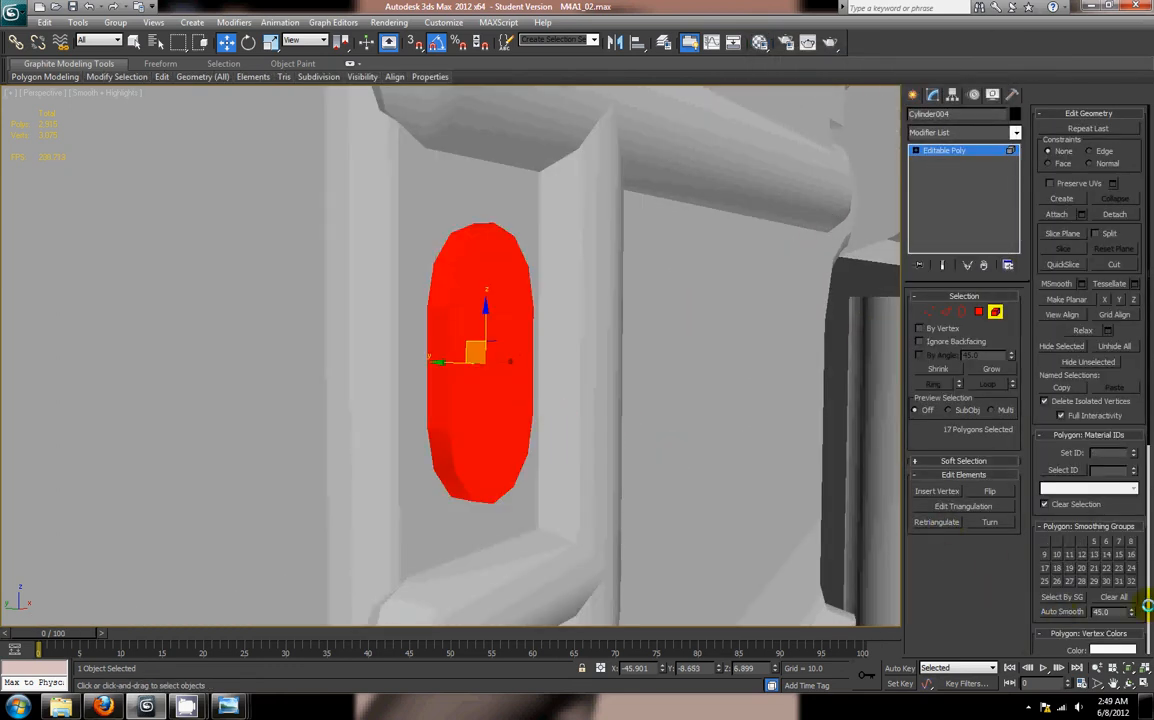
click(1044, 541)
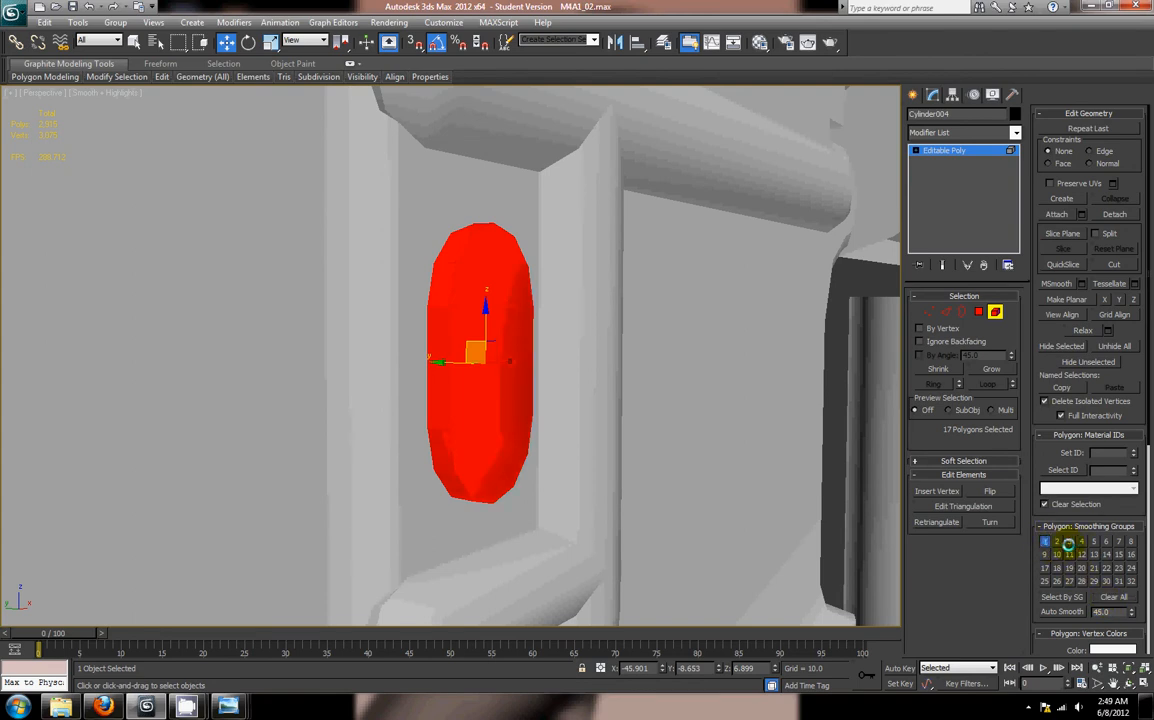
Step: Select the oval button's three front polygons and switch them from smoothing group 1 to smoothing group 2
click(979, 311)
click(503, 272)
ctrl+click(494, 379)
ctrl+click(516, 457)
click(1044, 541)
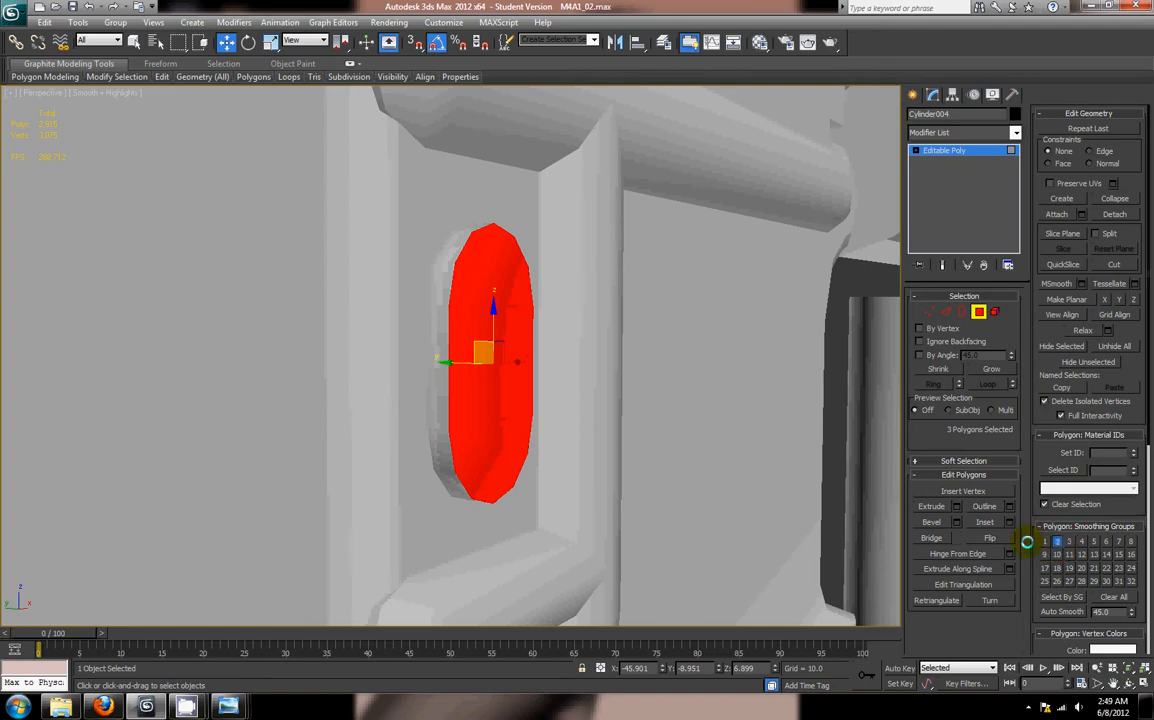
Step: Clear the oval button's polygon selection and review the whole receiver from its side
scroll(786, 497, down, 4)
click(636, 567)
scroll(622, 538, down, 3)
alt+middle_drag(622, 538, 421, 361)
mouse_move(508, 380)
alt+middle_down()
mouse_move(590, 391)
mouse_move(482, 363)
mouse_move(520, 375)
mouse_move(515, 434)
mouse_move(538, 435)
mouse_move(489, 379)
alt+middle_up()
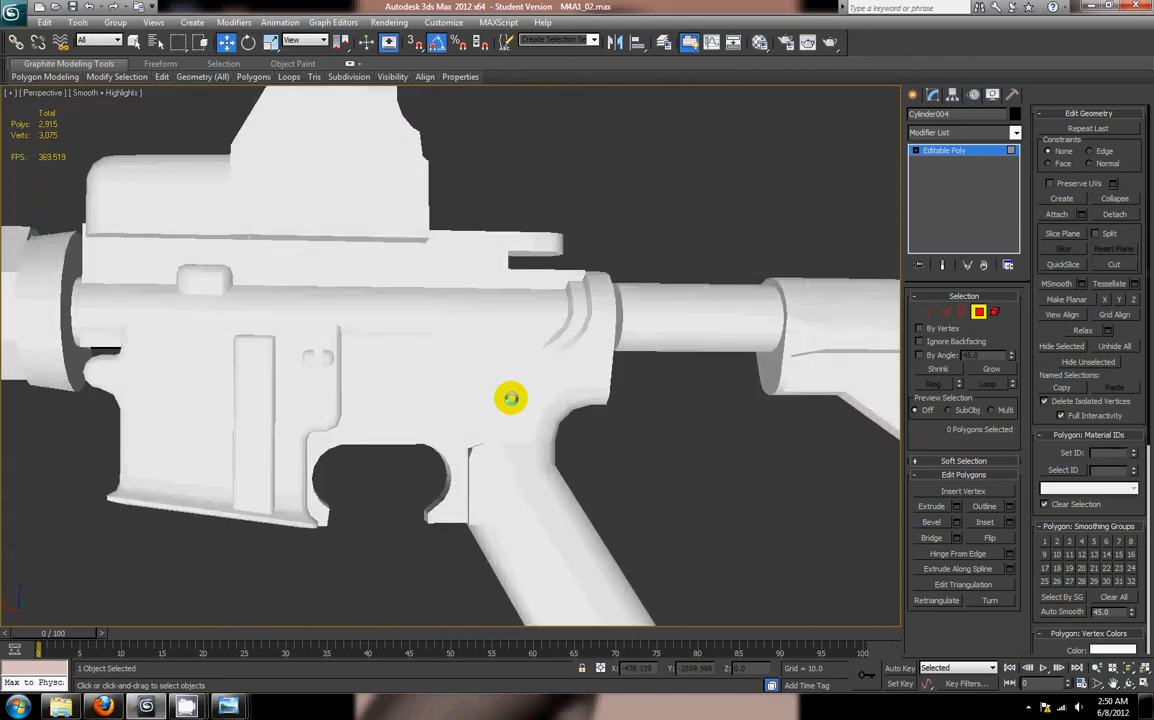
Step: Open the M4A1_27 reference photo from the Source folder and examine the receiver around the selector switch
mouse_move(226, 706)
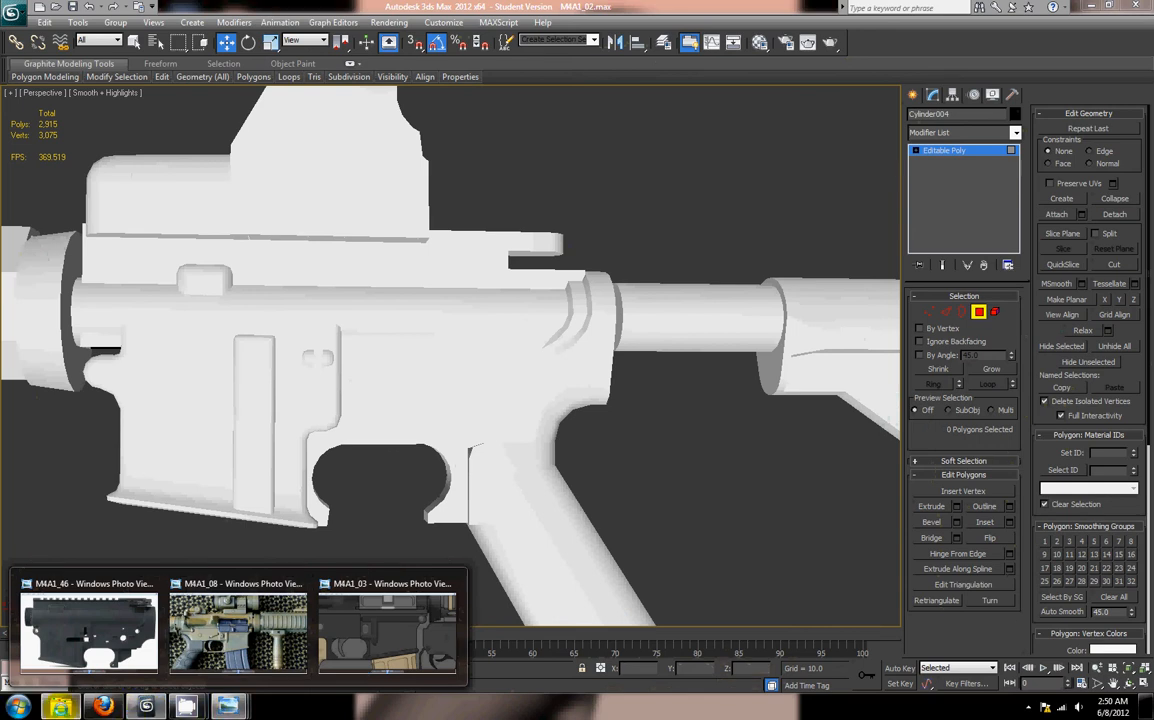
click(62, 709)
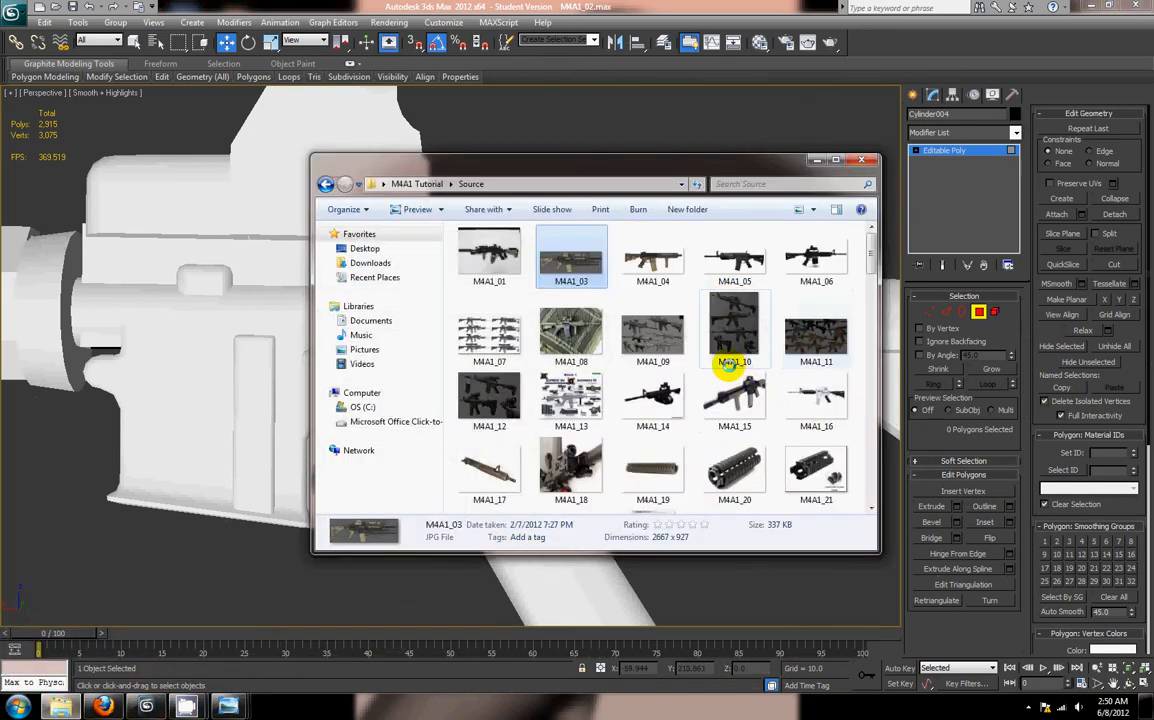
scroll(730, 360, down, 3)
click(583, 345)
double_click(476, 316)
scroll(540, 345, up, 3)
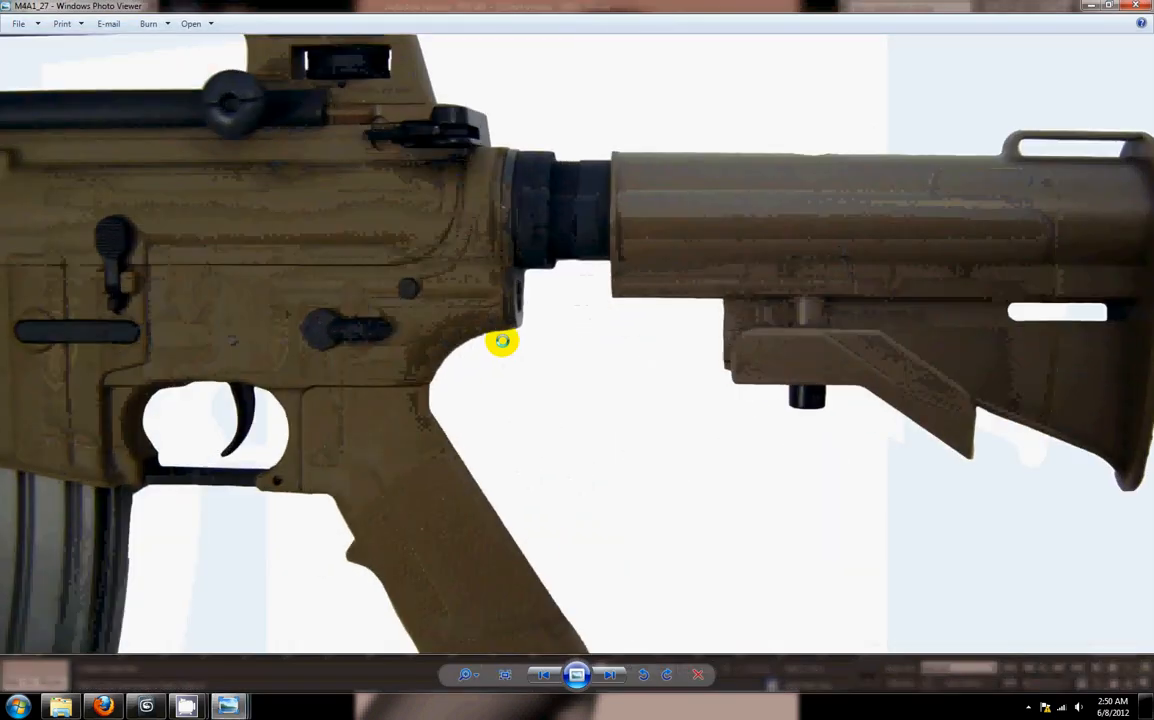
scroll(291, 319, up, 2)
drag(291, 319, 543, 330)
scroll(545, 334, up, 2)
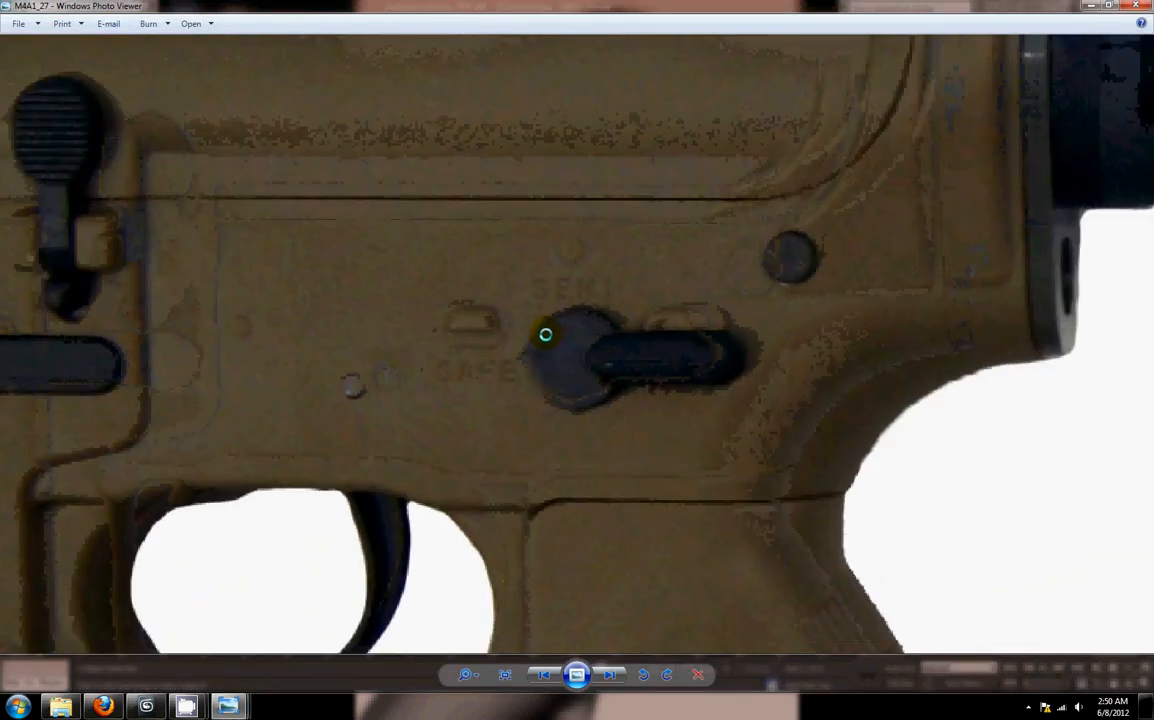
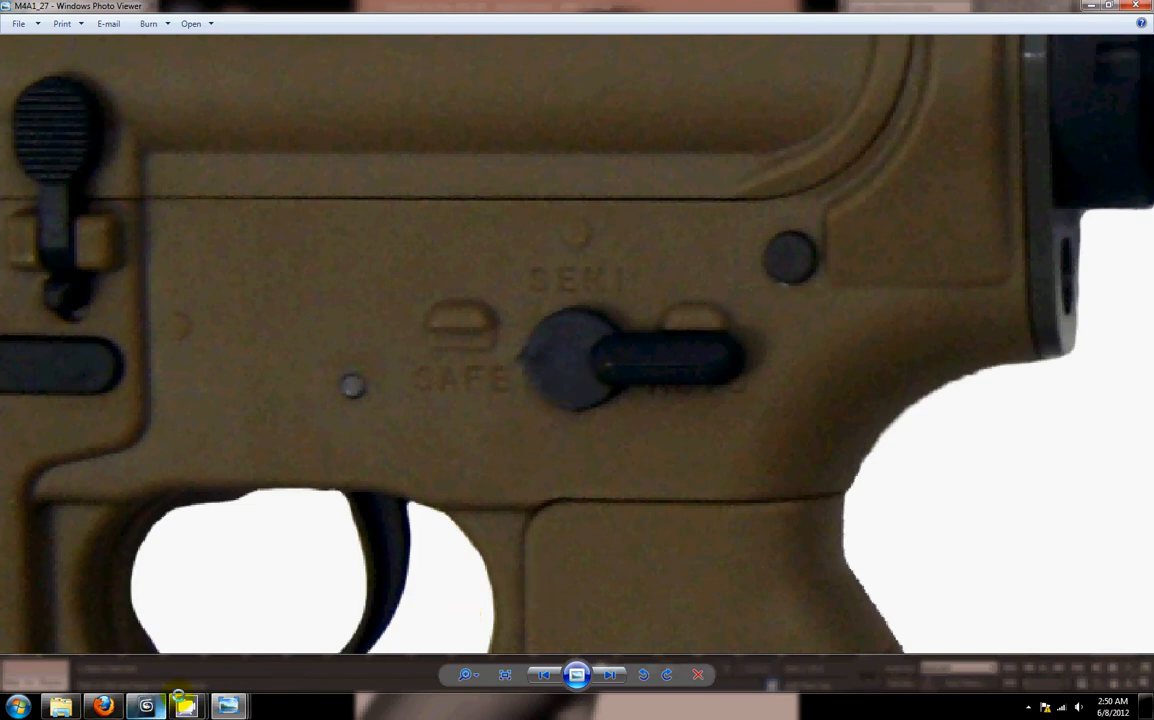
Step: Return to 3ds Max and copy the tall magazine-well rib along X to about -72.6, beside the pistol grip
click(150, 707)
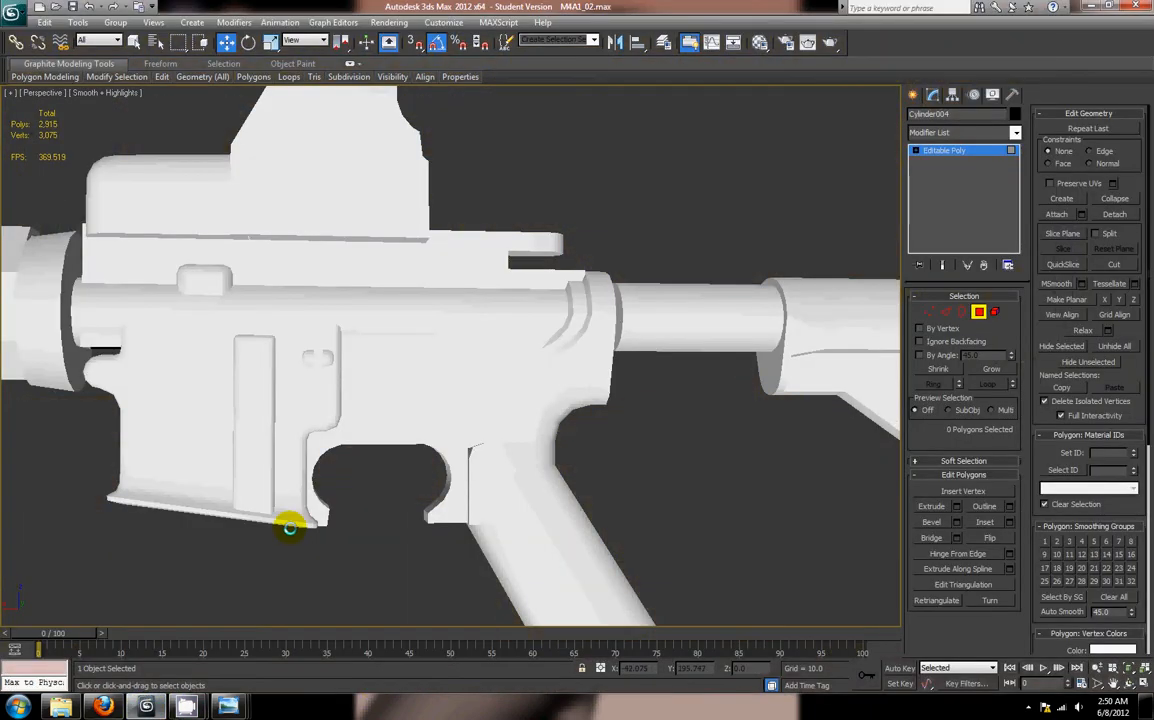
right_click(104, 707)
click(92, 669)
alt+middle_drag(385, 487, 451, 466)
scroll(389, 489, up, 3)
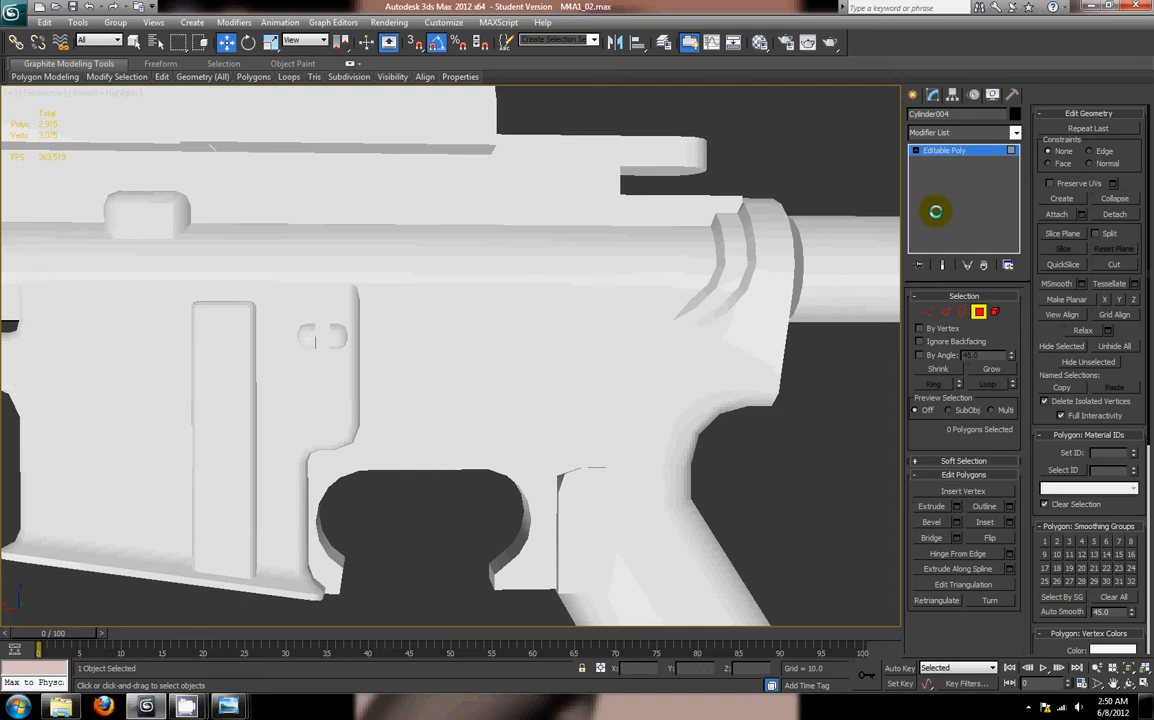
click(914, 94)
middle_drag(562, 379, 602, 305)
click(310, 270)
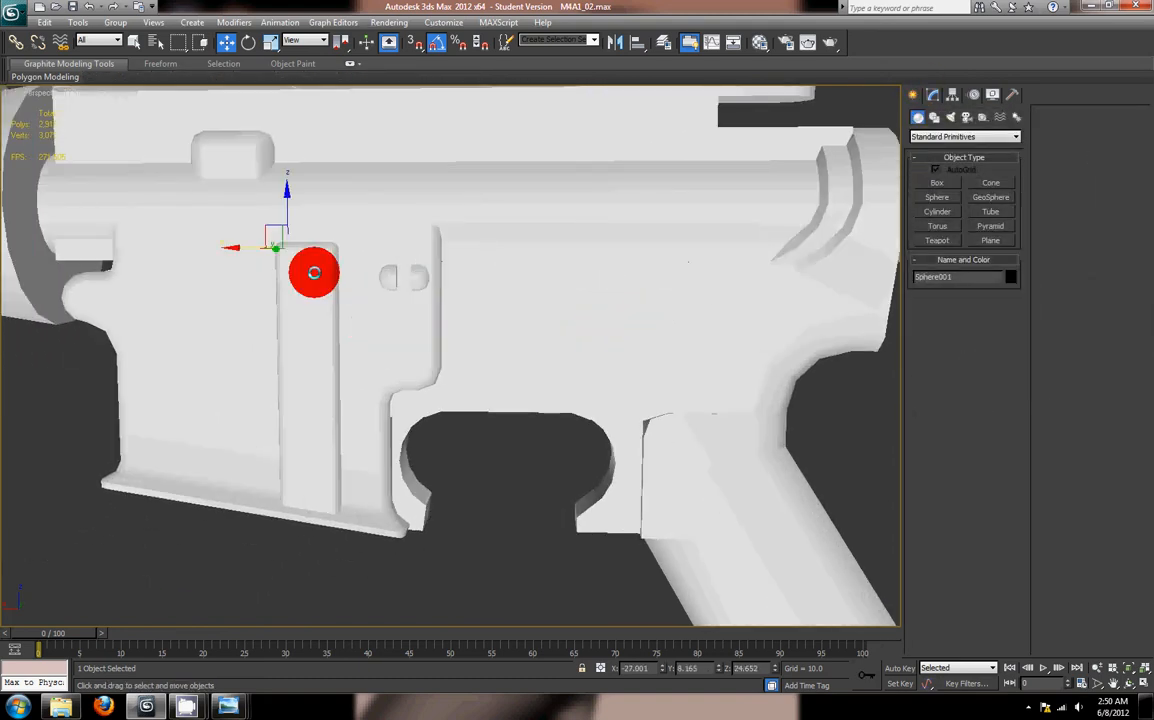
shift+drag(241, 247, 536, 290)
click(581, 409)
Step: Take the Y coordinate of a vertex on the lower receiver's side face and set the rib copy's Y to 6.657
mouse_move(578, 402)
alt+middle_down()
mouse_move(562, 379)
mouse_move(636, 368)
mouse_move(748, 308)
alt+middle_up()
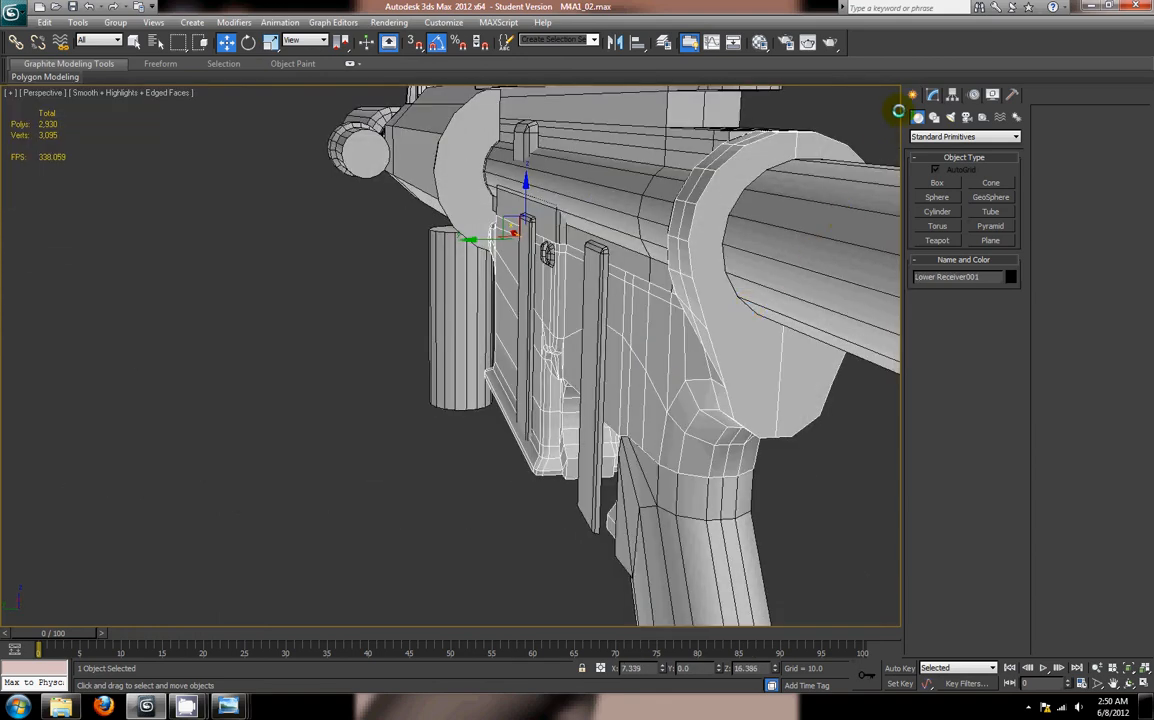
click(930, 95)
click(929, 311)
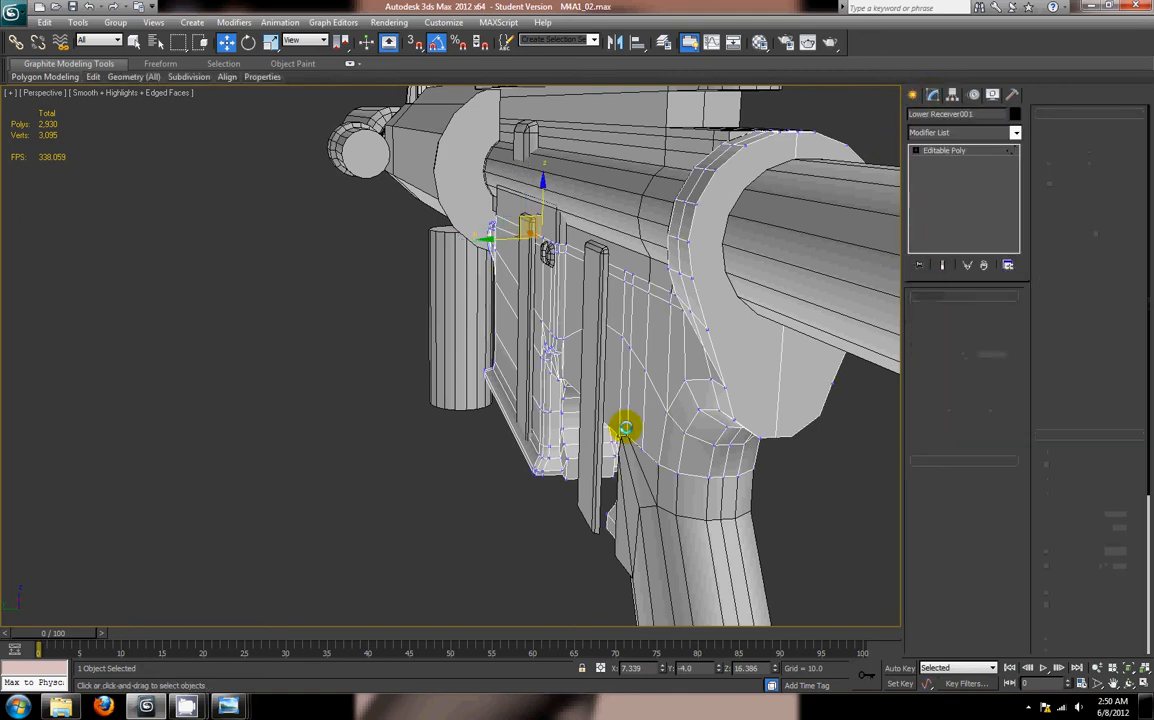
click(627, 348)
double_click(695, 668)
click(940, 318)
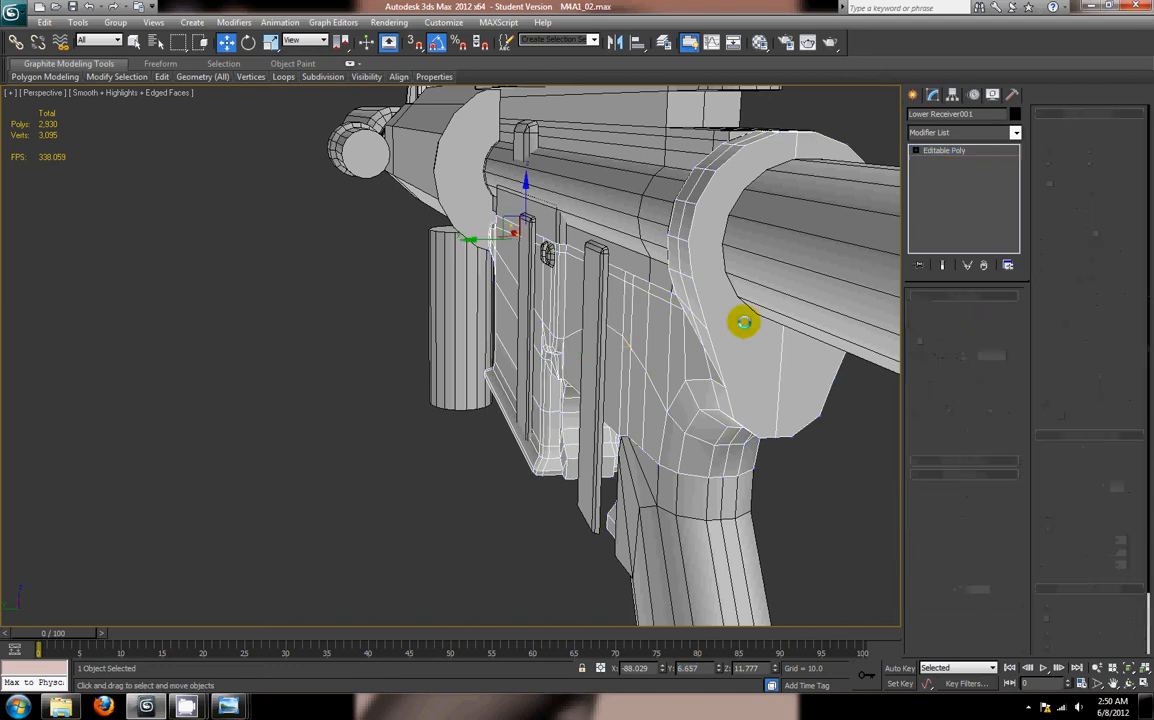
click(605, 355)
double_click(699, 668)
text(6.657)
key(Return)
alt+middle_drag(628, 492, 665, 484)
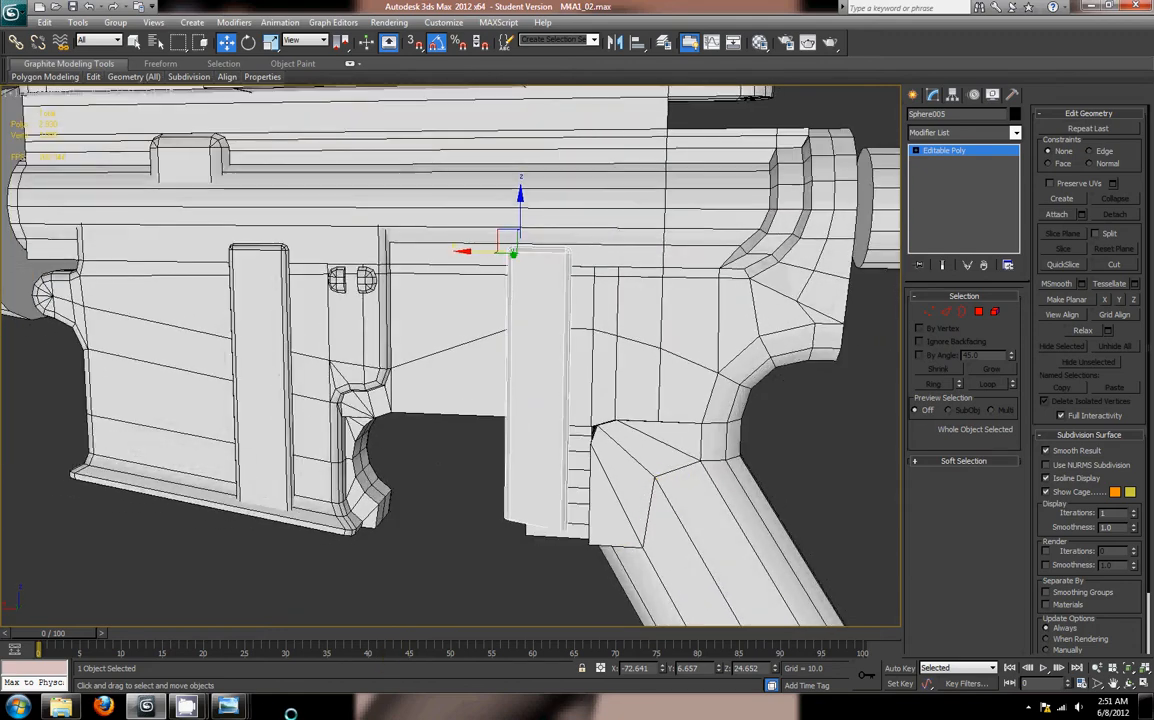
Step: Check the small raised stops in the M4A1_27 photo and lower the rib copy to about Z 15.65
mouse_move(228, 707)
click(525, 625)
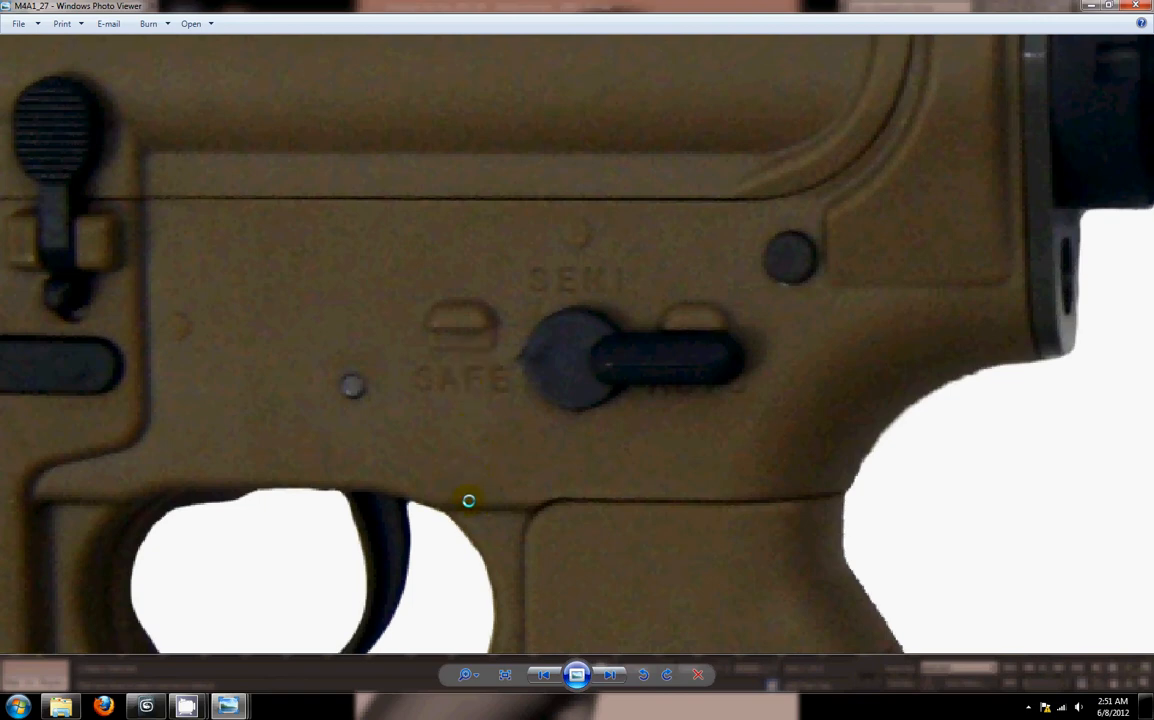
drag(447, 432, 497, 417)
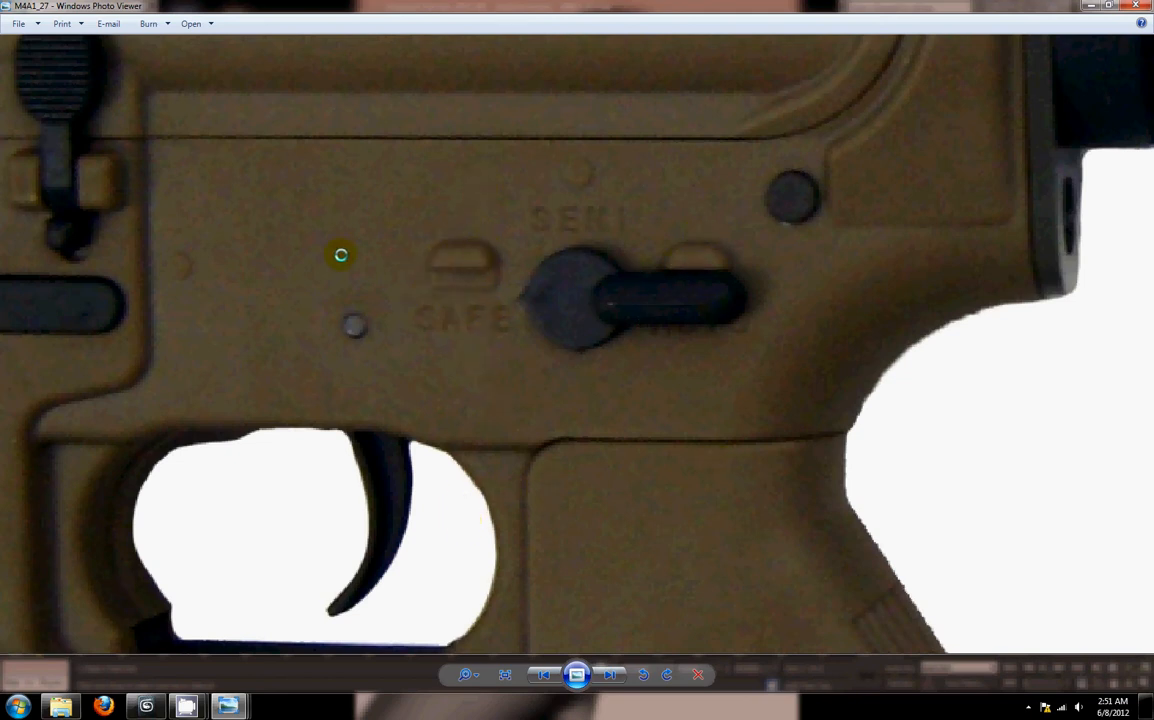
key(alt+Tab)
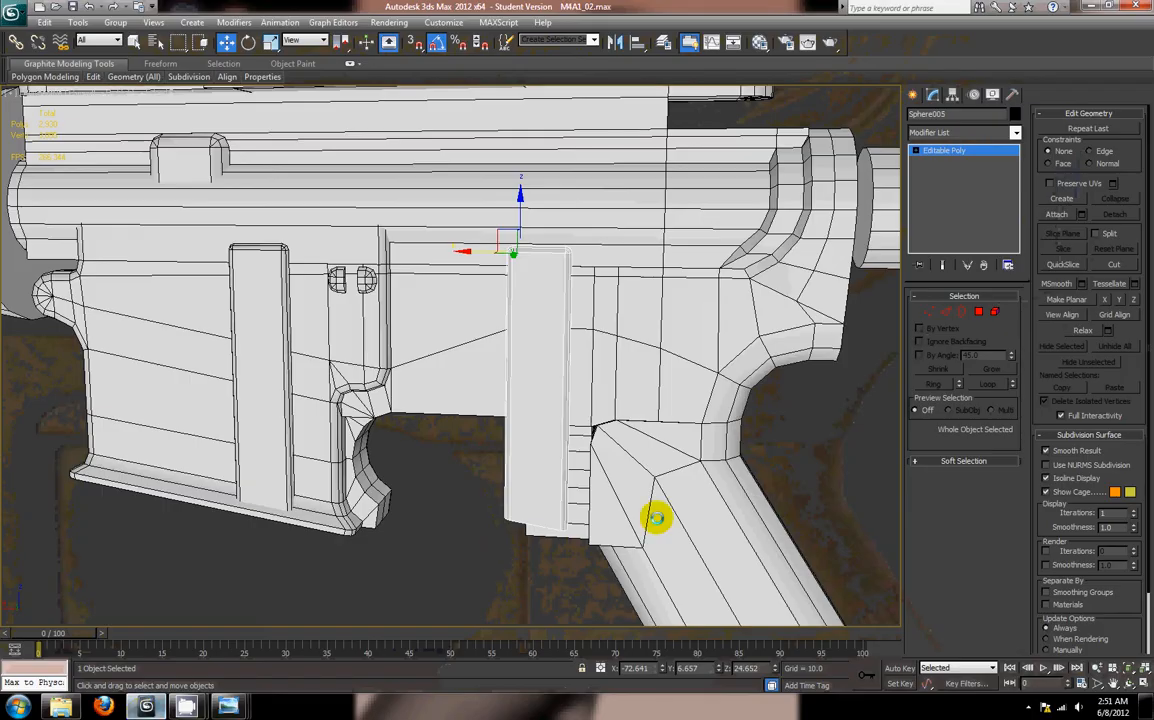
scroll(561, 374, up, 5)
mouse_move(497, 446)
alt+middle_down()
mouse_move(526, 443)
mouse_move(505, 449)
alt+middle_up()
drag(458, 175, 457, 269)
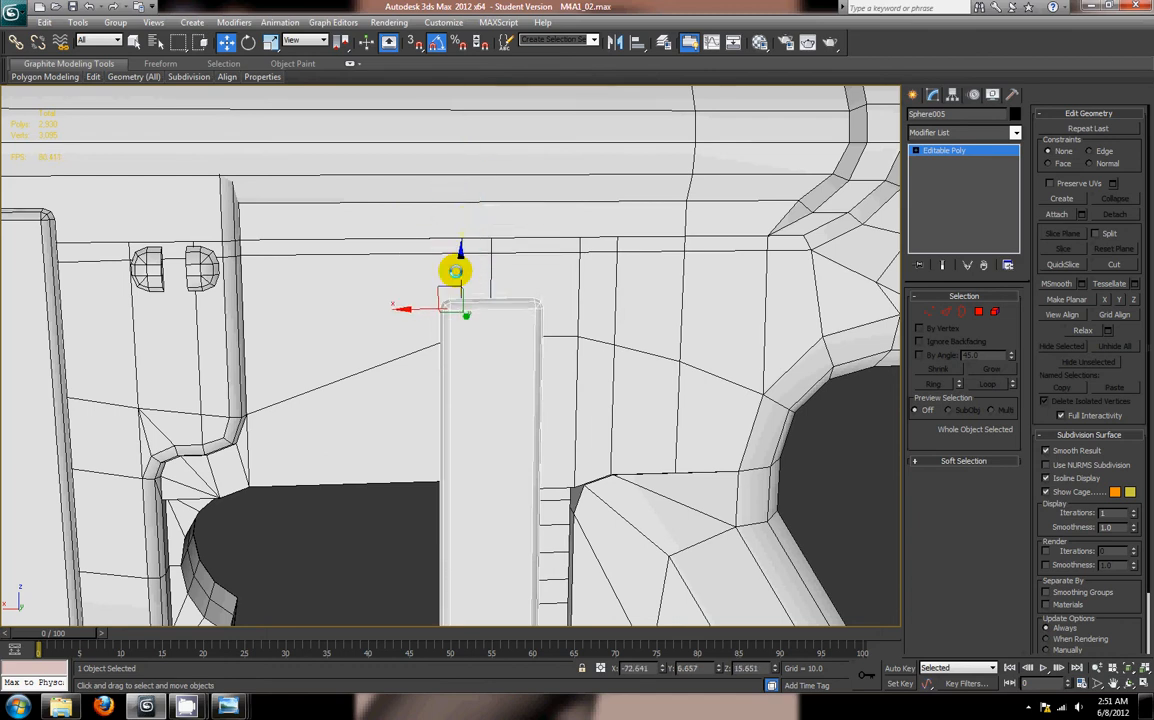
Step: Raise the rib copy's six bottom vertices to about Z 13.2, shortening it into a small block
middle_drag(564, 383, 498, 349)
click(931, 311)
scroll(395, 308, down, 2)
middle_drag(395, 308, 381, 218)
scroll(381, 218, down, 2)
drag(362, 367, 558, 521)
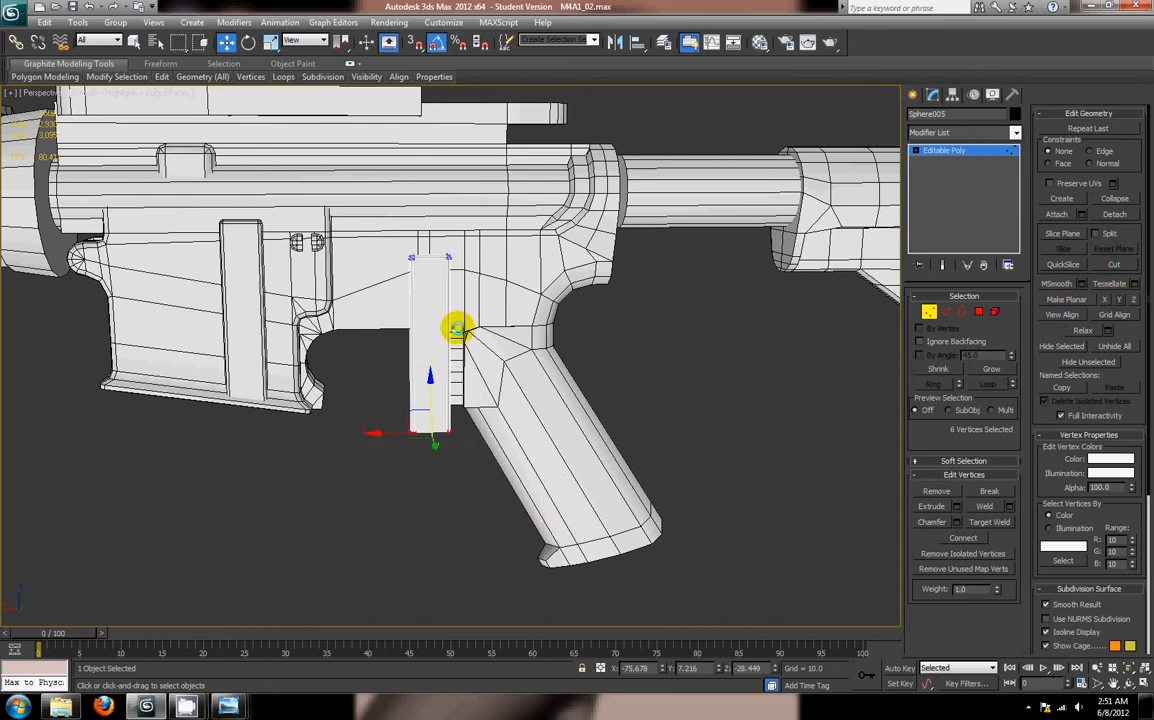
drag(428, 383, 463, 223)
scroll(469, 283, up, 2)
middle_drag(469, 283, 459, 342)
scroll(459, 342, up, 4)
middle_drag(459, 342, 479, 490)
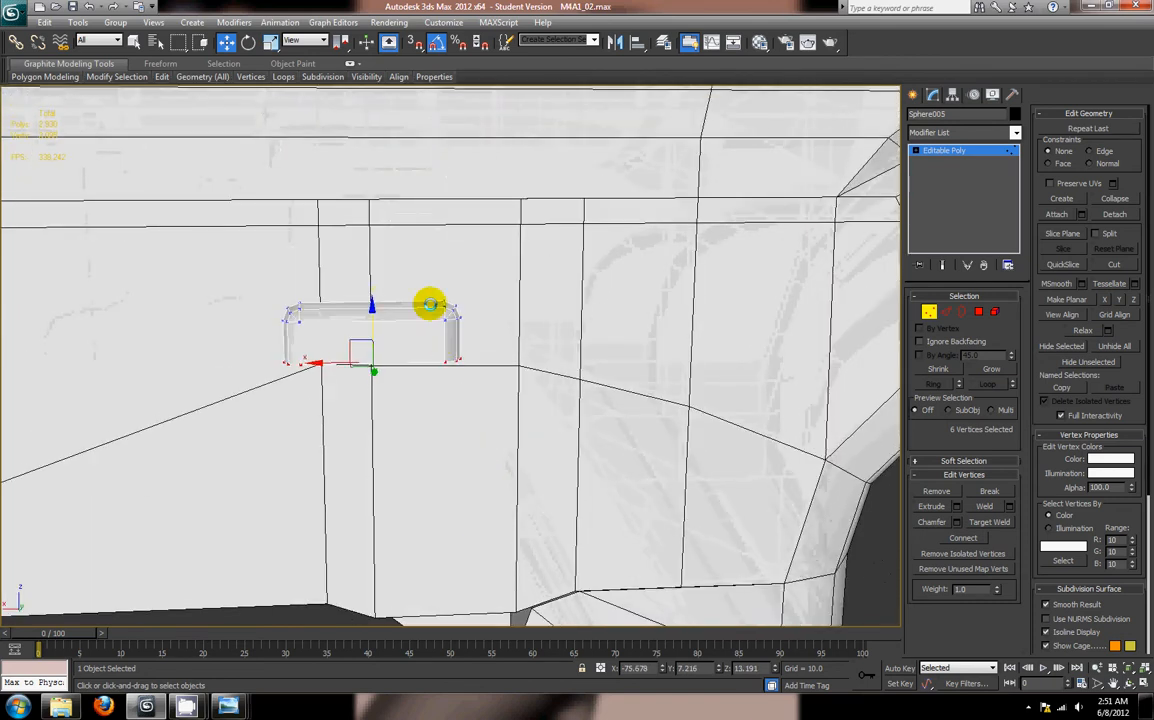
Step: Narrow the small block by moving its rear-end vertices inward along X, and raise its bottom vertices to about Z 14.7
drag(427, 292, 520, 404)
drag(412, 327, 366, 330)
drag(269, 296, 318, 365)
middle_drag(318, 365, 311, 253)
drag(271, 222, 321, 244)
drag(344, 173, 531, 301)
drag(359, 222, 471, 266)
drag(408, 218, 410, 196)
Step: Extrude the small block's lower front edge back along Y to 6.657 to form an underside polygon
alt+middle_drag(538, 278, 670, 380)
scroll(539, 476, up, 5)
scroll(538, 476, down, 4)
click(944, 311)
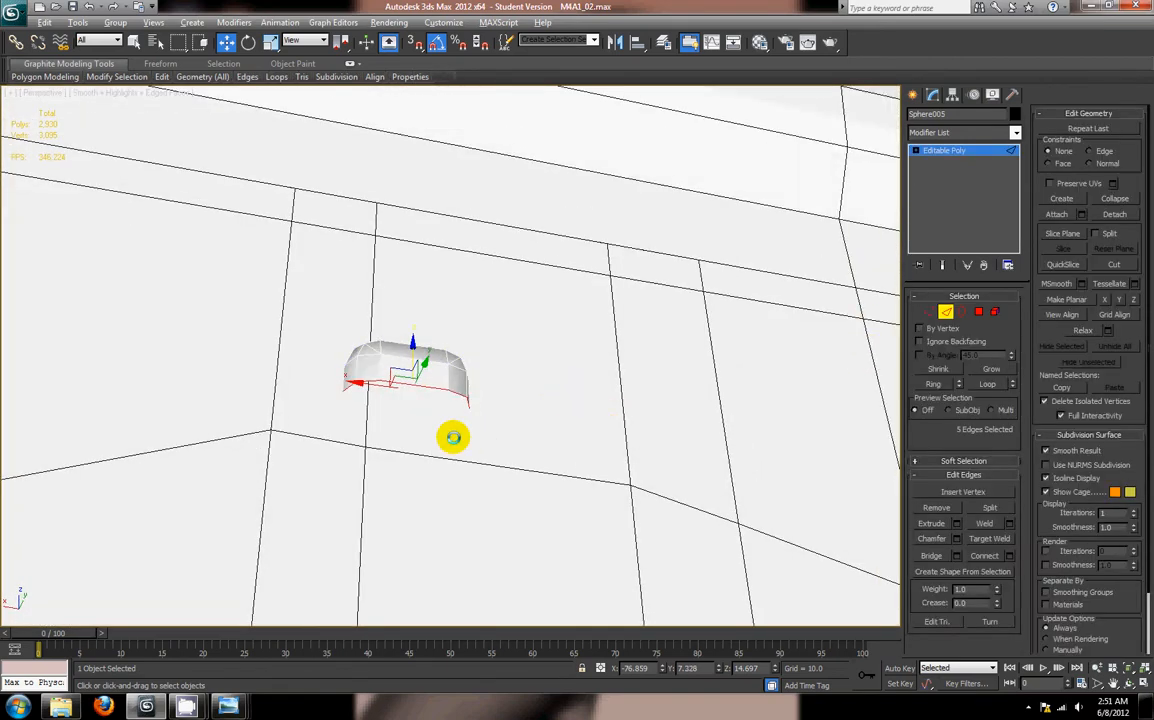
alt+middle_drag(451, 438, 438, 386)
click(424, 381)
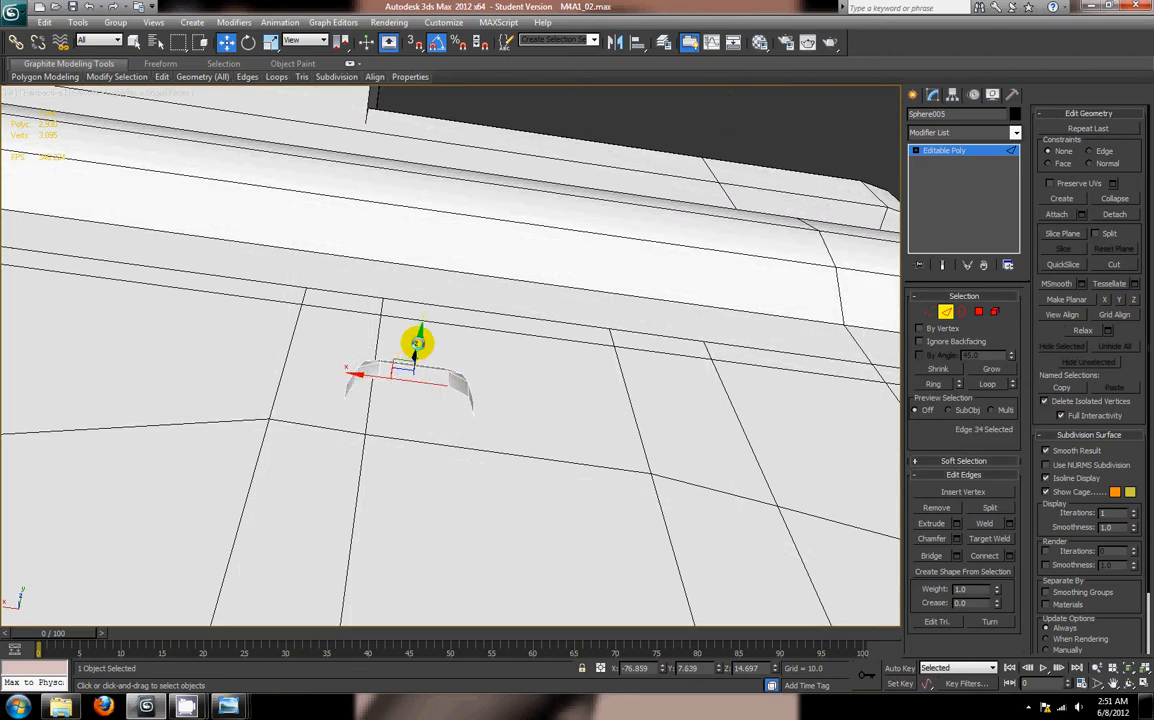
alt+middle_drag(417, 343, 515, 420)
drag(445, 372, 433, 382)
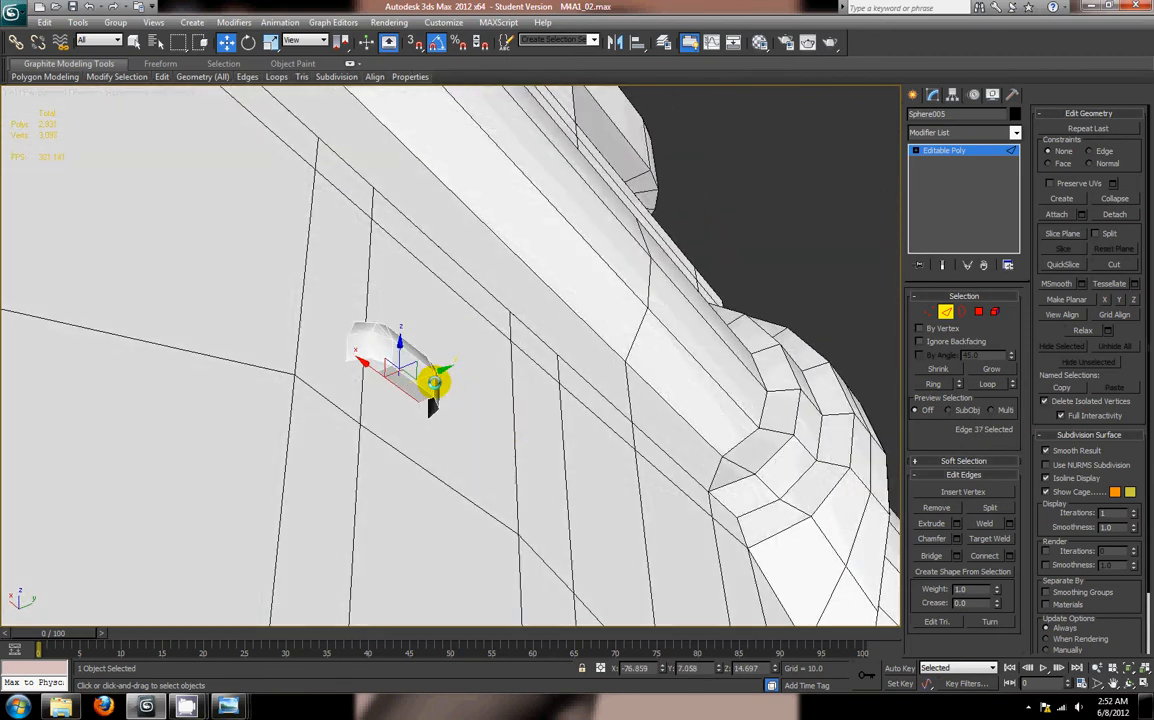
double_click(691, 667)
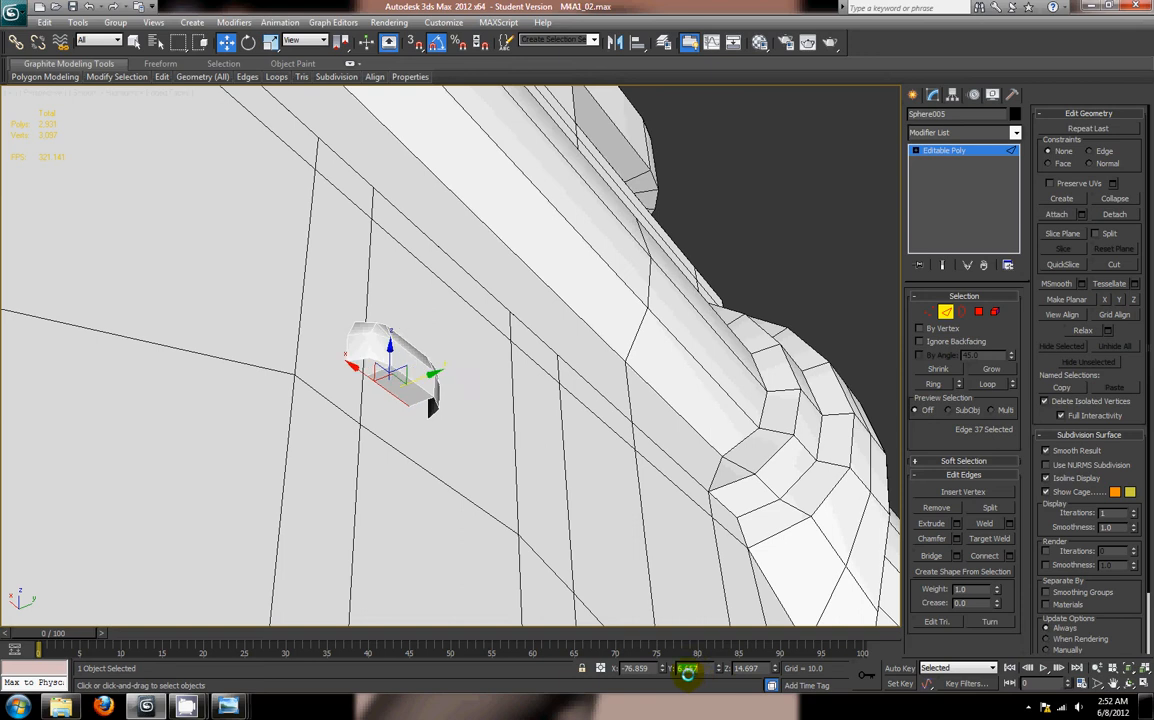
click(945, 313)
click(945, 313)
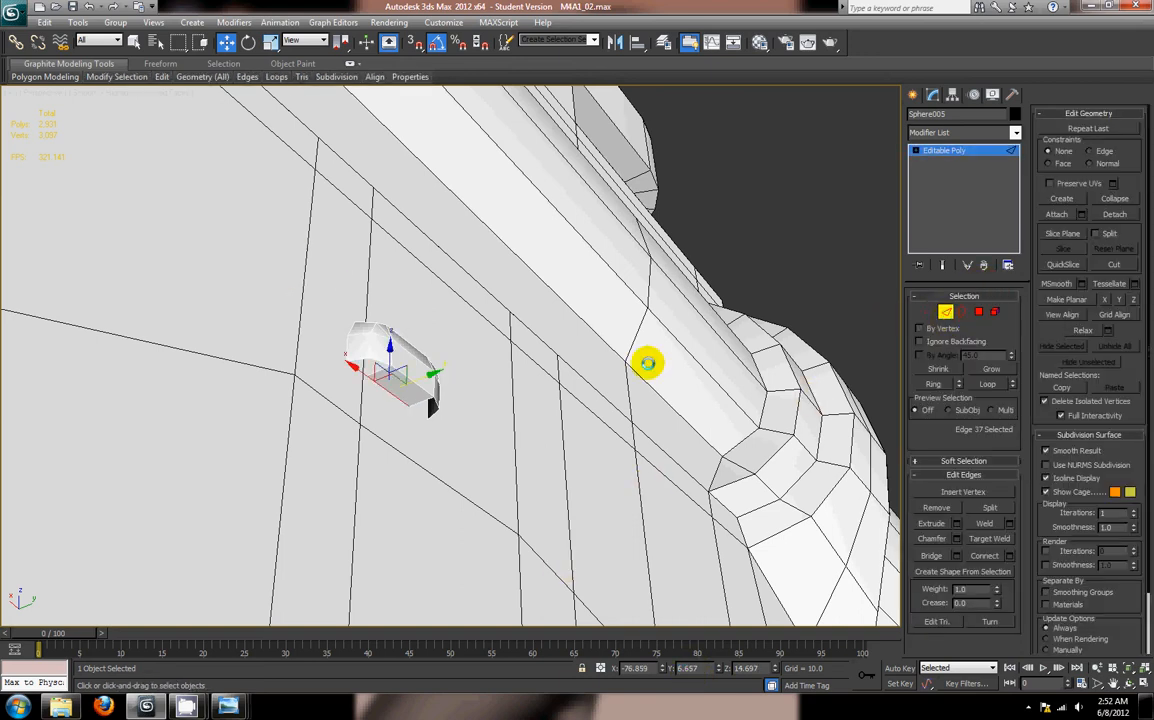
Step: Bridge the open edge pairs at both ends of the small block's underside
ctrl+click(355, 358)
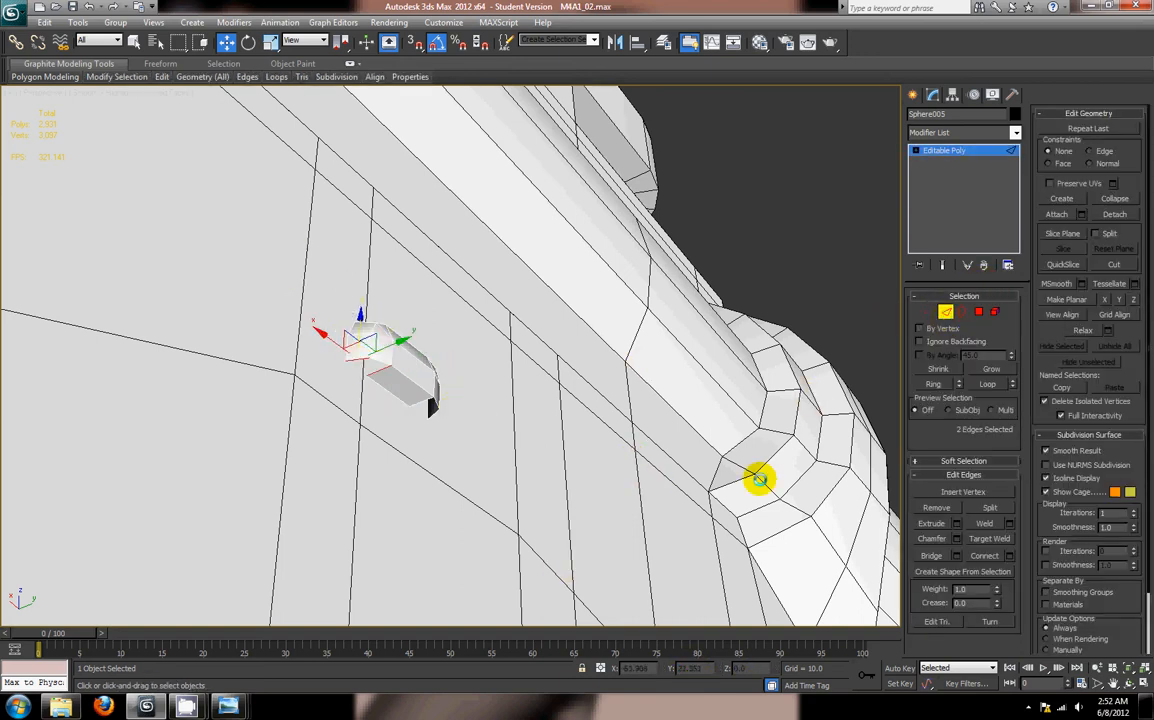
click(430, 412)
ctrl+click(434, 417)
click(928, 555)
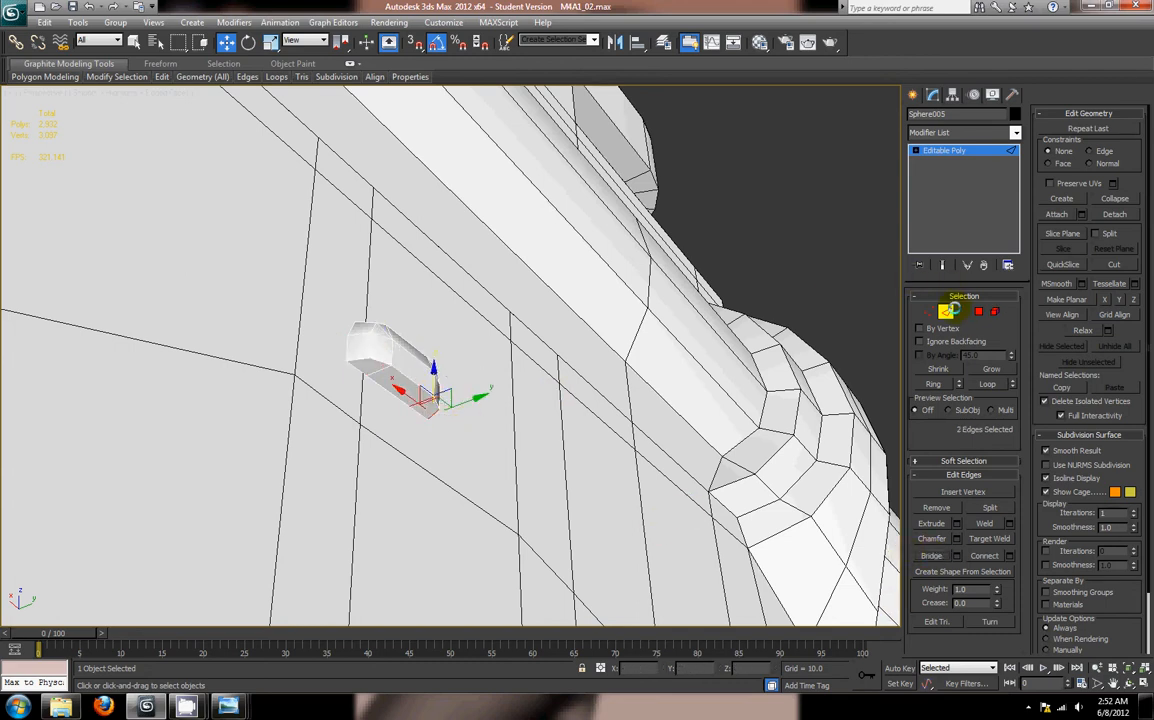
Step: Assign the small block's three underside polygons to smoothing group 3 and check the shading without edged faces
click(975, 312)
alt+middle_drag(631, 373, 603, 304)
scroll(608, 303, down, 4)
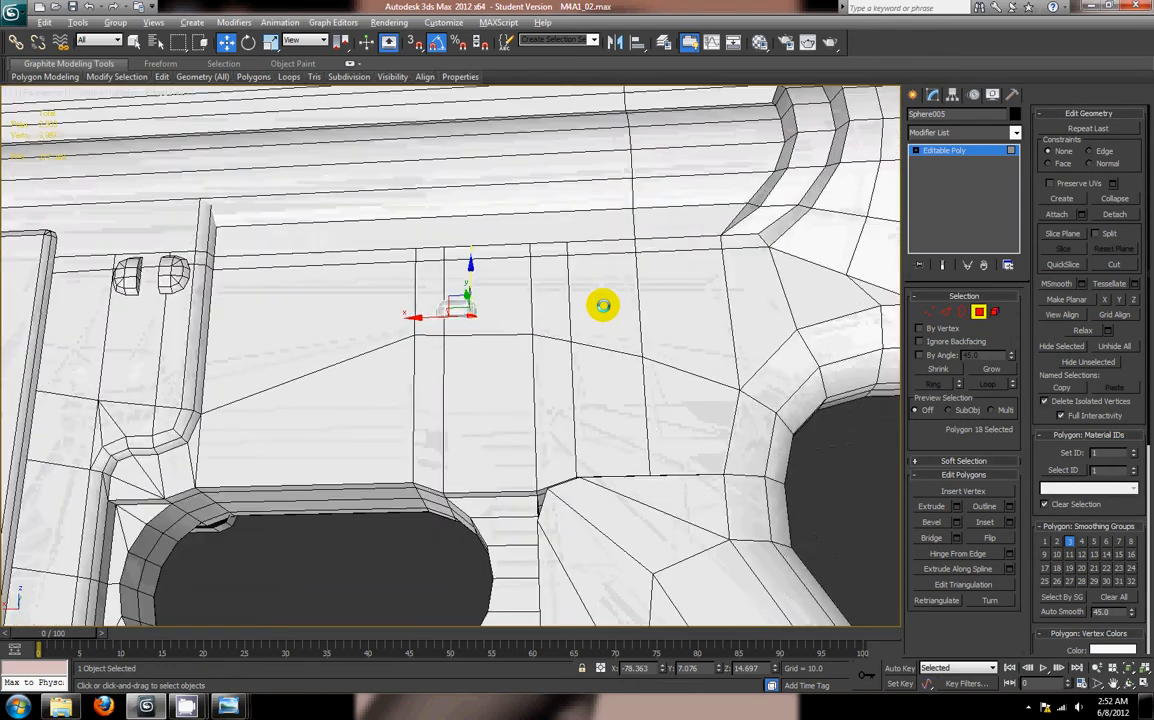
scroll(639, 319, up, 6)
click(968, 313)
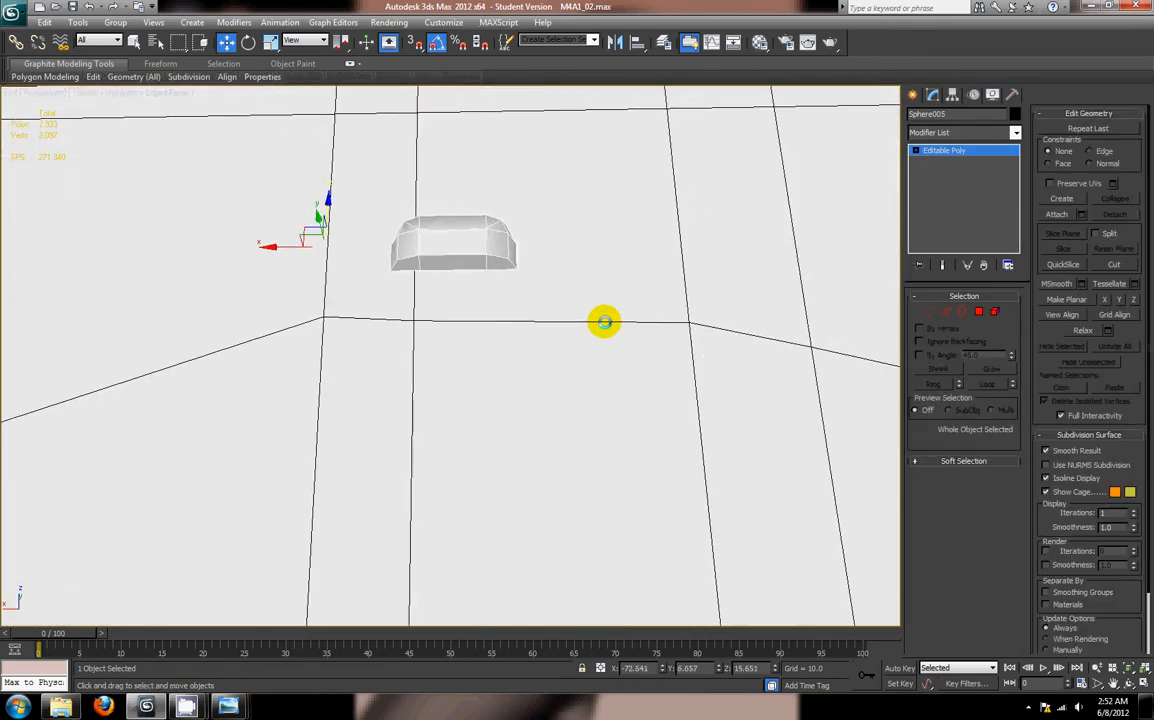
key(4)
click(401, 261)
ctrl+click(466, 265)
ctrl+click(499, 264)
click(1068, 541)
scroll(489, 415, down, 4)
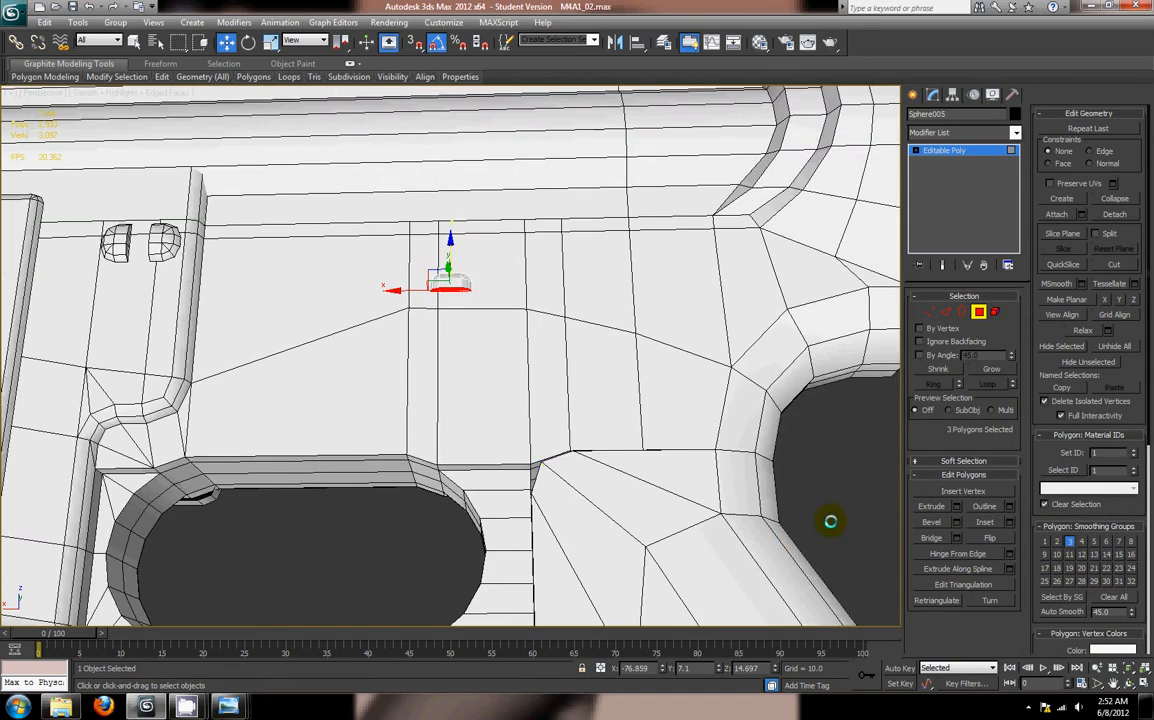
scroll(563, 395, up, 8)
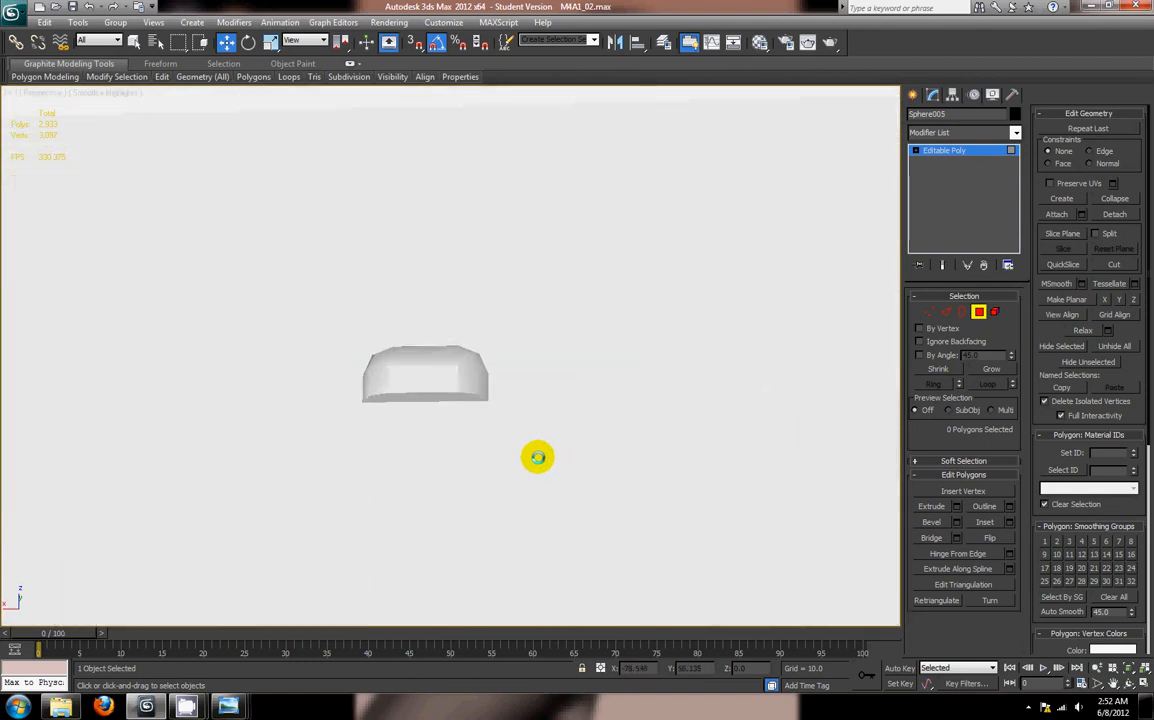
scroll(538, 416, down, 8)
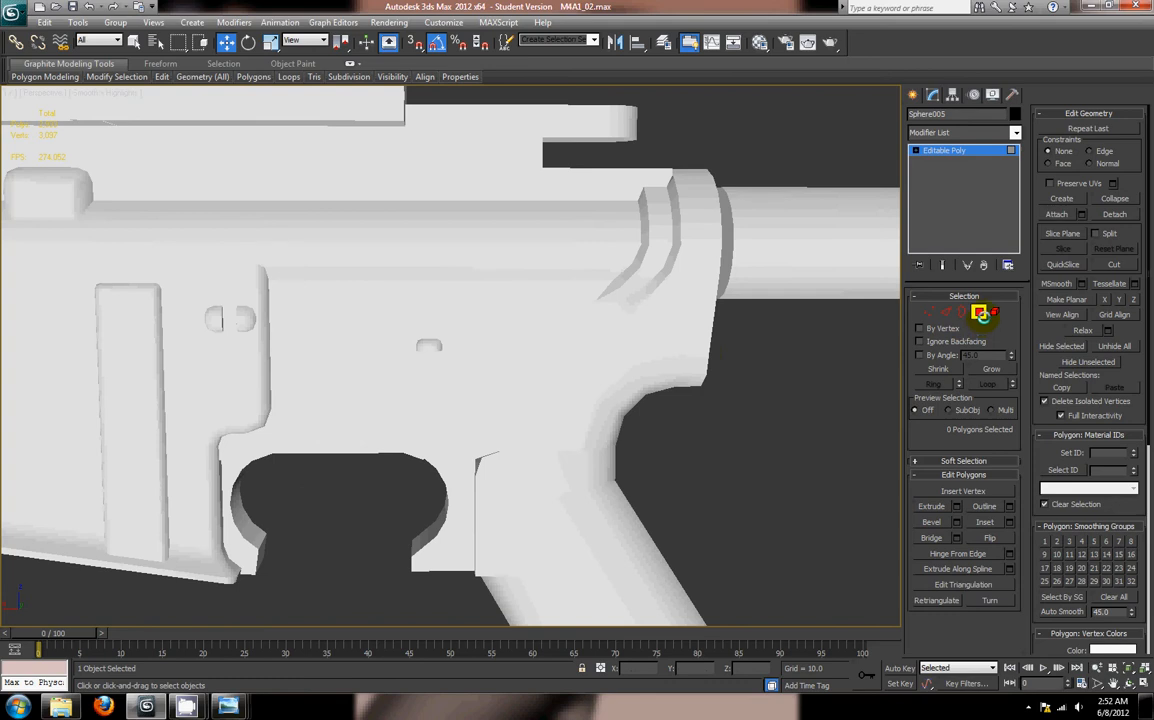
Step: Copy the finished small block along X to about -93.7 and shift the original along X toward the copy
click(982, 314)
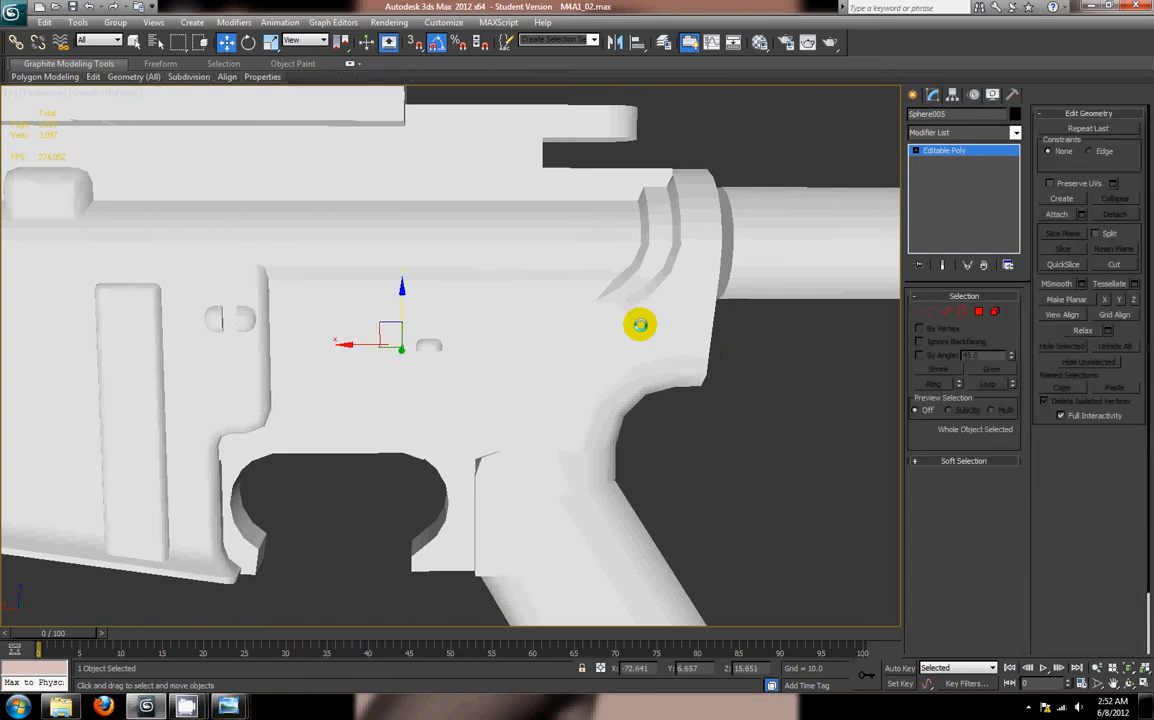
shift+drag(368, 340, 489, 361)
click(577, 408)
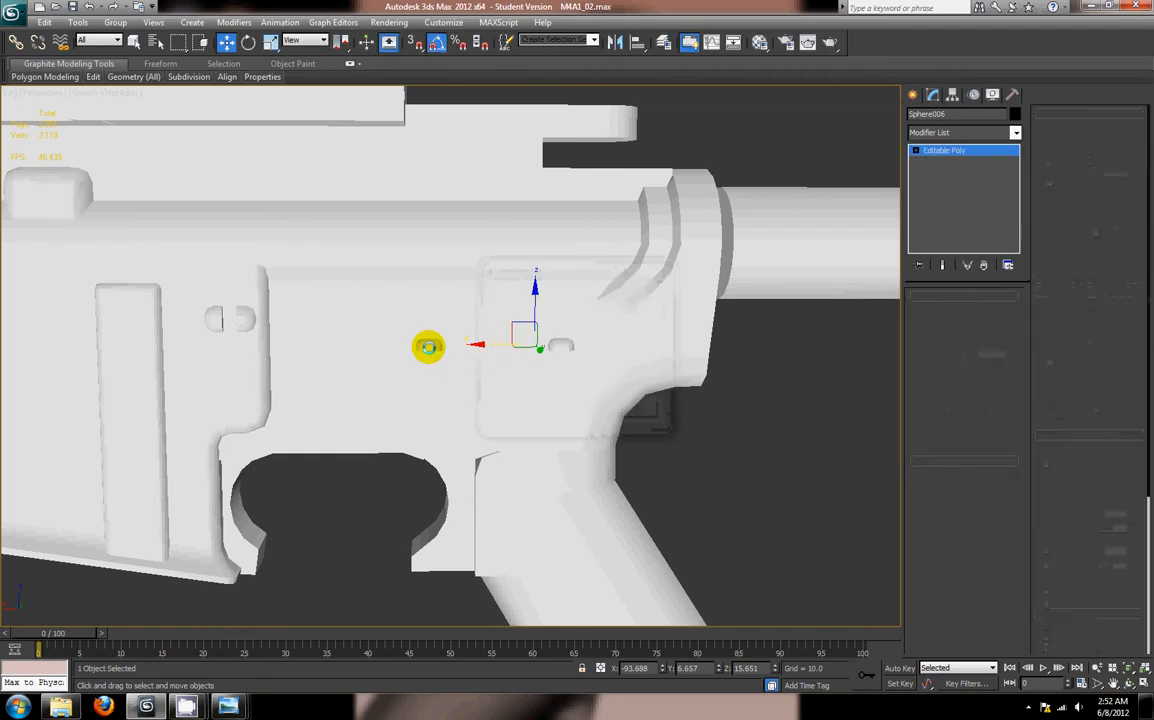
drag(365, 344, 401, 353)
Step: Compare the layout with reference photo M4A1_27 and lower both selector stops on the receiver along Z to 13.904
mouse_move(238, 698)
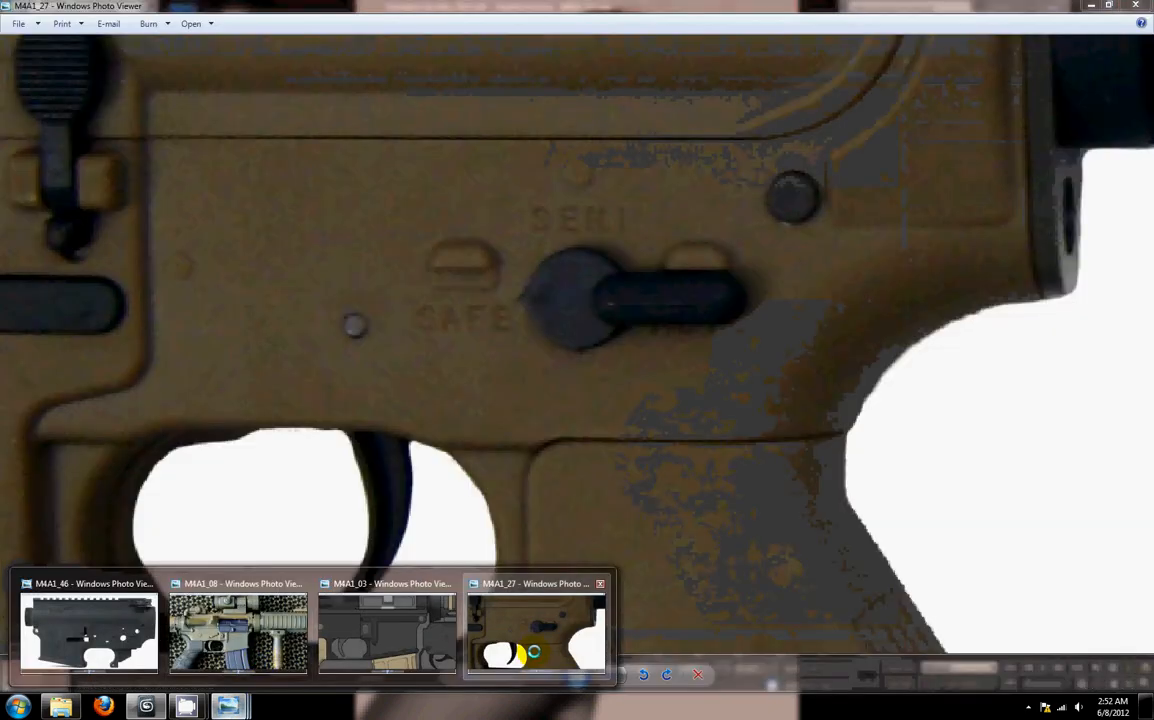
click(532, 648)
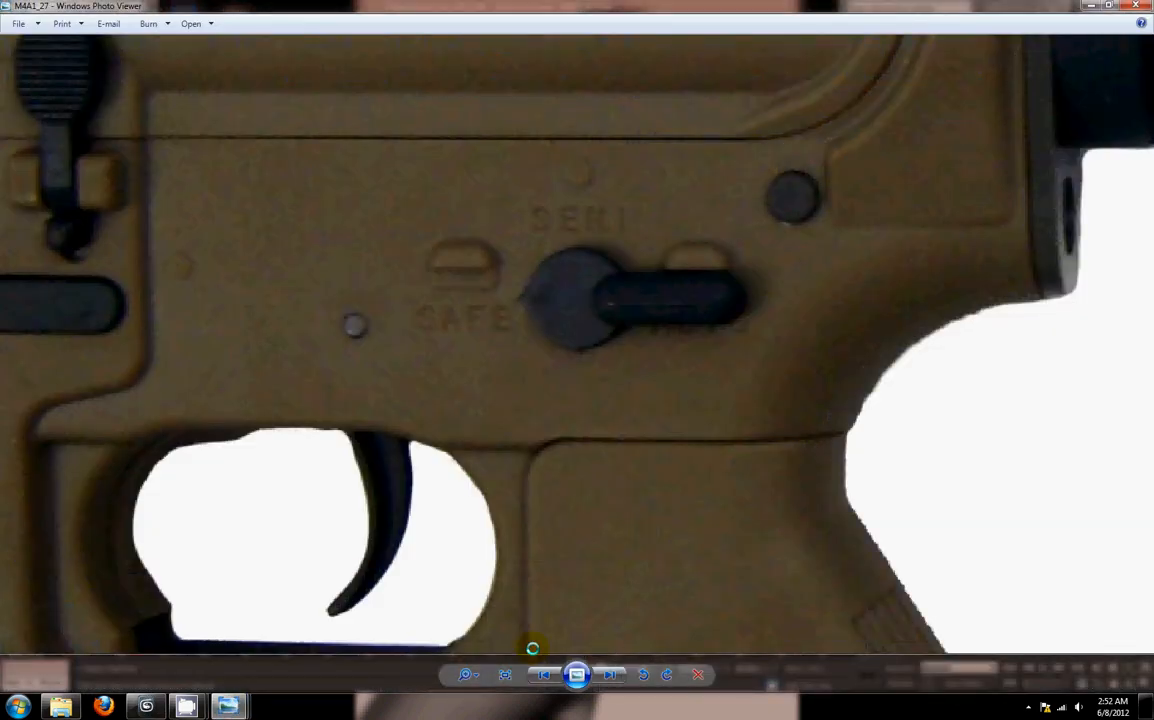
mouse_move(145, 706)
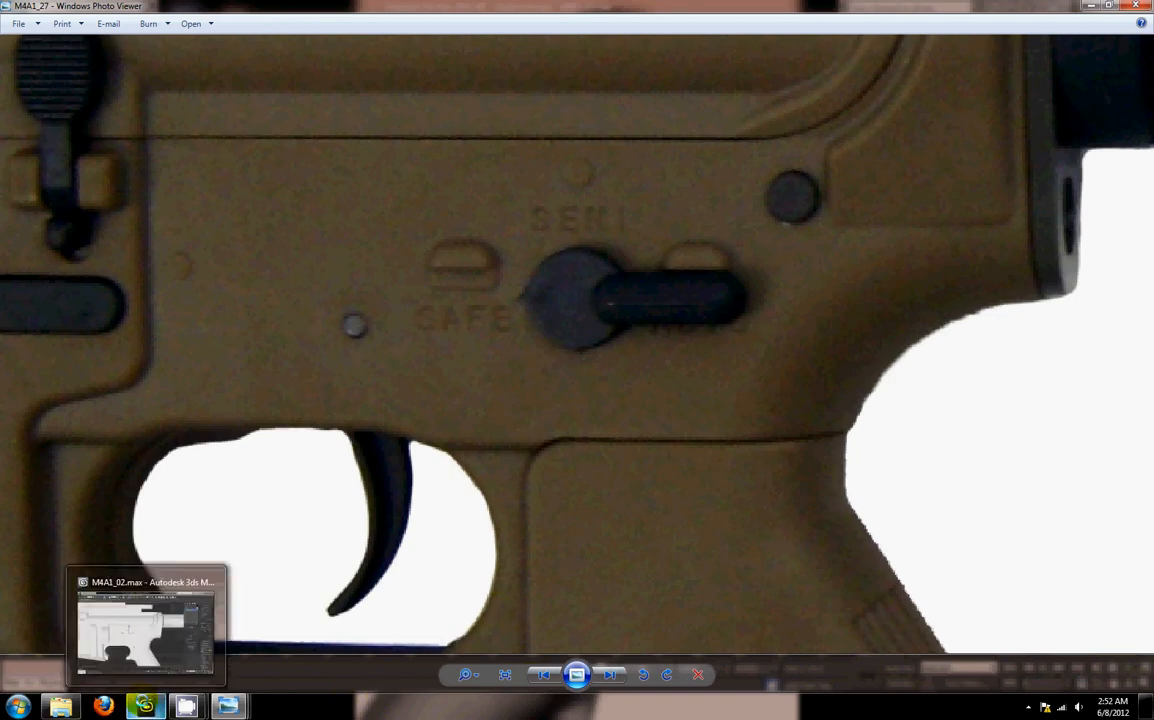
click(145, 622)
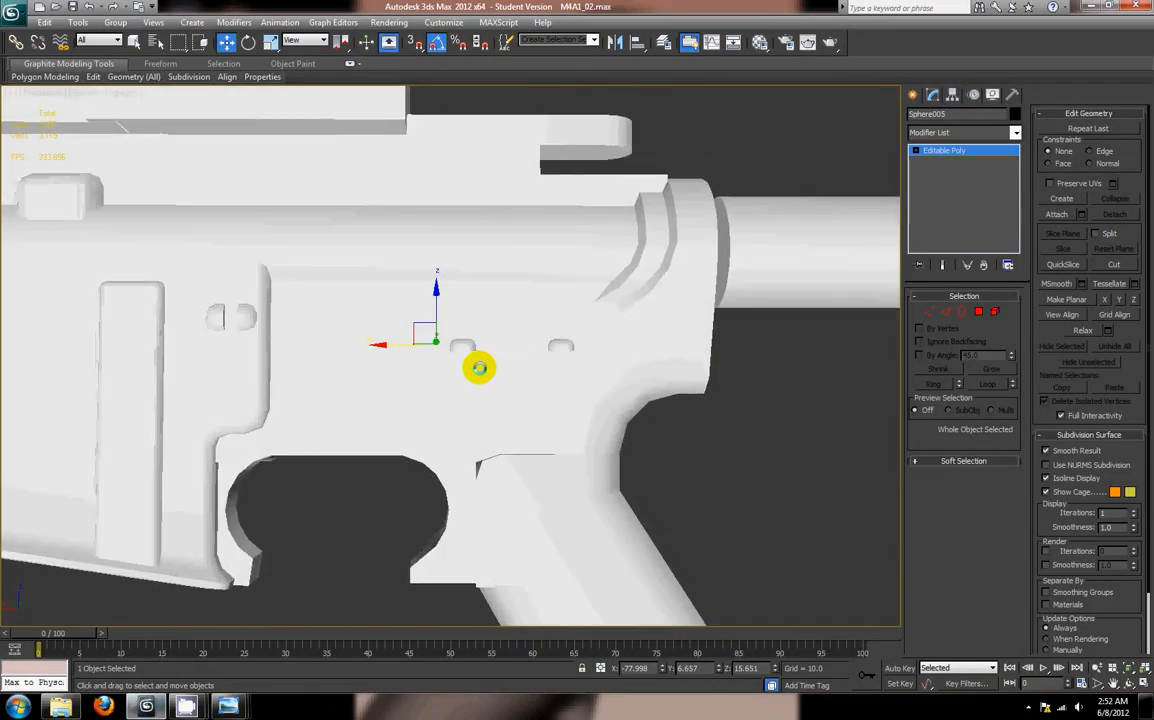
ctrl+click(476, 346)
drag(511, 300, 514, 316)
key(F4)
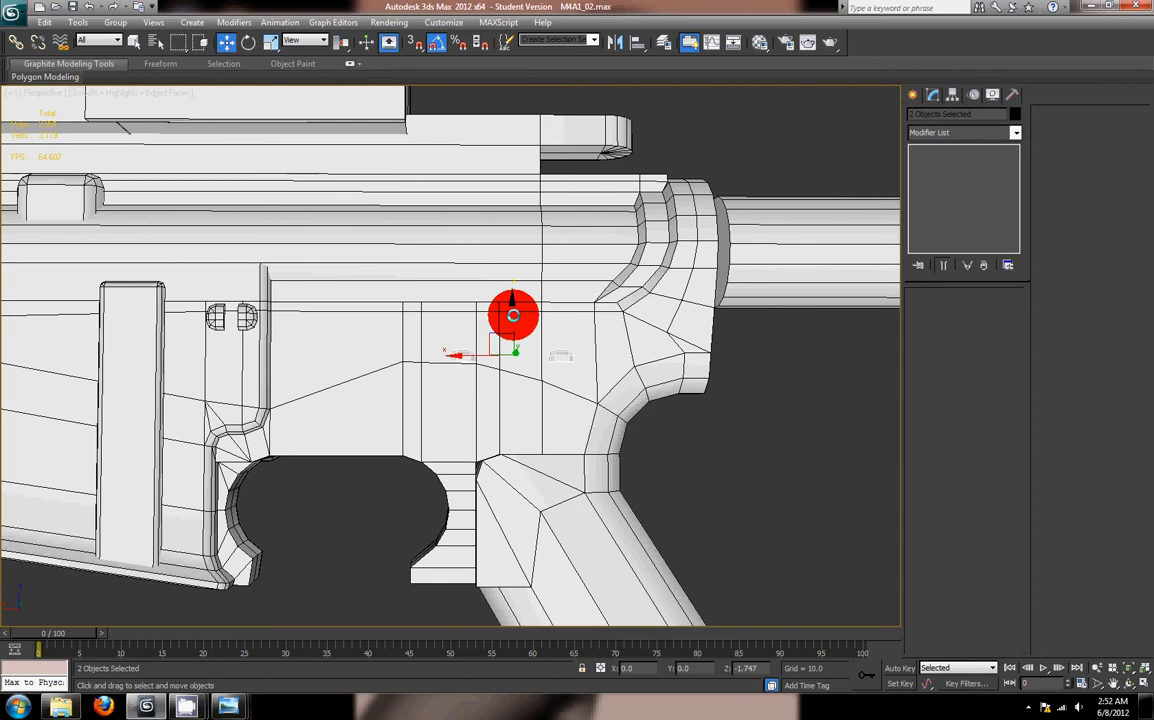
drag(514, 316, 510, 314)
Step: Shift both selector stops slightly forward along X, and move the rear stop back to widen the gap between them
scroll(698, 455, up, 4)
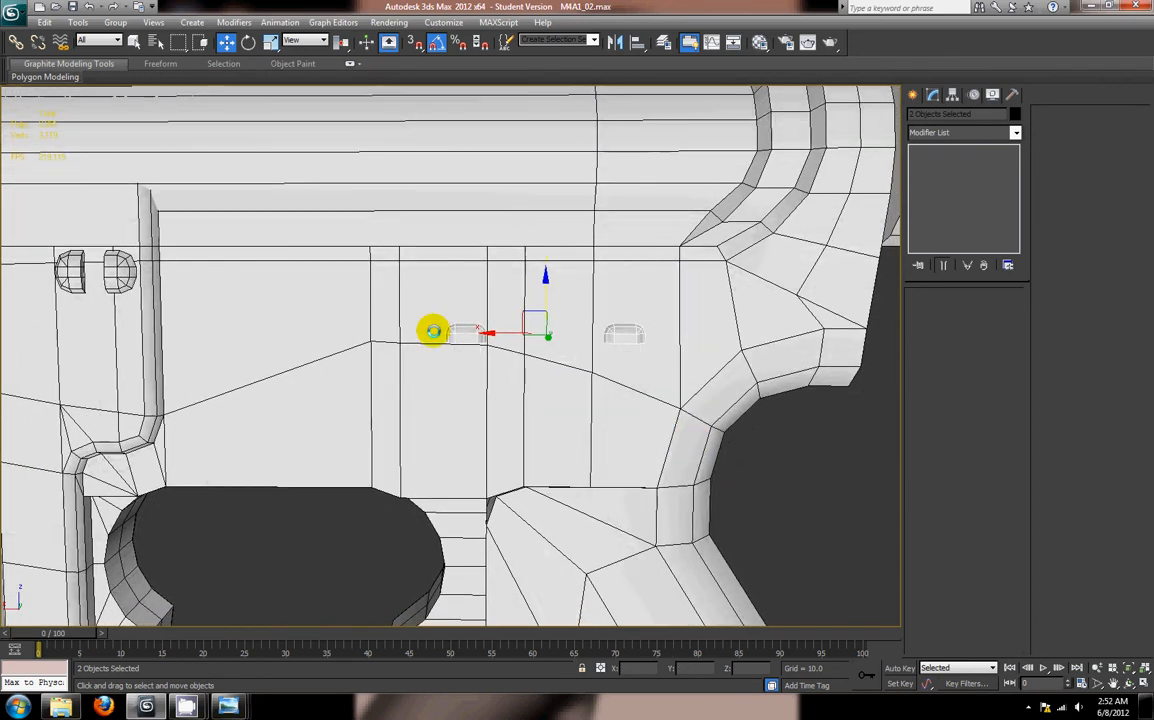
drag(493, 333, 487, 334)
click(604, 334)
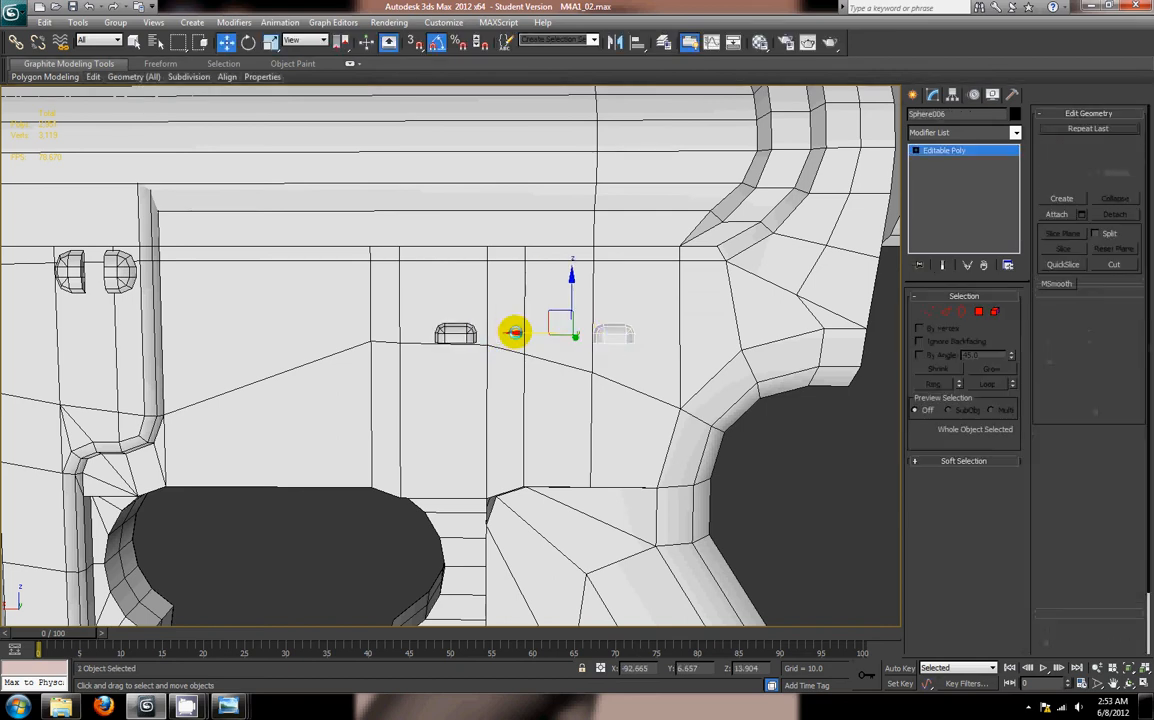
click(834, 447)
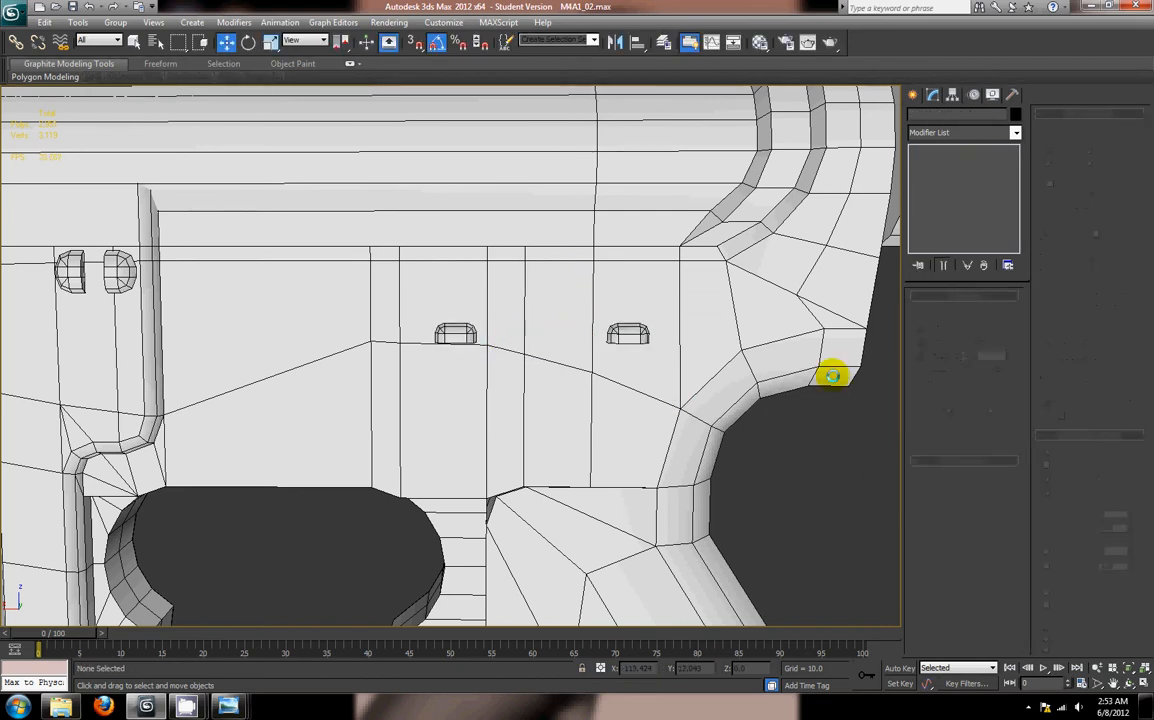
click(913, 94)
click(946, 212)
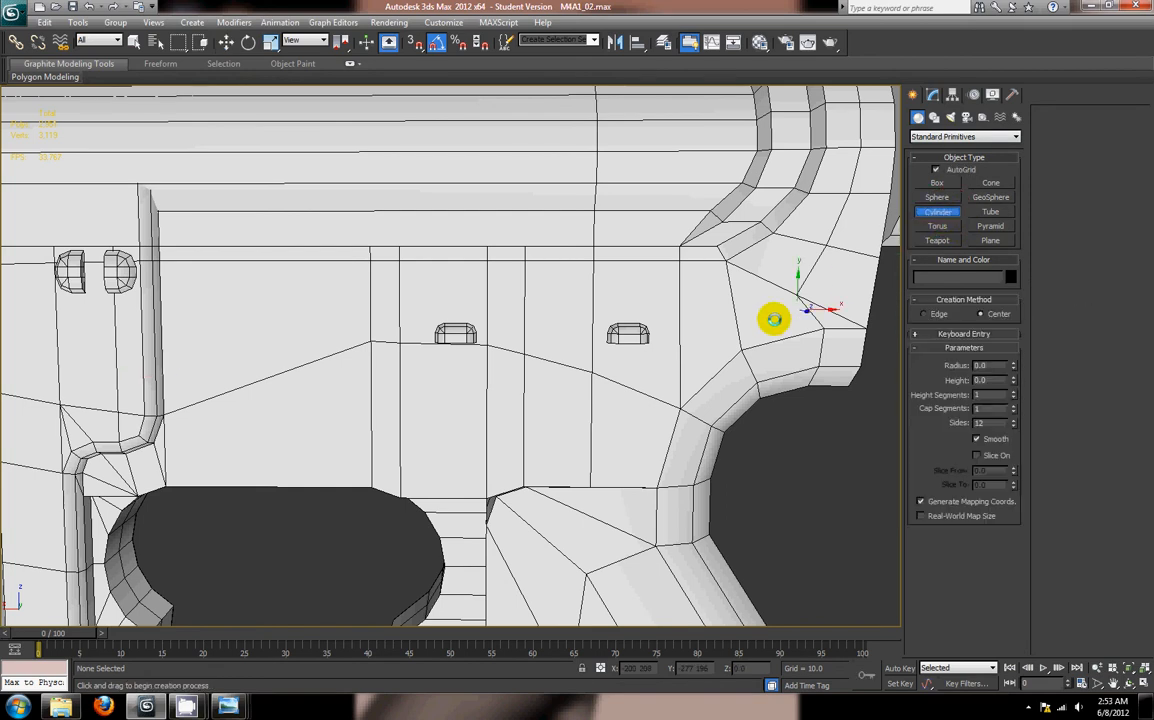
key(alt+w)
scroll(652, 247, up, 8)
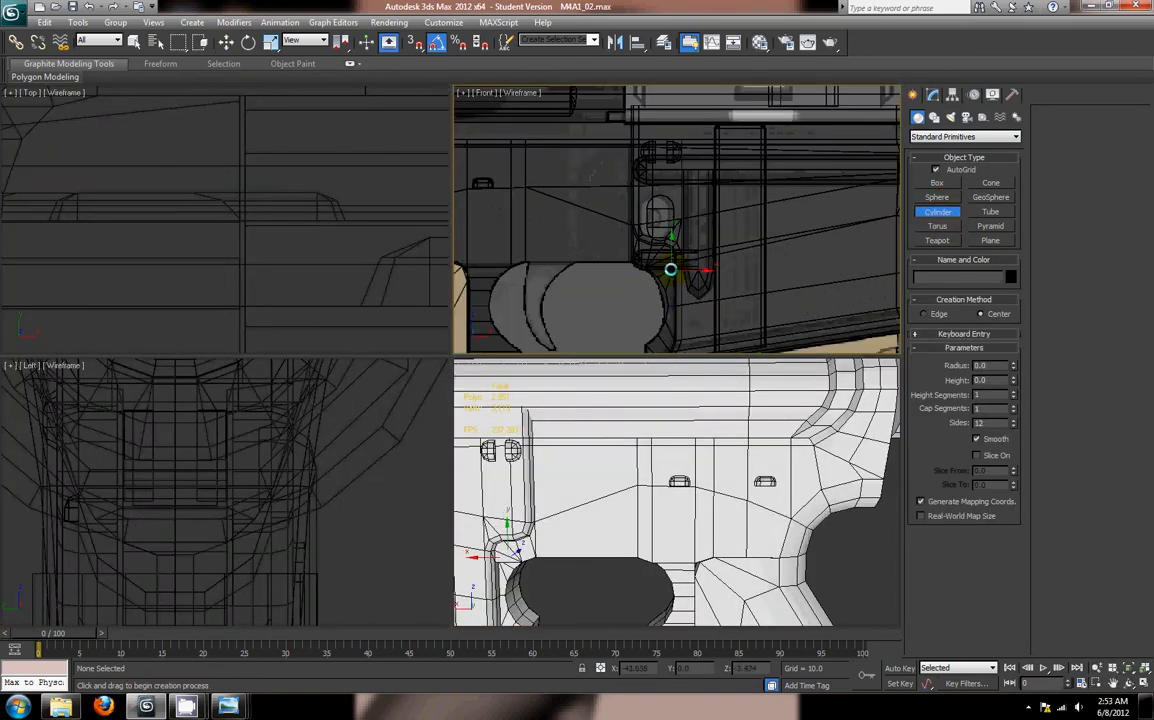
scroll(635, 272, up, 3)
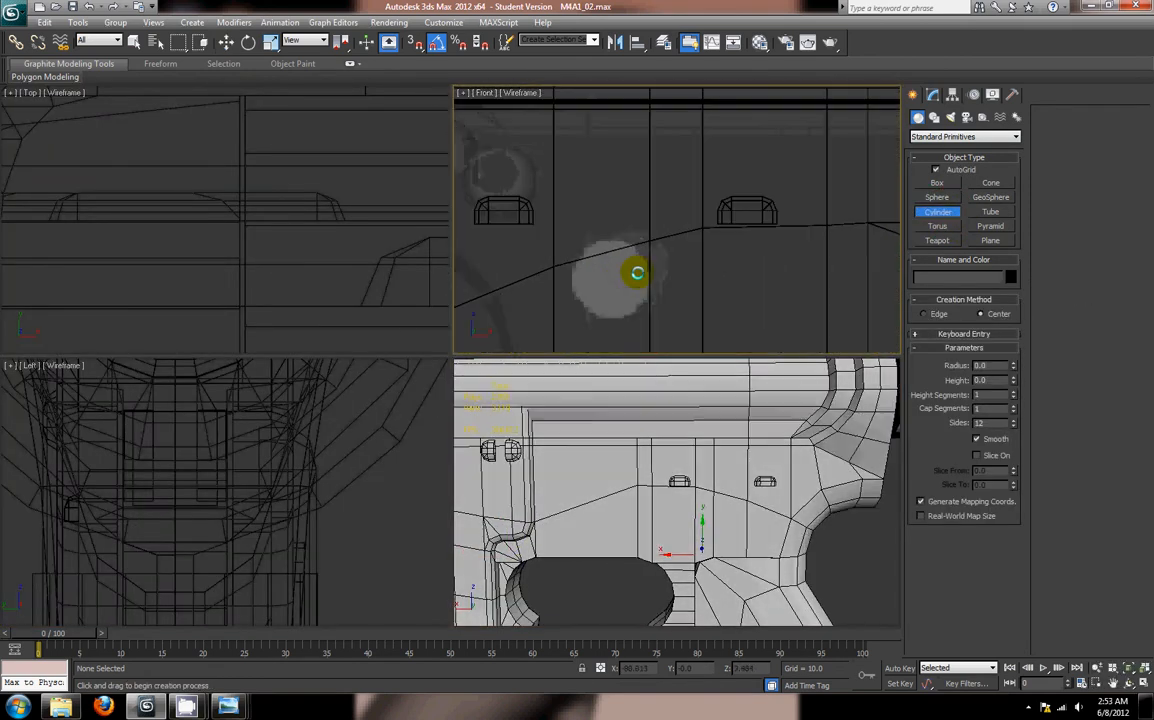
scroll(719, 538, up, 3)
middle_drag(719, 538, 675, 513)
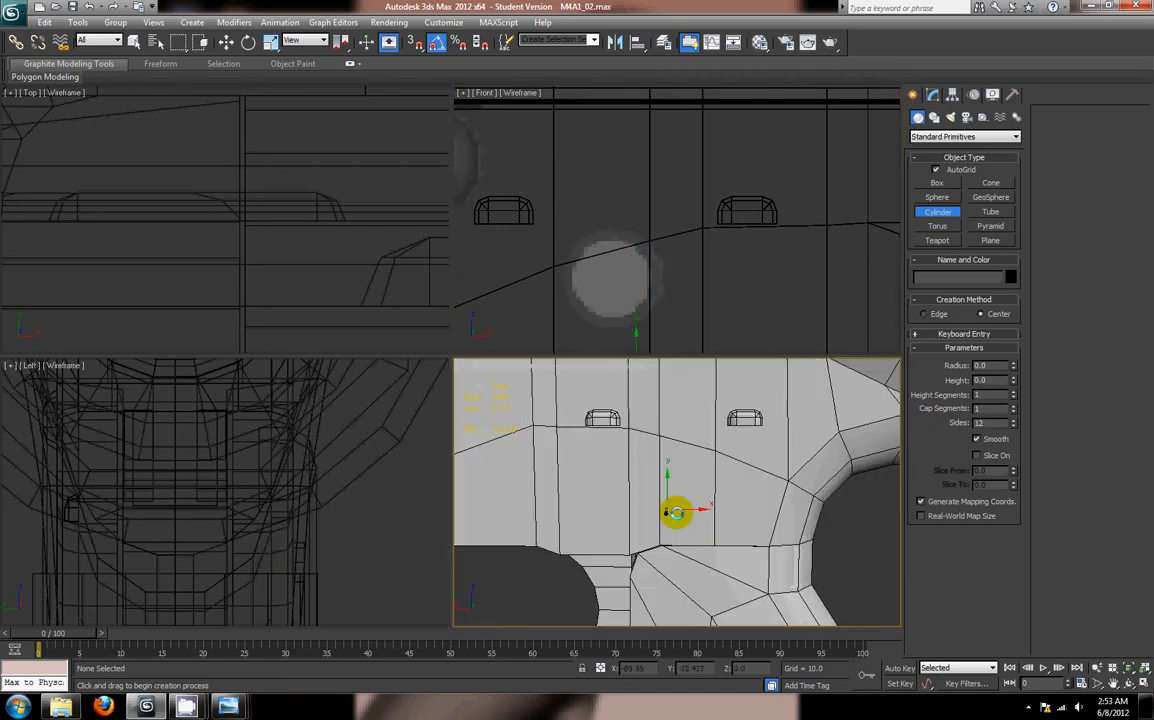
right_click(835, 543)
Step: Attach the rear selector stop to the front one as a single editable poly object
click(580, 421)
click(762, 418)
click(933, 93)
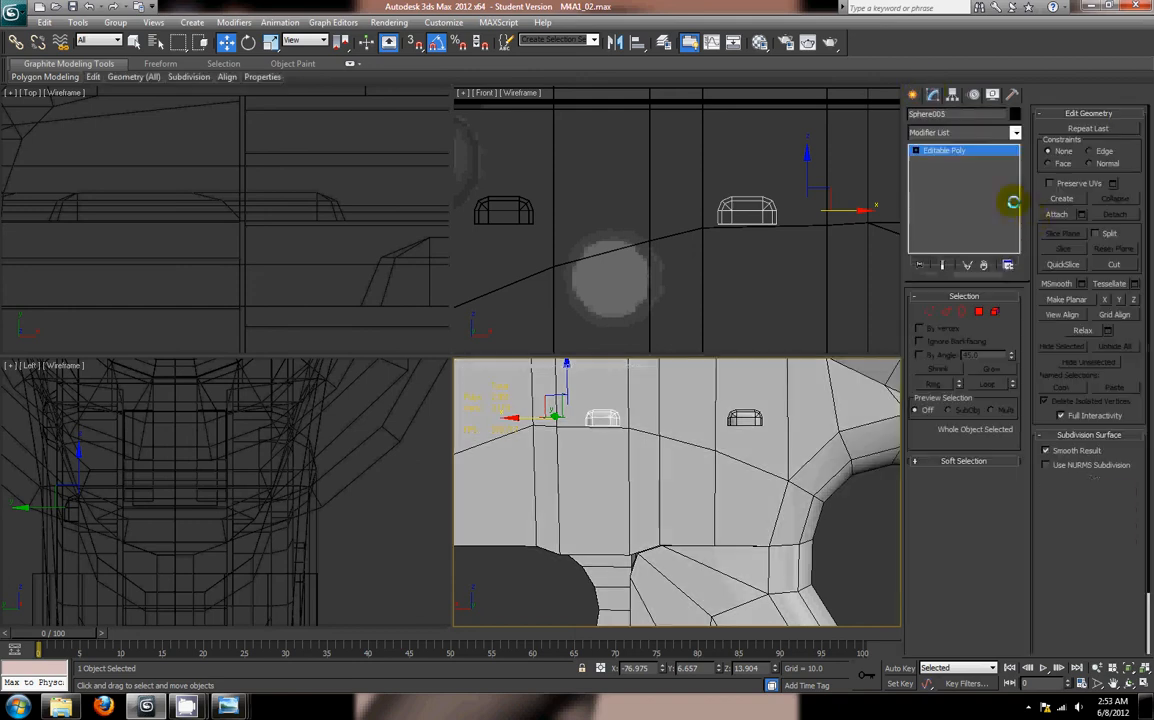
click(1057, 214)
click(750, 419)
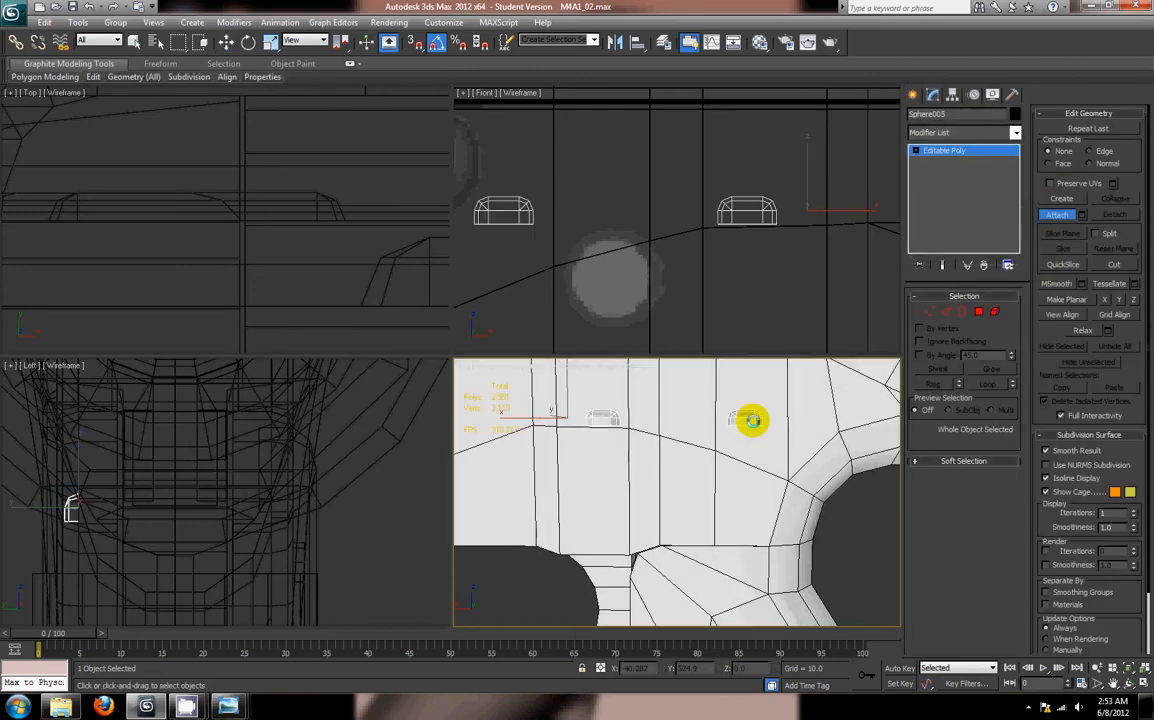
click(1062, 214)
Step: Center the pivot of the joined selector stops on the object
click(950, 93)
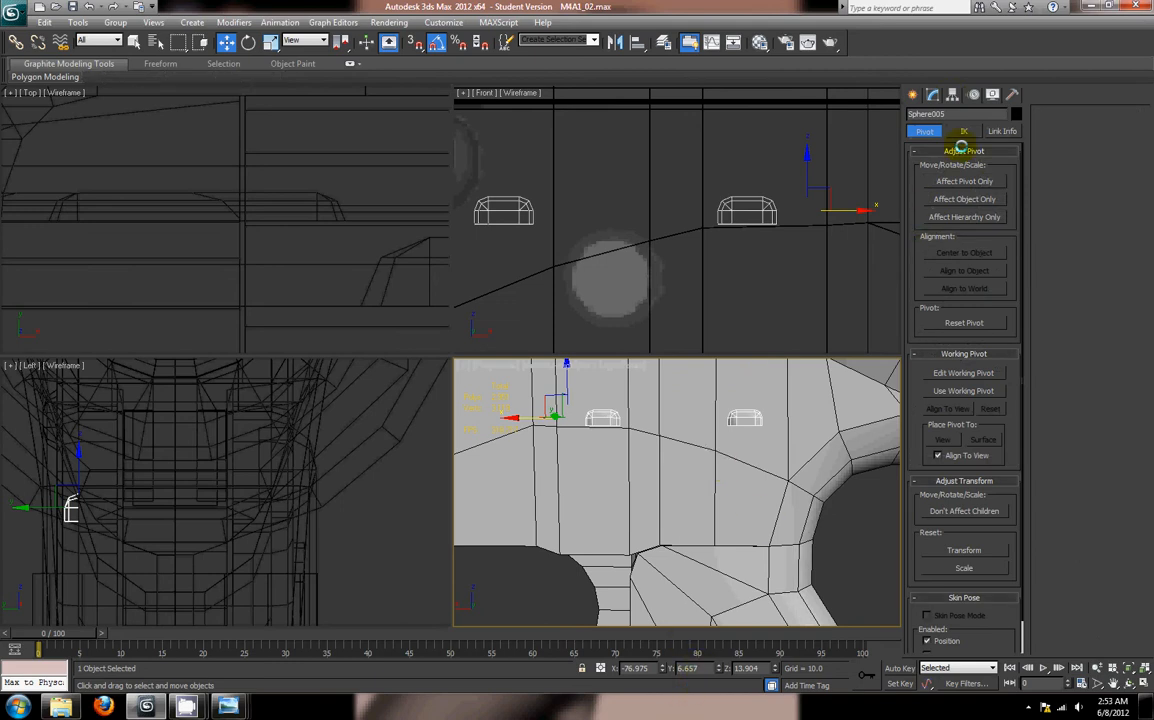
click(962, 181)
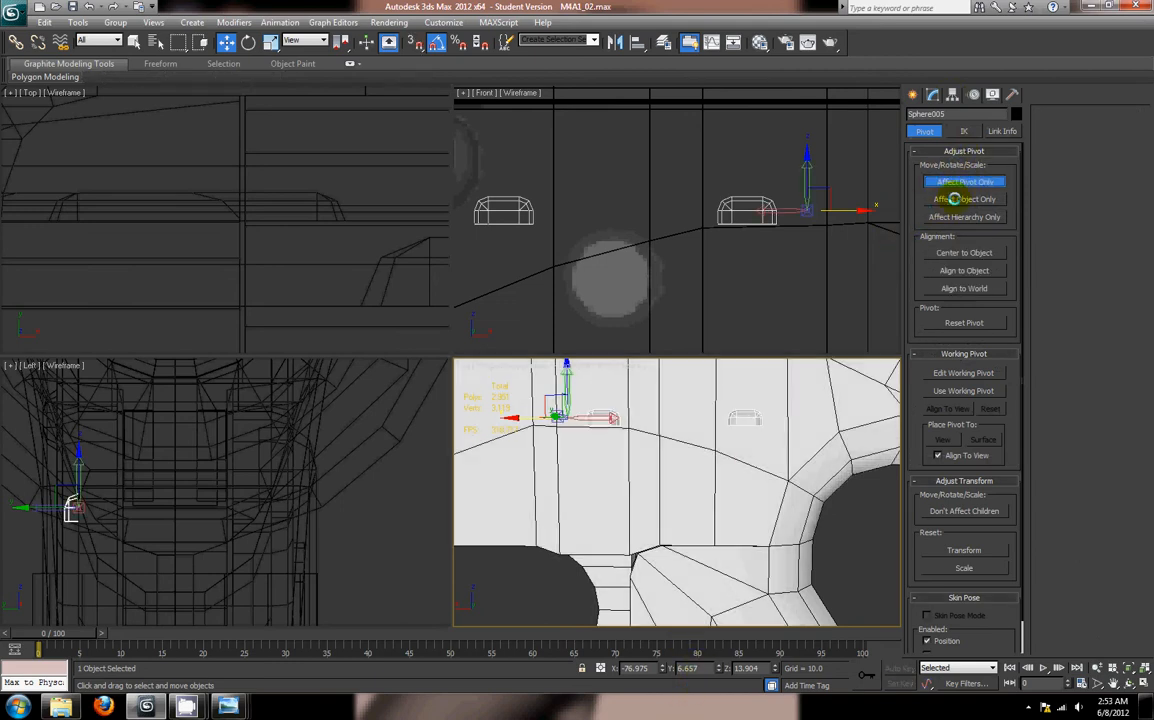
click(966, 251)
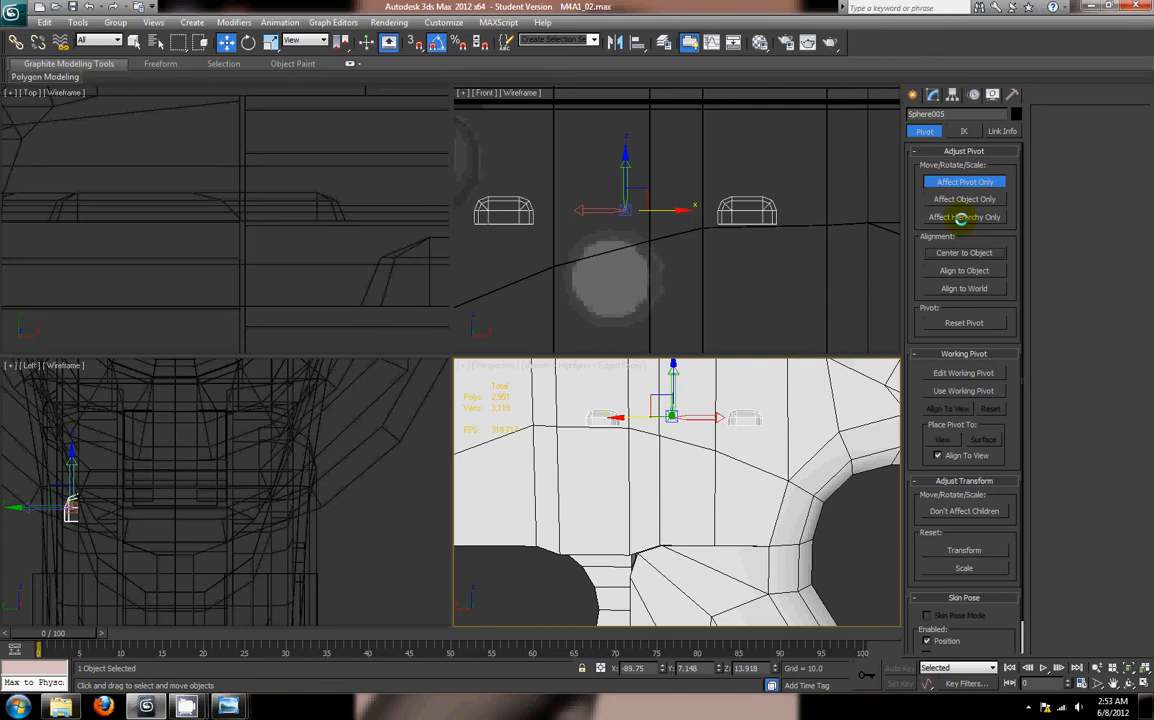
click(963, 180)
Step: Set the joined stops' Y position to 6.657 and shift them along X to -90.497
click(704, 671)
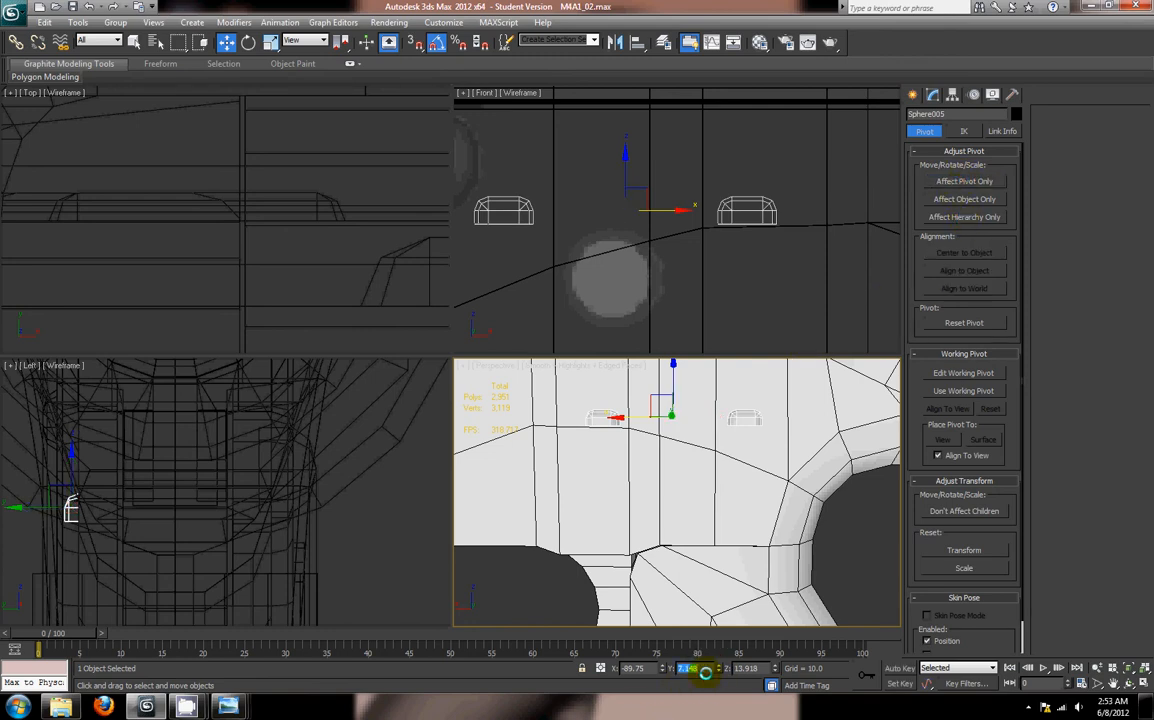
text(6.657)
key(Return)
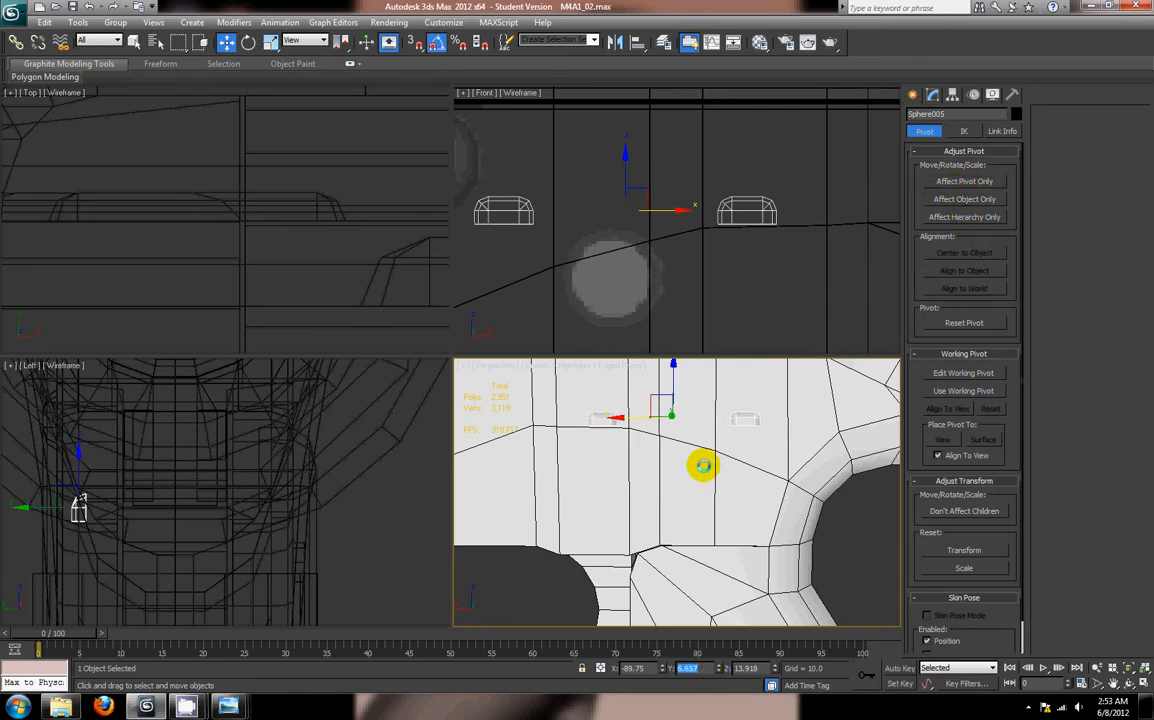
middle_drag(635, 289, 663, 274)
scroll(664, 276, down, 2)
scroll(711, 240, up, 1)
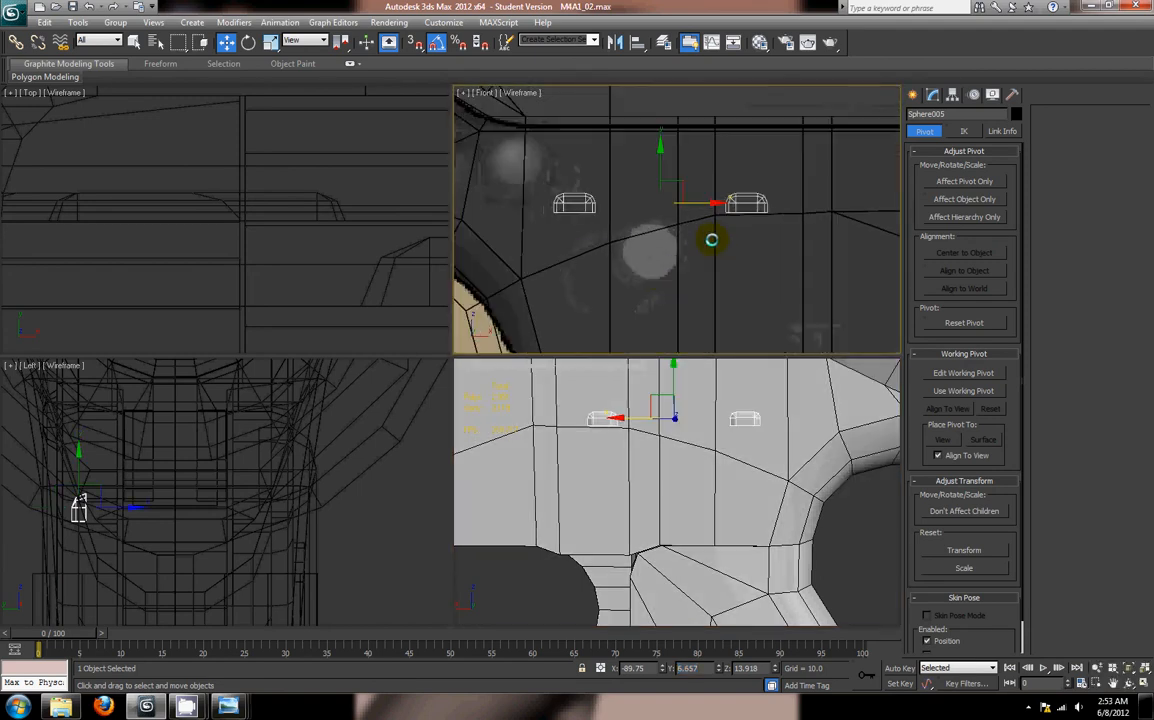
drag(701, 203, 696, 201)
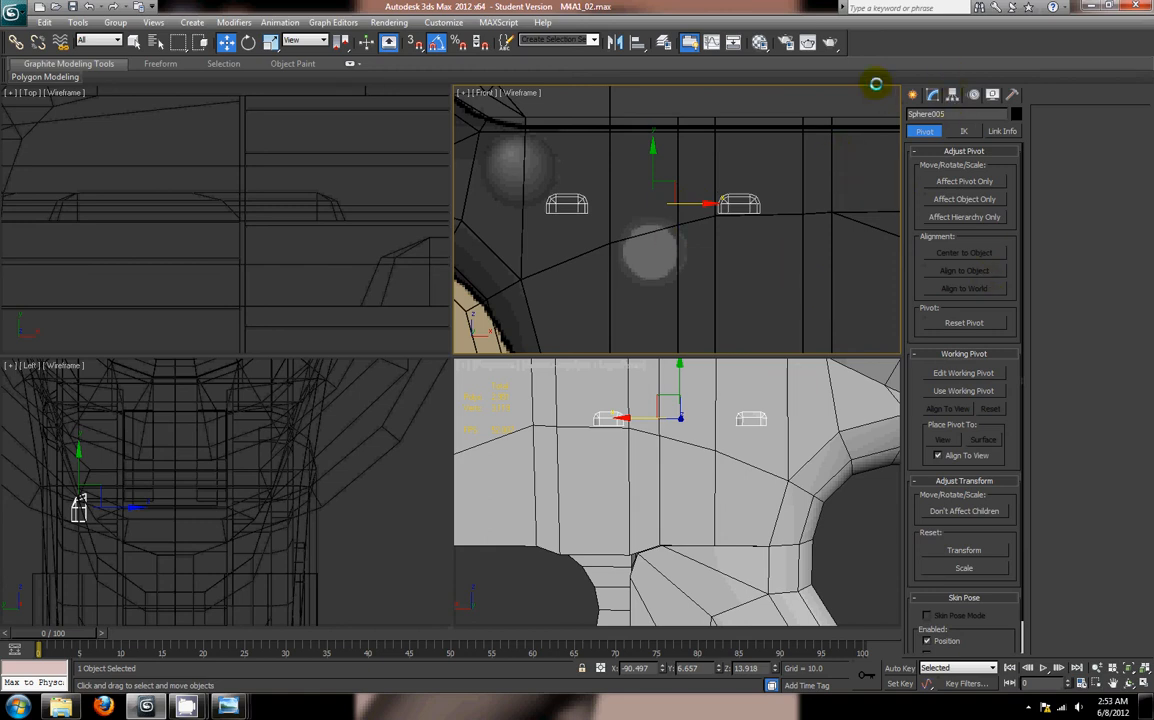
Step: Try a 12-sided AutoGrid cylinder about 2.7 in radius on the receiver side, just below the gap between the stops
click(914, 94)
click(940, 211)
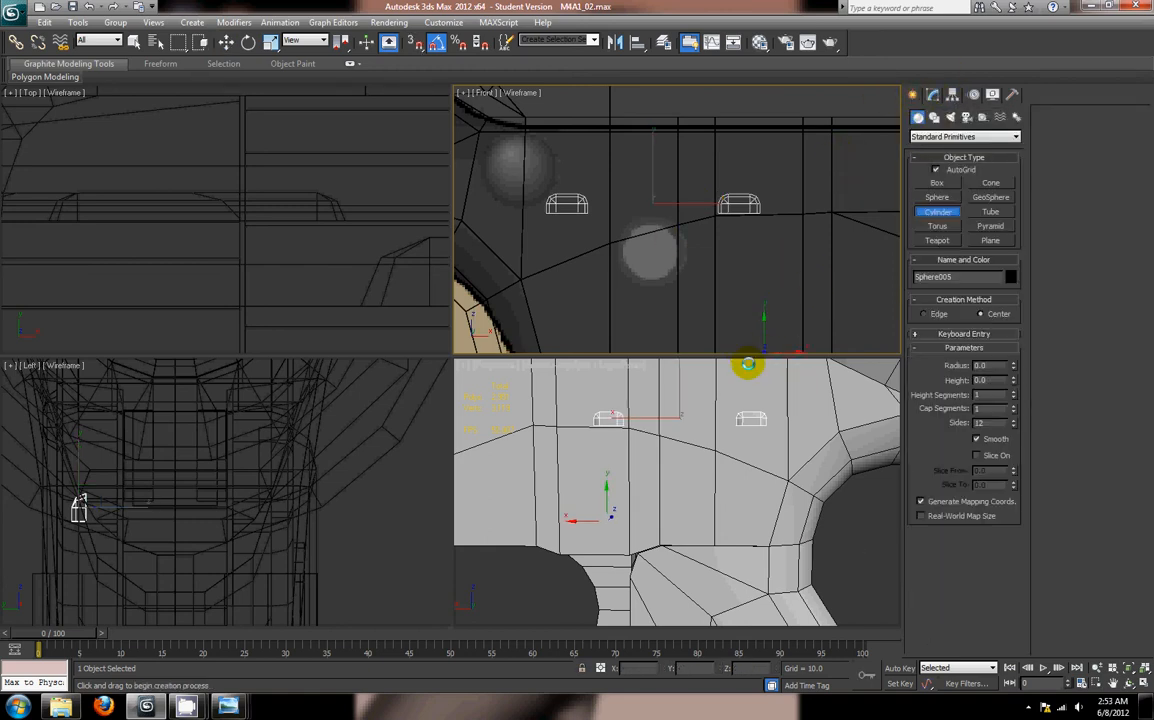
middle_drag(688, 453, 664, 447)
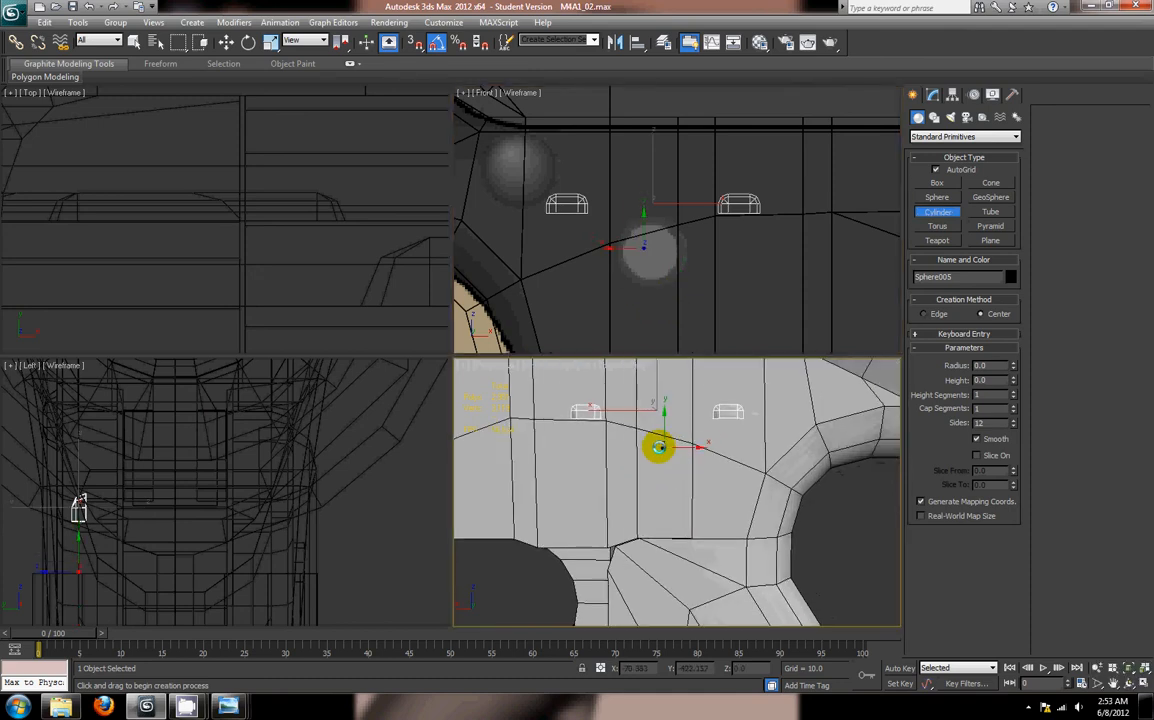
drag(656, 453, 655, 434)
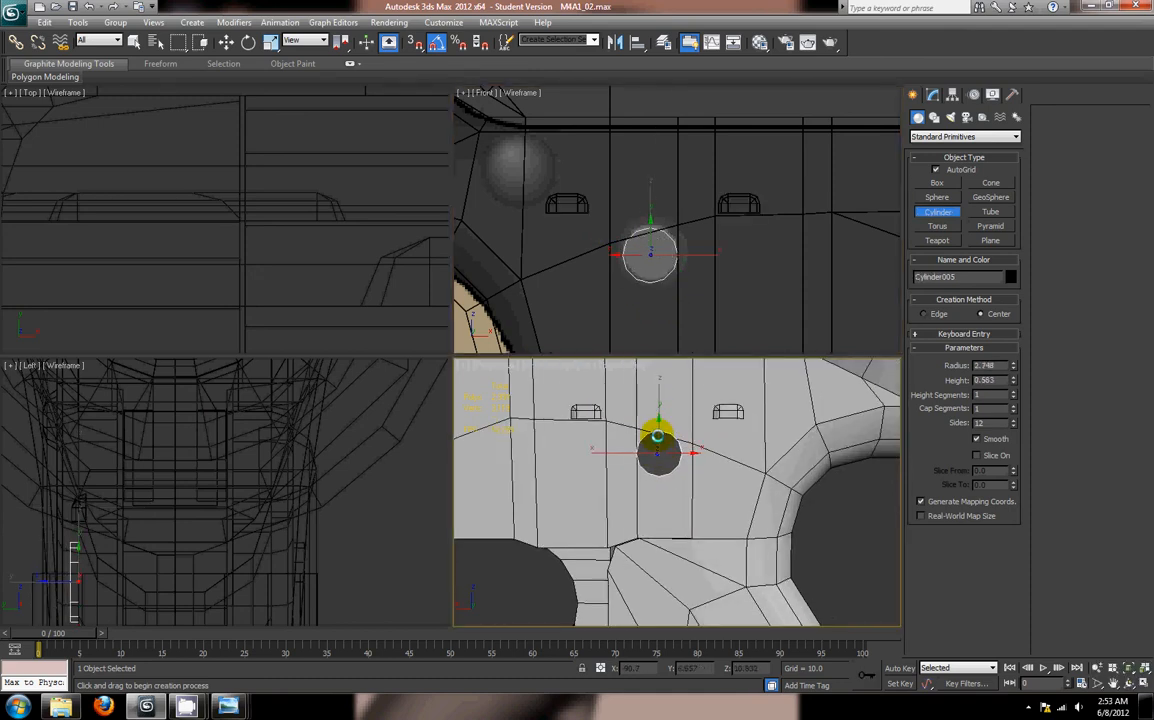
right_click(840, 437)
Step: Undo the new cylinder and the last position changes of the joined selector stops
alt+middle_drag(765, 492, 683, 533)
key(ctrl+z)
key(ctrl+z)
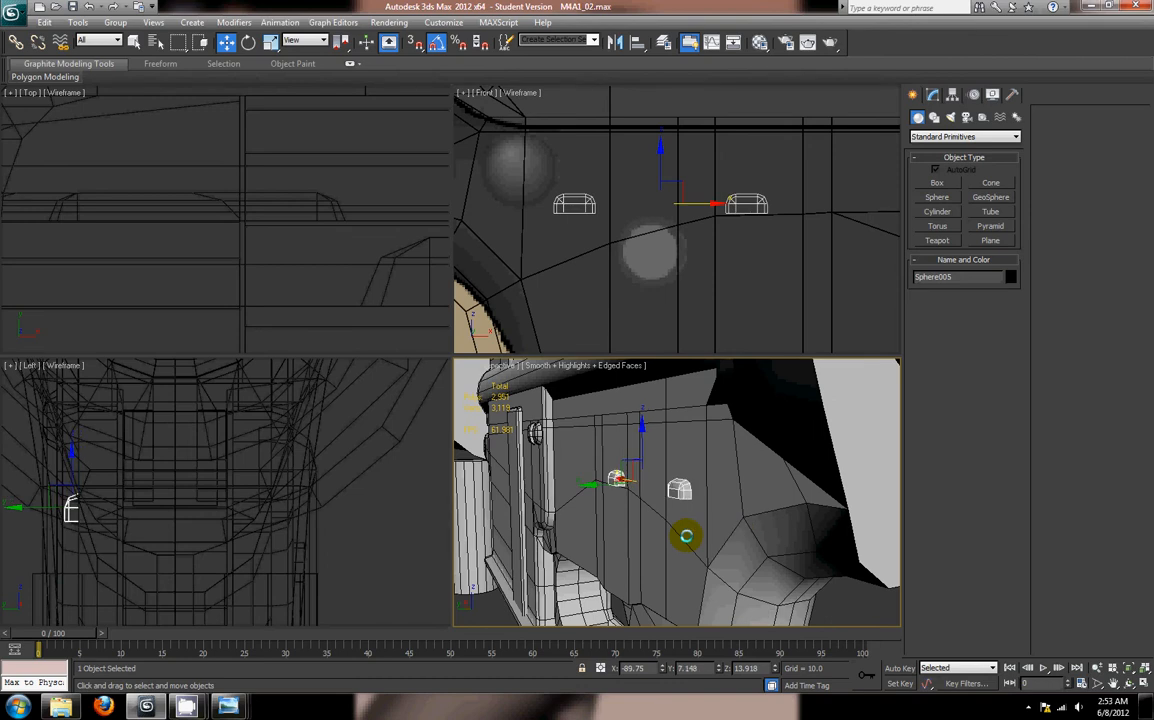
alt+middle_drag(668, 530, 864, 274)
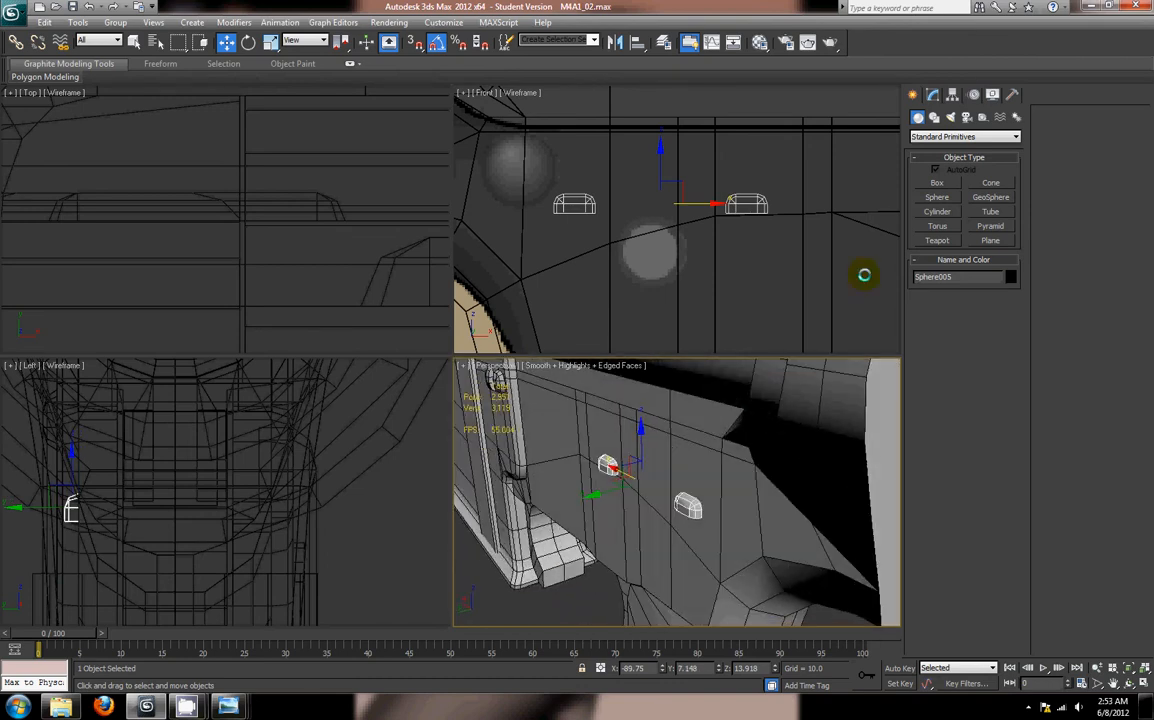
Step: Set only the joined stops' pivot to Y 6.657, and shift the stops along X to -90.497
click(950, 95)
click(940, 183)
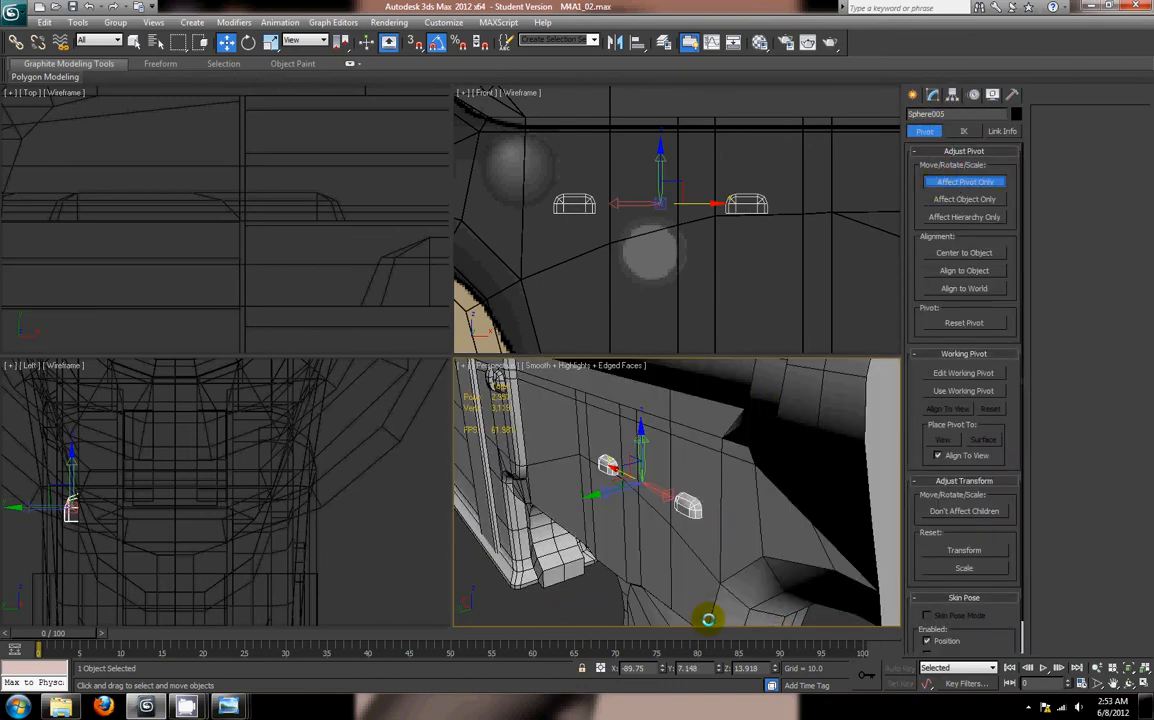
double_click(690, 668)
text(6.657)
key(Return)
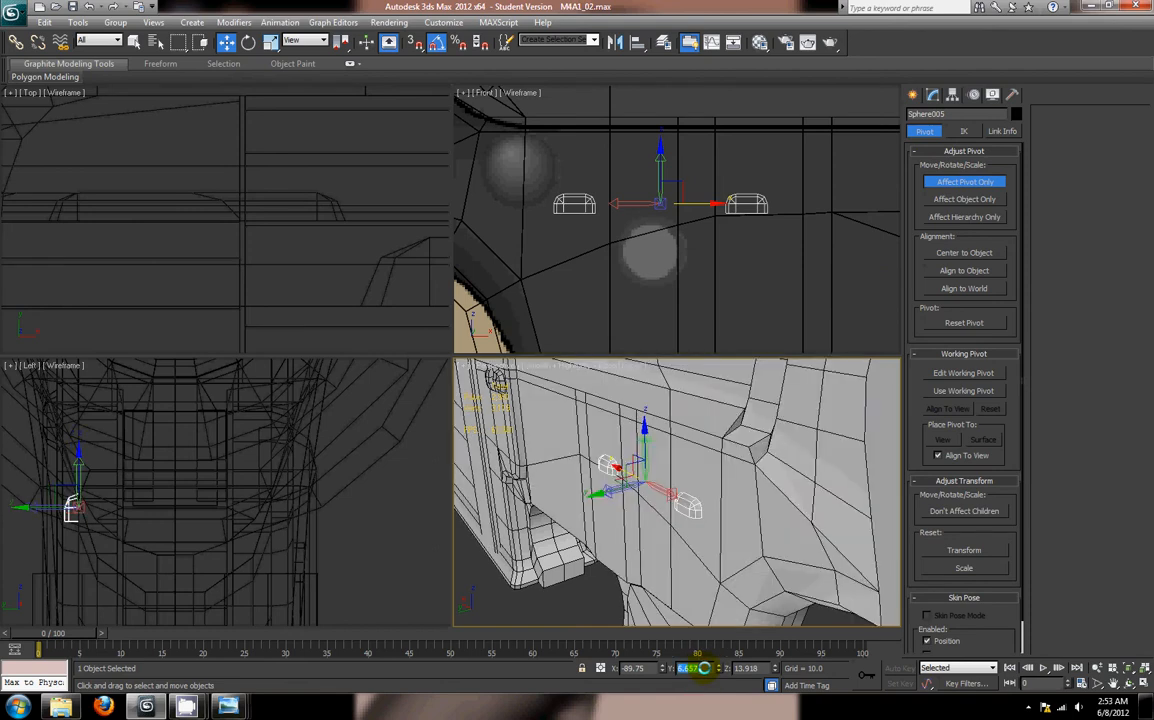
click(960, 181)
alt+middle_drag(593, 545, 656, 569)
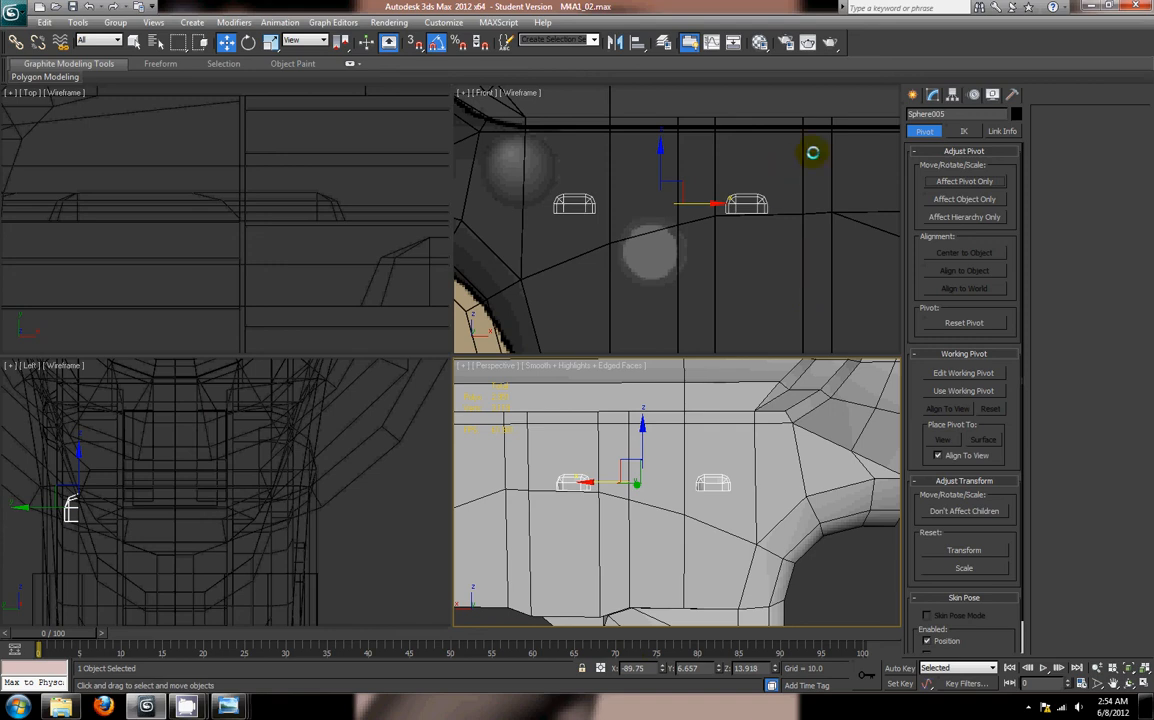
drag(702, 201, 690, 204)
Step: Create a 12-sided AutoGrid cylinder on the receiver between the stops, about 4.0 in radius and 0.67 high
click(913, 93)
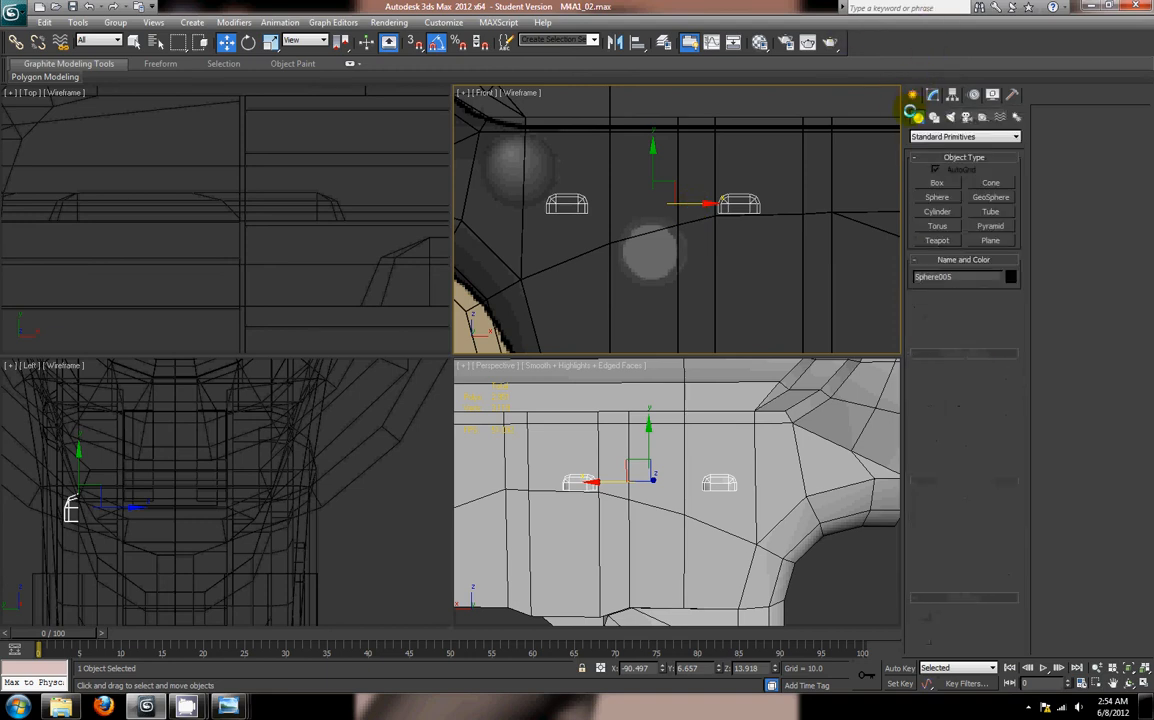
click(938, 211)
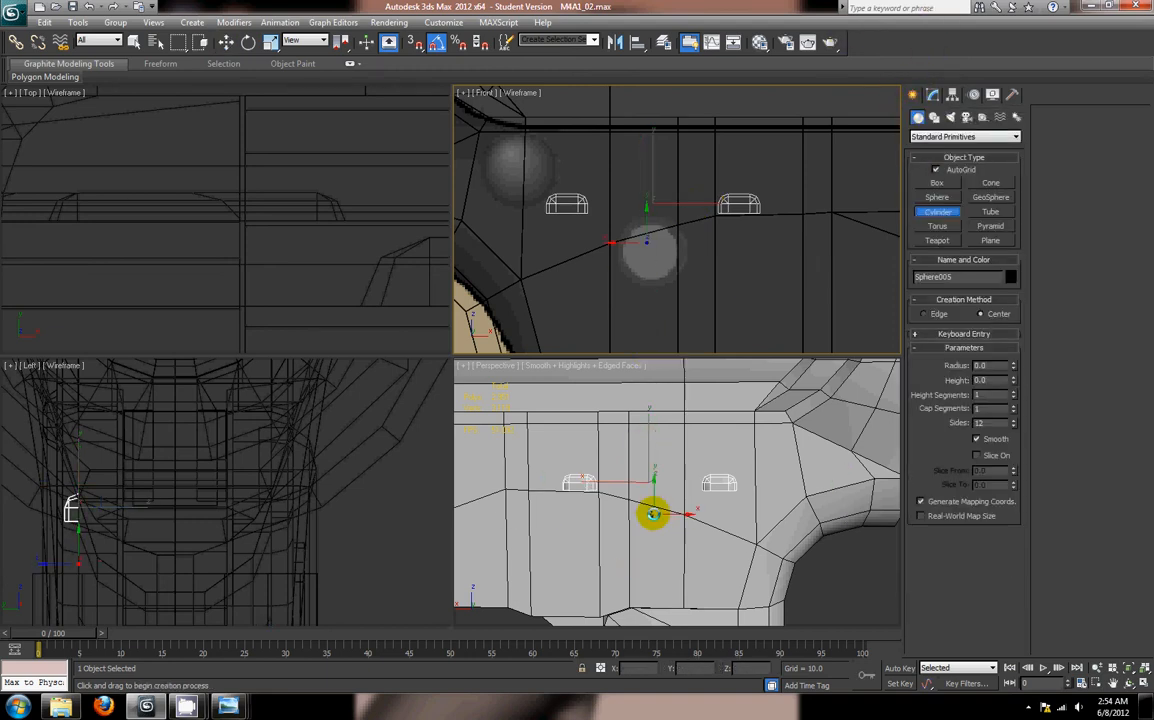
drag(649, 517, 645, 483)
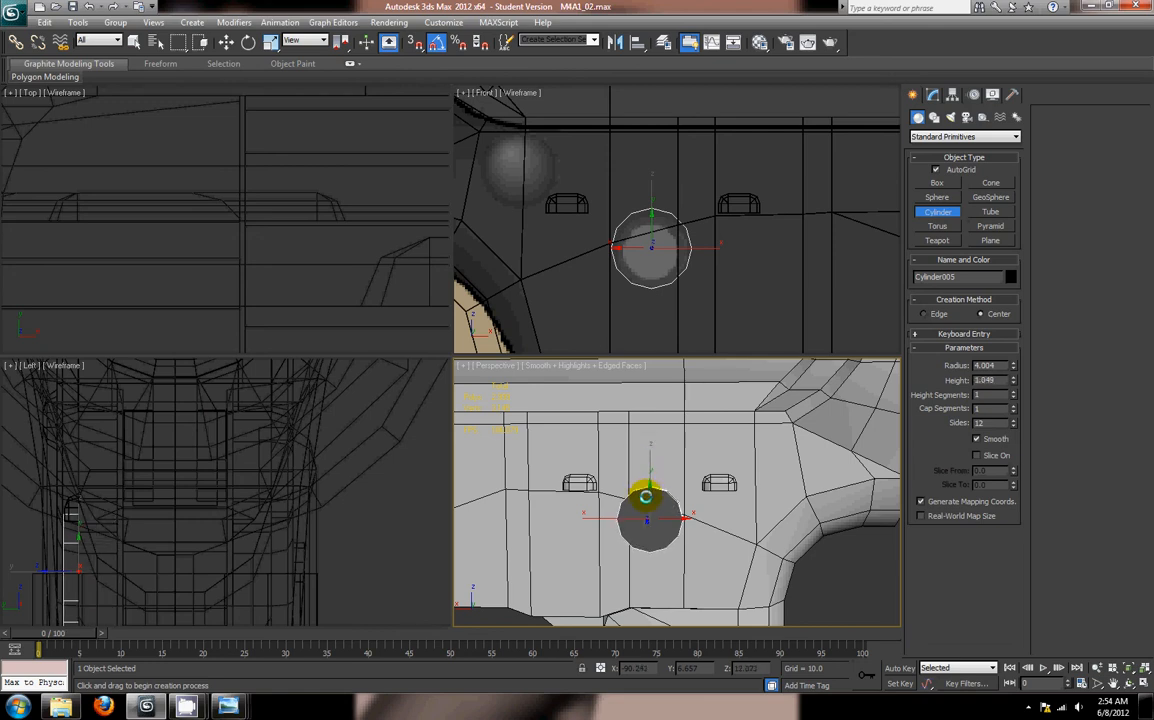
mouse_move(645, 492)
alt+middle_down()
mouse_move(642, 515)
mouse_move(697, 456)
mouse_move(641, 471)
mouse_move(631, 500)
mouse_move(665, 484)
mouse_move(680, 450)
alt+middle_up()
scroll(673, 474, up, 4)
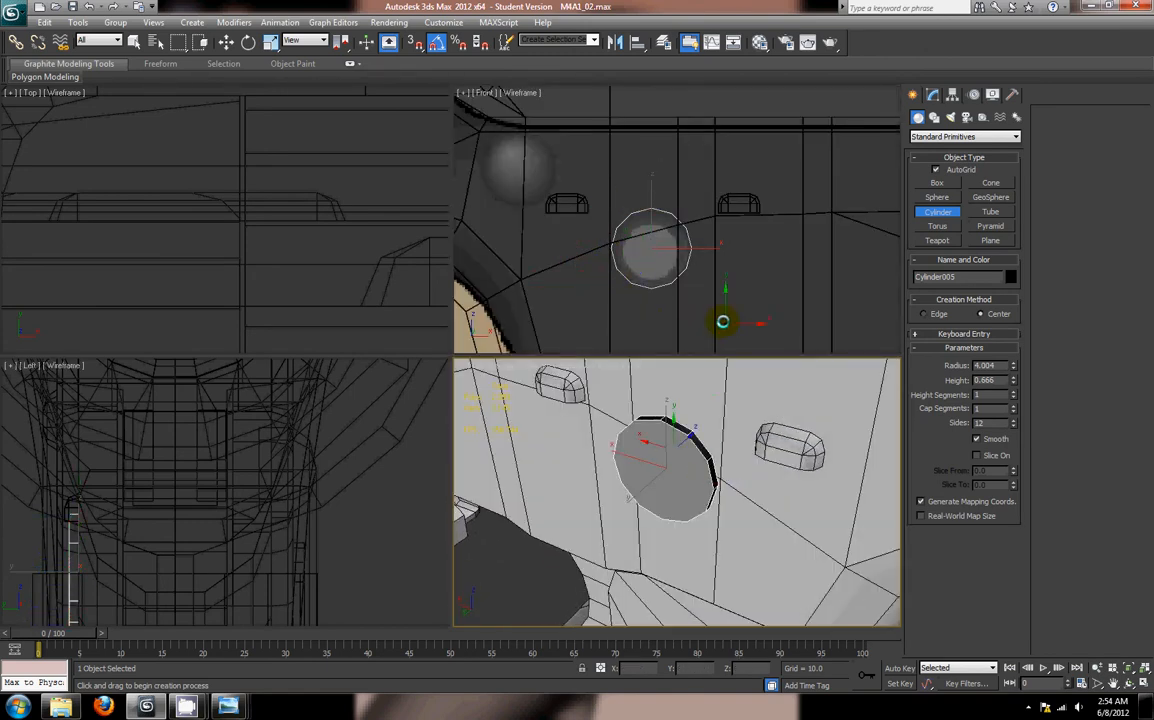
Step: Lower the selector cylinder to Z 8.978 and check its placement on the receiver side
middle_drag(723, 322, 739, 297)
key(w)
drag(667, 186, 669, 190)
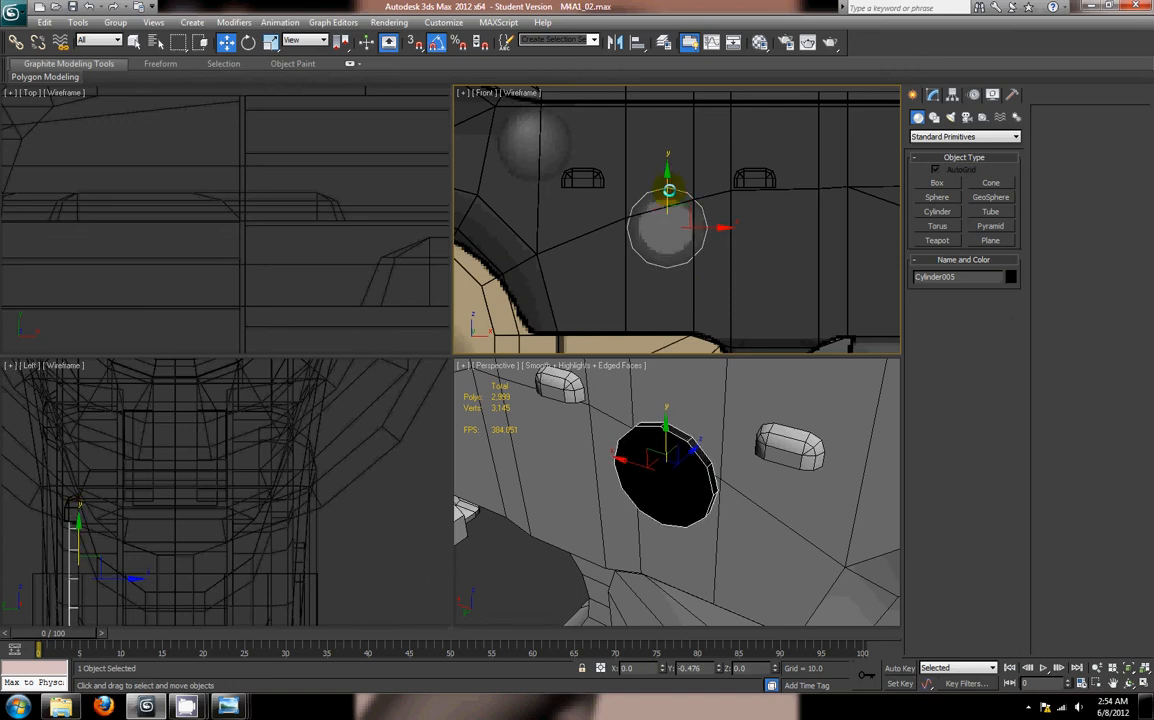
alt+middle_drag(688, 498, 736, 517)
scroll(742, 451, down, 5)
key(alt+w)
alt+middle_drag(736, 517, 659, 477)
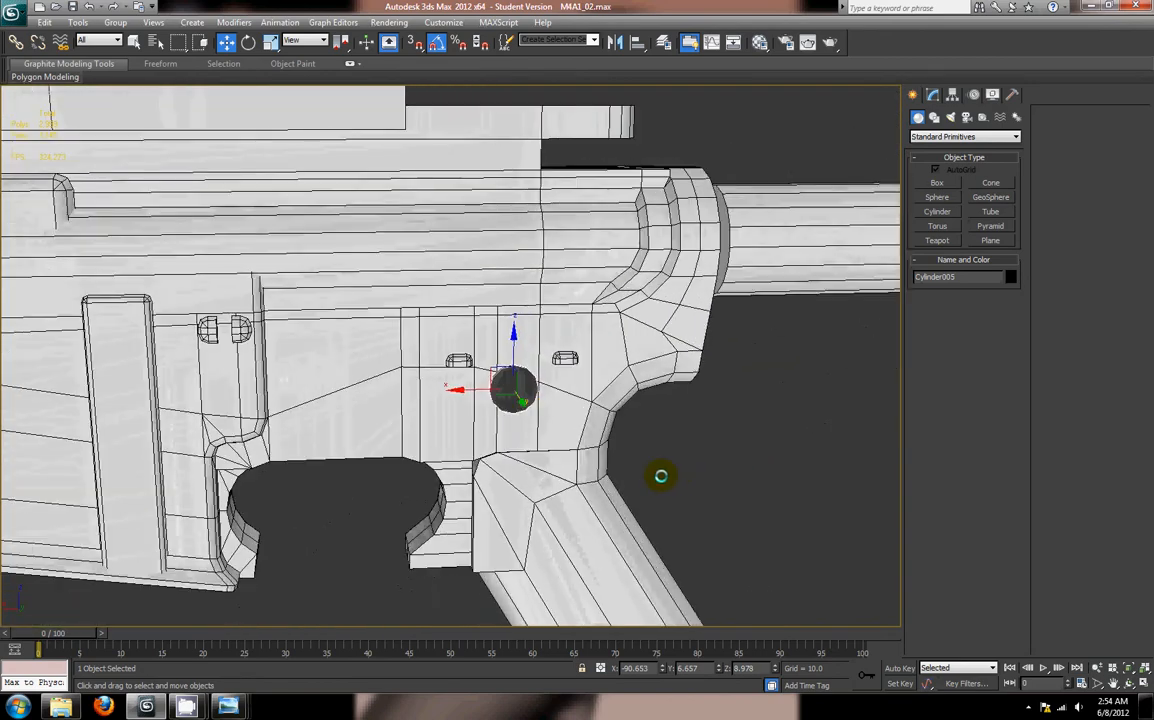
Step: Scale the selector cylinder's face down to about 96% and compare its size with the M4A1_27 reference photo
scroll(655, 476, up, 4)
key(r)
drag(546, 401, 549, 403)
mouse_move(228, 707)
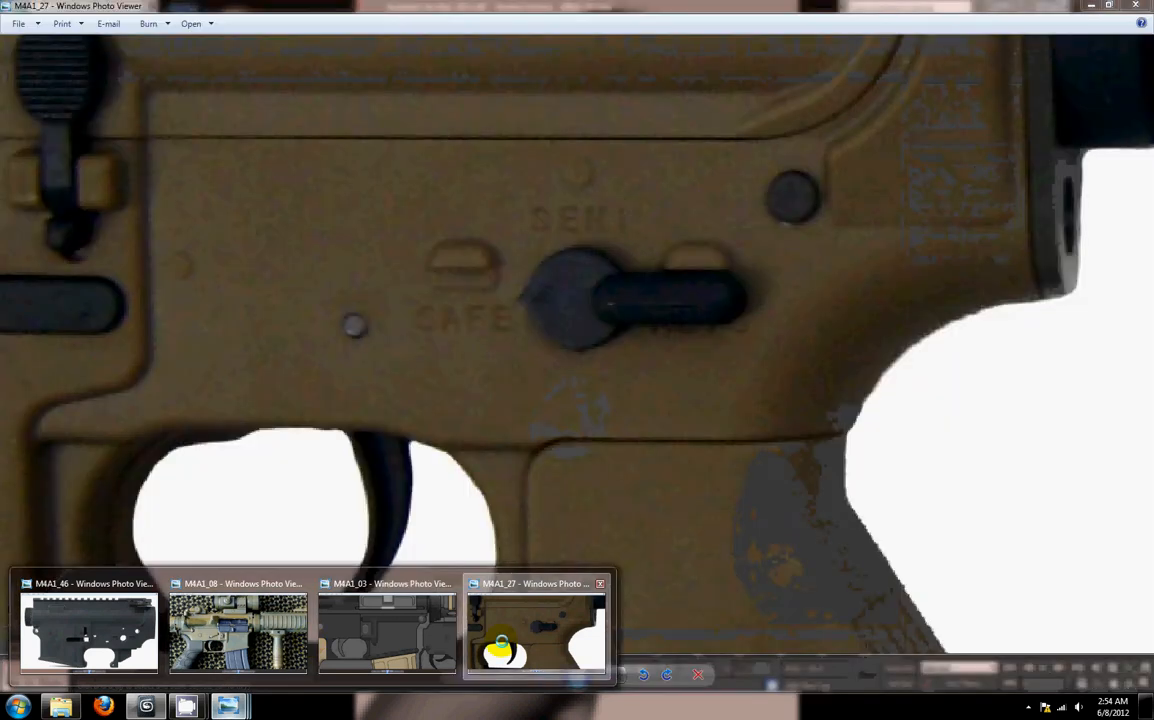
click(497, 647)
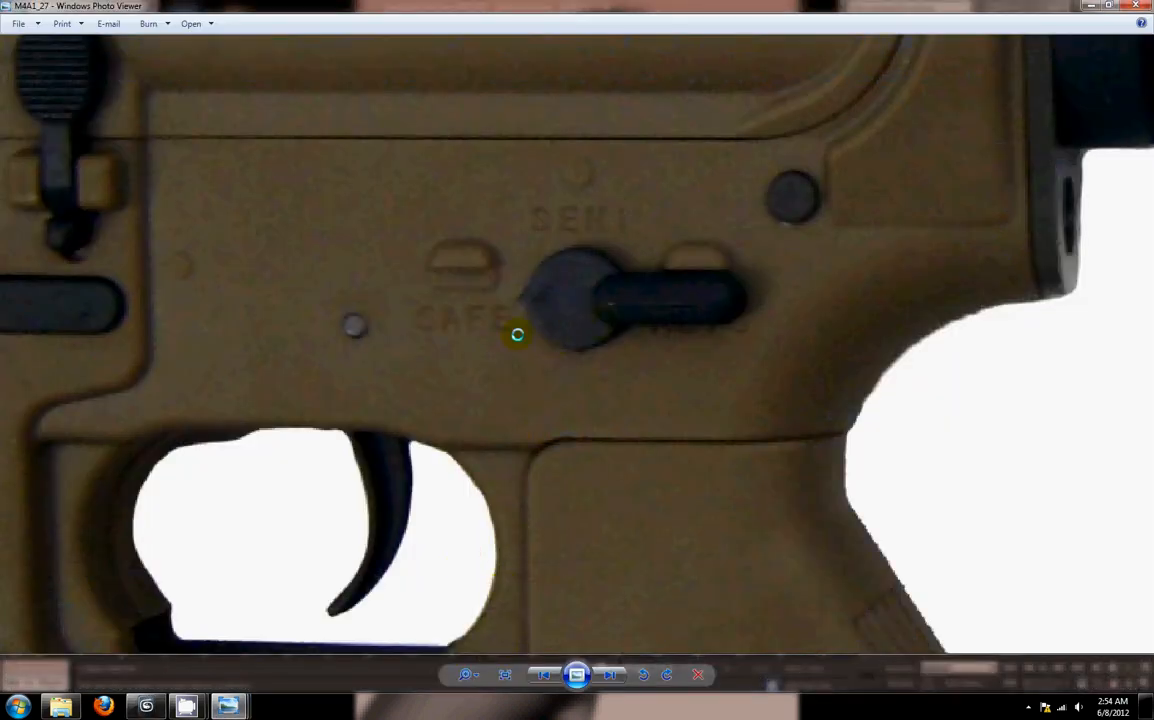
Step: Lower the joined selector stops to Z 11.854 and check their height against the M4A1_27 reference photo
click(154, 706)
alt+middle_drag(663, 427, 649, 410)
click(676, 361)
key(w)
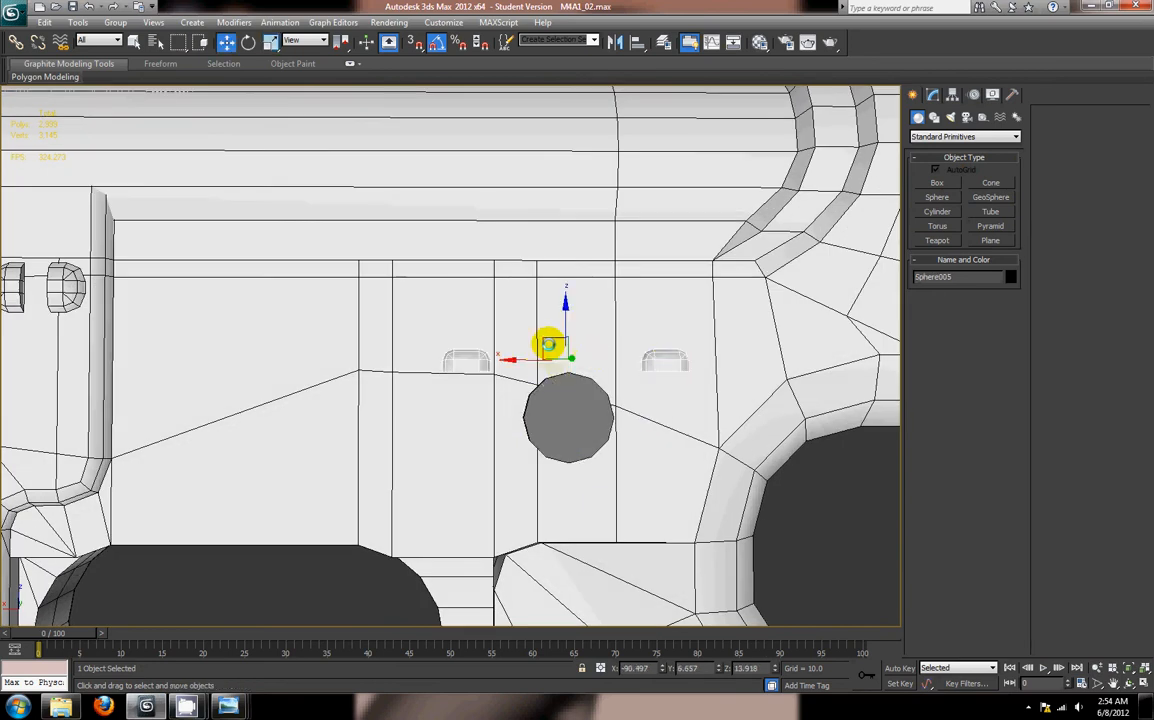
drag(565, 324, 568, 346)
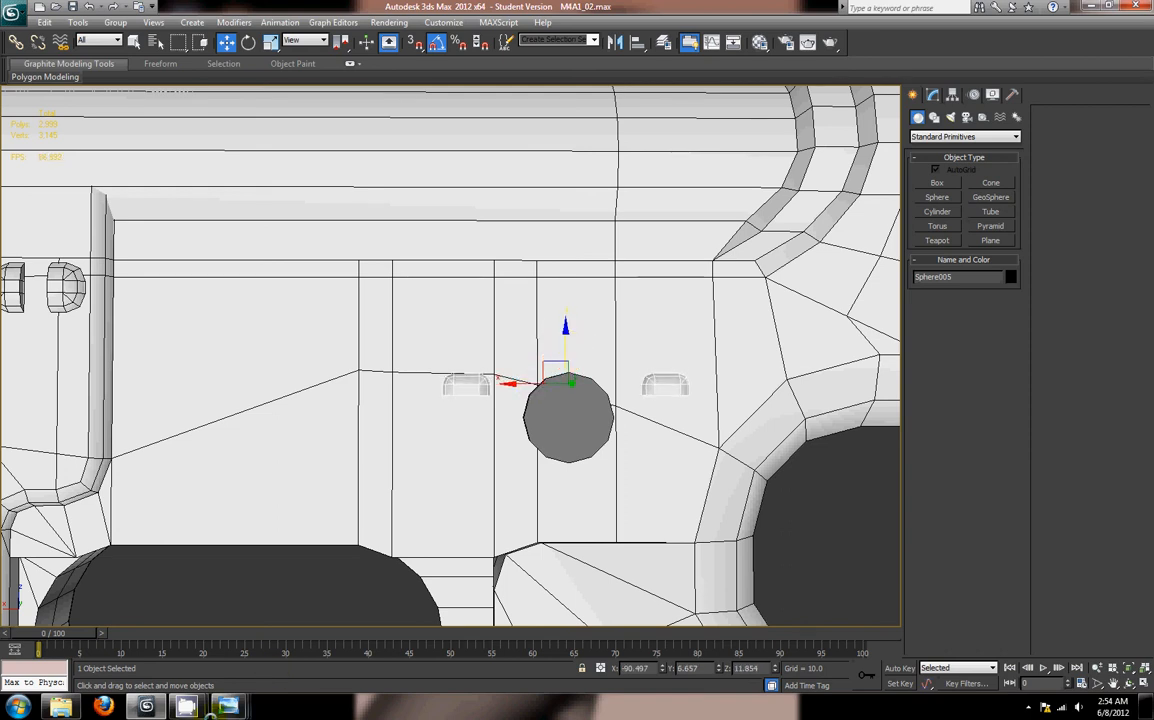
mouse_move(222, 706)
click(543, 653)
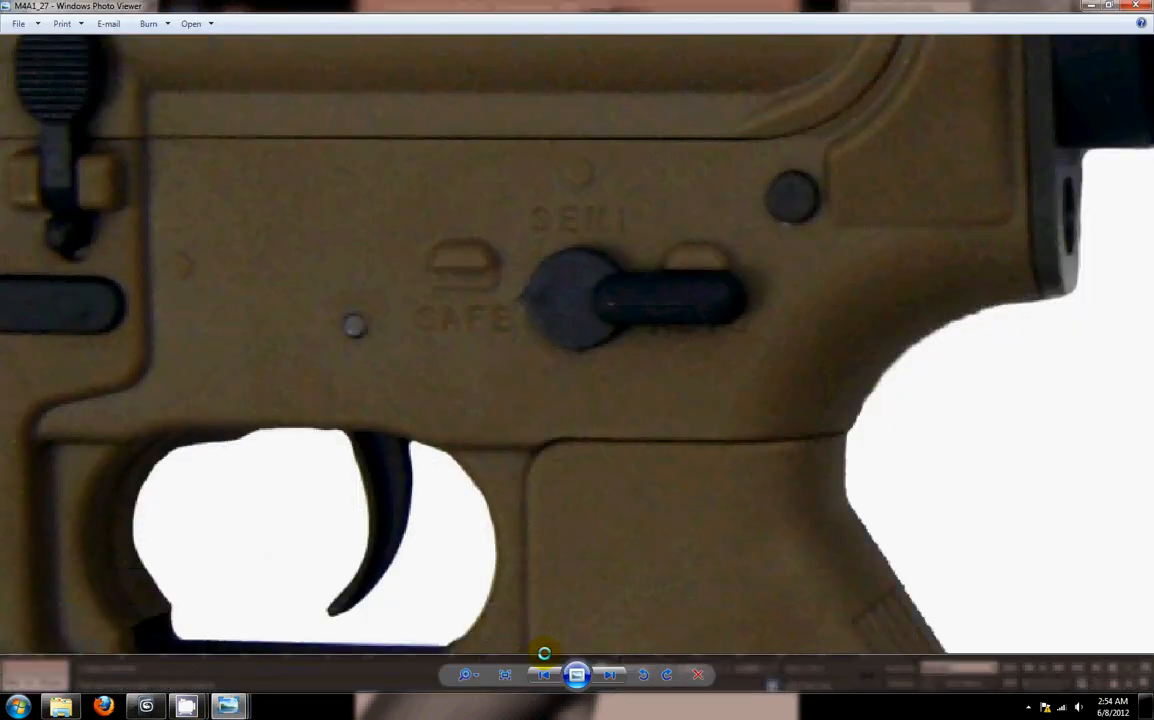
click(147, 706)
Step: Select the cylinder and the joined stops together and raise both, bringing the cylinder to Z 9.275
middle_drag(668, 481, 523, 461)
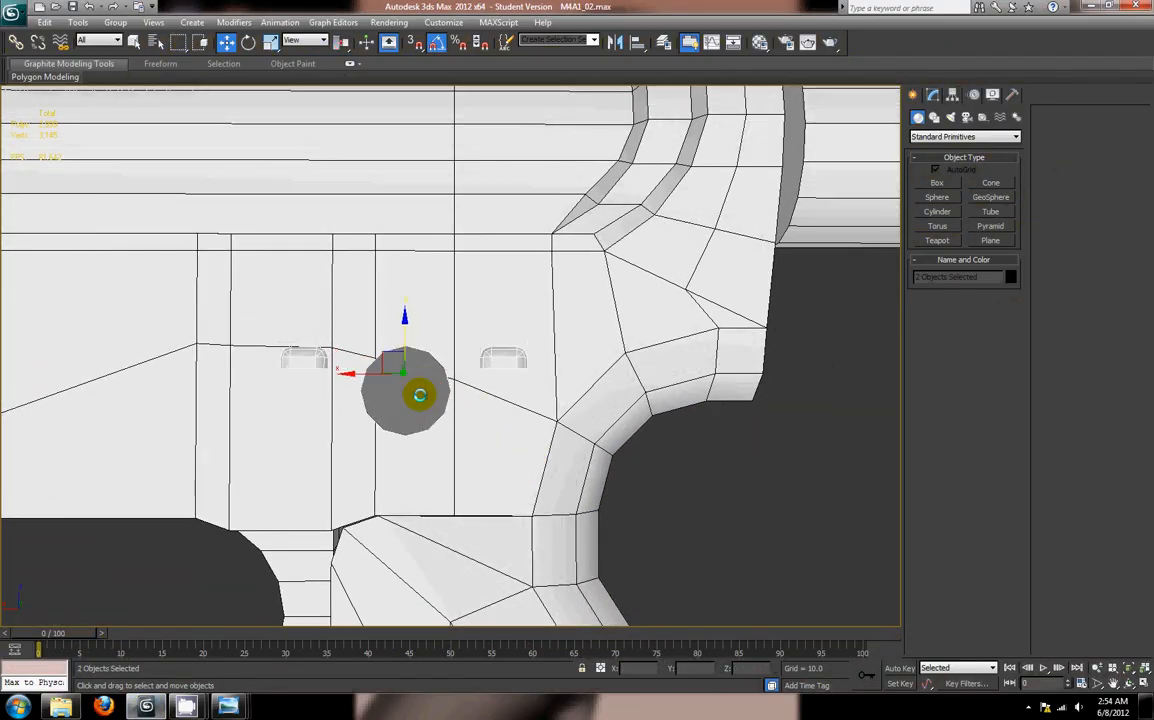
ctrl+click(403, 333)
alt+middle_drag(577, 447, 564, 483)
click(676, 482)
Step: Scale the selector cylinder's face down to about 82%, keeping its thickness
middle_drag(389, 438, 527, 455)
click(428, 403)
key(r)
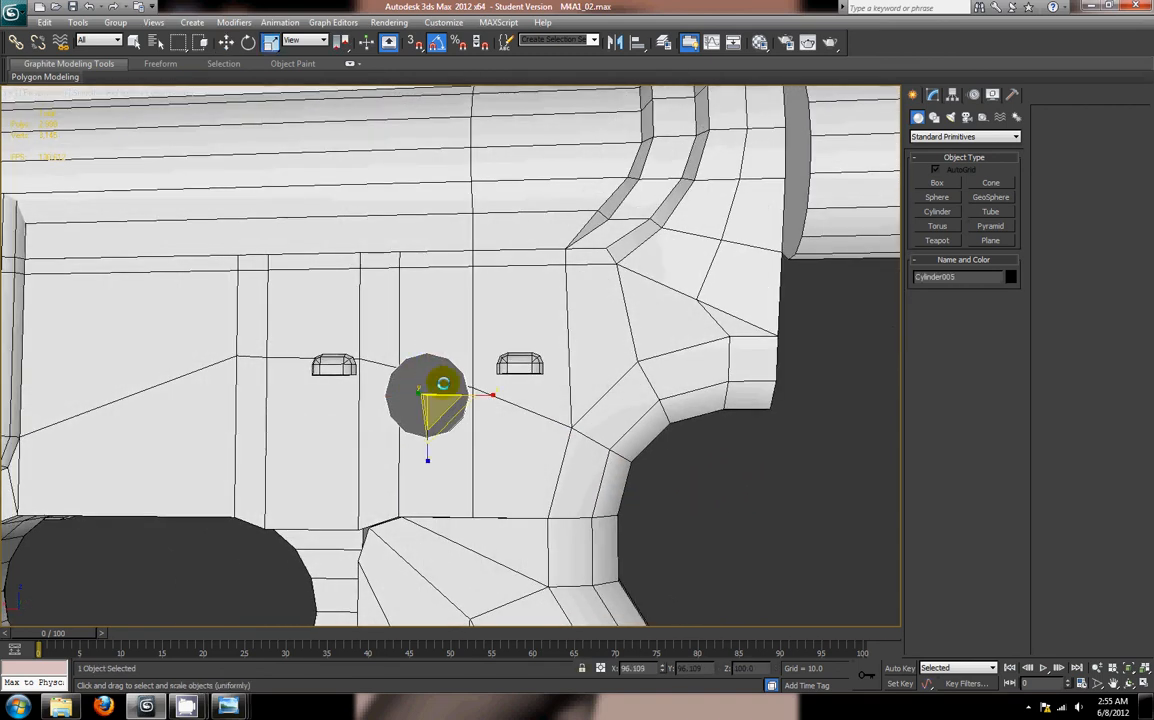
drag(443, 412, 443, 421)
alt+middle_drag(513, 451, 523, 458)
mouse_move(457, 414)
alt+middle_down()
mouse_move(423, 420)
mouse_move(443, 381)
mouse_move(438, 399)
mouse_move(470, 408)
alt+middle_up()
key(r)
key(r)
right_click(472, 411)
click(721, 507)
Step: Set the selector cylinder's number of sides to 16
alt+middle_drag(519, 498, 573, 494)
scroll(491, 476, up, 3)
scroll(491, 476, up, 3)
middle_drag(491, 476, 476, 440)
click(934, 93)
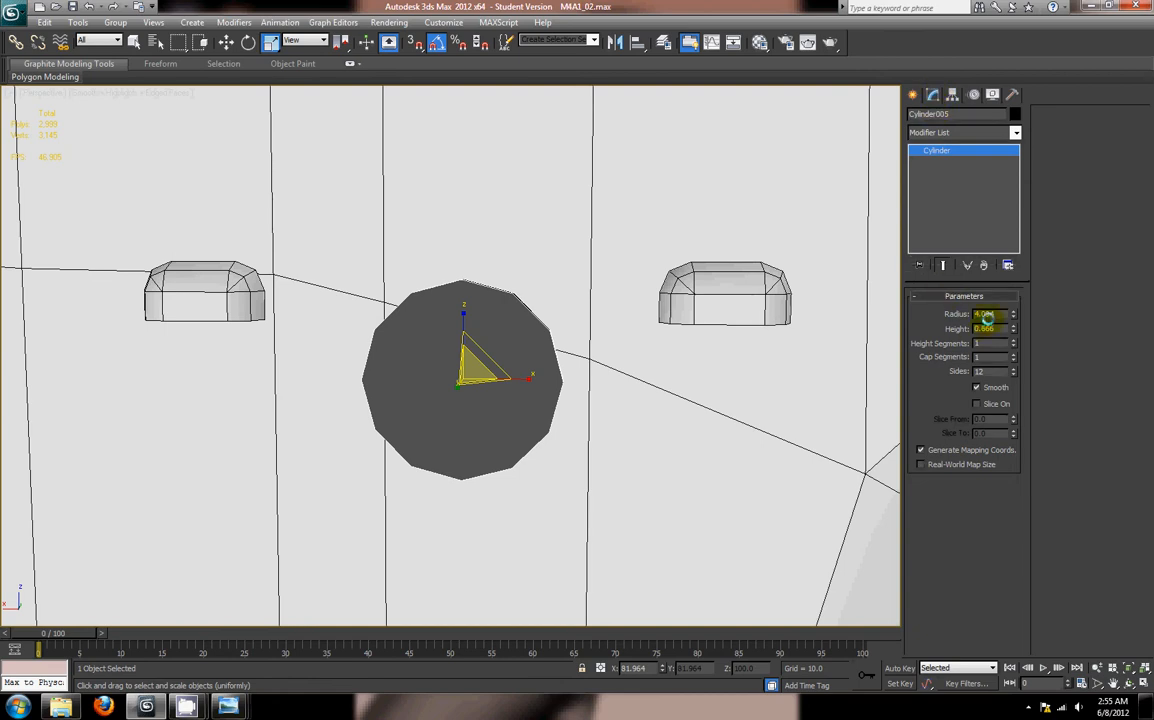
drag(1015, 370, 1014, 370)
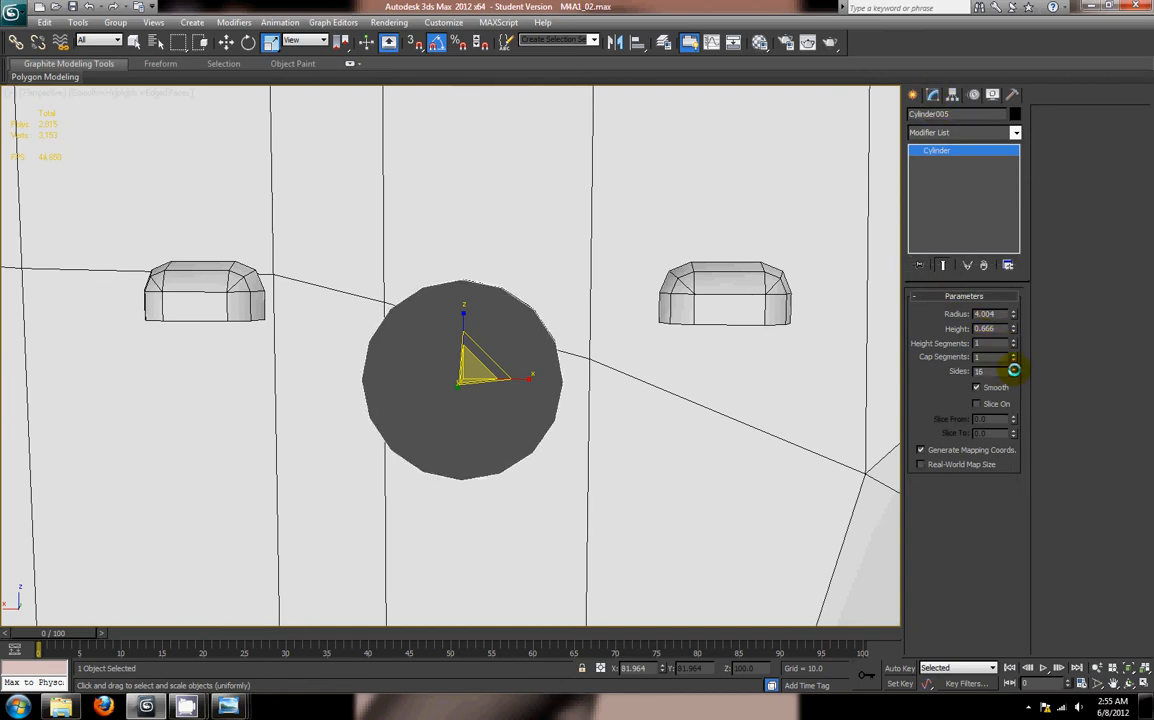
Step: Convert the selector cylinder to an Editable Poly and delete its hidden back cap polygon
alt+middle_drag(618, 402, 466, 384)
right_click(489, 394)
mouse_move(578, 520)
click(641, 527)
click(979, 312)
alt+middle_drag(659, 392, 470, 380)
click(463, 381)
key(Delete)
alt+middle_drag(566, 375, 440, 379)
scroll(440, 379, down, 3)
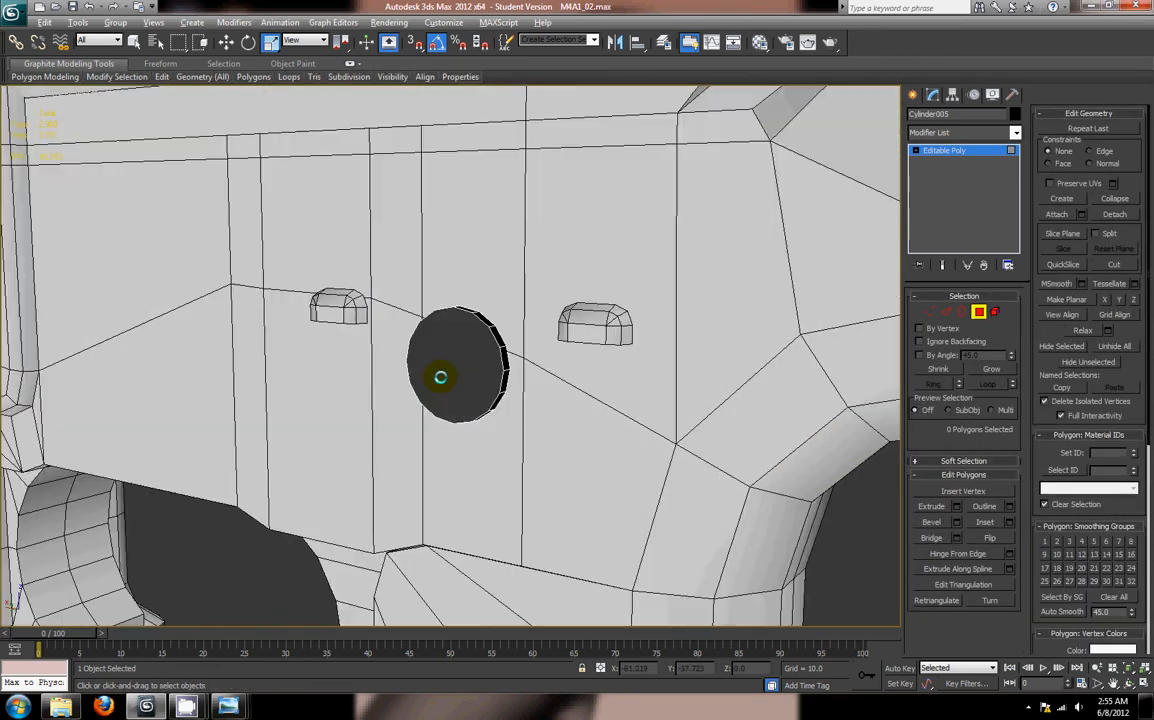
Step: Inset the cylinder's front cap by 1.0 and collapse the inner polygon to a single center vertex
click(459, 371)
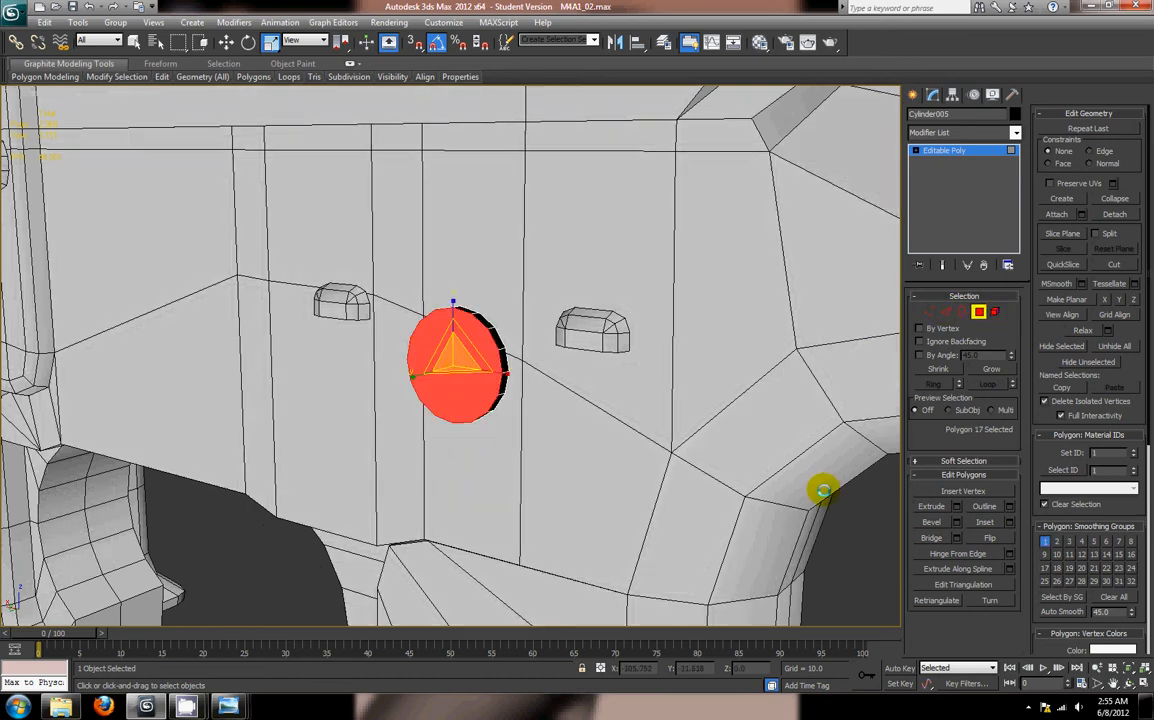
click(1008, 522)
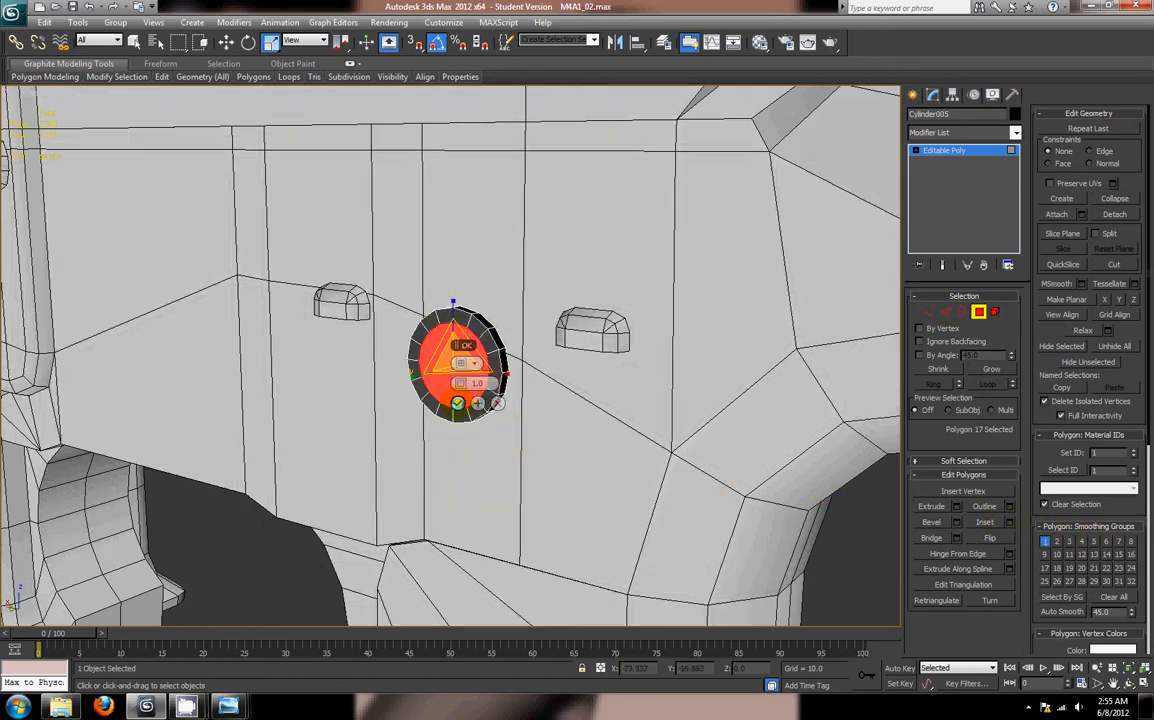
click(1115, 196)
alt+middle_drag(453, 443, 466, 447)
scroll(466, 447, up, 5)
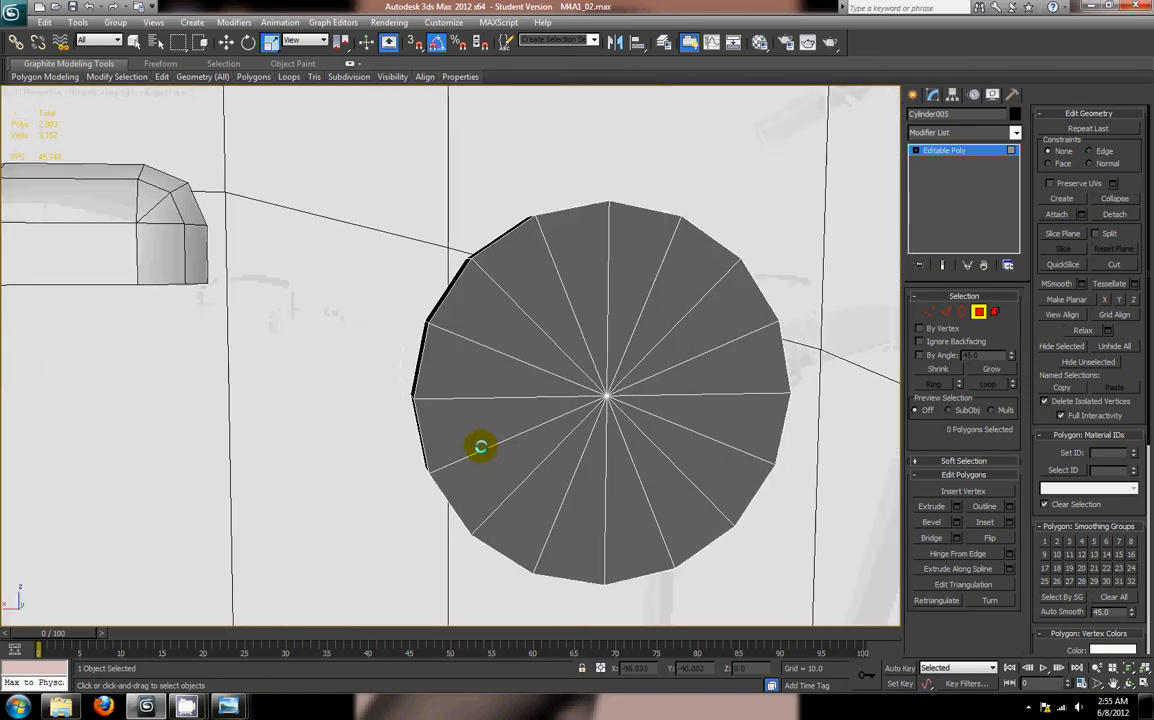
Step: Select the two adjacent rim polygons on the disc's forward side and compare the pointer shape with the M4A1_27 photo
scroll(482, 451, down, 3)
alt+middle_drag(477, 495, 490, 428)
click(387, 343)
ctrl+click(385, 379)
mouse_move(405, 416)
alt+middle_down()
mouse_move(381, 417)
mouse_move(403, 414)
alt+middle_up()
mouse_move(230, 708)
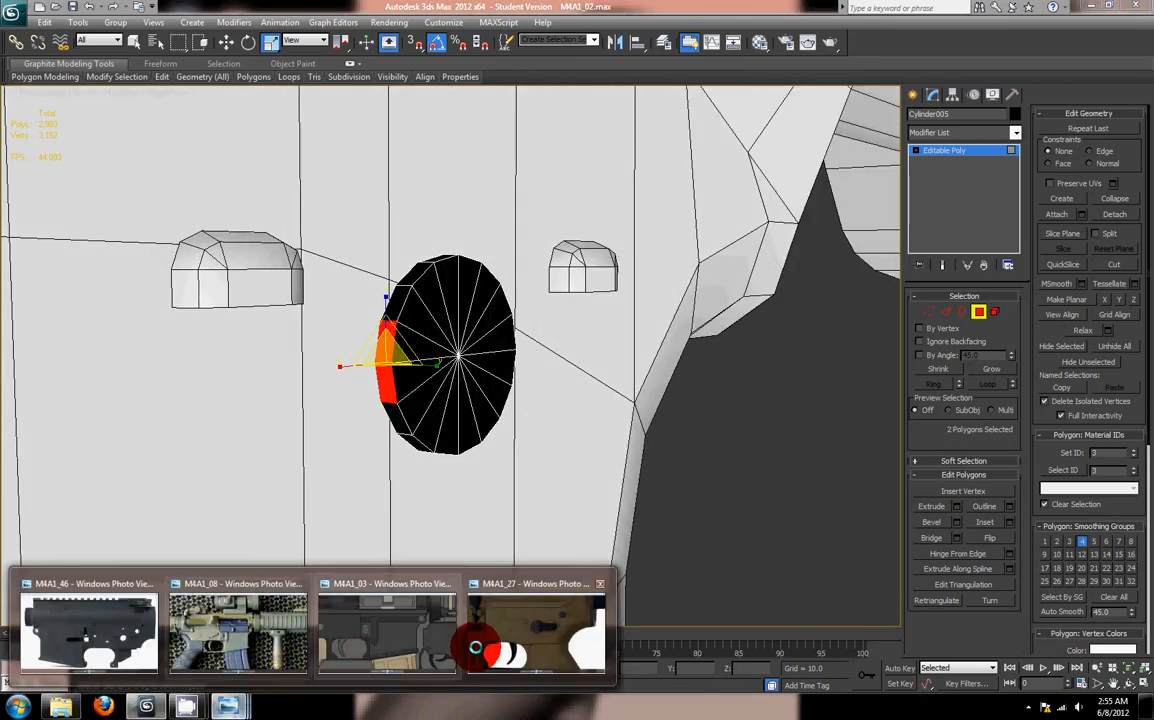
click(525, 655)
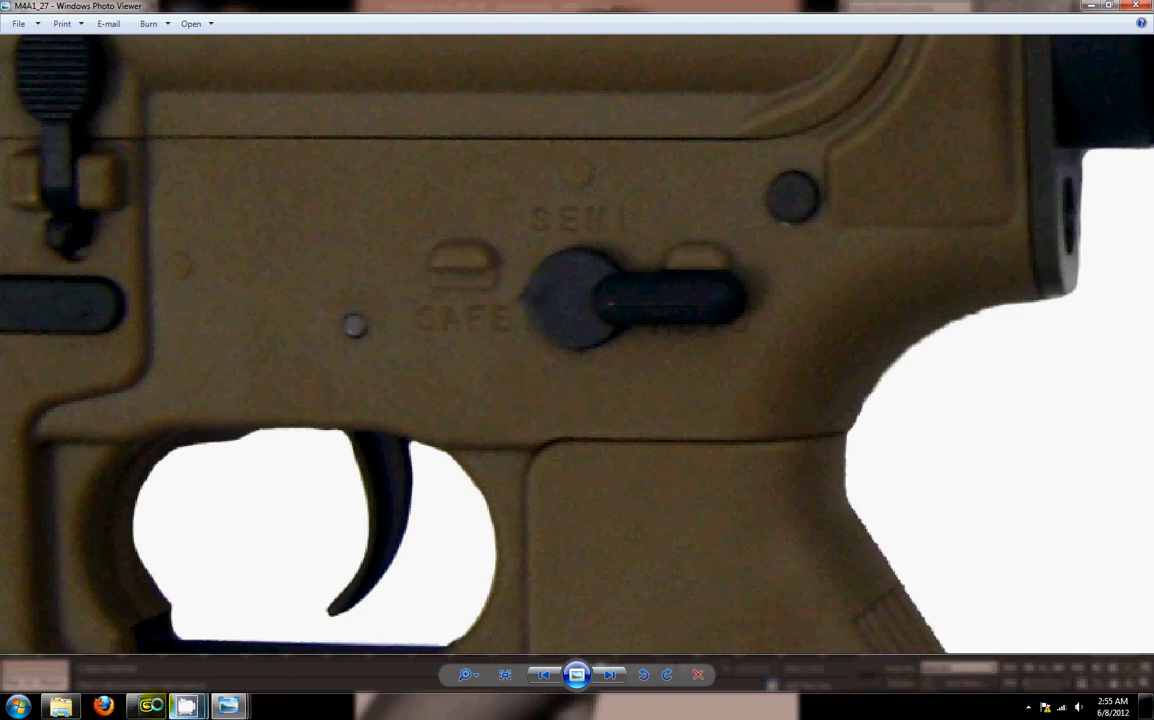
click(153, 705)
Step: Pull the disc's two forwardmost rim vertices out along X to -86.476 as a pointed tip, and leave vertex editing
alt+middle_drag(443, 400, 391, 401)
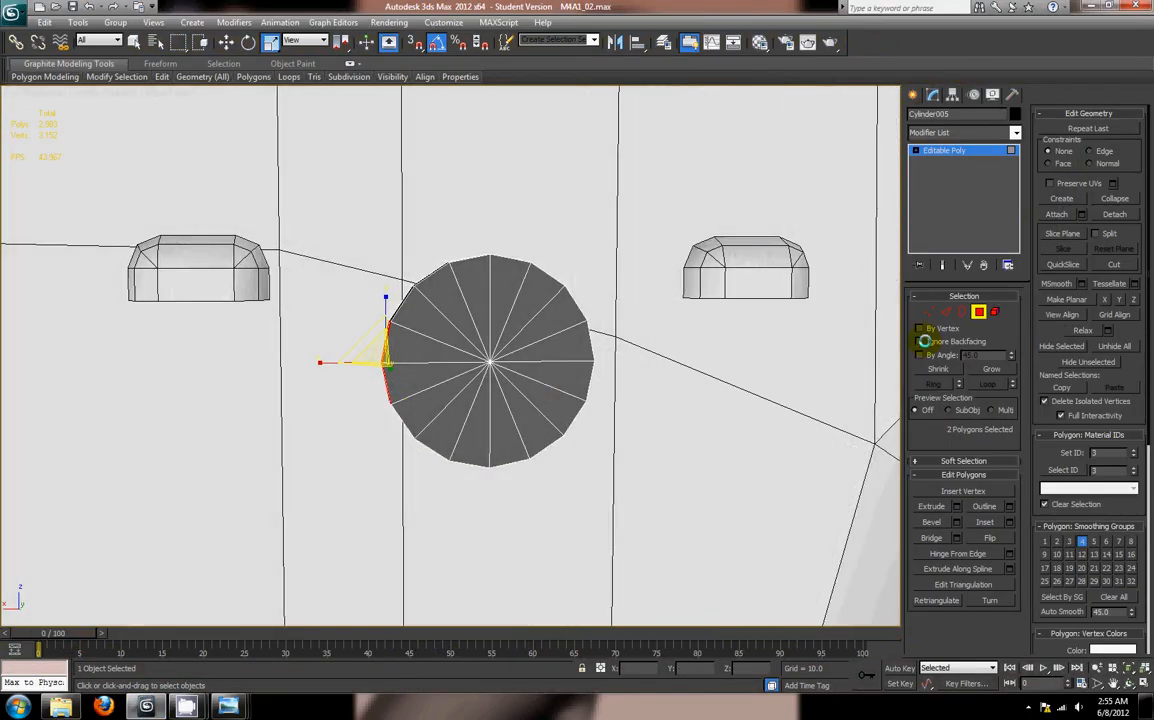
click(929, 313)
drag(352, 348, 388, 373)
key(w)
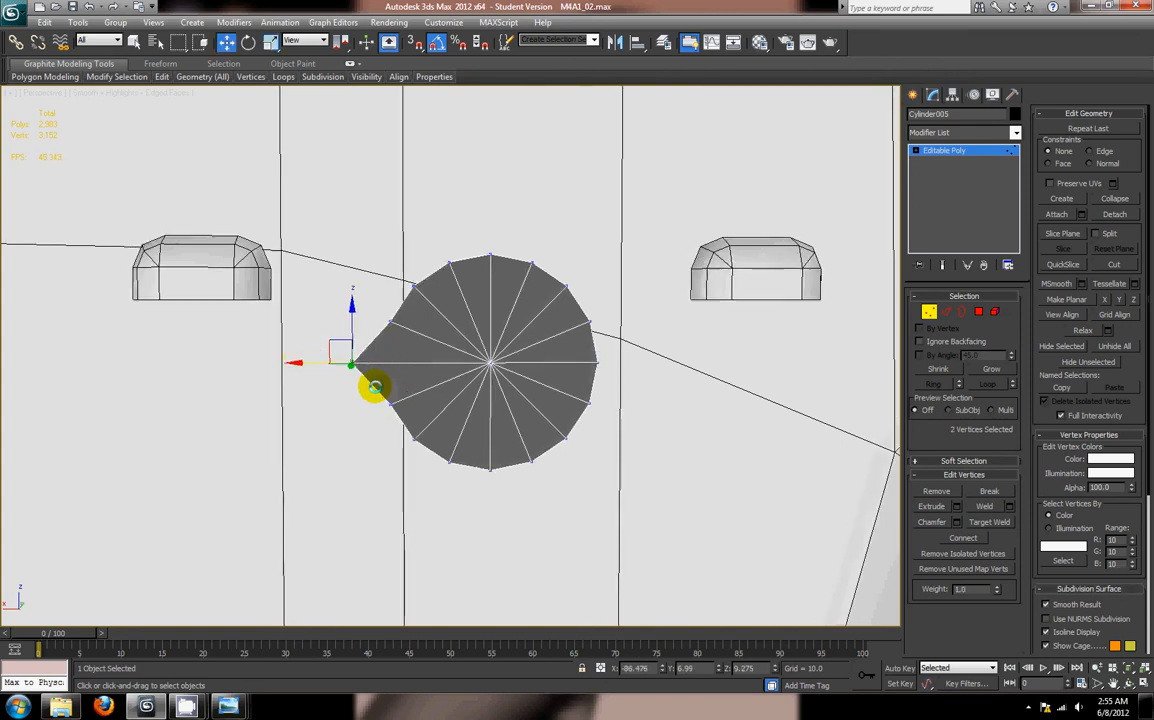
scroll(377, 394, up, 5)
middle_drag(382, 396, 433, 397)
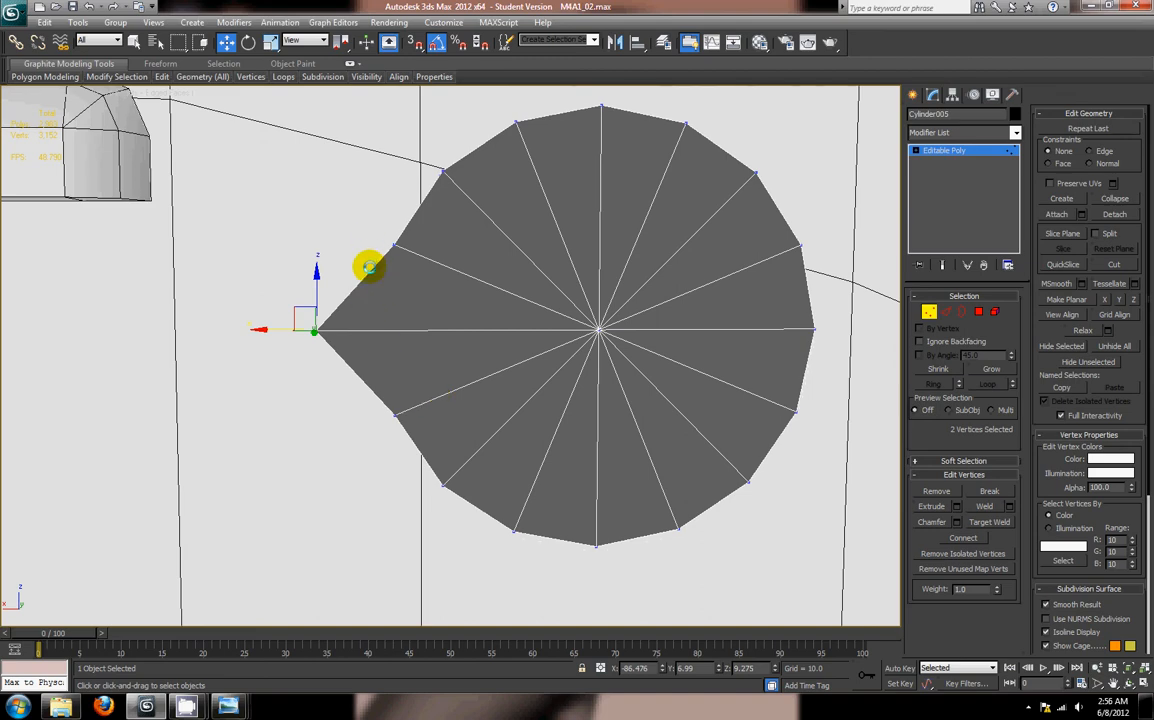
scroll(377, 418, down, 5)
mouse_move(379, 410)
alt+middle_down()
mouse_move(425, 389)
mouse_move(449, 399)
mouse_move(240, 406)
mouse_move(399, 501)
mouse_move(379, 416)
alt+middle_up()
scroll(379, 418, up, 5)
scroll(394, 443, down, 3)
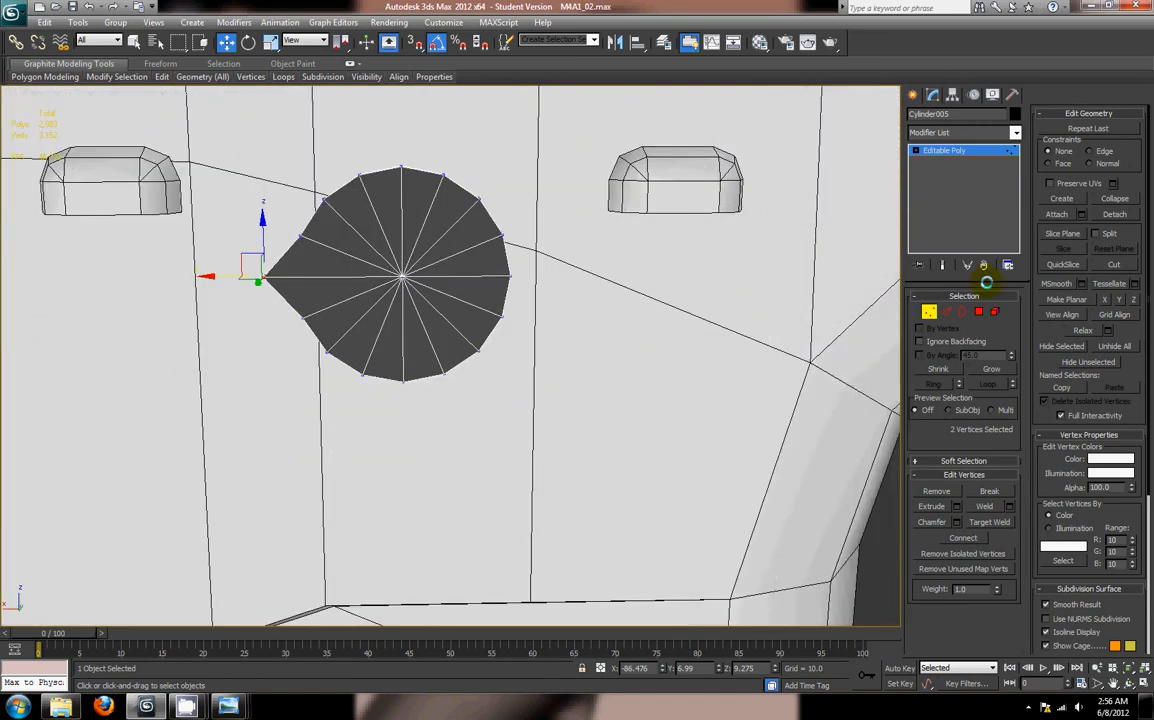
click(928, 312)
Step: Create an 8-segment sphere about 1.72 in radius in the Front view, centered on the selector disc's rear edge
click(912, 94)
click(932, 199)
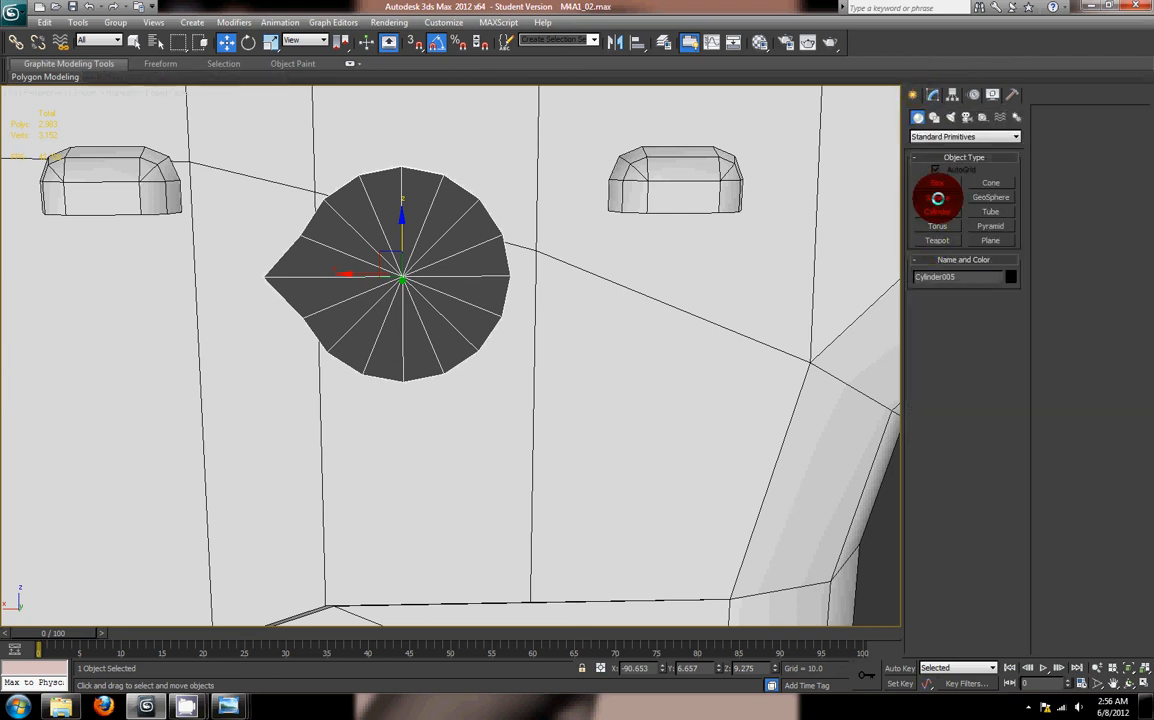
key(w)
click(688, 189)
mouse_move(668, 214)
alt+middle_down()
mouse_move(574, 224)
mouse_move(698, 224)
mouse_move(652, 222)
alt+middle_up()
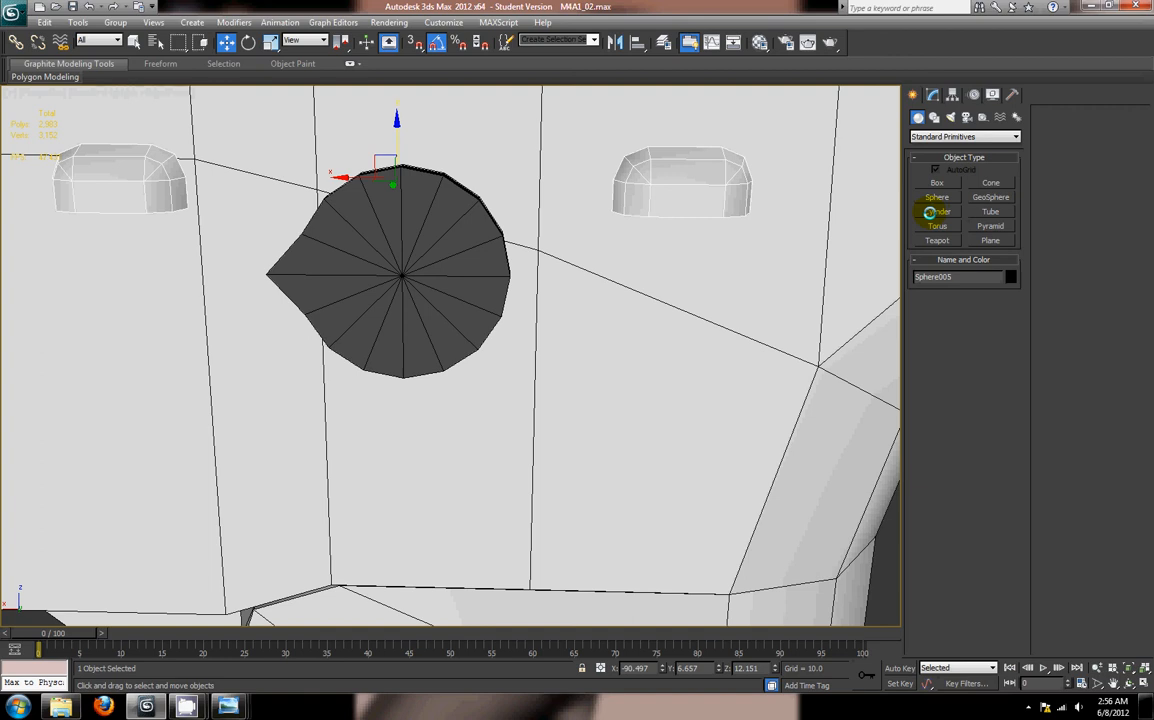
click(925, 198)
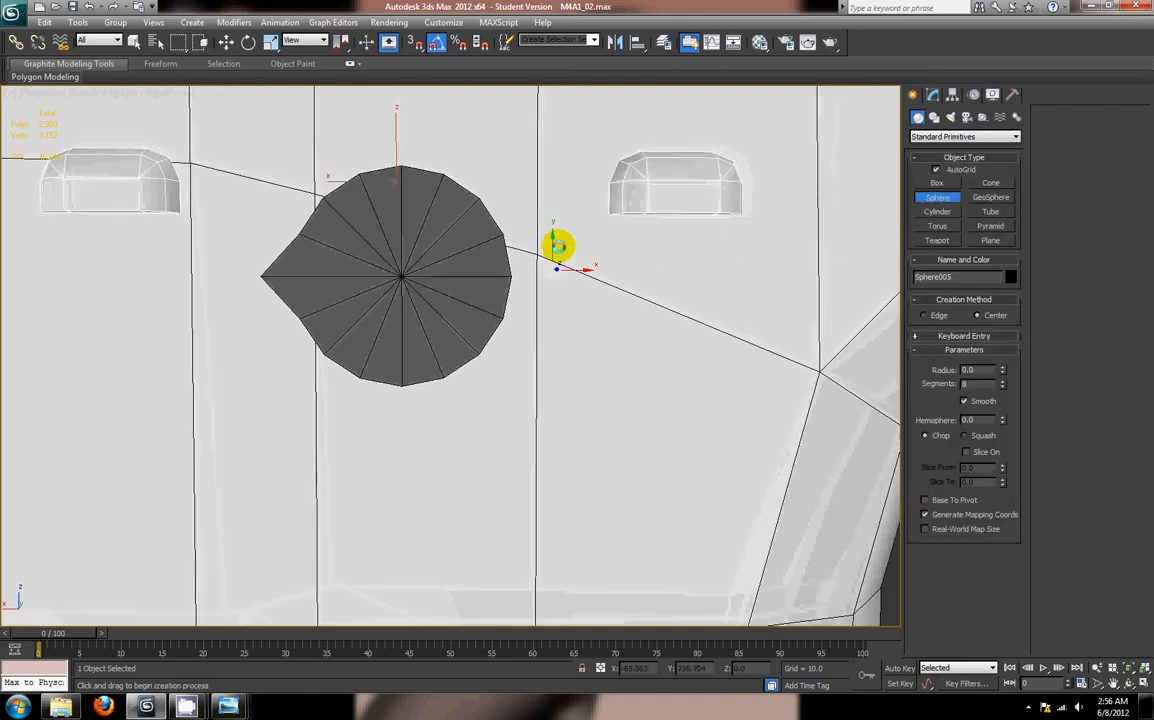
key(alt+w)
scroll(650, 242, up, 4)
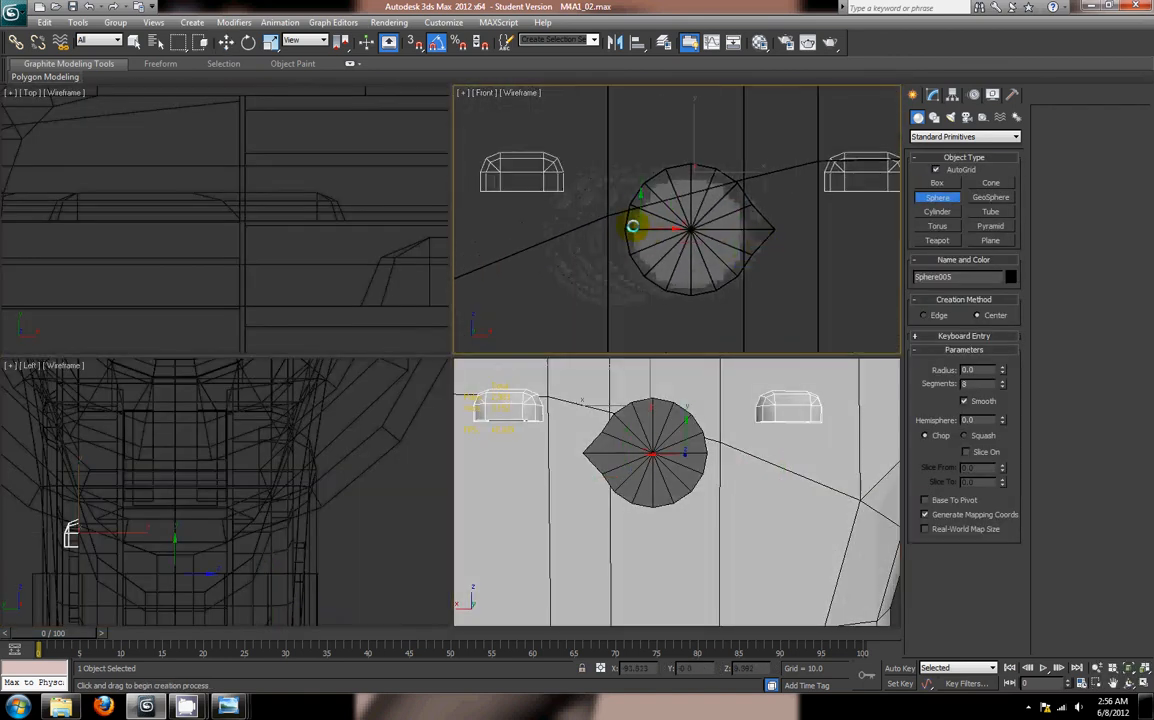
drag(622, 230, 617, 198)
drag(618, 194, 616, 196)
click(709, 417)
middle_drag(820, 210, 803, 232)
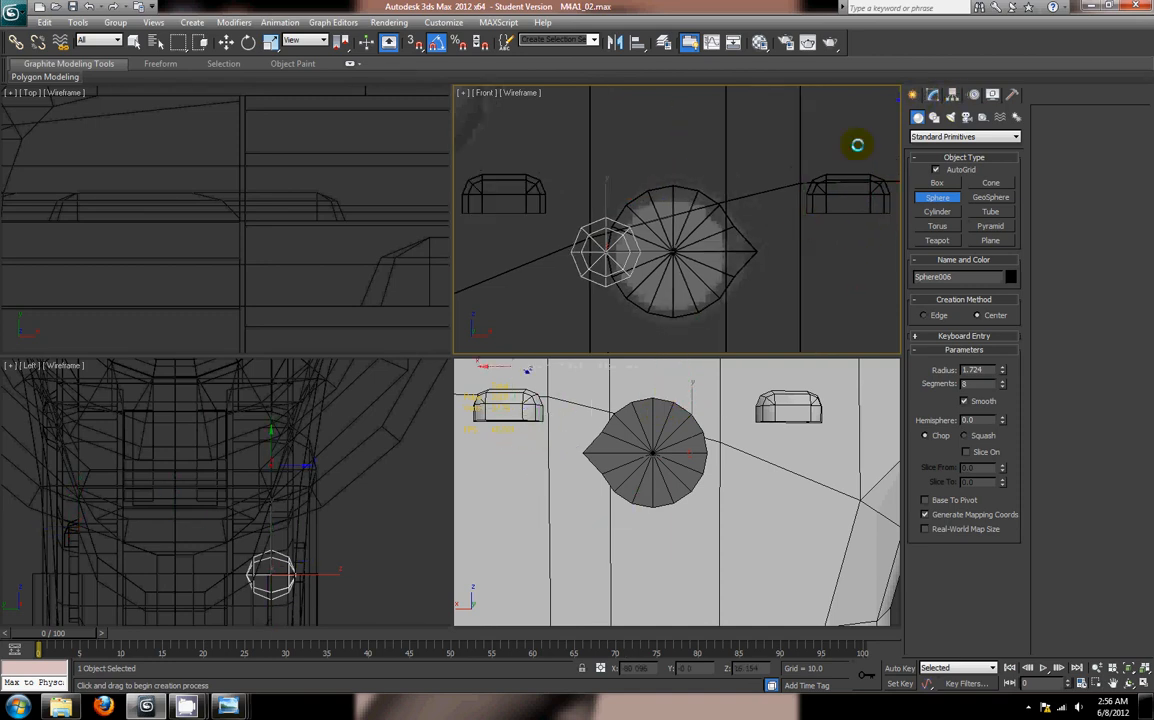
Step: Start aligning the sphere to the selector disc, trying a pivot-to-pivot match on the X, Y and Z positions
mouse_move(744, 466)
alt+middle_down()
mouse_move(770, 487)
mouse_move(738, 468)
alt+middle_up()
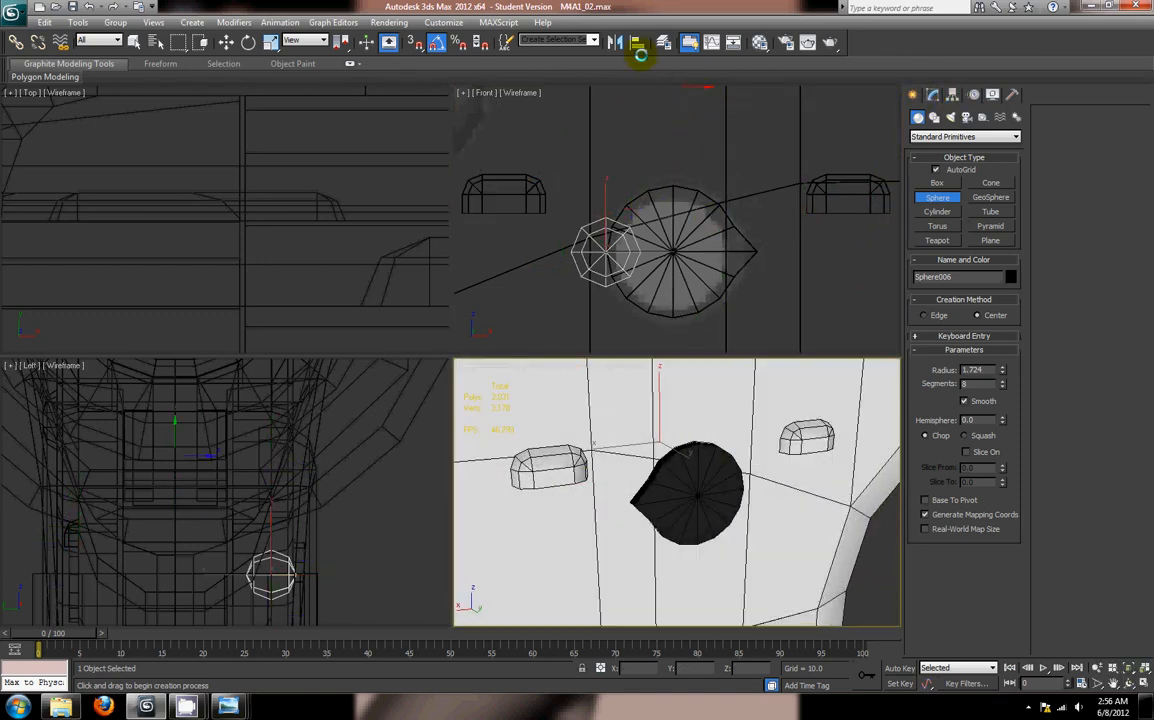
click(637, 44)
click(717, 476)
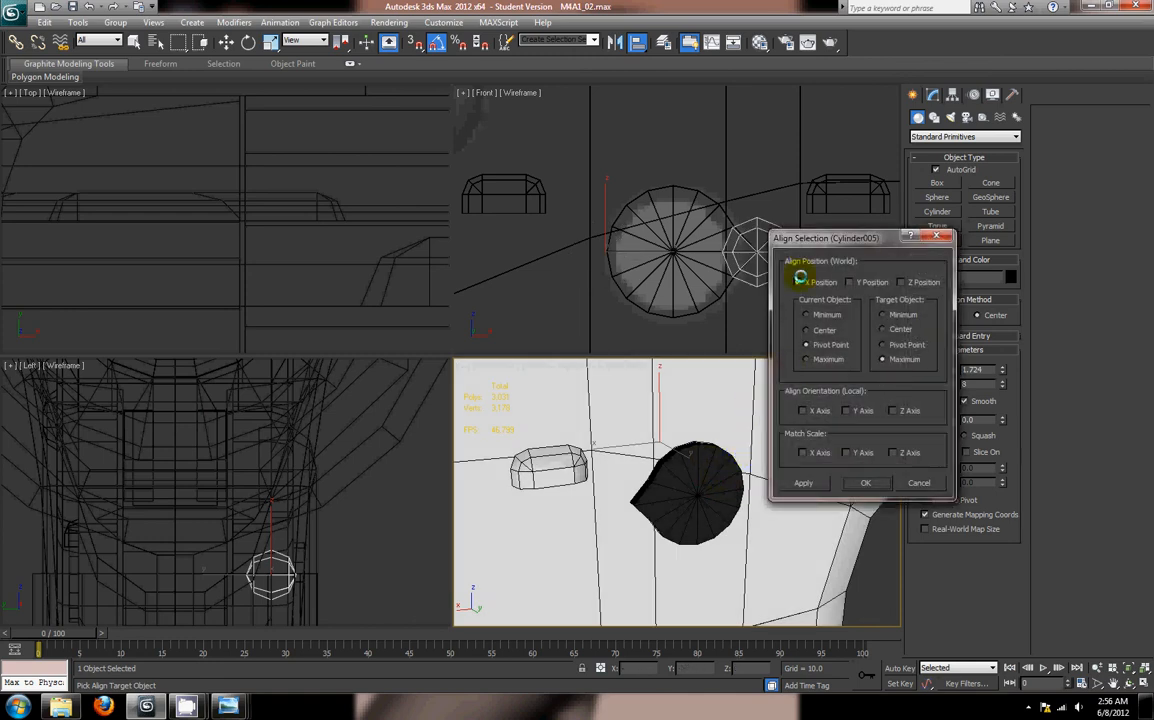
click(856, 282)
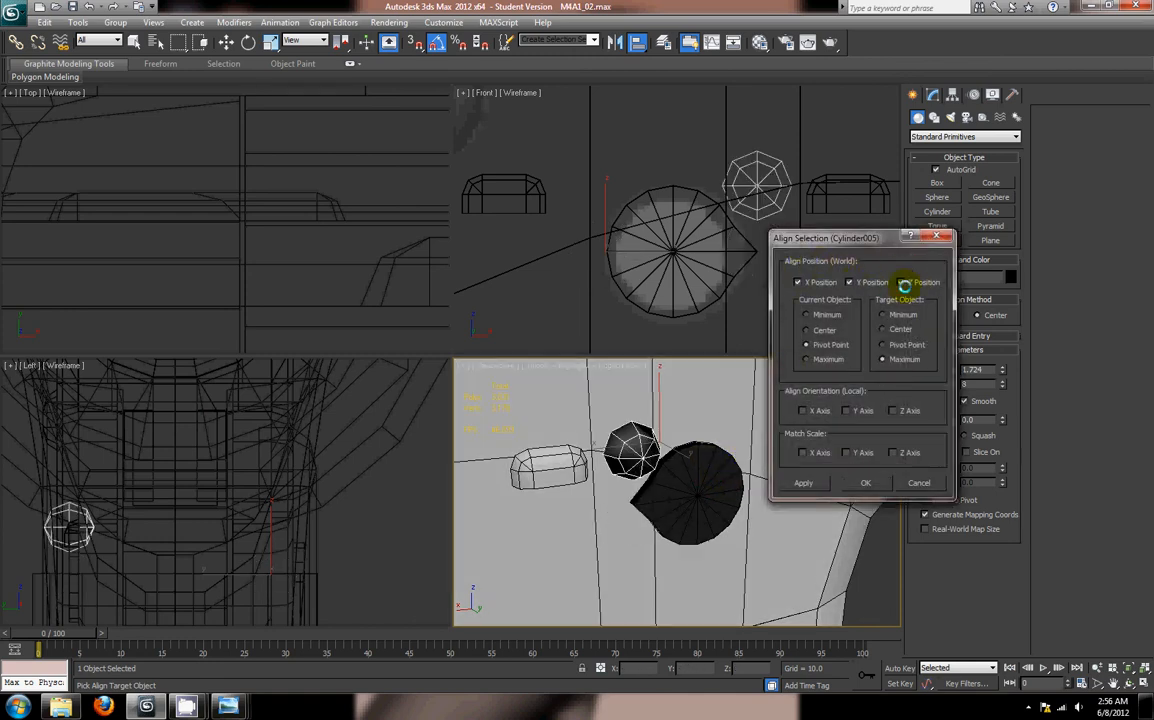
click(884, 344)
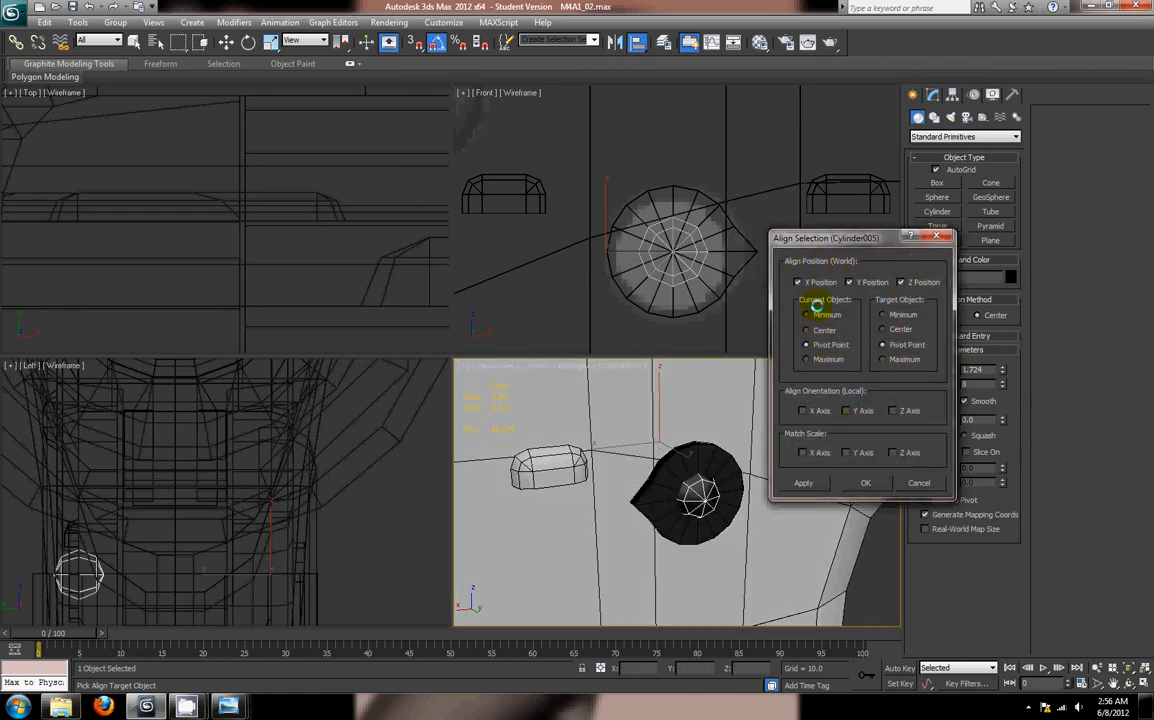
click(850, 283)
click(818, 283)
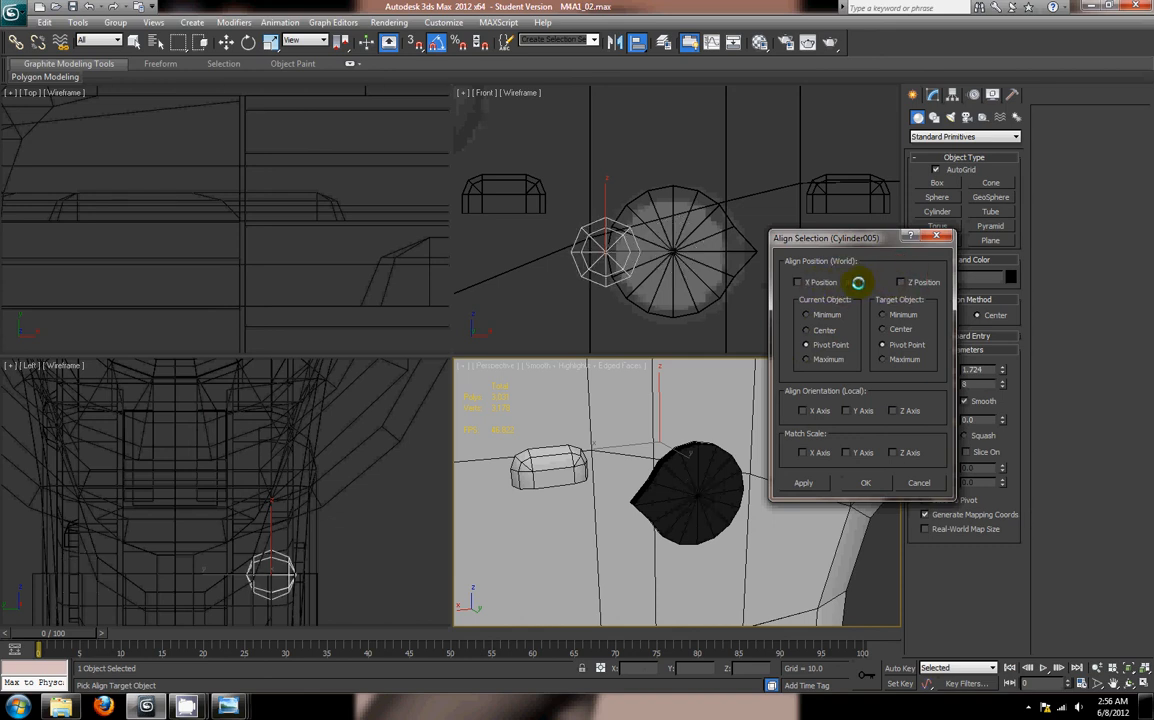
Step: Align the sphere to the selector disc in Y position only, matching its pivot point to the disc's maximum
click(857, 282)
click(806, 314)
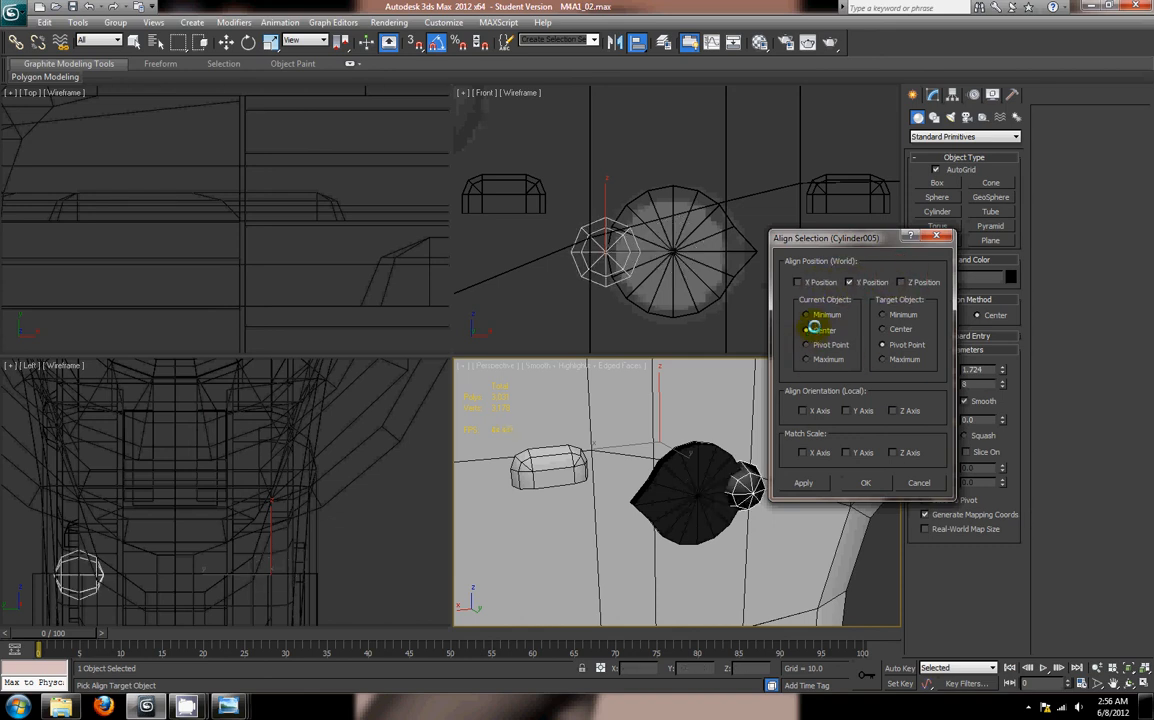
click(888, 358)
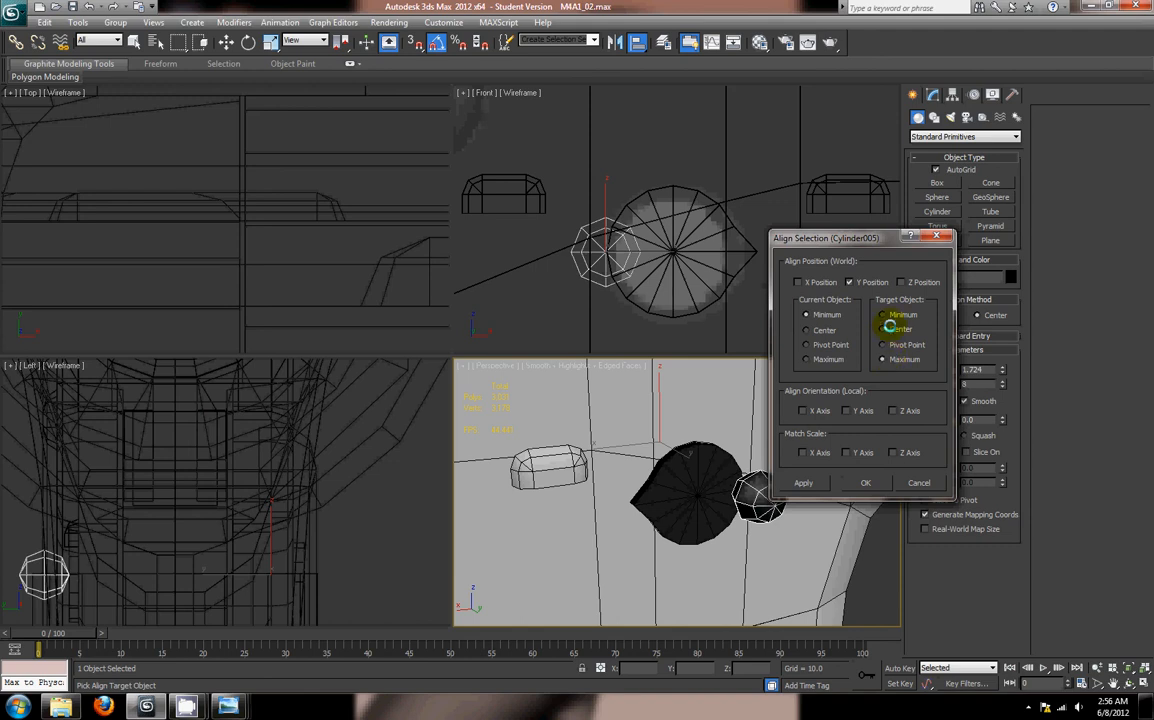
click(885, 314)
click(808, 359)
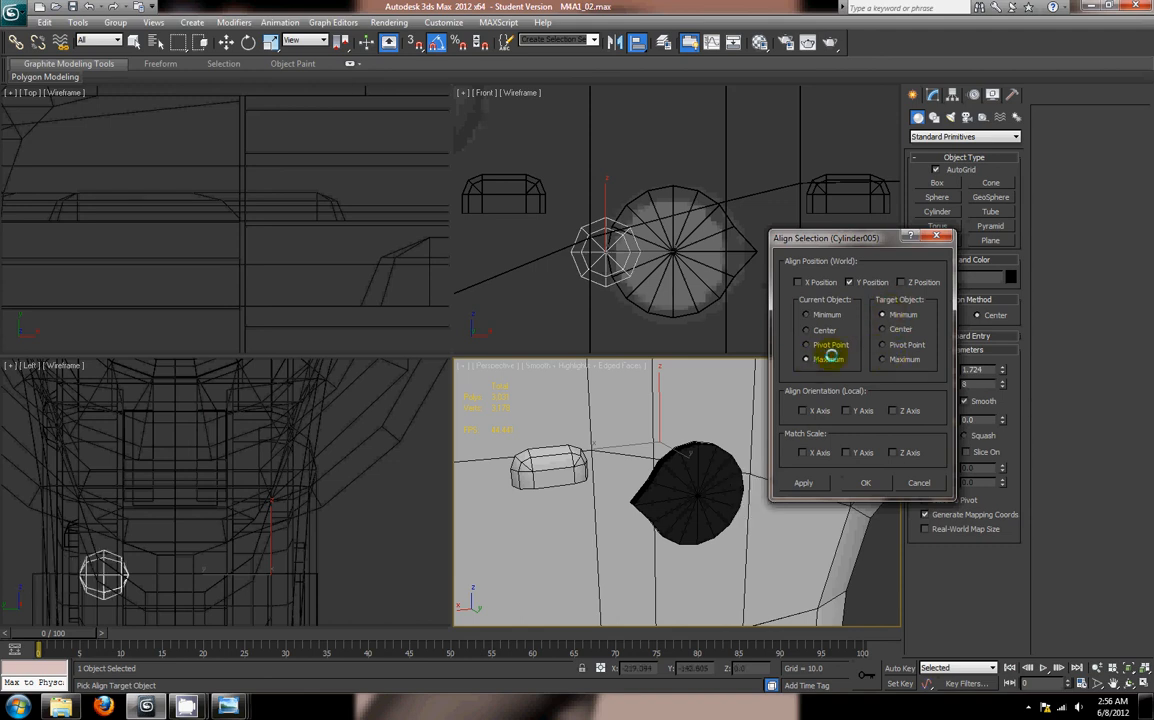
click(884, 357)
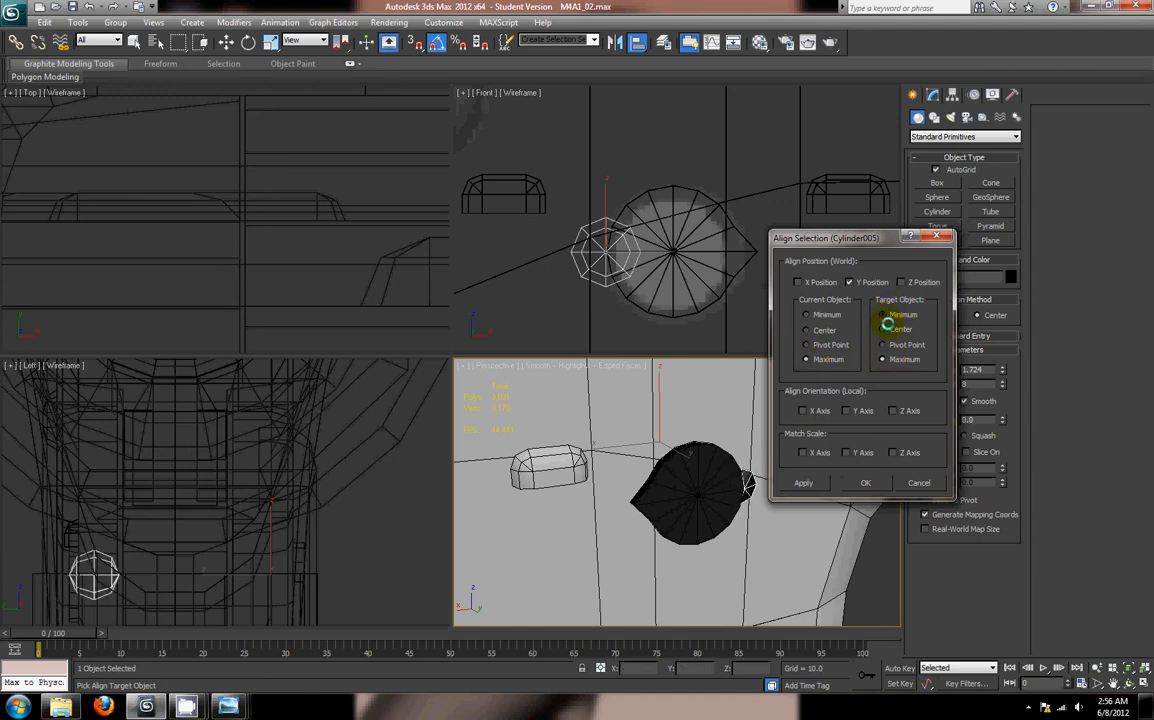
click(886, 342)
click(835, 344)
click(888, 314)
click(889, 358)
click(866, 483)
Step: Flatten the sphere to about 62.5% of its depth along the world Y axis
alt+middle_drag(770, 482, 569, 454)
key(r)
drag(571, 451, 605, 459)
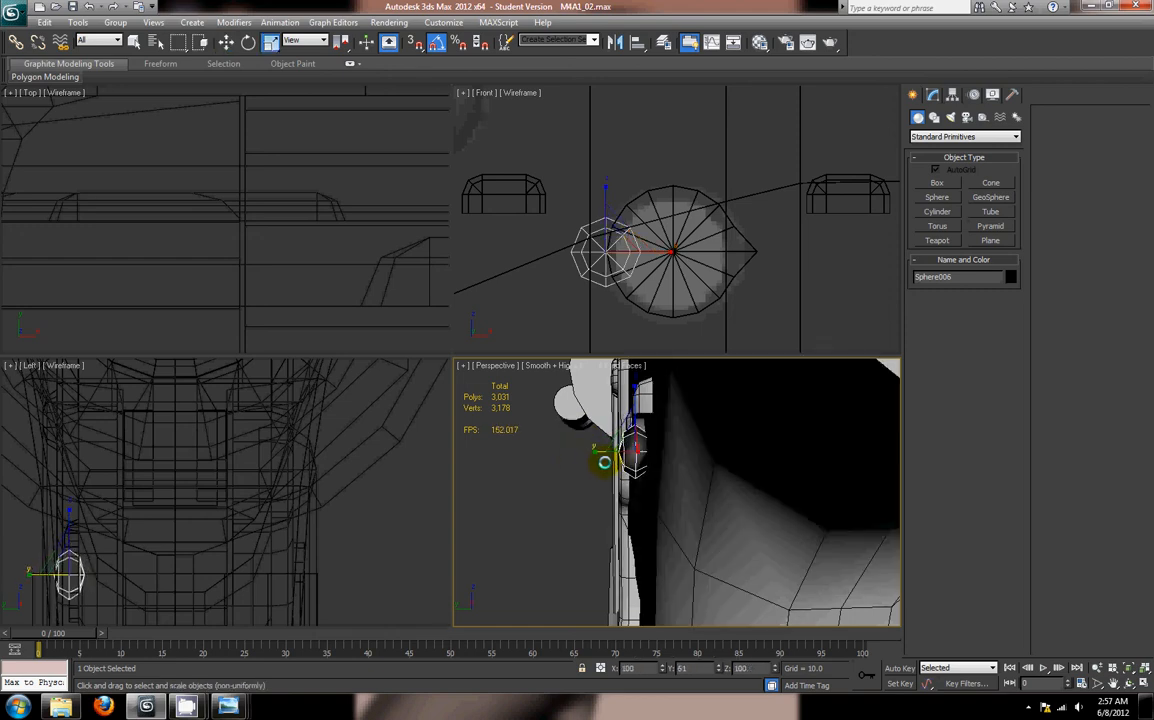
alt+middle_drag(602, 462, 762, 487)
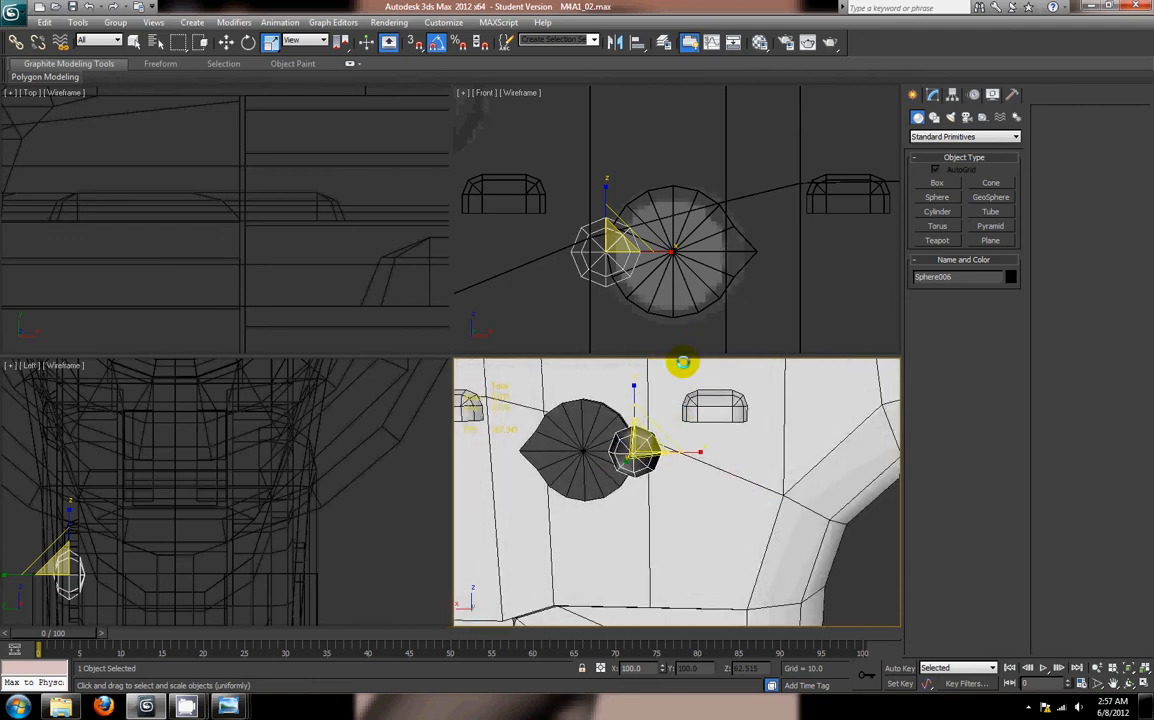
Step: Move the flattened sphere about 1 unit along X toward the centre of the selector disc
scroll(651, 274, up, 3)
key(w)
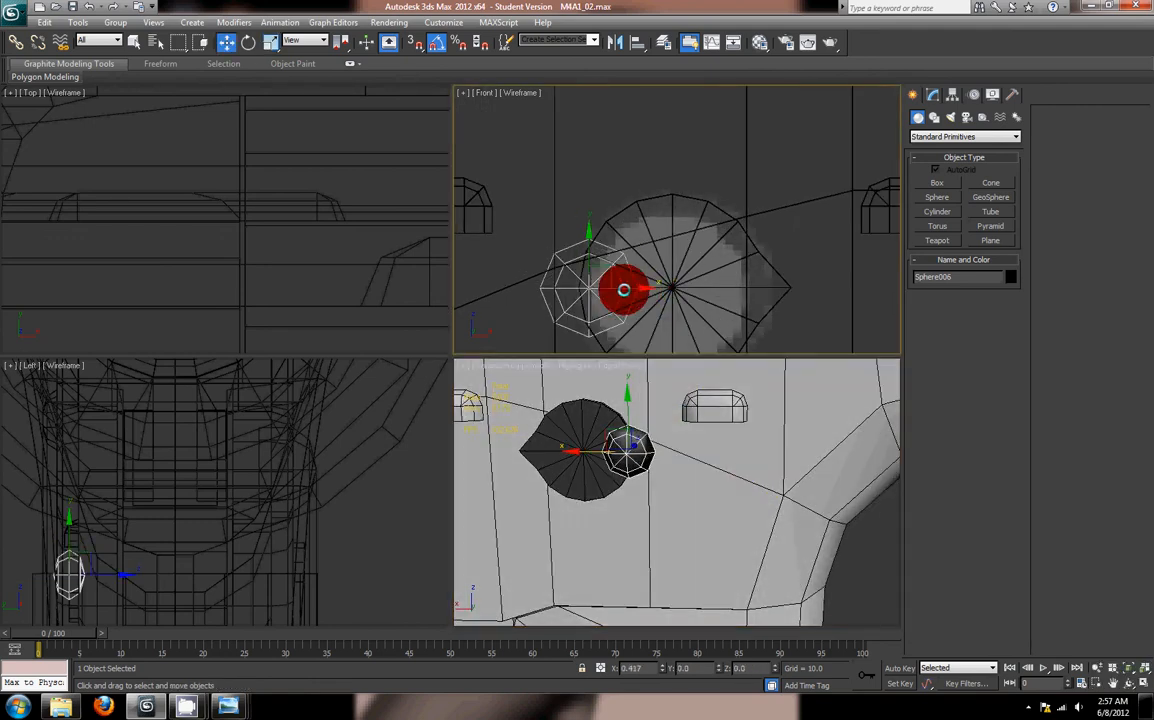
drag(632, 291, 638, 293)
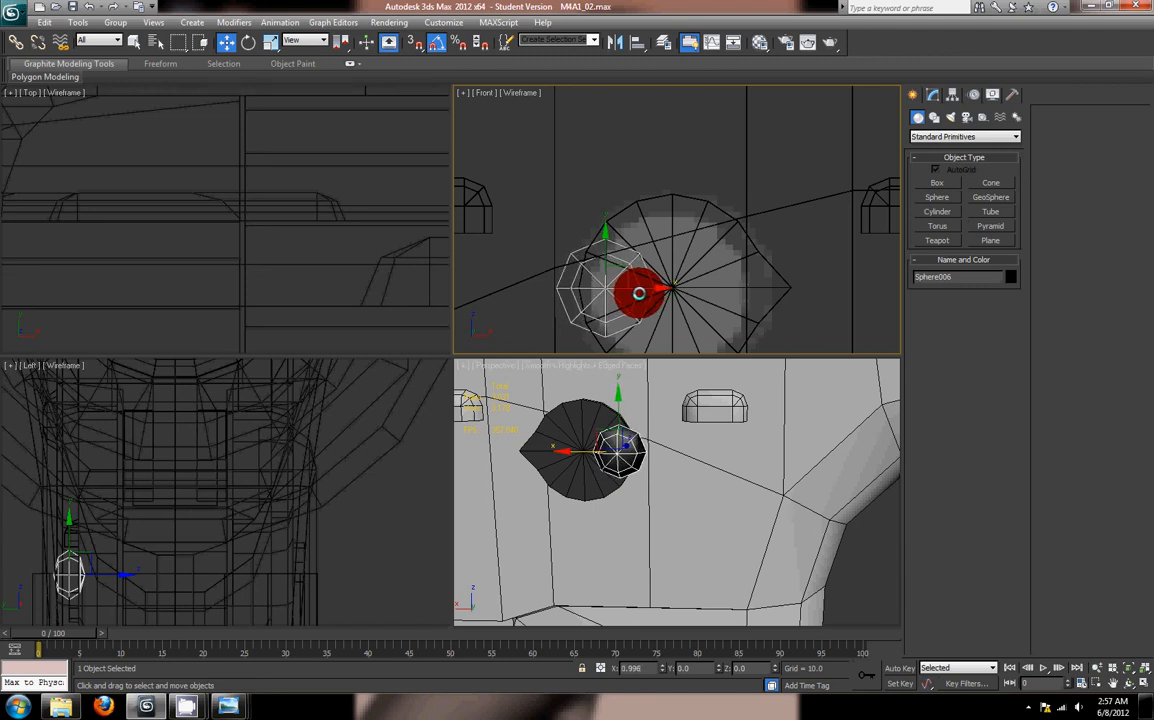
Step: Convert the sphere to an editable poly and delete the vertices of its half facing the receiver
right_click(631, 456)
mouse_move(690, 581)
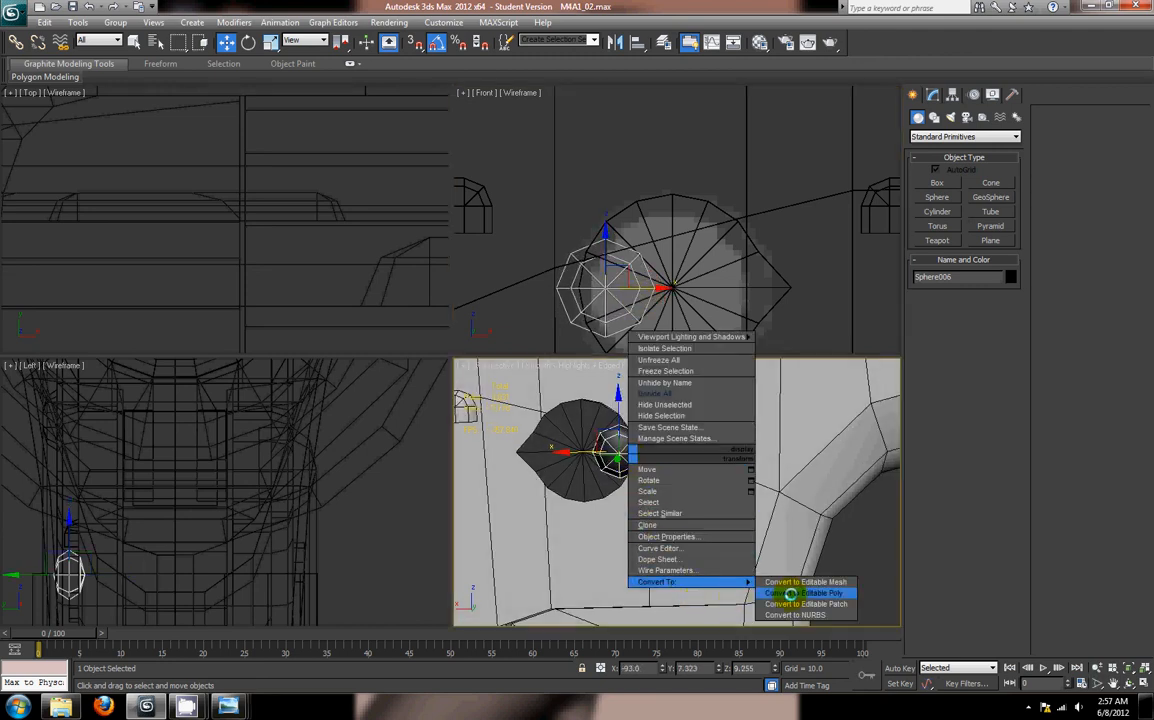
click(790, 593)
middle_drag(72, 471, 400, 430)
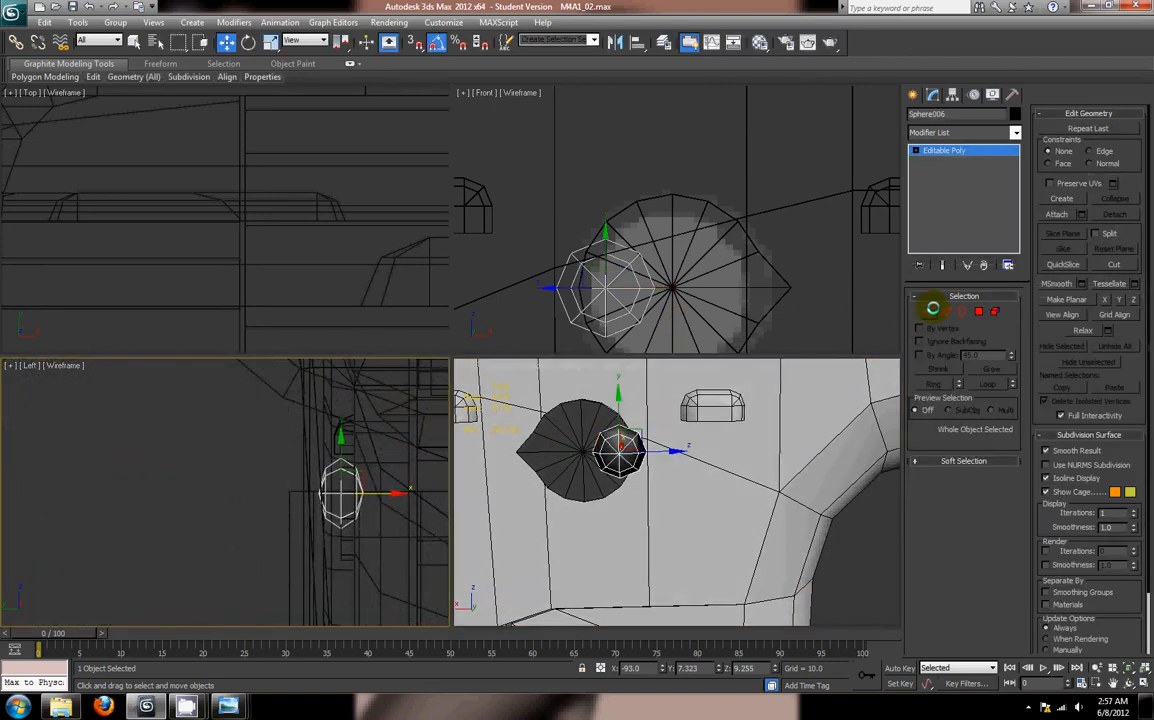
click(930, 311)
key(Delete)
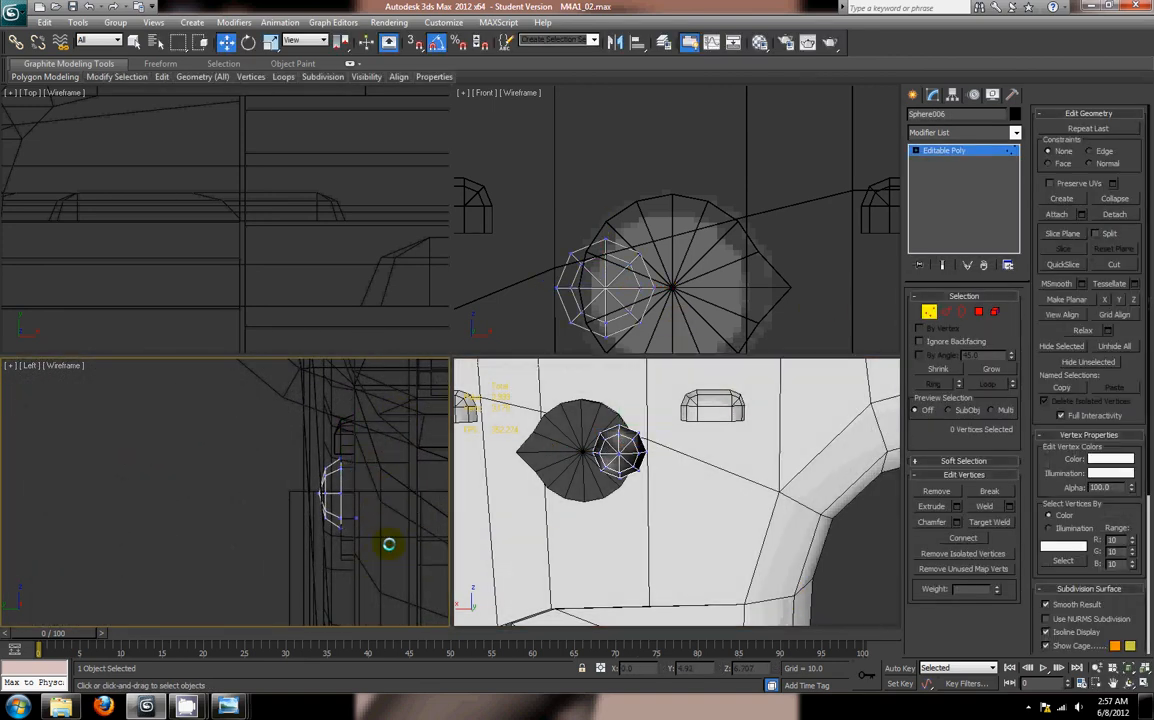
Step: Detach the half-dome's outer polygons, away from the disc, as an element and move them about 9.4 units rearward along X
click(976, 311)
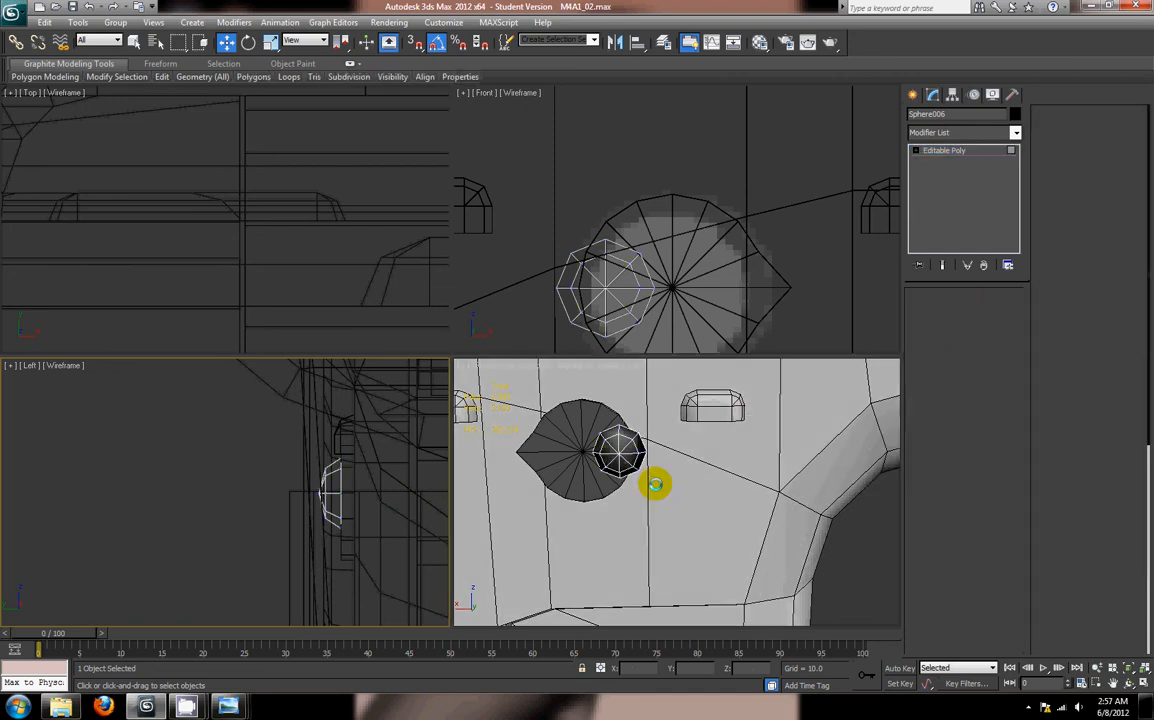
click(618, 415)
click(1128, 215)
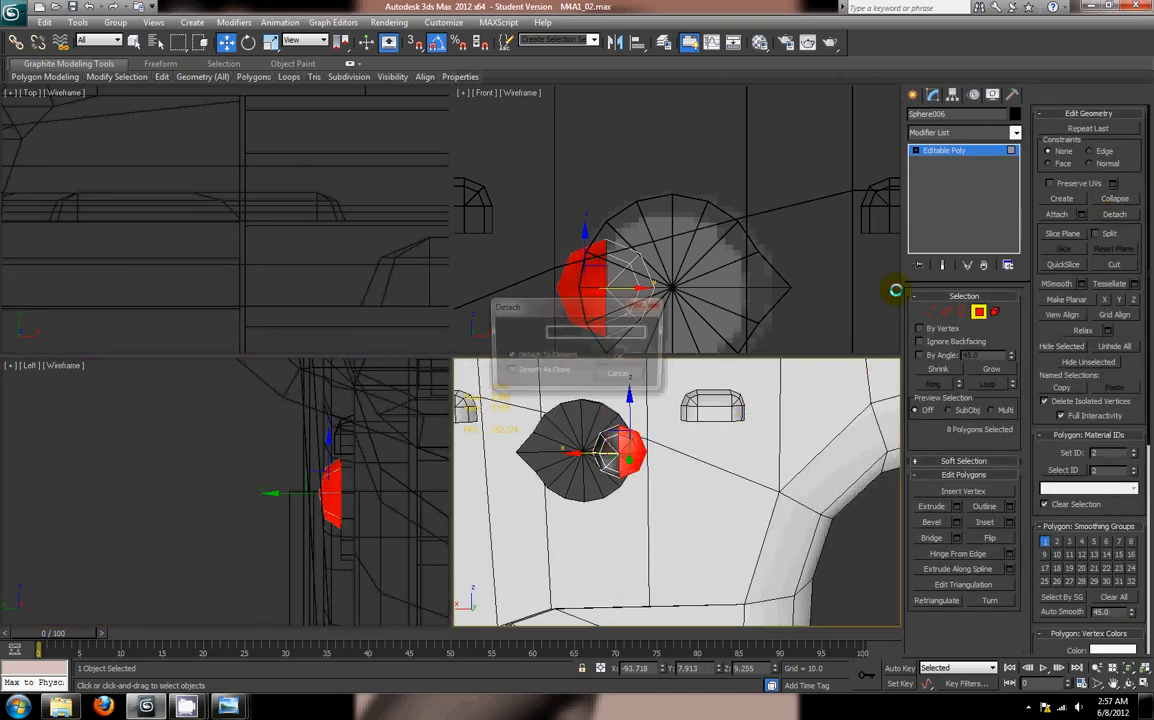
click(620, 367)
drag(582, 459, 700, 458)
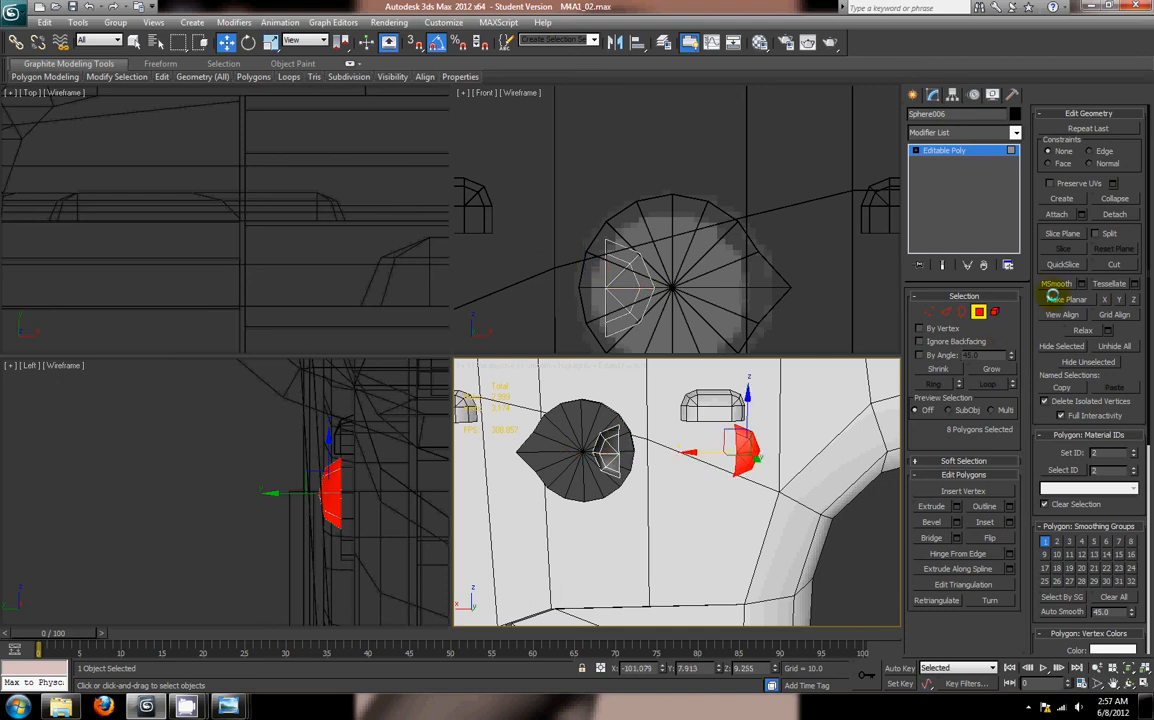
Step: Bridge the facing open edges of the two dome pieces to form the lever's body, leaving out their base edges
click(960, 309)
click(737, 453)
ctrl+click(620, 453)
click(947, 311)
alt+drag(616, 216, 695, 328)
scroll(600, 300, down, 2)
middle_drag(552, 303, 579, 288)
scroll(579, 288, down, 2)
middle_drag(500, 207, 574, 189)
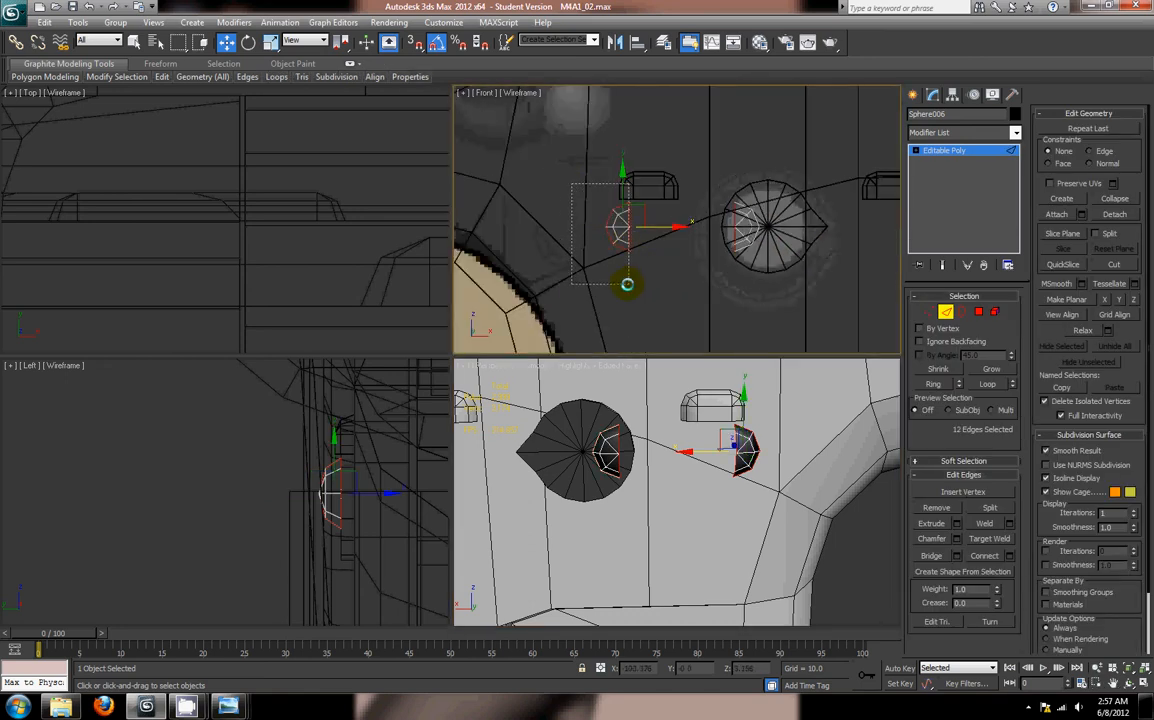
alt+drag(627, 284, 627, 285)
click(930, 557)
Step: Extend the lever's open back border toward the receiver and set its Y position to 6.657
alt+middle_drag(815, 543, 760, 500)
click(960, 310)
drag(645, 458, 652, 463)
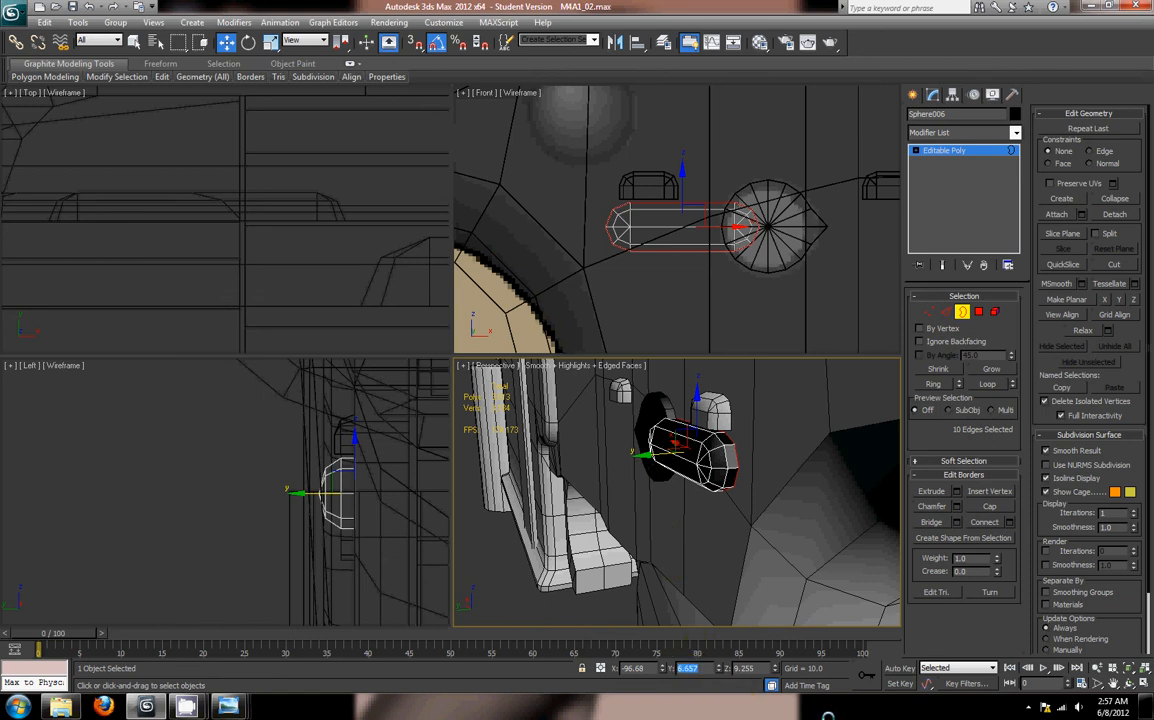
alt+middle_drag(672, 511, 636, 515)
Step: Select all the polygons of the lever's rounded front and pull them outward about 0.34 units from the receiver
ctrl+click(985, 313)
alt+middle_drag(730, 470, 800, 460)
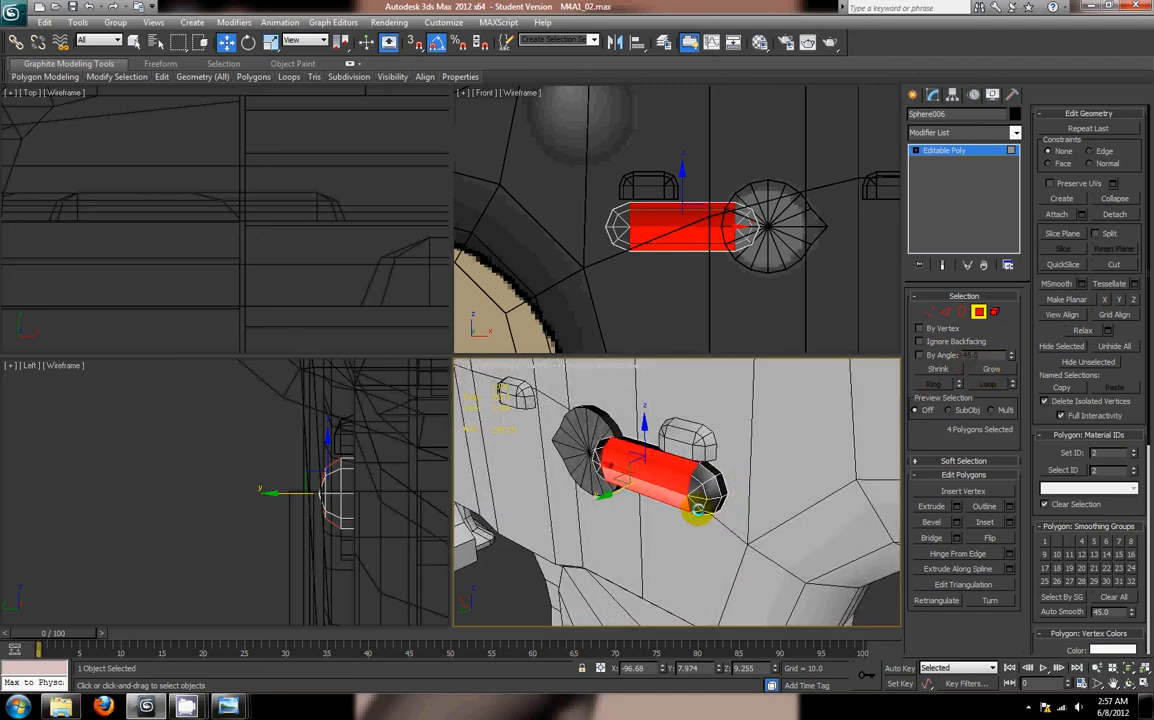
ctrl+click(693, 500)
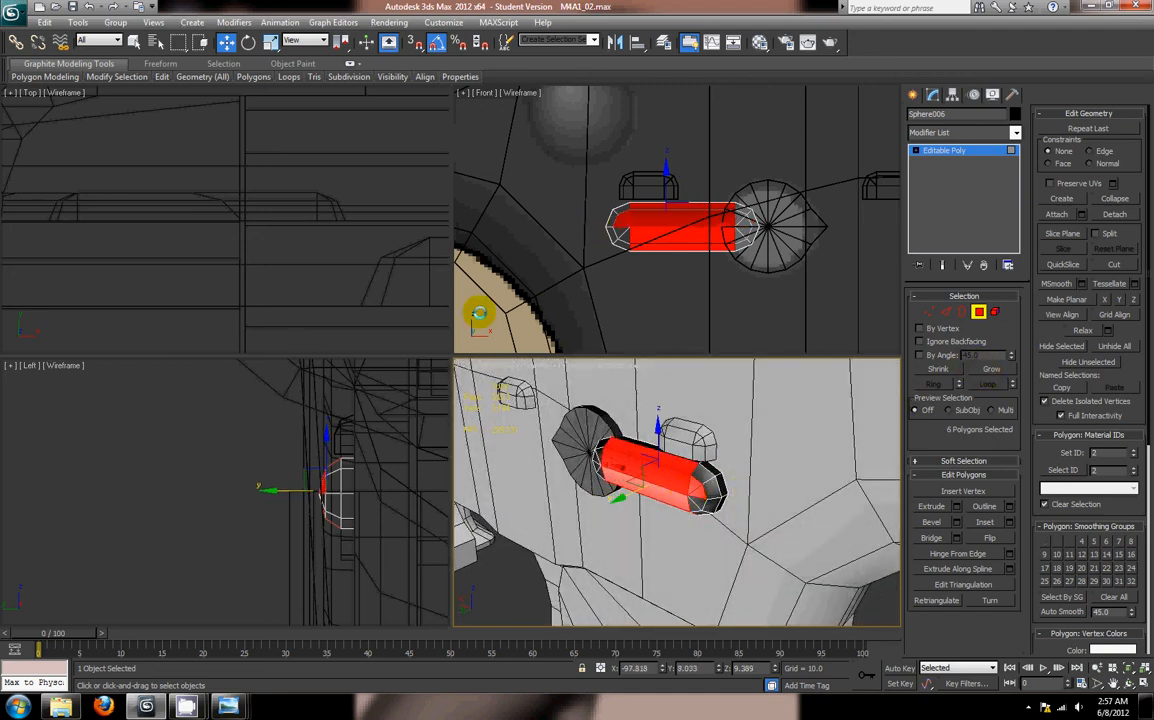
ctrl+drag(284, 437, 330, 561)
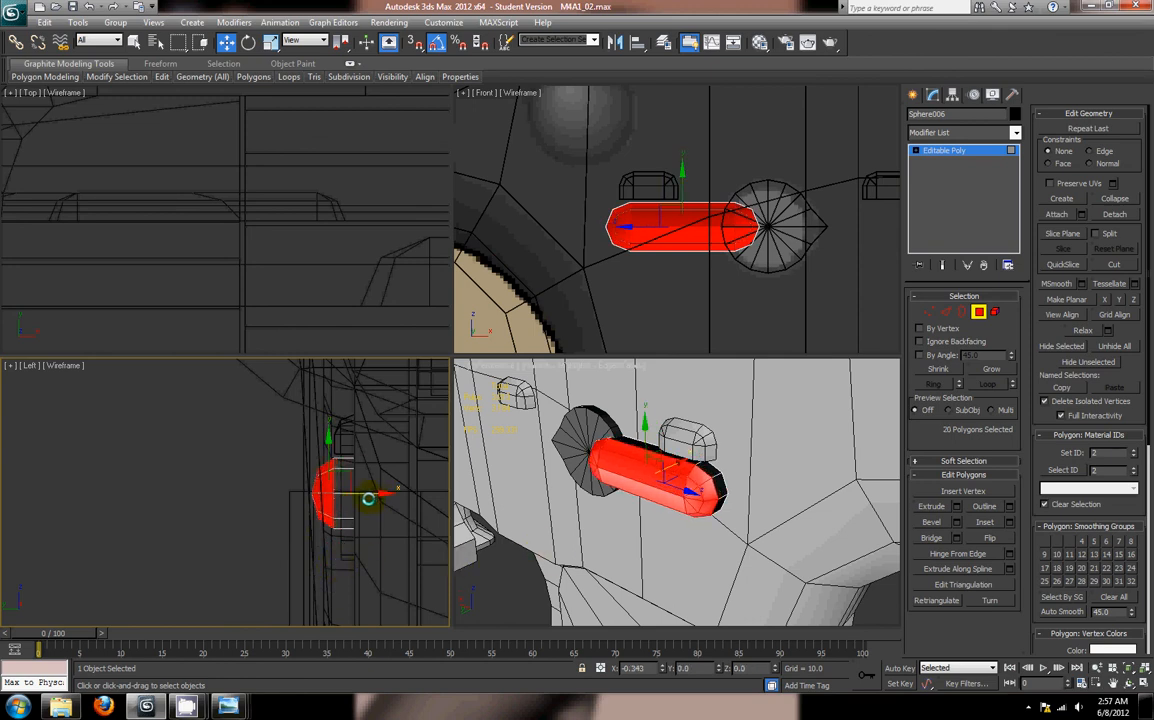
click(283, 533)
alt+middle_drag(283, 533, 371, 532)
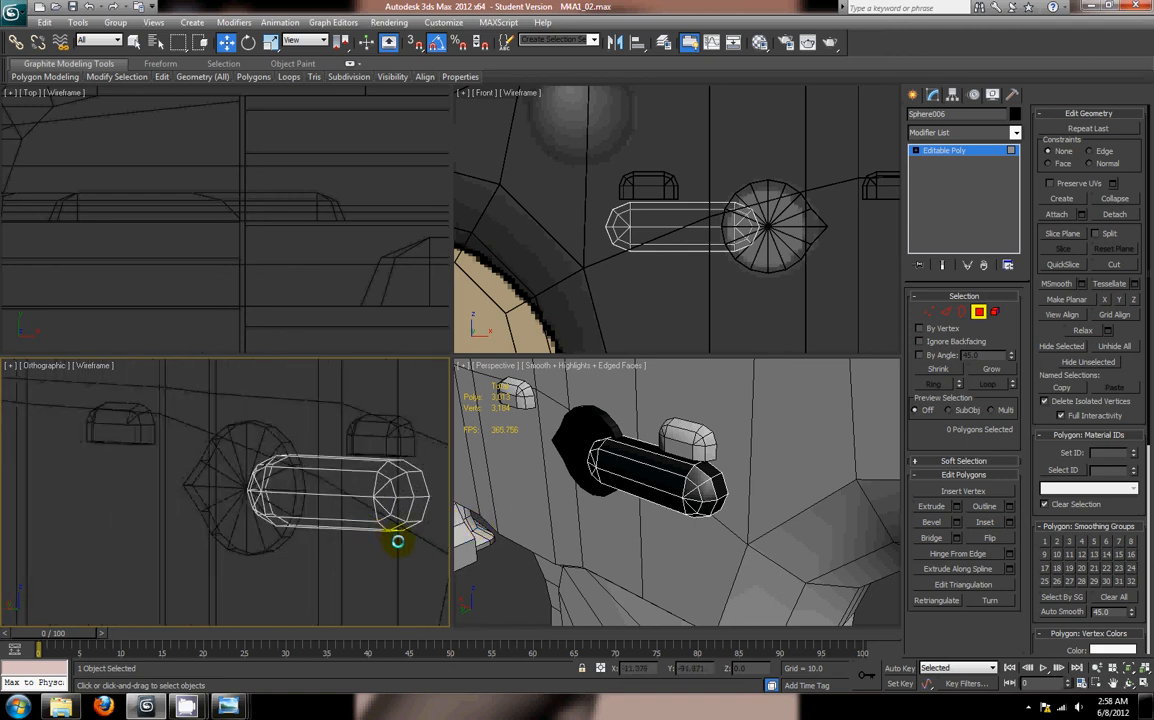
key(l)
key(z)
Step: Assign the whole lever element to smoothing group 1
alt+middle_drag(587, 543, 717, 532)
scroll(675, 531, up, 5)
click(993, 312)
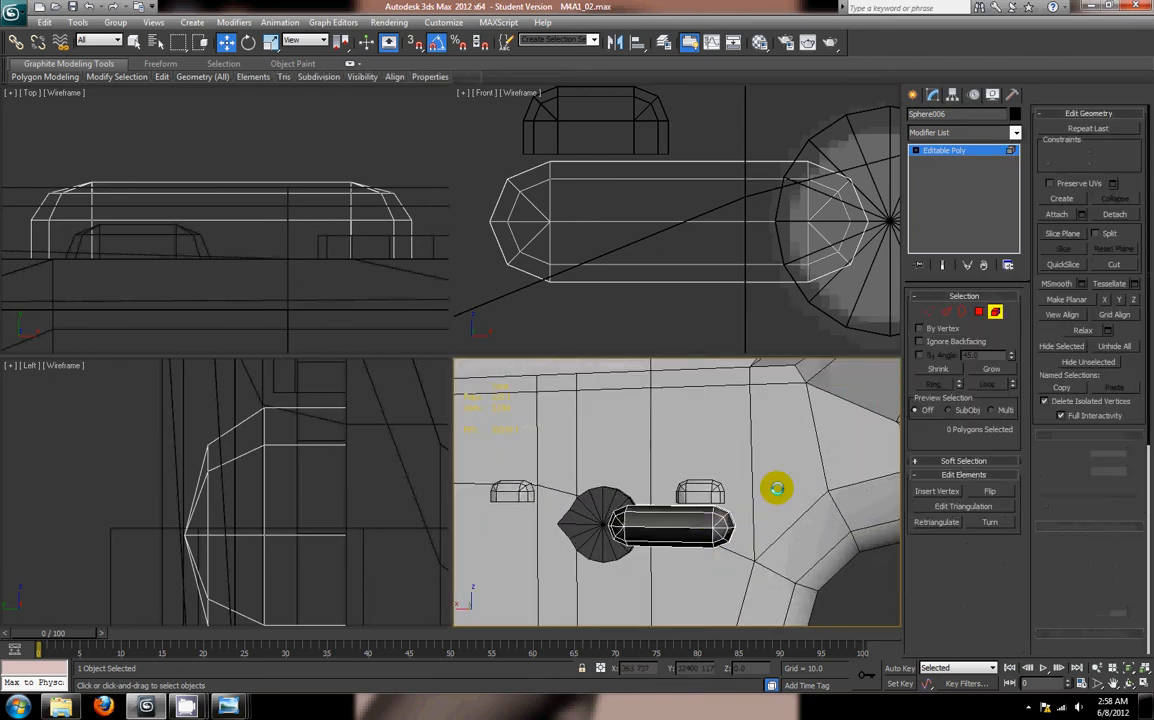
click(763, 530)
click(1045, 540)
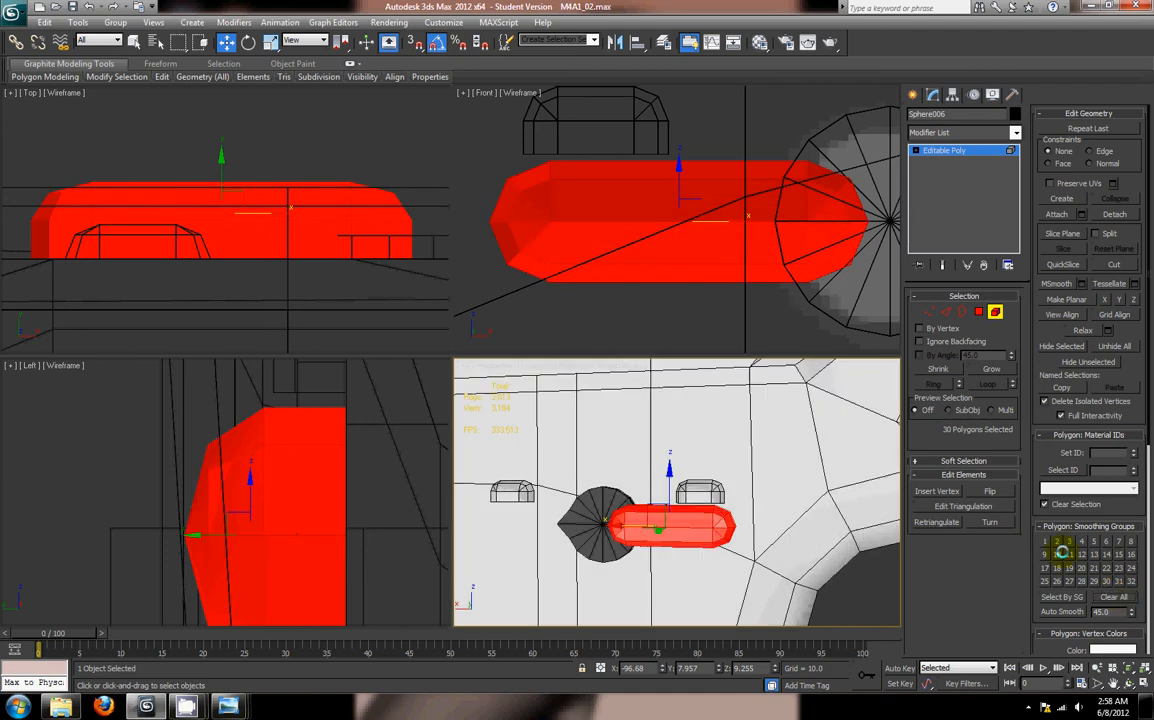
alt+middle_drag(790, 562, 753, 535)
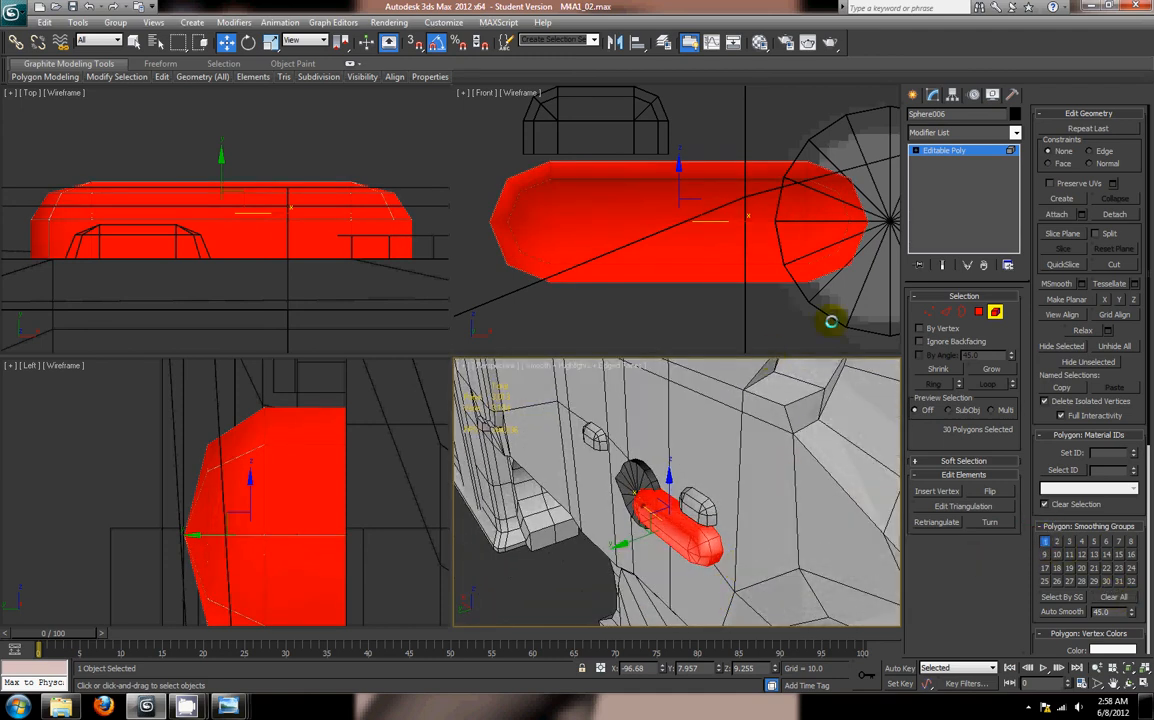
Step: Put the polygons of the lever's straight side wall in smoothing group 2 and check the shading without edges
click(979, 312)
scroll(338, 430, down, 3)
drag(232, 367, 344, 570)
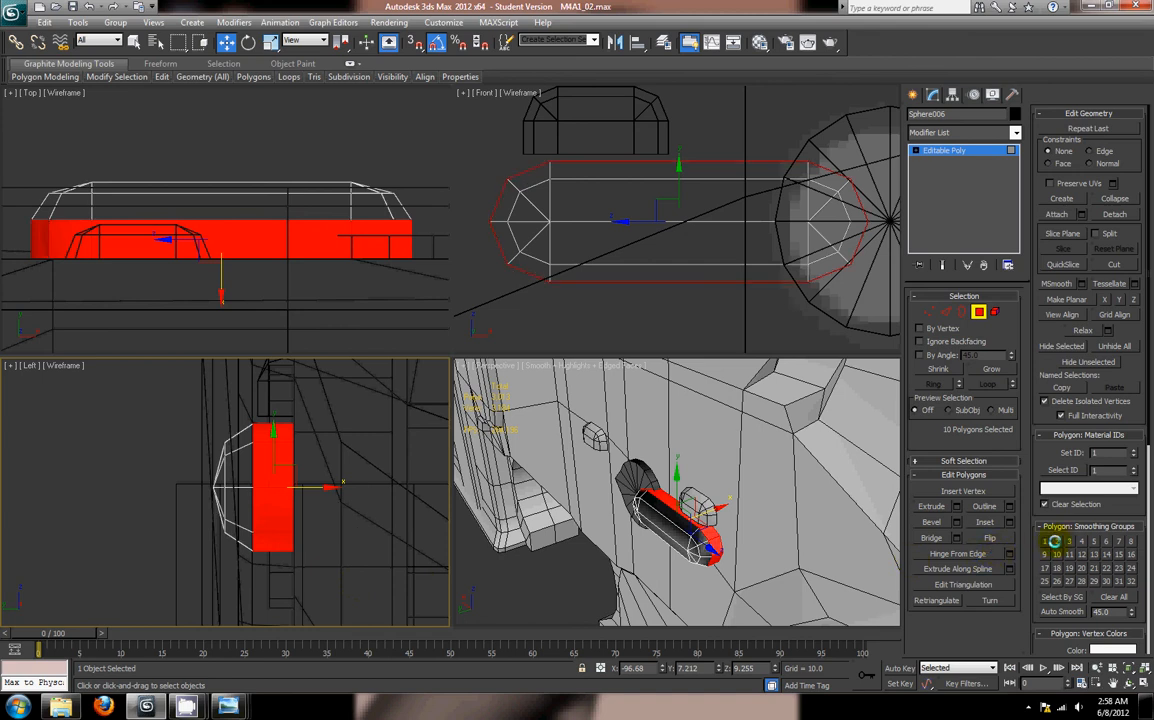
scroll(590, 620, down, 5)
click(556, 567)
scroll(556, 567, up, 10)
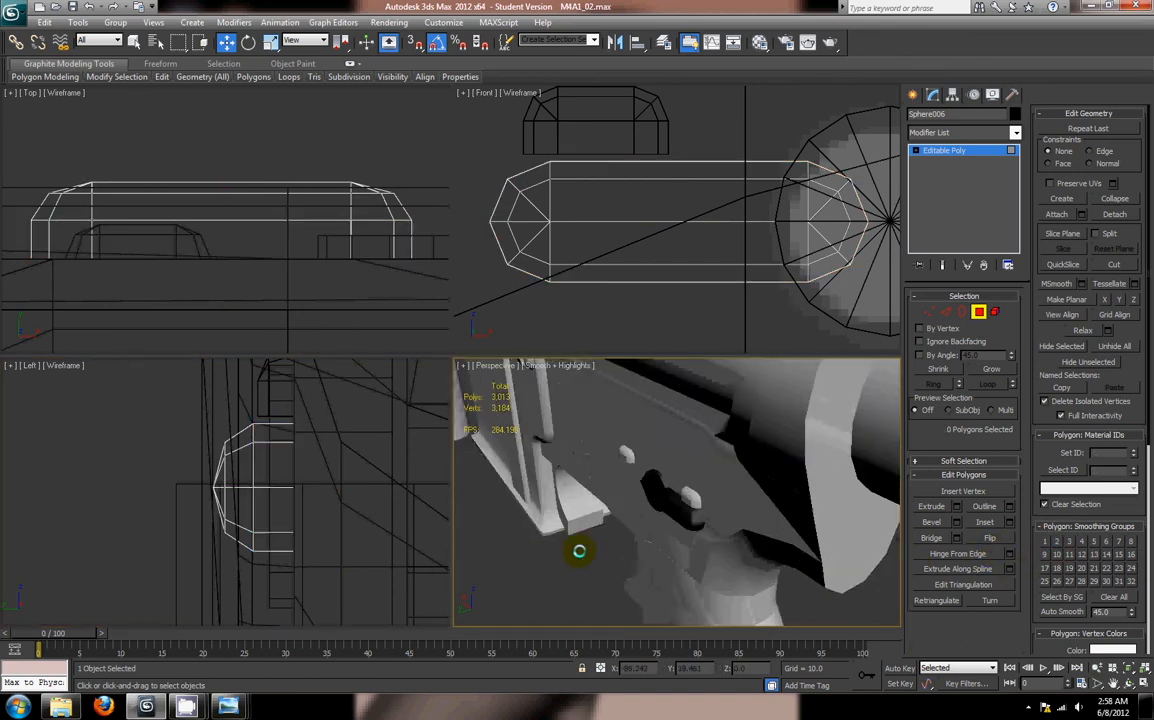
alt+middle_drag(668, 511, 634, 486)
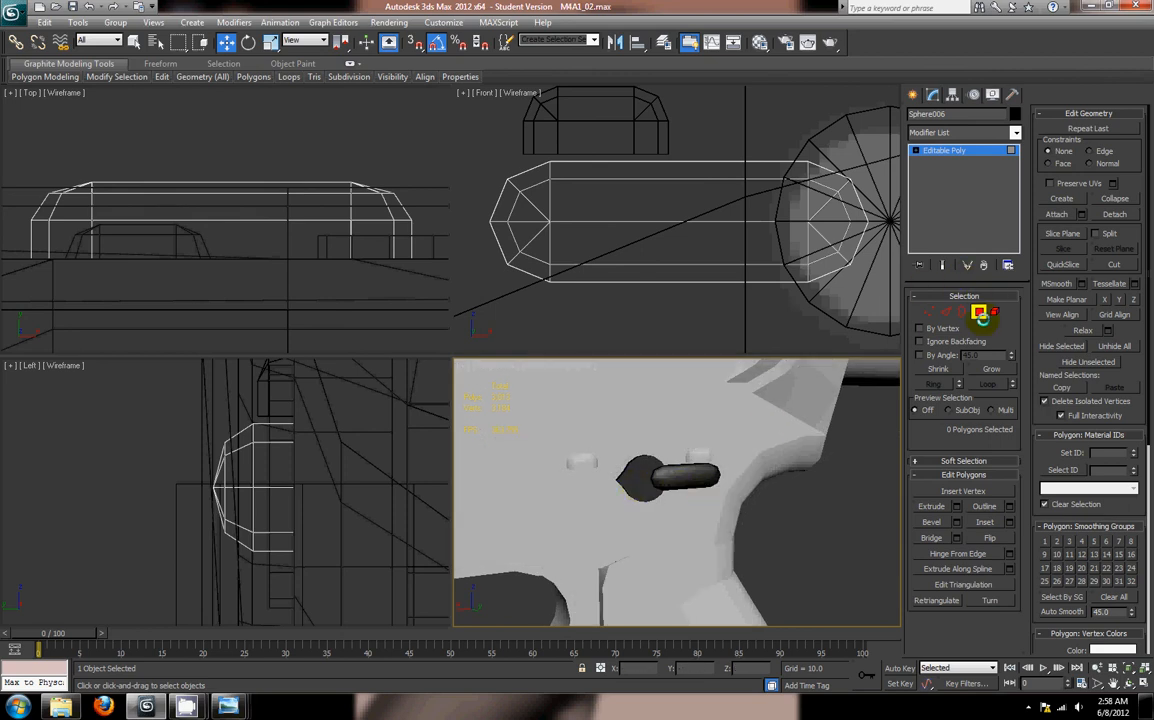
Step: Attach the lever to the selector disc and name the combined object Safety Switch
click(981, 316)
click(638, 482)
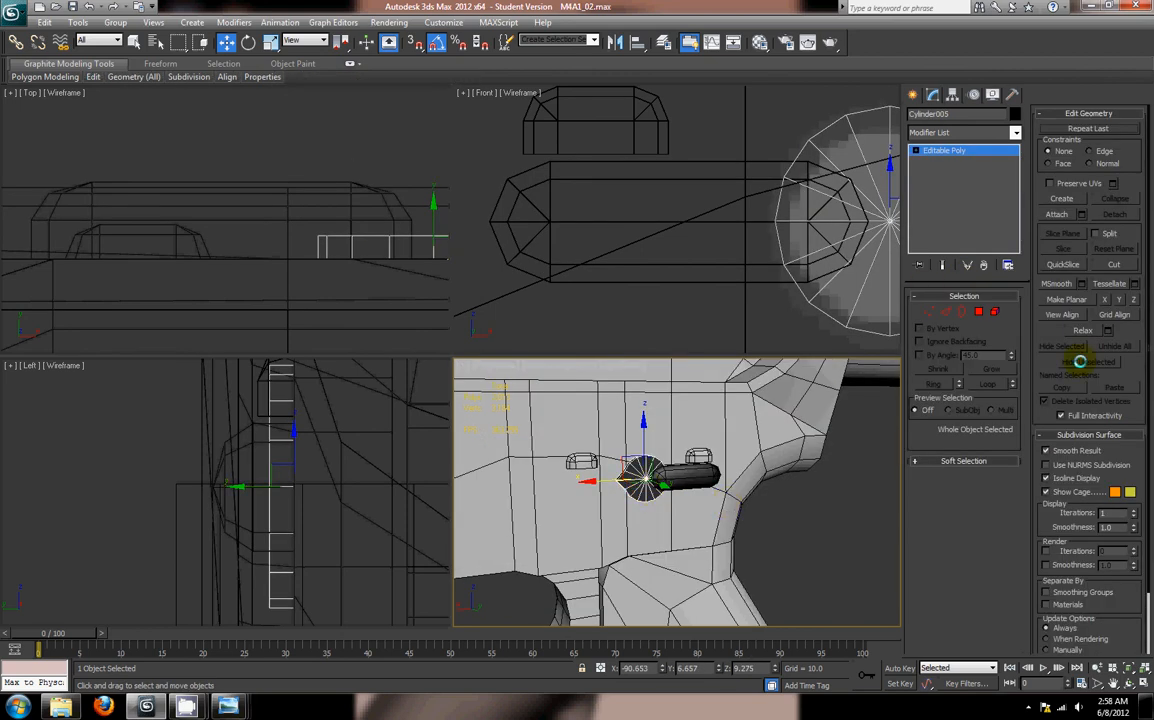
click(683, 481)
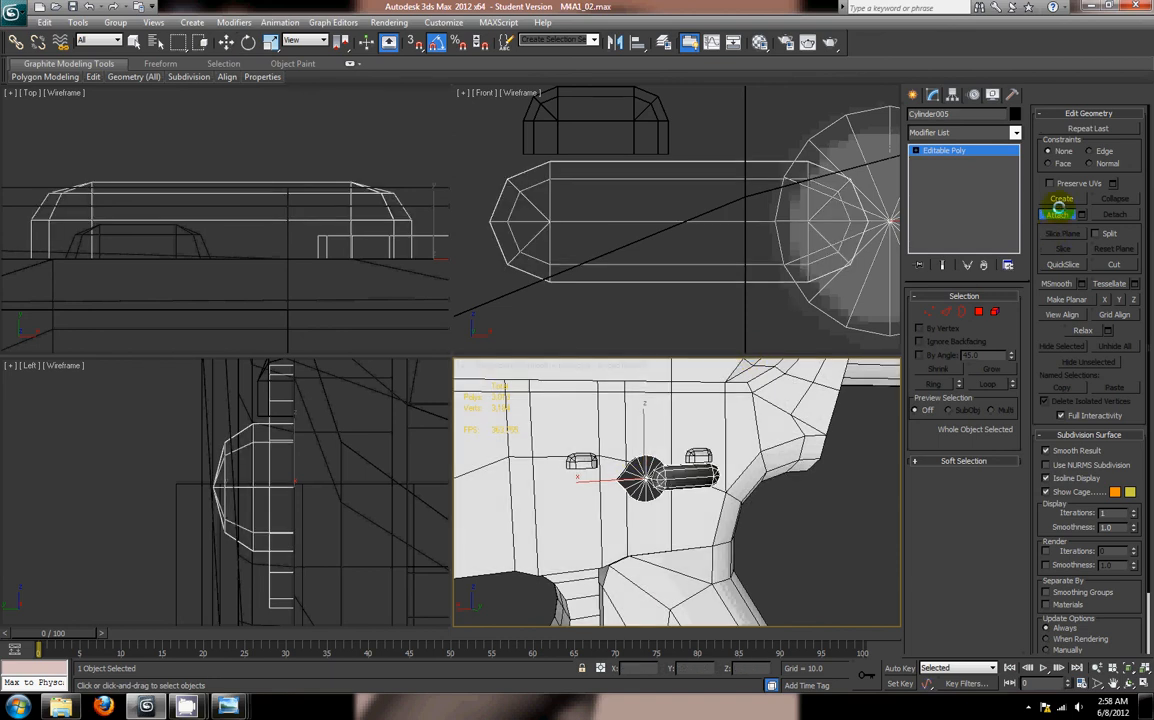
click(1057, 214)
click(1057, 214)
drag(963, 113, 771, 129)
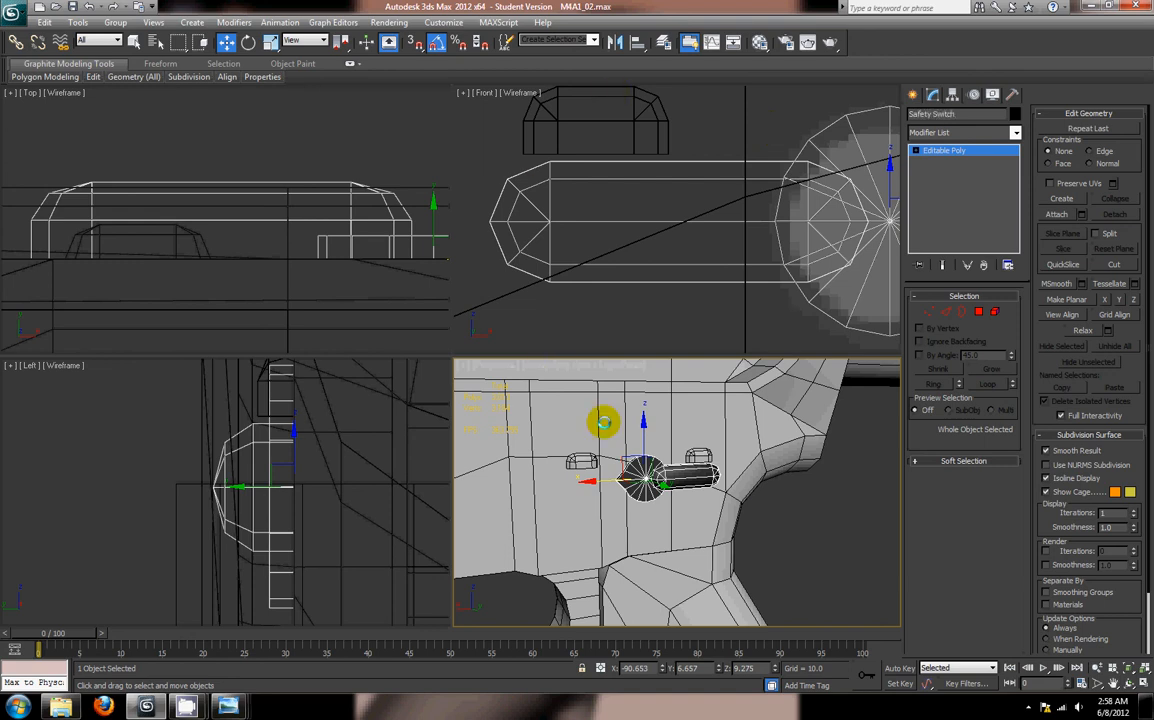
click(780, 500)
Step: Apply the 02 - Default material to the safety switch
mouse_move(719, 547)
alt+middle_down()
mouse_move(734, 545)
mouse_move(729, 528)
alt+middle_up()
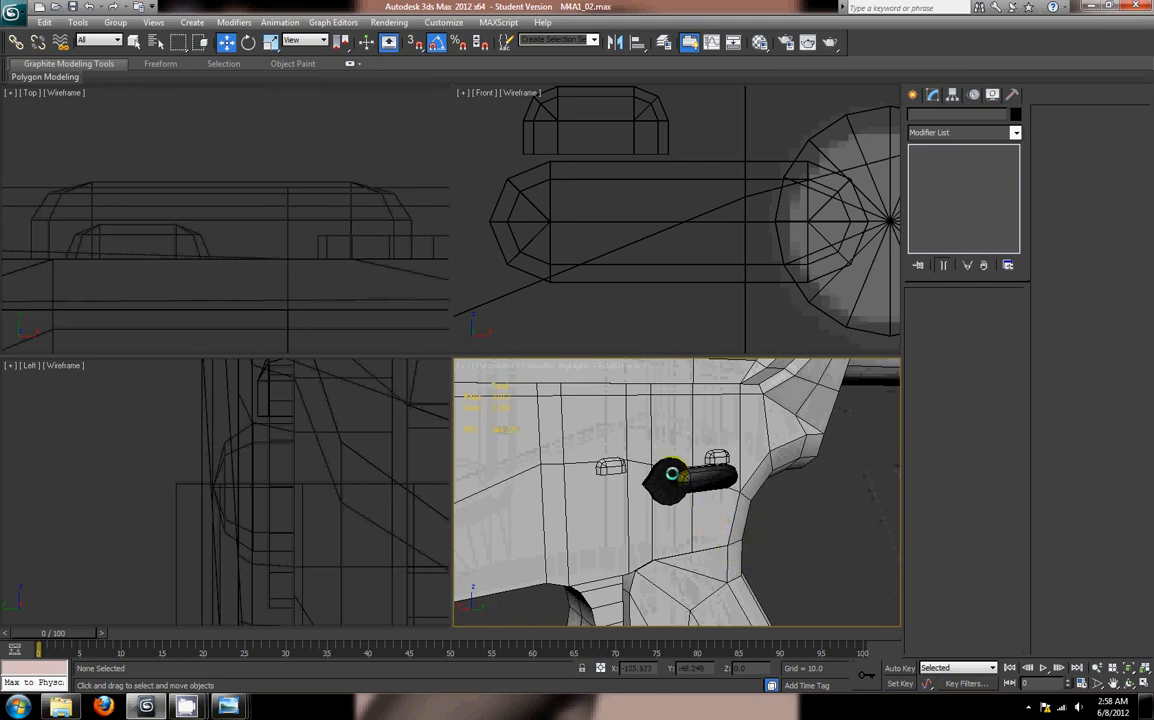
click(672, 473)
key(m)
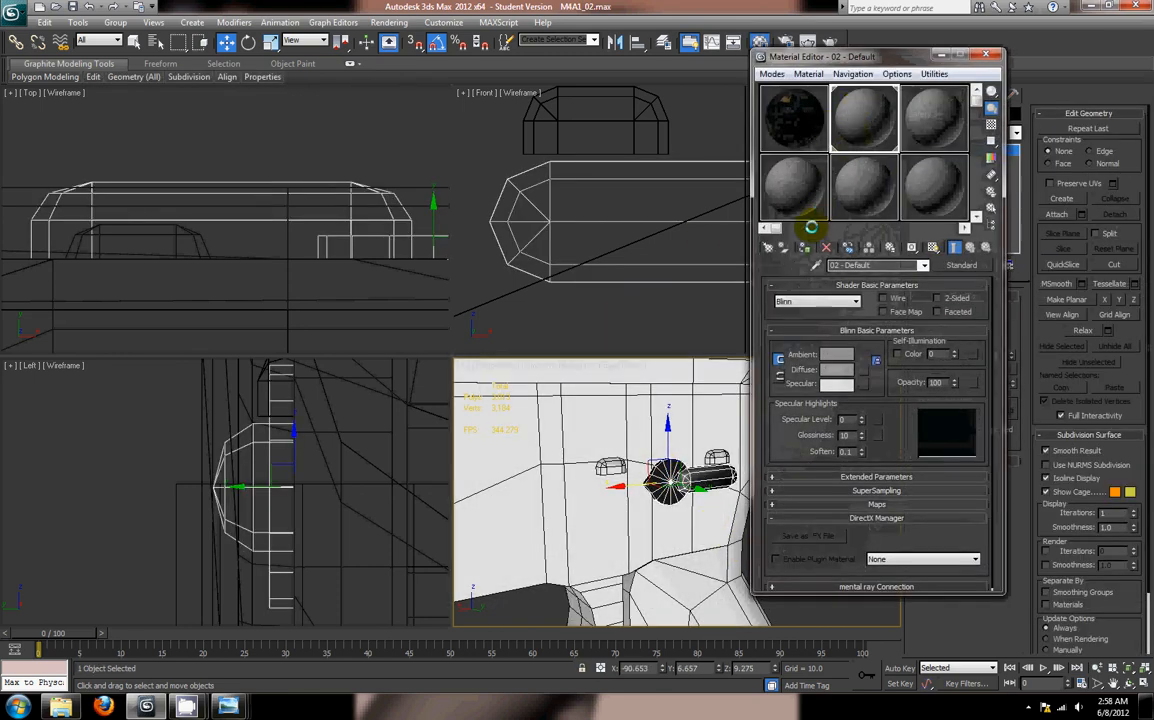
click(985, 57)
click(846, 502)
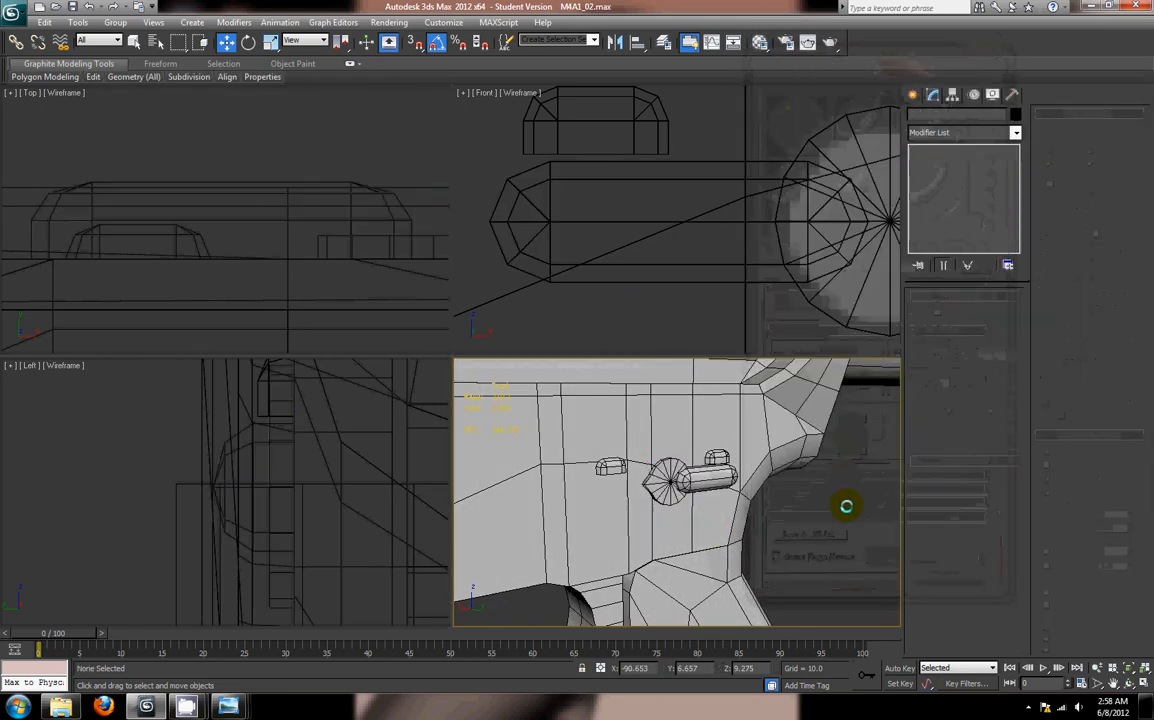
Step: Examine the receiver side with its finished safety switch in a maximized perspective view without edges
key(F4)
scroll(799, 484, down, 5)
alt+middle_drag(775, 475, 337, 522)
key(alt+w)
scroll(600, 489, up, 6)
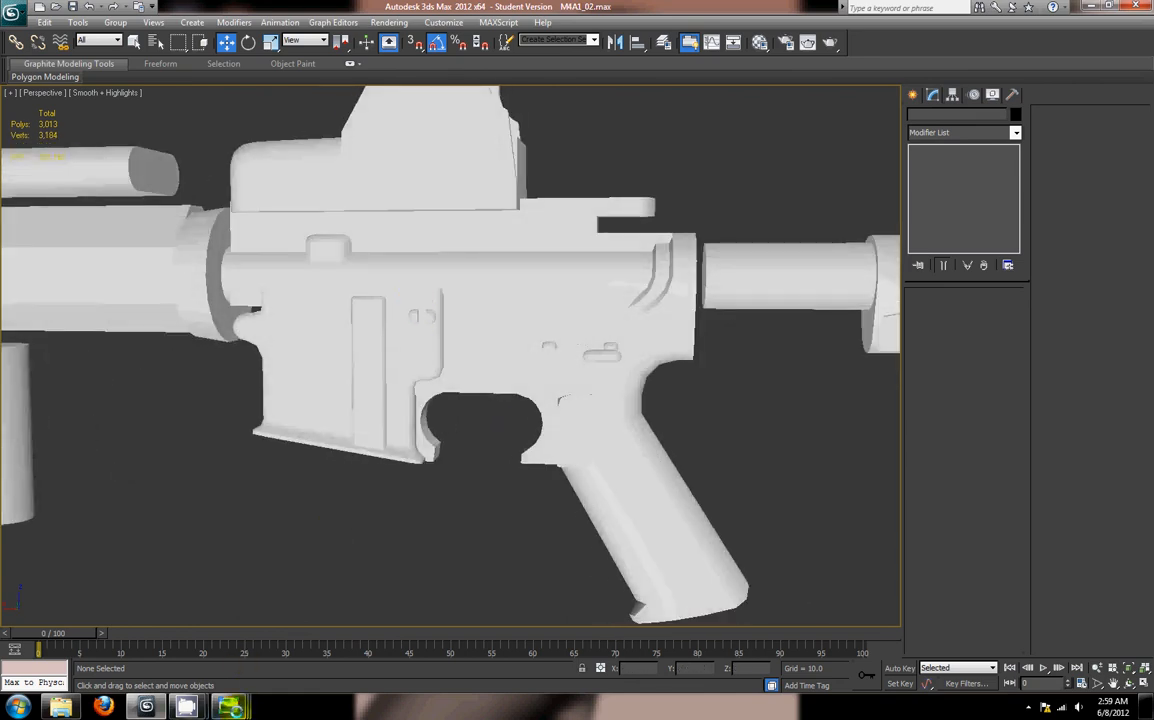
Step: Switch to Windows Photo Viewer and study the receiver details on both sides in the M4A1_08 and M4A1_27 photos
mouse_move(186, 706)
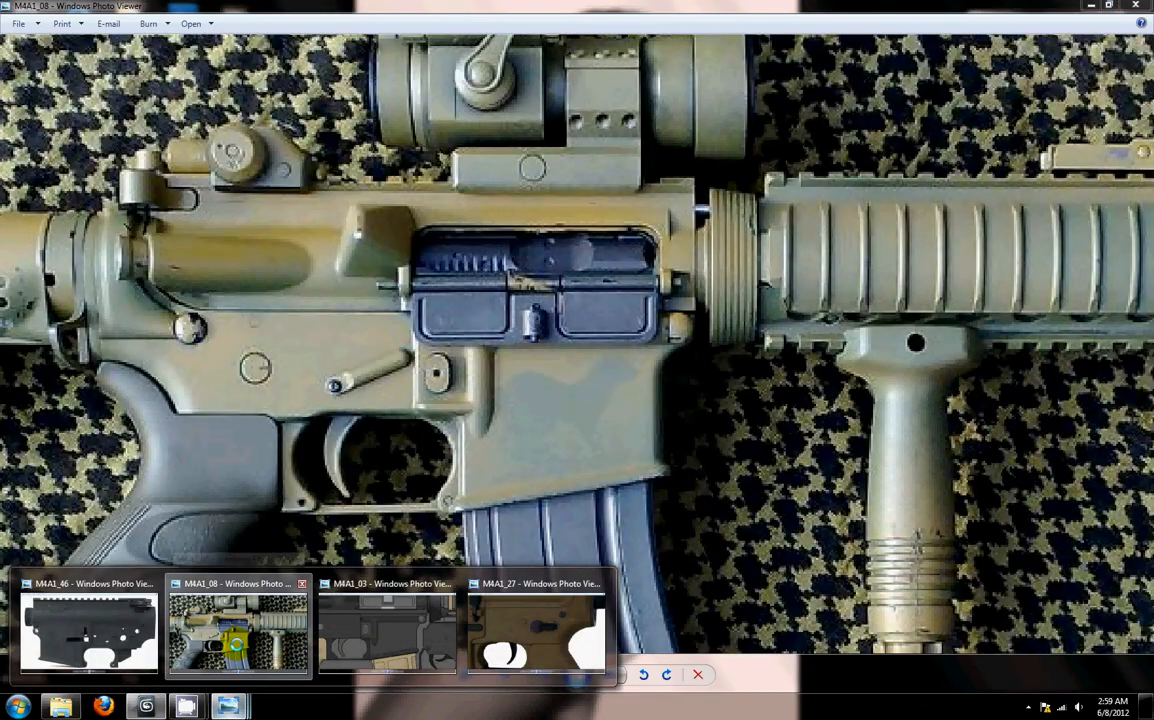
click(237, 645)
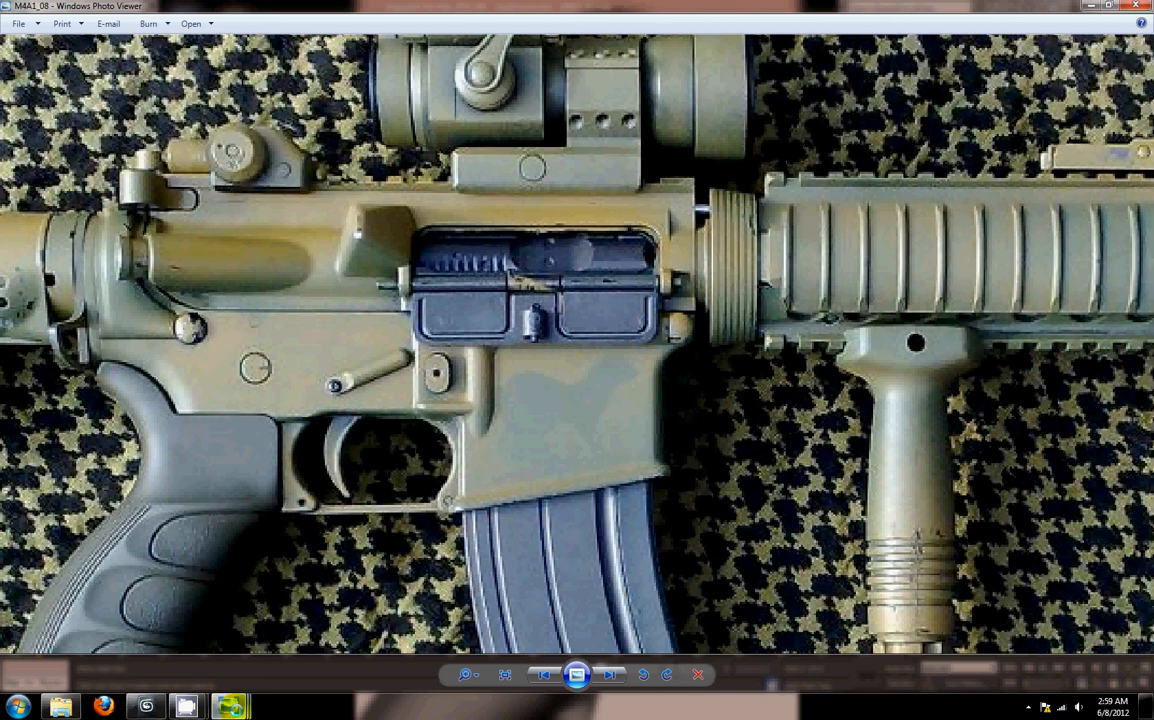
mouse_move(228, 706)
click(516, 640)
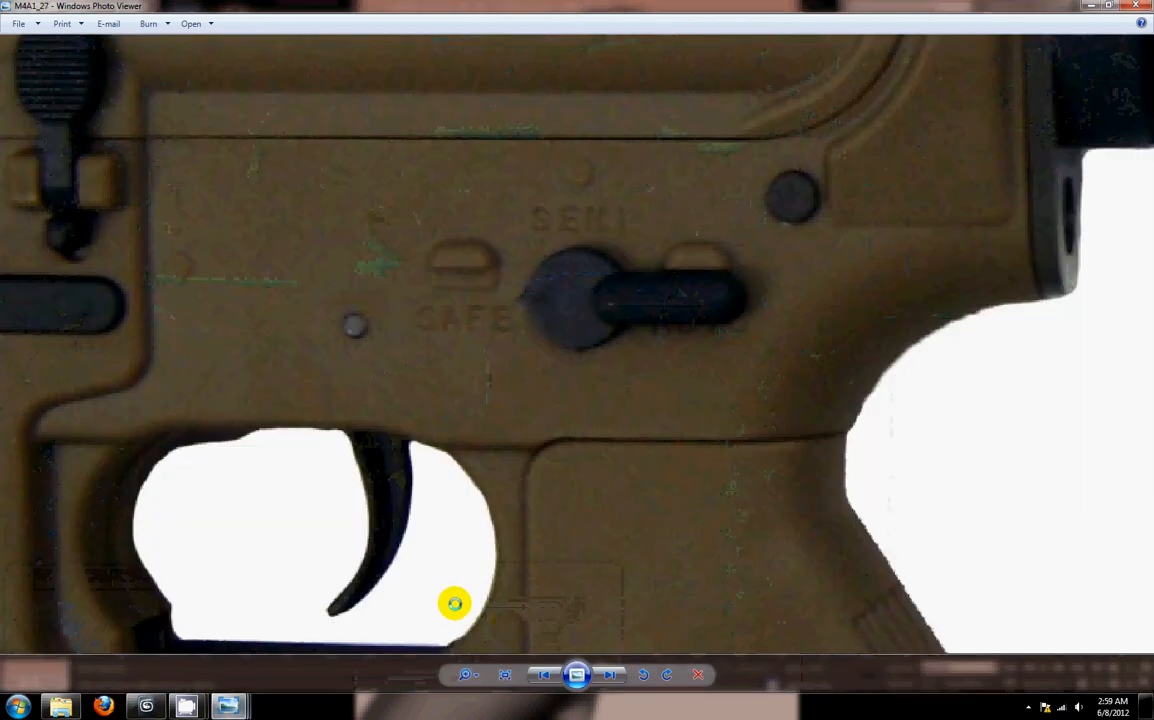
scroll(237, 361, down, 2)
drag(471, 324, 564, 397)
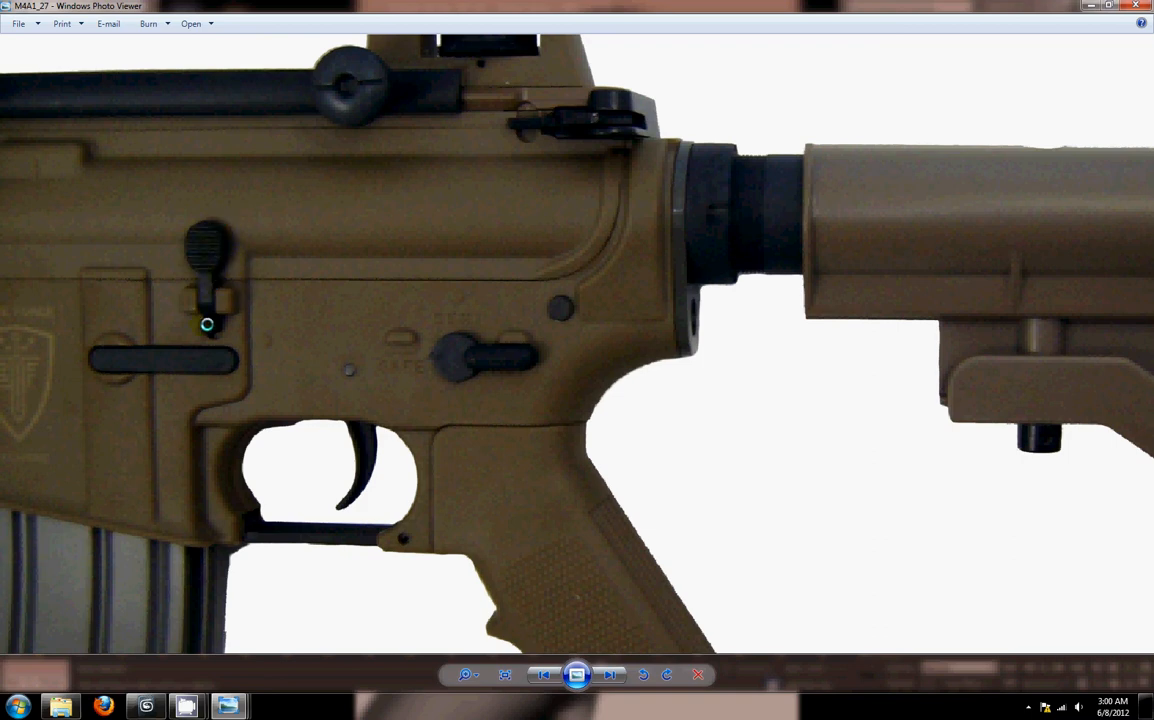
right_click(218, 338)
click(365, 312)
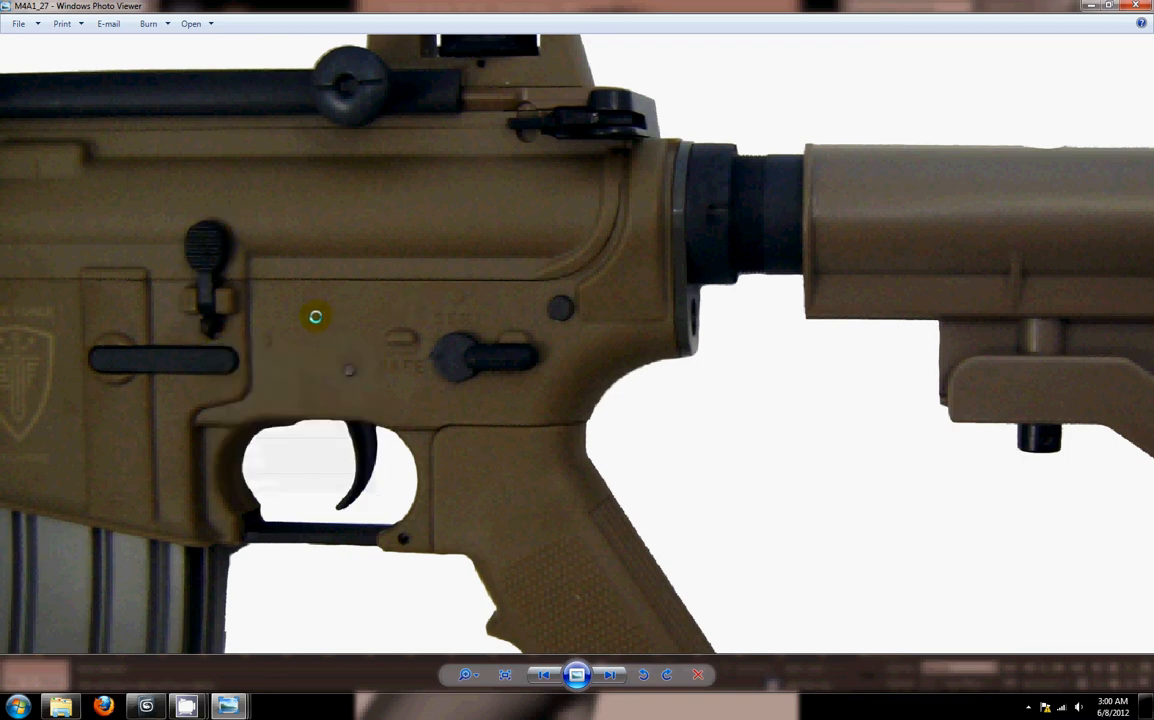
drag(415, 327, 443, 427)
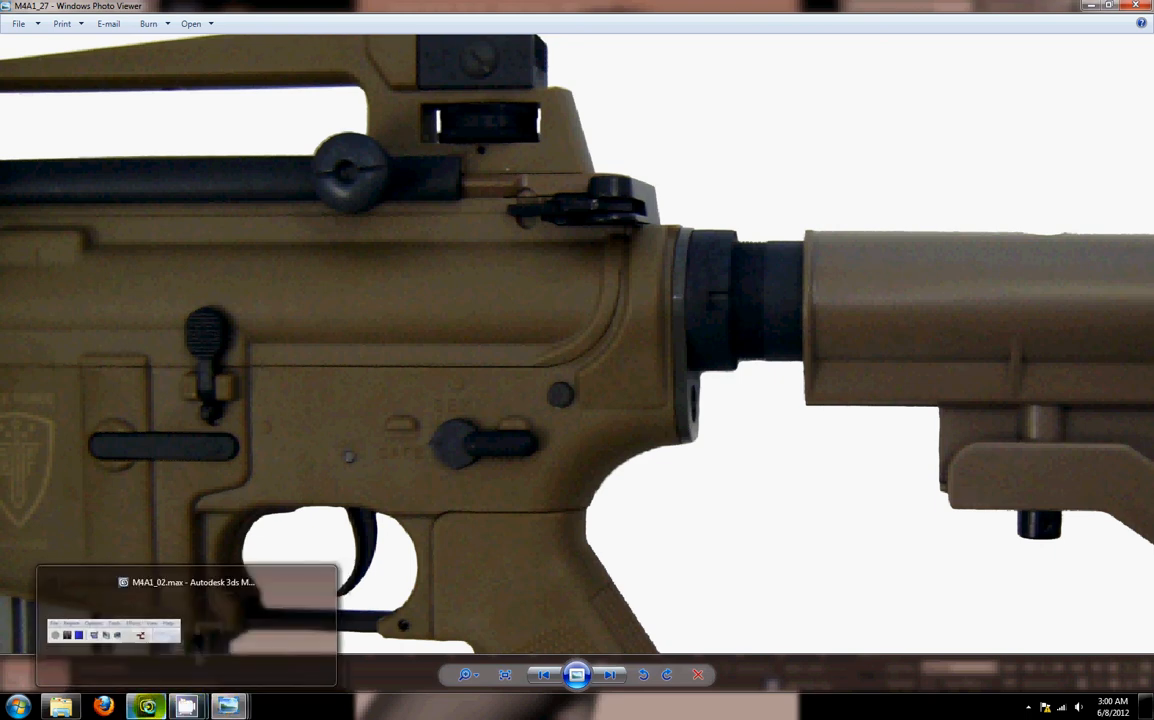
Step: Return to 3ds Max and examine the receiver and the rest of the rifle from both sides
click(146, 707)
scroll(467, 523, down, 6)
alt+middle_drag(479, 515, 247, 528)
middle_drag(365, 478, 350, 501)
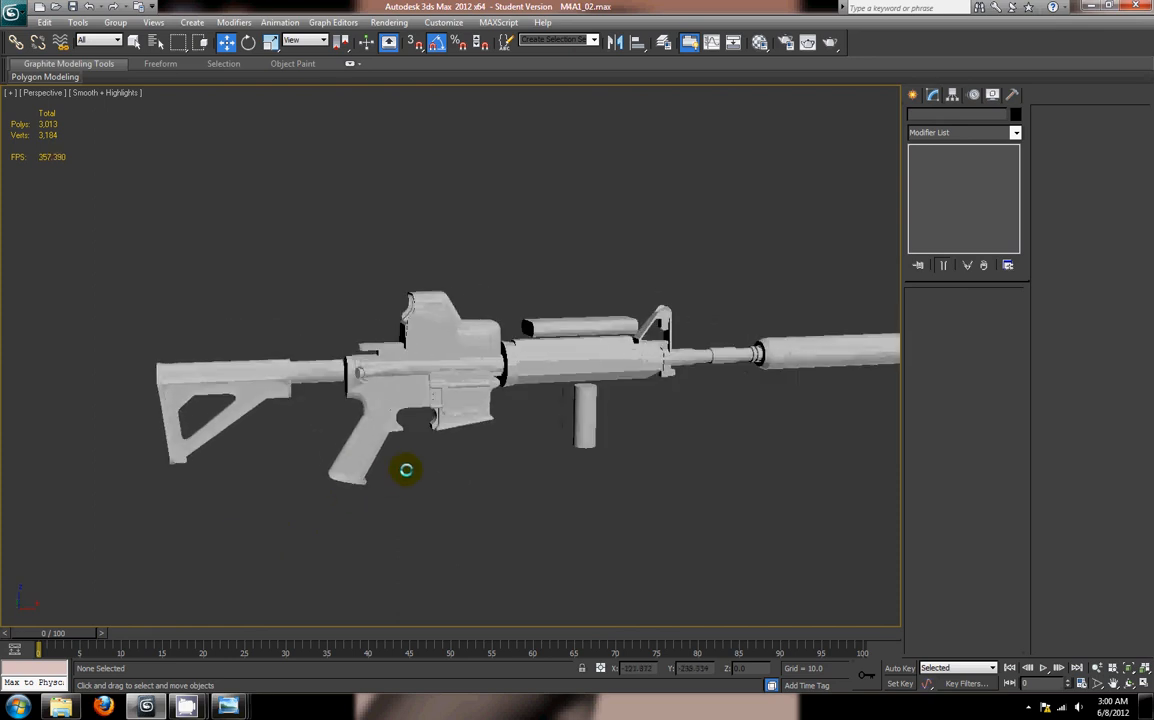
scroll(404, 468, up, 8)
alt+middle_drag(401, 413, 112, 461)
scroll(461, 471, down, 3)
alt+middle_drag(461, 471, 426, 441)
alt+middle_drag(269, 265, 359, 278)
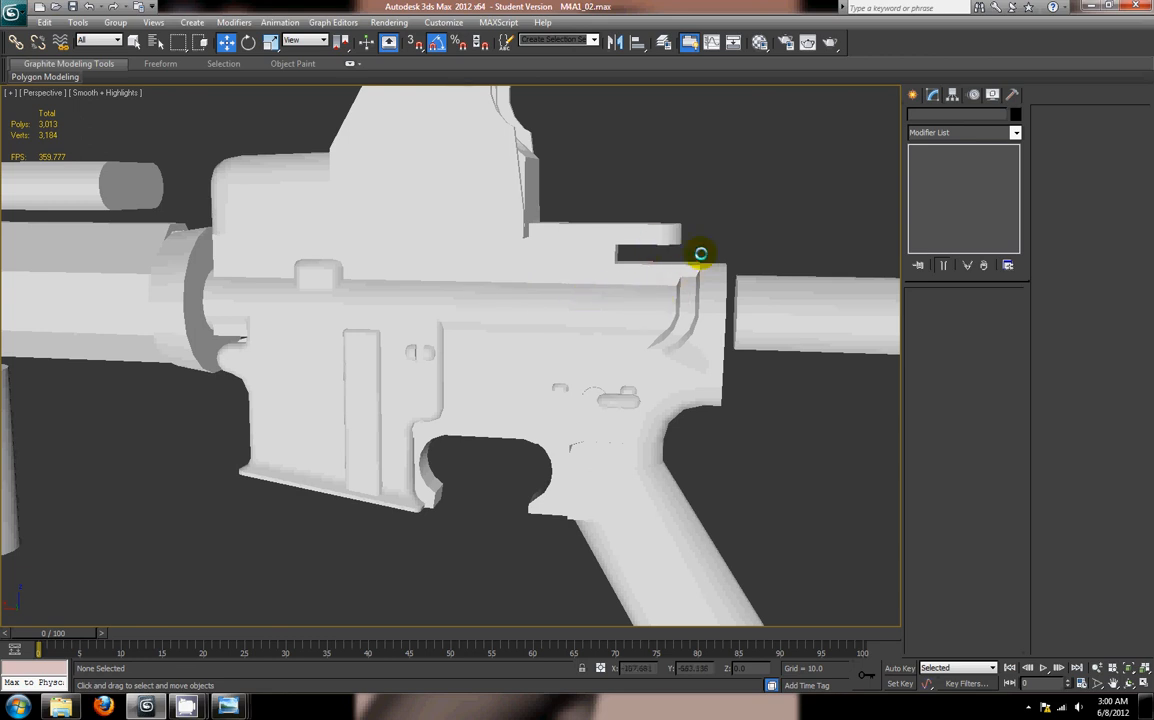
alt+middle_drag(676, 244, 627, 266)
alt+middle_drag(628, 310, 509, 233)
alt+middle_drag(522, 316, 497, 317)
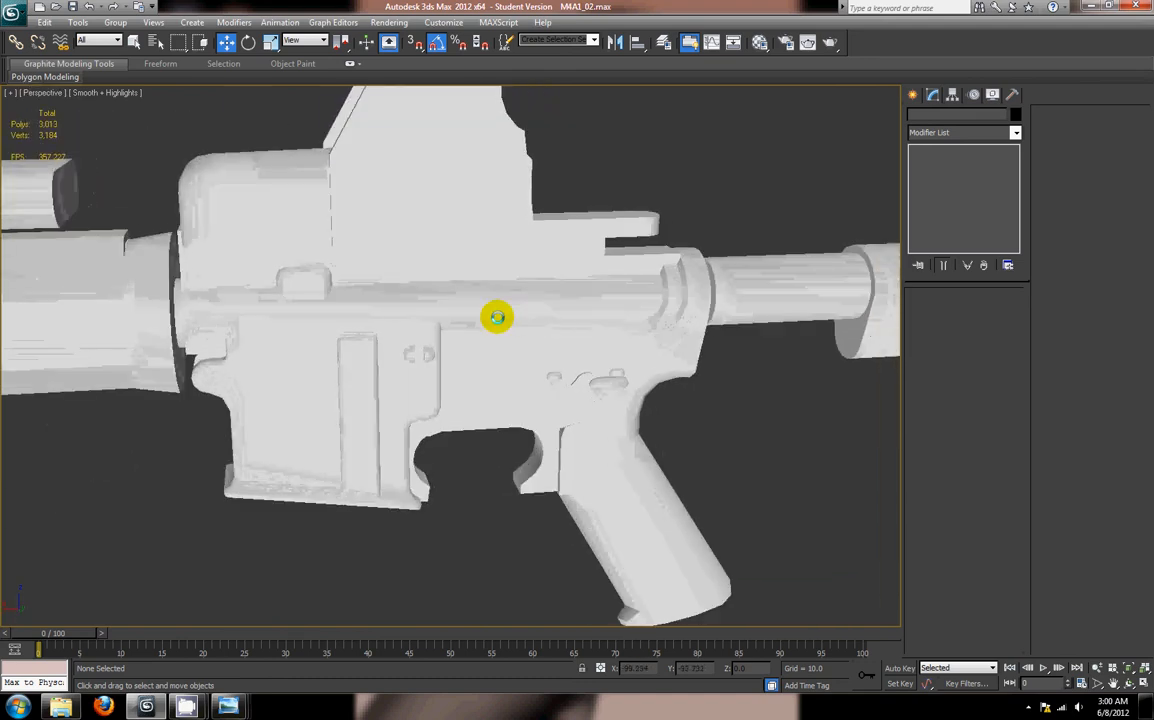
alt+middle_drag(323, 272, 177, 353)
alt+middle_drag(315, 328, 397, 282)
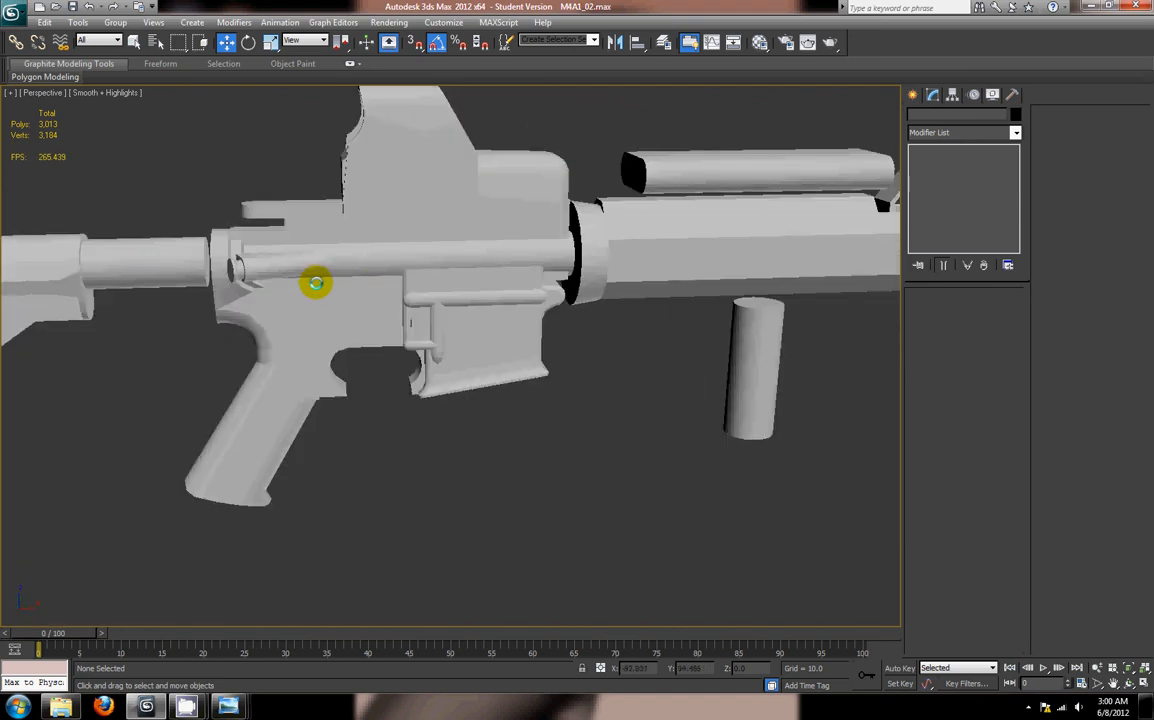
alt+middle_drag(563, 381, 487, 405)
scroll(541, 375, up, 3)
alt+middle_drag(404, 396, 332, 374)
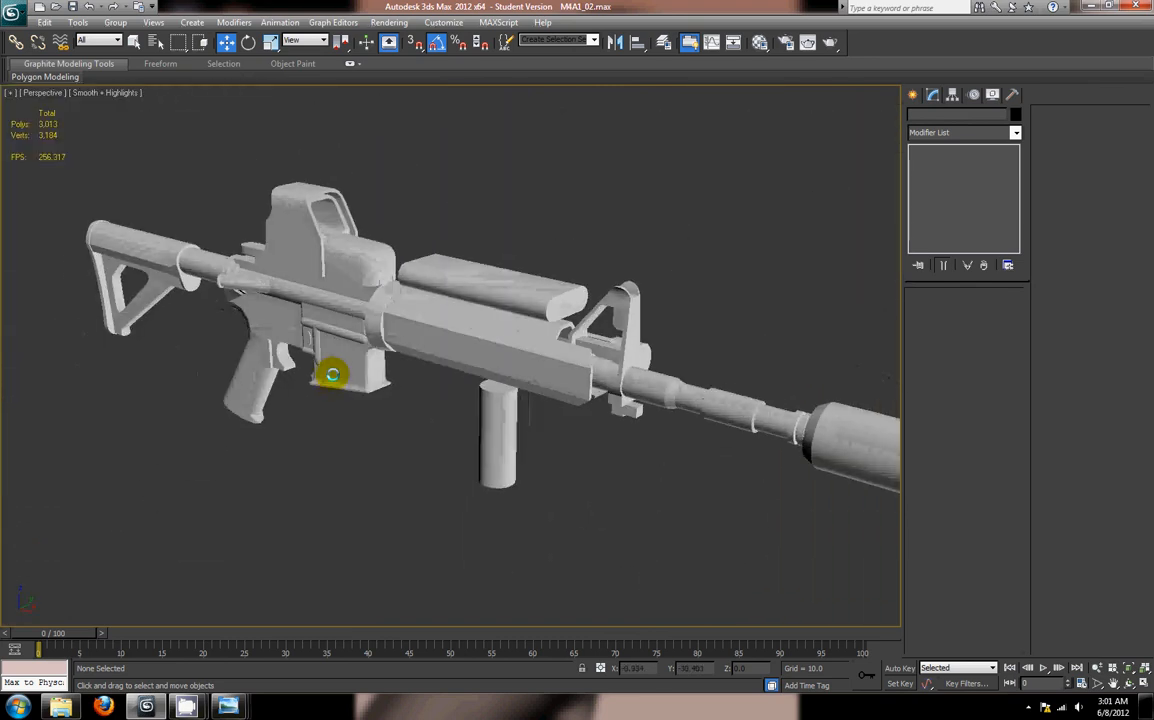
Step: Save the rifle scene under its existing file name
click(13, 12)
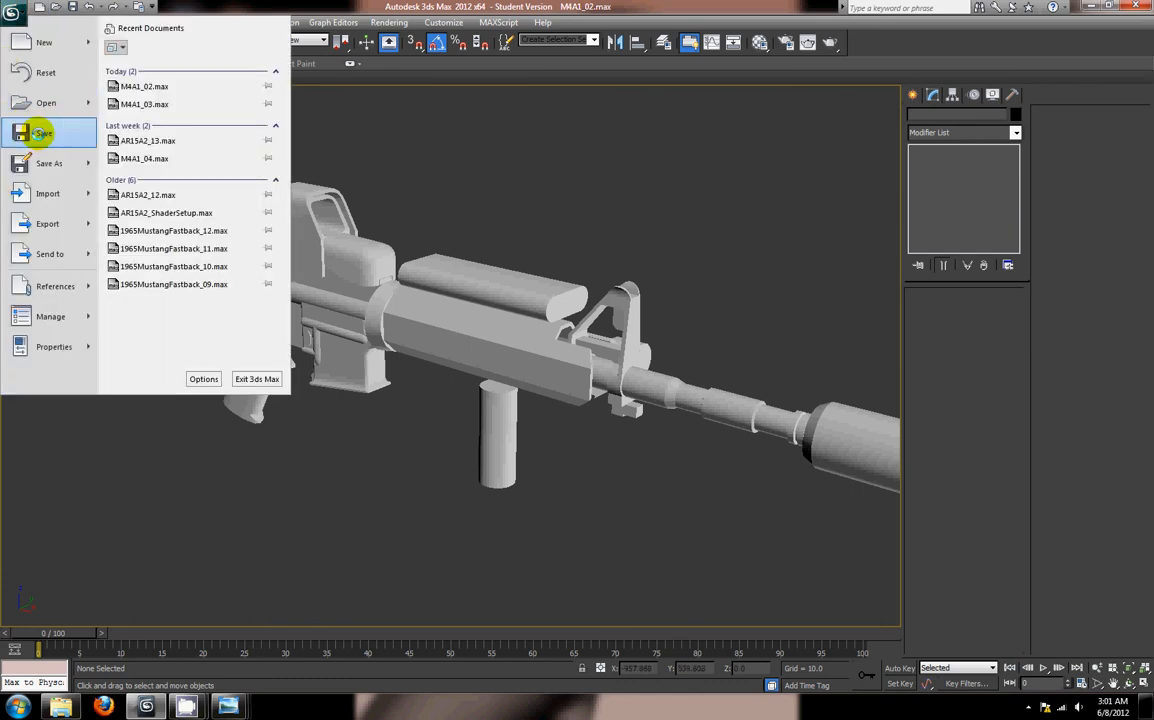
click(40, 128)
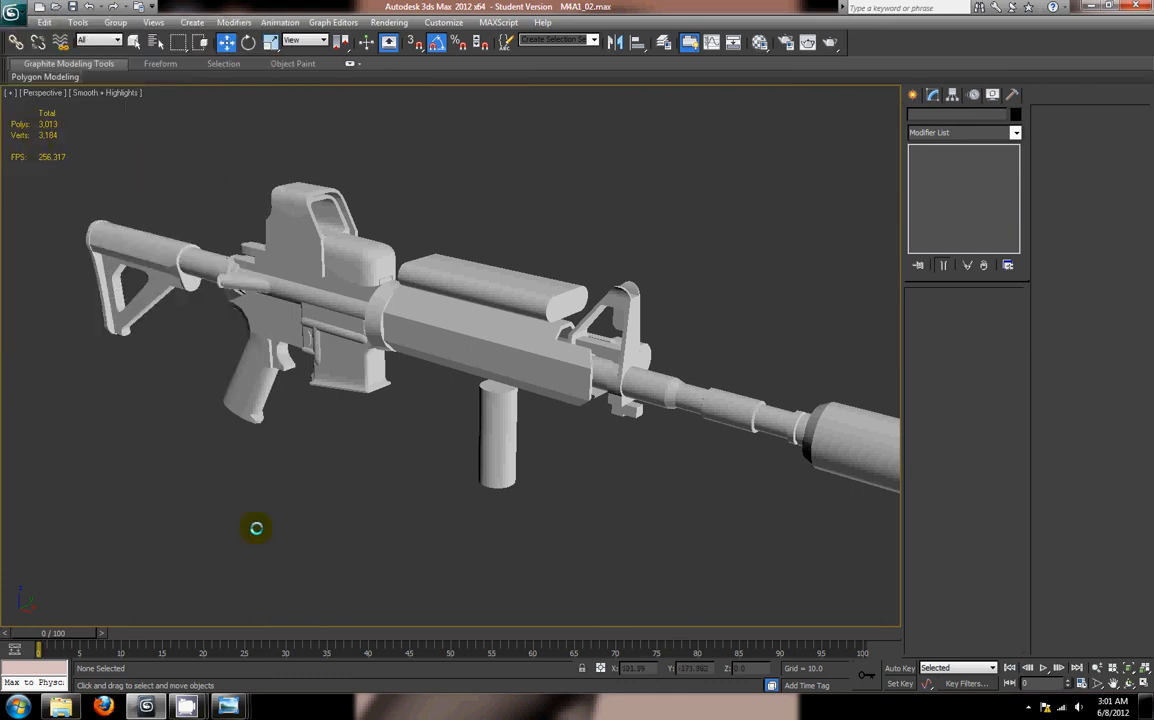